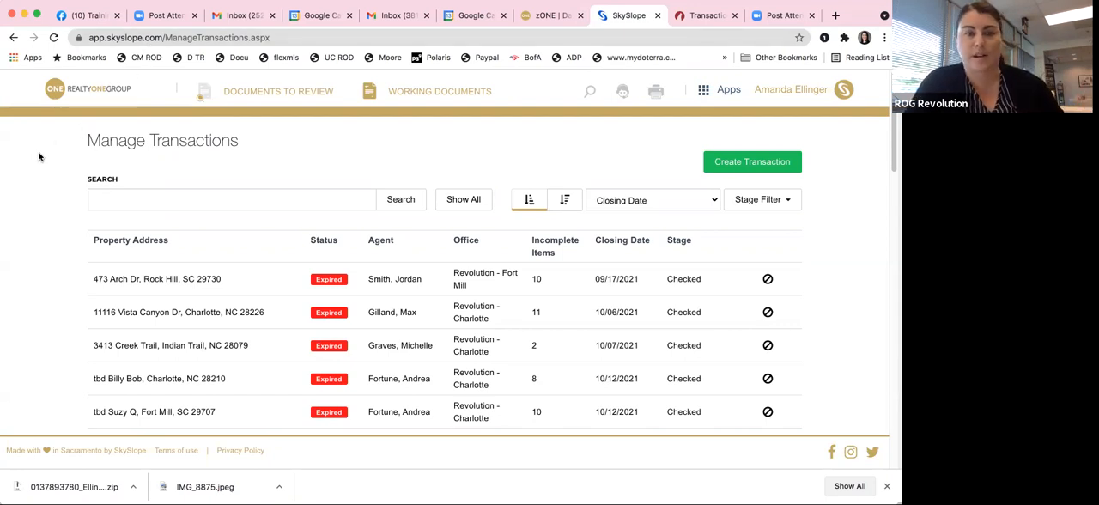
Step: From the home dashboard, open transaction management and bring up the expired Charlotte transaction closing 10/12/2021 with 8 incomplete items
{"action": "left_click", "coordinate": [77, 91]}
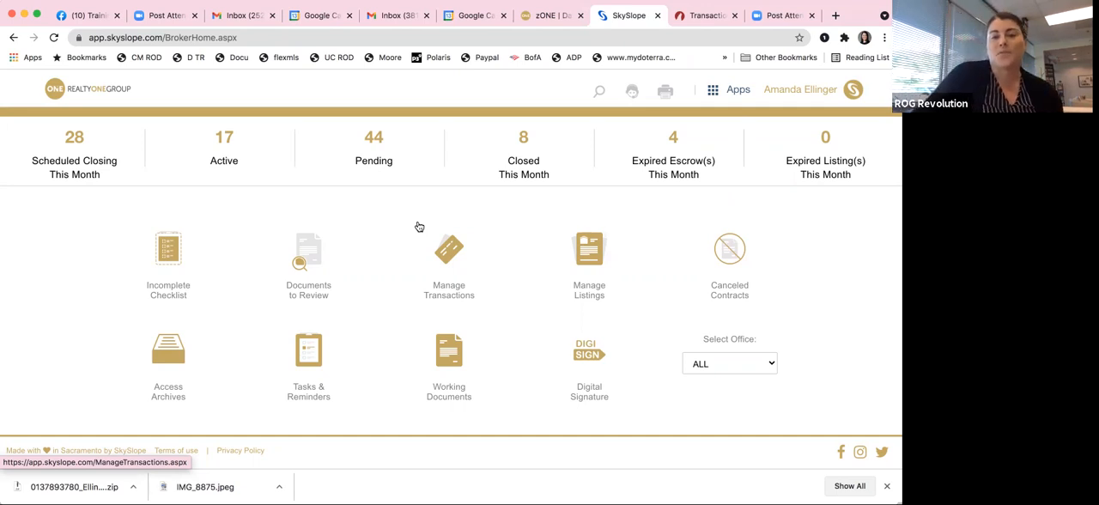
{"action": "left_click", "coordinate": [448, 255]}
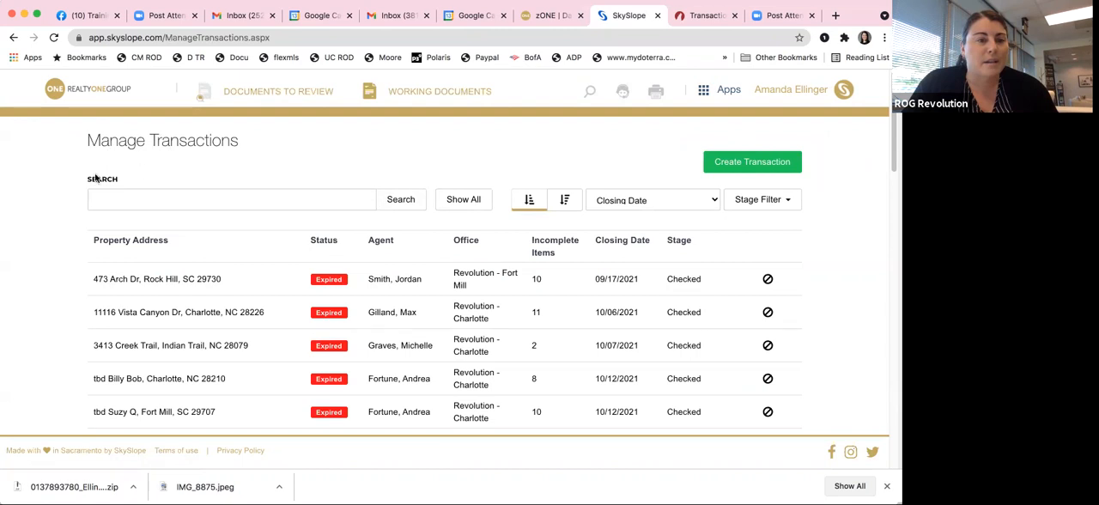
{"action": "scroll", "coordinate": [57, 214], "scroll_direction": "down", "scroll_amount": 3}
{"action": "scroll", "coordinate": [57, 214], "scroll_direction": "down", "scroll_amount": 3}
{"action": "scroll", "coordinate": [57, 215], "scroll_direction": "down", "scroll_amount": 1}
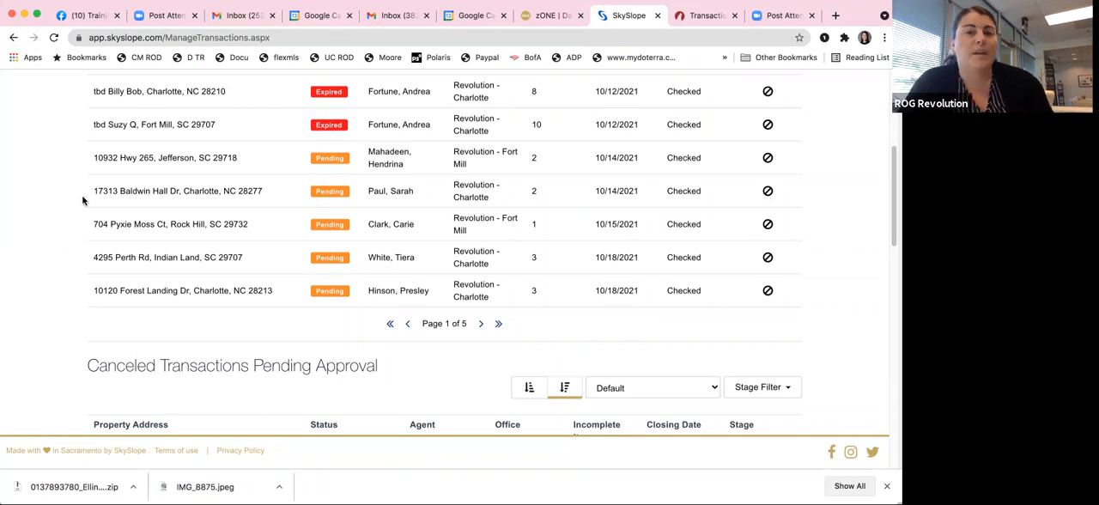
{"action": "left_click", "coordinate": [264, 91]}
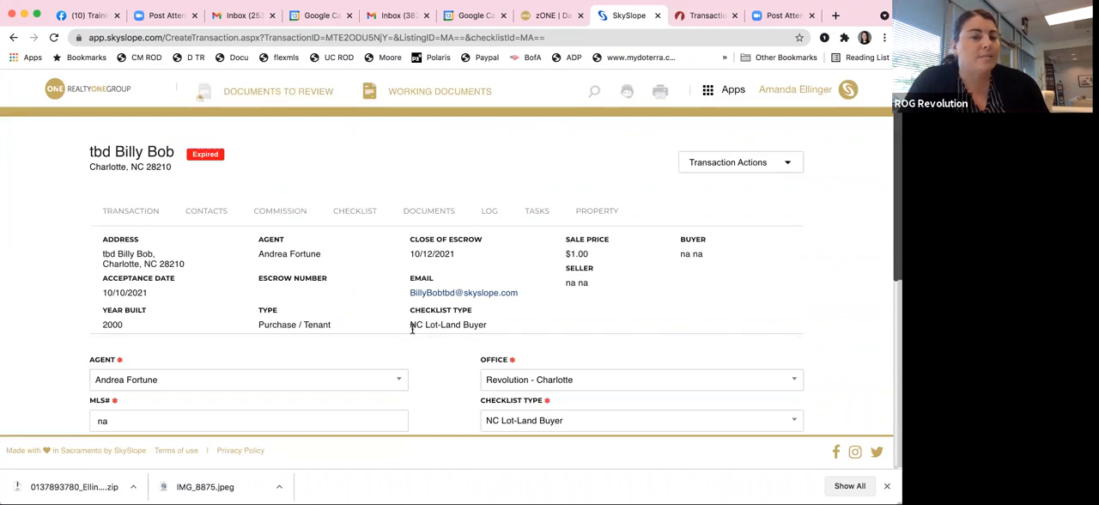
Step: Review the Charlotte transaction's detail form, from the agent and checklist type down to the acceptance and closing dates
{"action": "scroll", "coordinate": [453, 321], "scroll_direction": "down", "scroll_amount": 2}
{"action": "scroll", "coordinate": [455, 321], "scroll_direction": "up", "scroll_amount": 1}
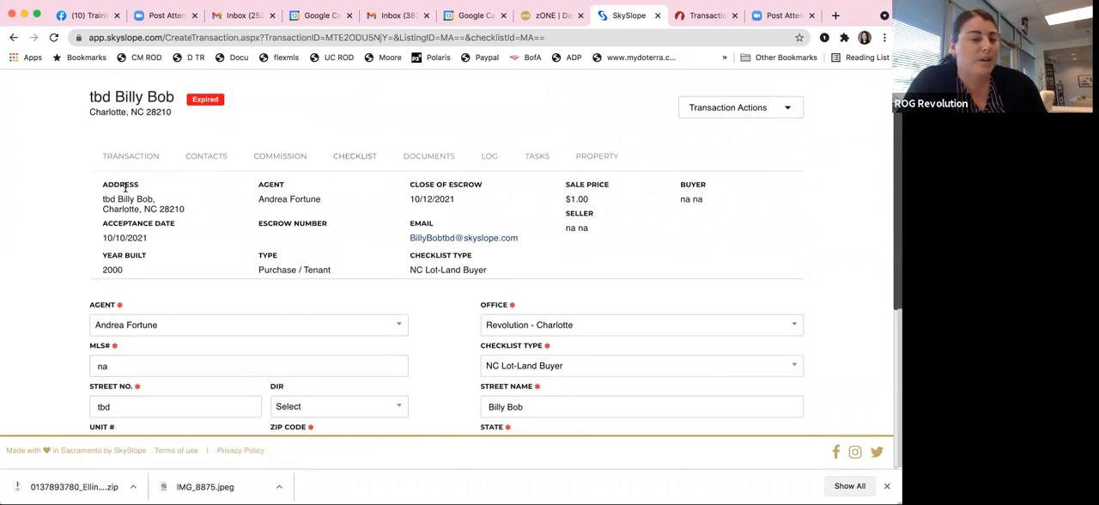
{"action": "scroll", "coordinate": [264, 249], "scroll_direction": "down", "scroll_amount": 5}
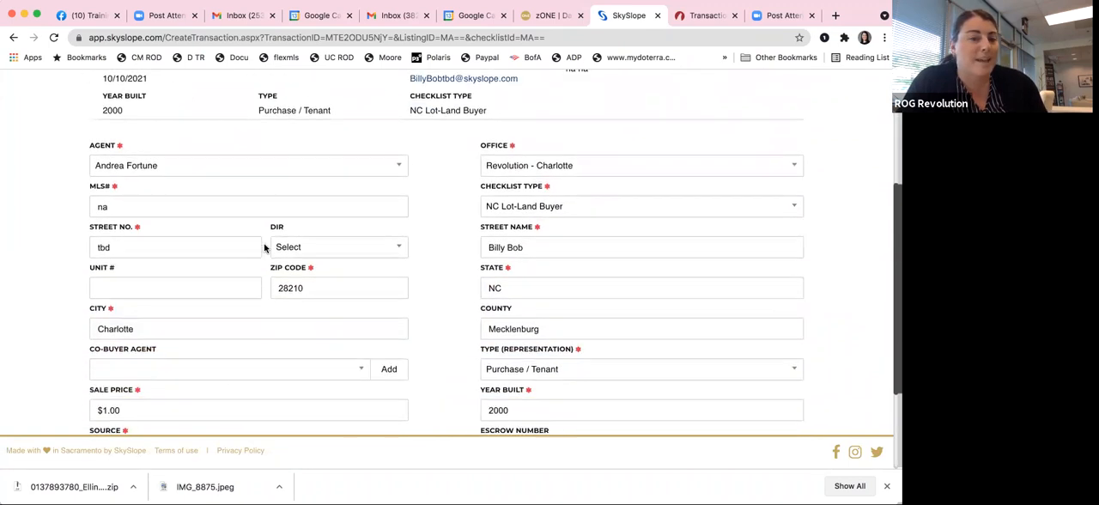
{"action": "scroll", "coordinate": [264, 248], "scroll_direction": "down", "scroll_amount": 2}
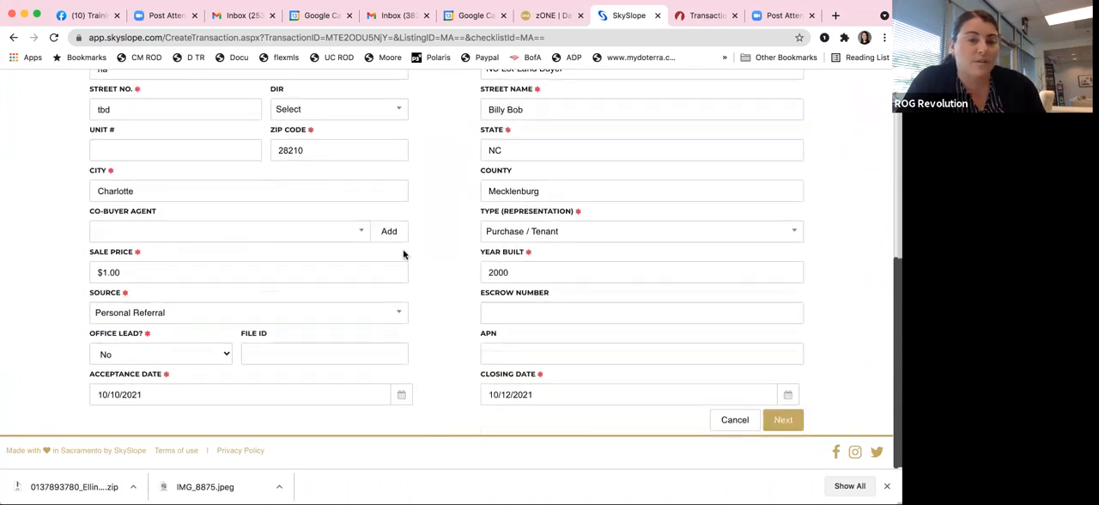
{"action": "scroll", "coordinate": [445, 238], "scroll_direction": "up", "scroll_amount": 10}
Step: Open the Charlotte transaction's checklist and examine its sales, disclosure, reports and closing document requirements
{"action": "left_click", "coordinate": [361, 212]}
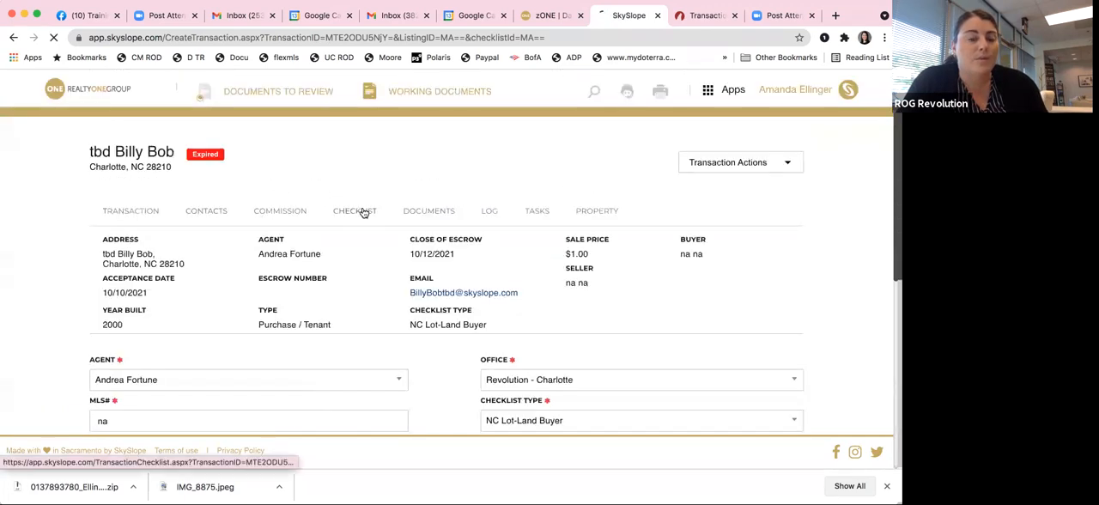
{"action": "scroll", "coordinate": [60, 232], "scroll_direction": "down", "scroll_amount": 1}
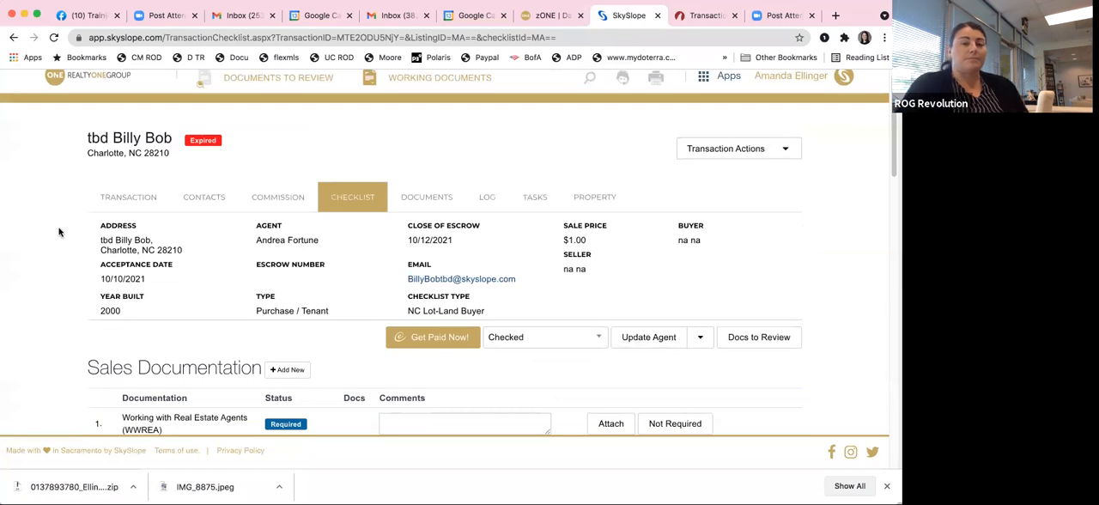
{"action": "scroll", "coordinate": [335, 247], "scroll_direction": "down", "scroll_amount": 4}
{"action": "scroll", "coordinate": [335, 247], "scroll_direction": "down", "scroll_amount": 7}
{"action": "scroll", "coordinate": [335, 247], "scroll_direction": "down", "scroll_amount": 14}
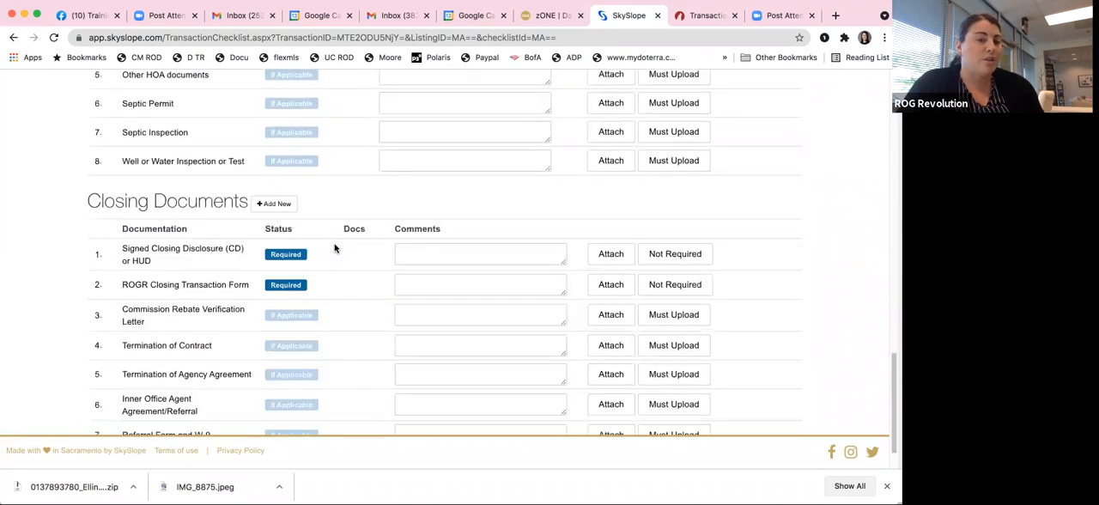
{"action": "scroll", "coordinate": [335, 247], "scroll_direction": "down", "scroll_amount": 1}
{"action": "scroll", "coordinate": [335, 247], "scroll_direction": "up", "scroll_amount": 20}
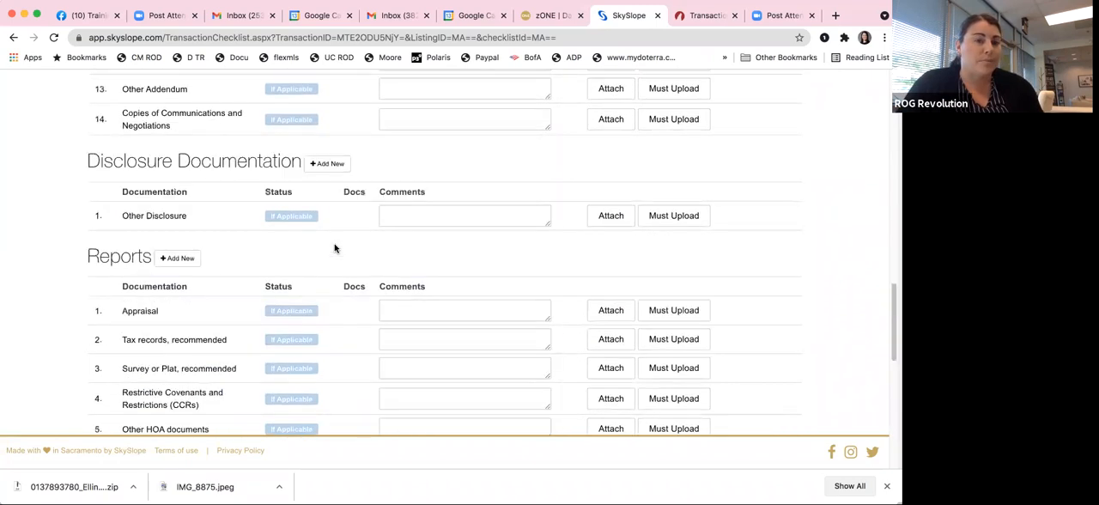
Step: Return to the transactions list and open the expired Fort Mill transaction closing 10/12/2021
{"action": "left_click", "coordinate": [14, 38]}
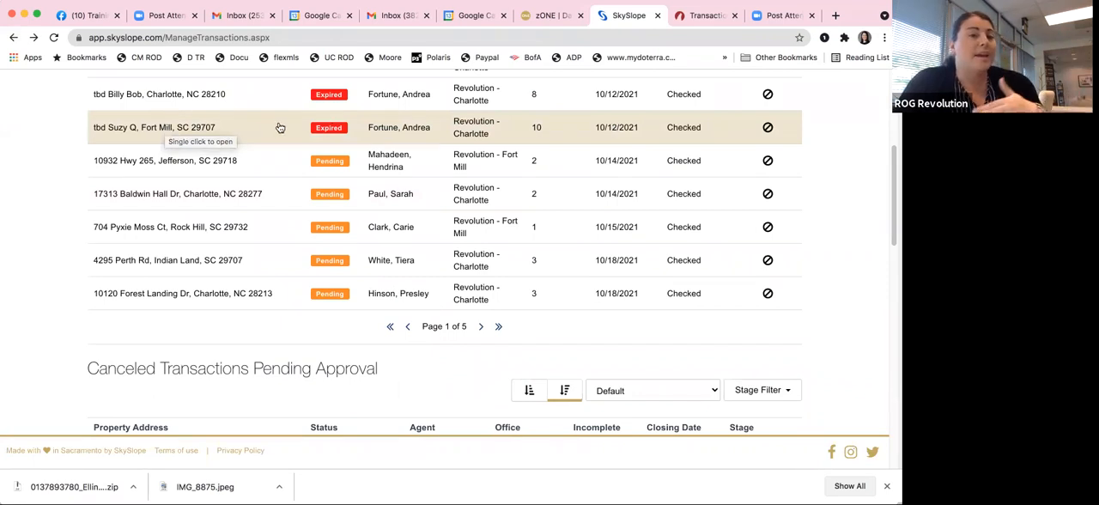
{"action": "scroll", "coordinate": [412, 127], "scroll_direction": "up", "scroll_amount": 1}
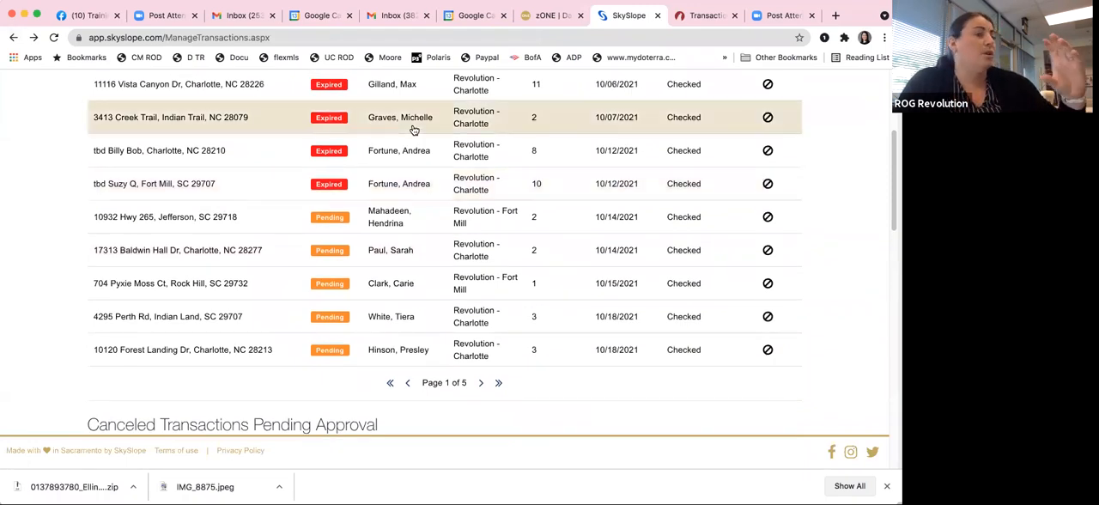
{"action": "scroll", "coordinate": [413, 130], "scroll_direction": "up", "scroll_amount": 1}
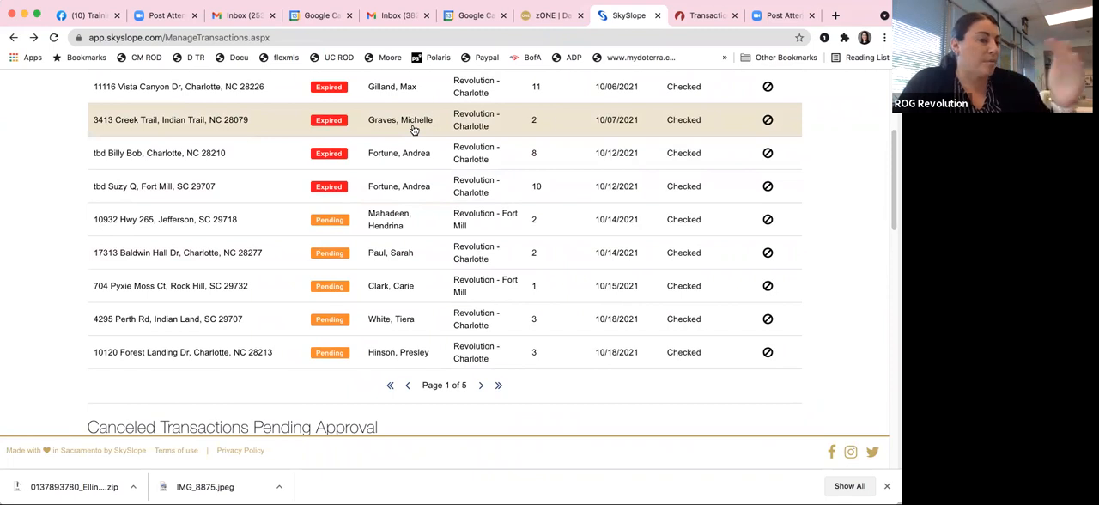
{"action": "scroll", "coordinate": [264, 181], "scroll_direction": "down", "scroll_amount": 1}
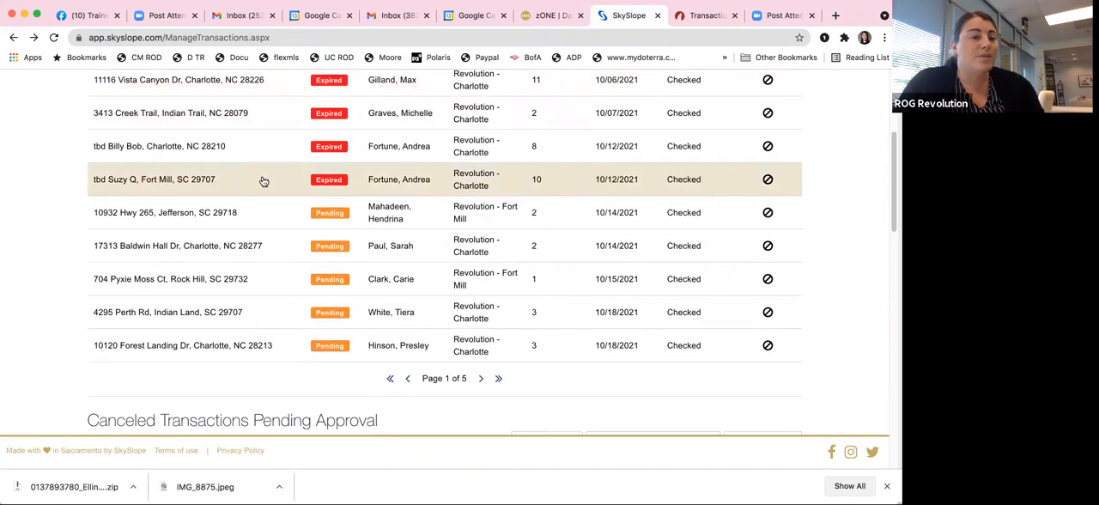
{"action": "left_click", "coordinate": [263, 181]}
Step: Open the Fort Mill transaction's checklist and examine which sales documents are required and which apply only if applicable
{"action": "scroll", "coordinate": [284, 178], "scroll_direction": "down", "scroll_amount": 1}
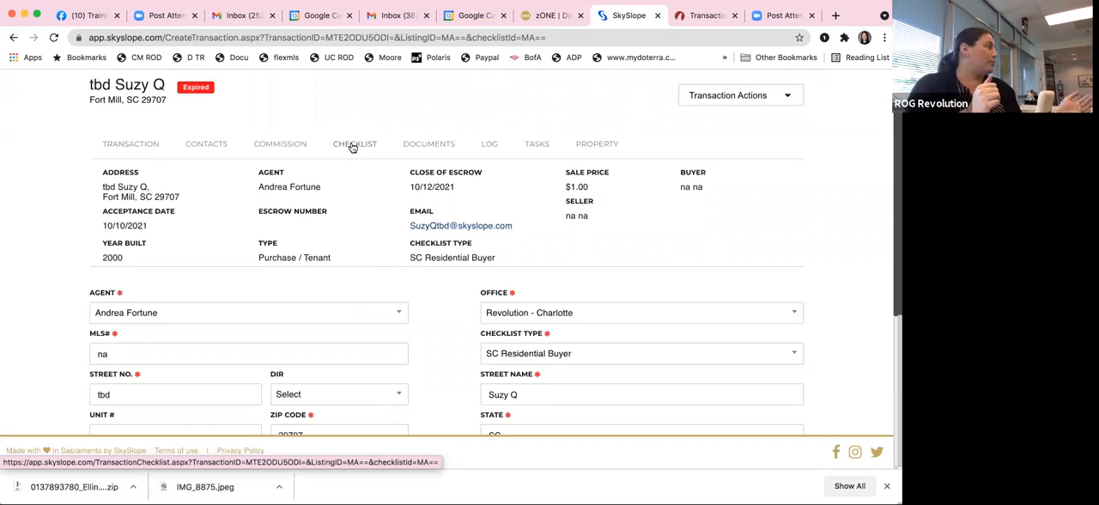
{"action": "left_click", "coordinate": [351, 147]}
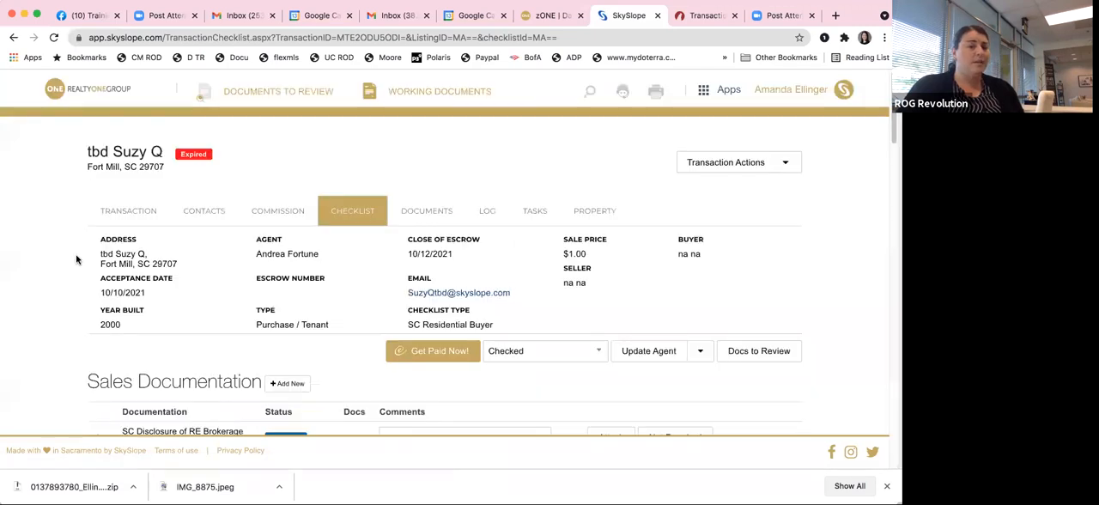
{"action": "scroll", "coordinate": [76, 258], "scroll_direction": "down", "scroll_amount": 2}
{"action": "scroll", "coordinate": [77, 260], "scroll_direction": "down", "scroll_amount": 5}
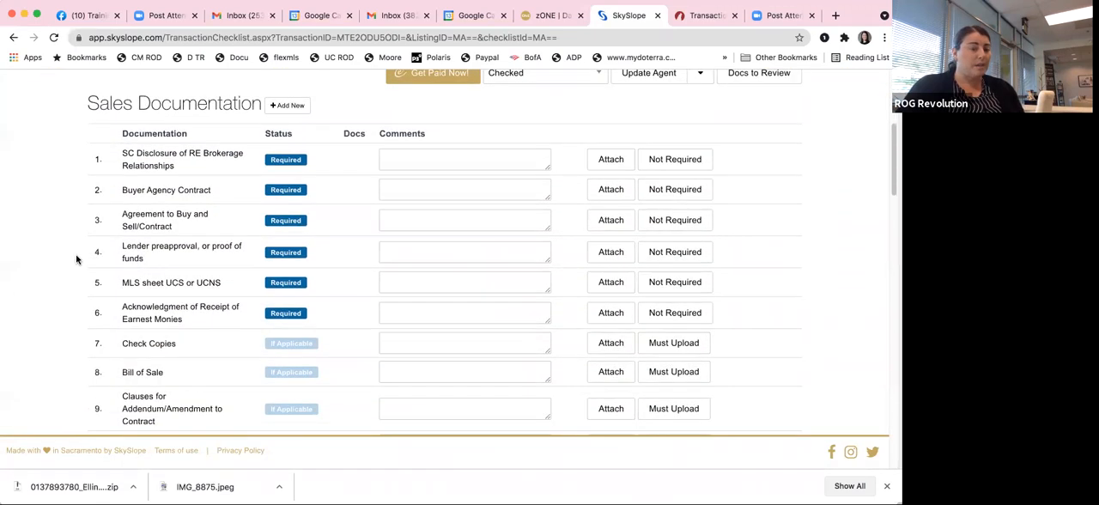
{"action": "scroll", "coordinate": [76, 259], "scroll_direction": "up", "scroll_amount": 5}
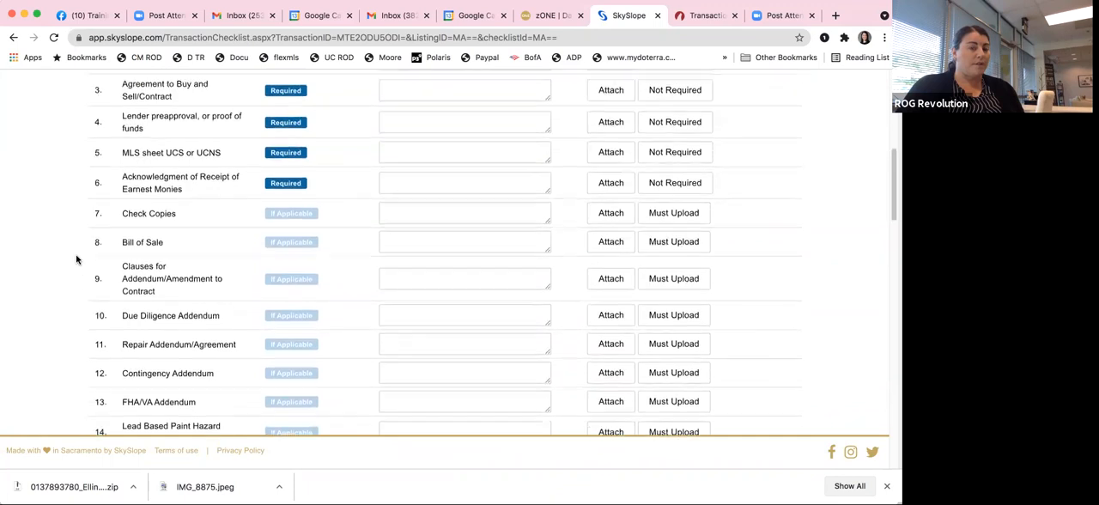
{"action": "scroll", "coordinate": [76, 259], "scroll_direction": "up", "scroll_amount": 1}
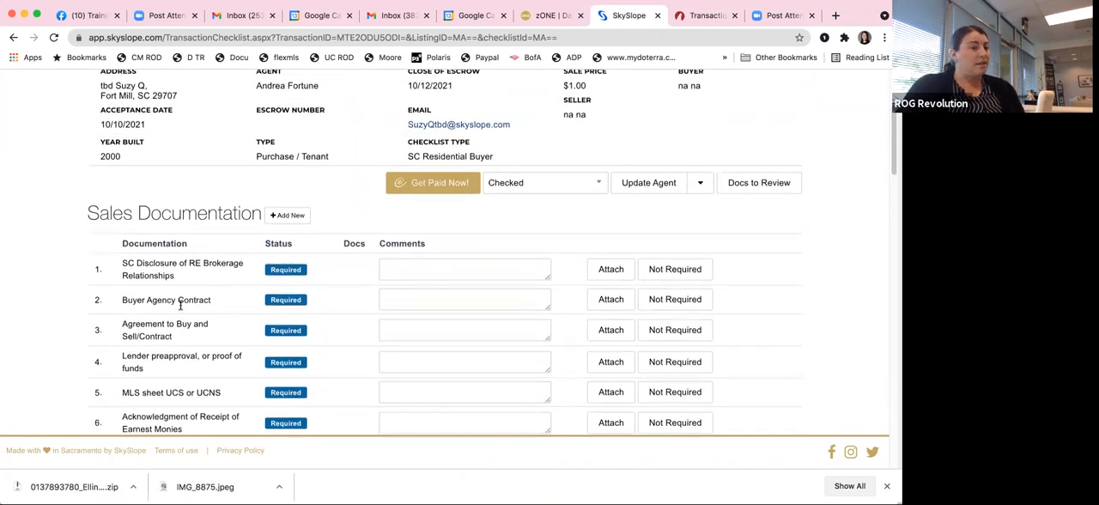
{"action": "scroll", "coordinate": [176, 296], "scroll_direction": "up", "scroll_amount": 3}
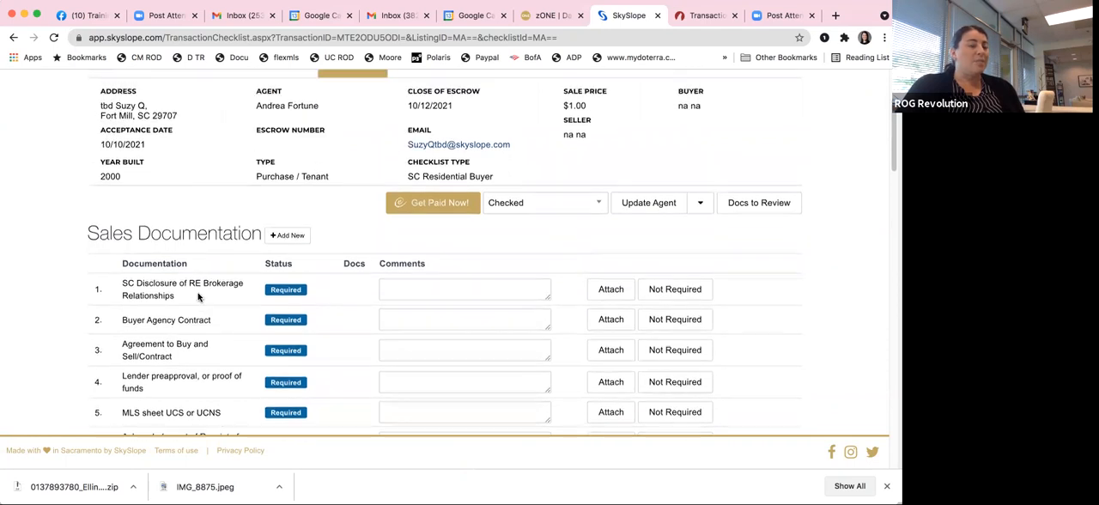
{"action": "scroll", "coordinate": [198, 296], "scroll_direction": "down", "scroll_amount": 1}
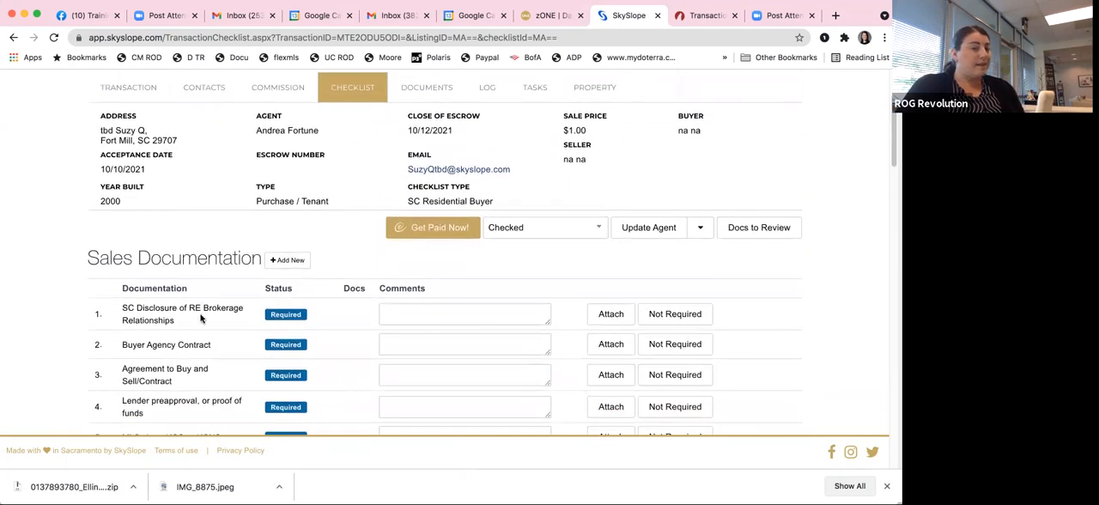
Step: View the Fort Mill transaction's document folders and return to its transaction details
{"action": "left_click", "coordinate": [426, 89]}
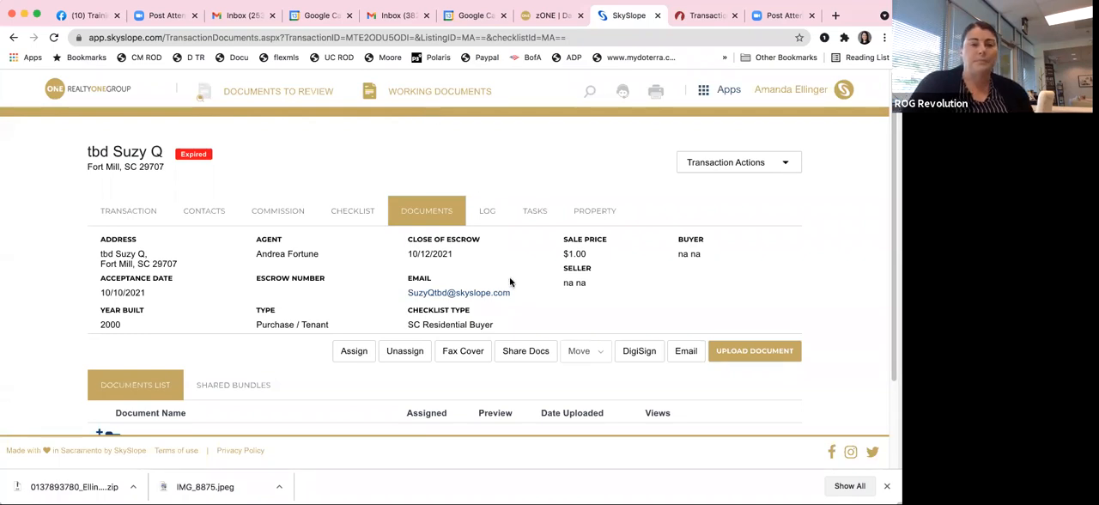
{"action": "scroll", "coordinate": [510, 281], "scroll_direction": "down", "scroll_amount": 1}
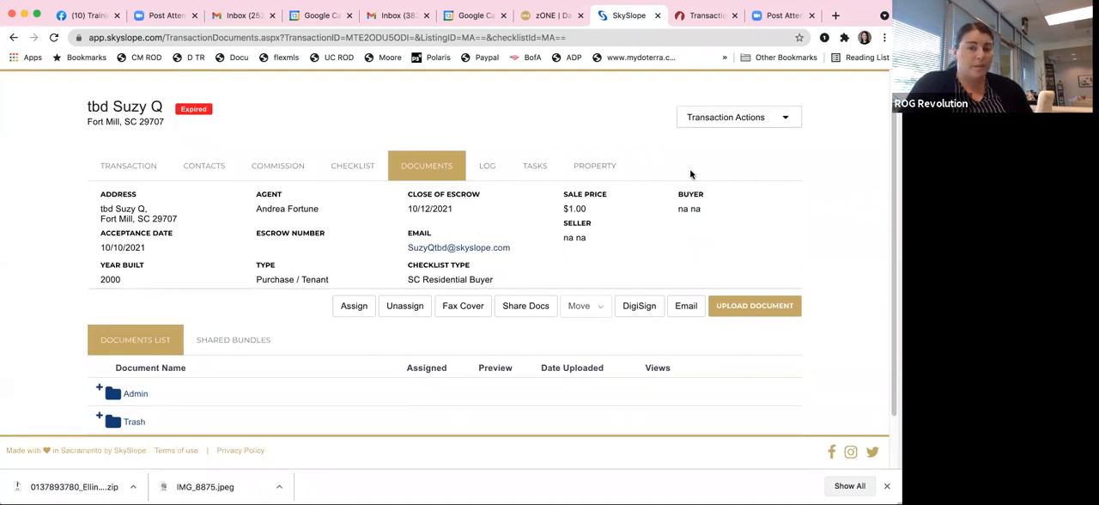
{"action": "left_click", "coordinate": [124, 167]}
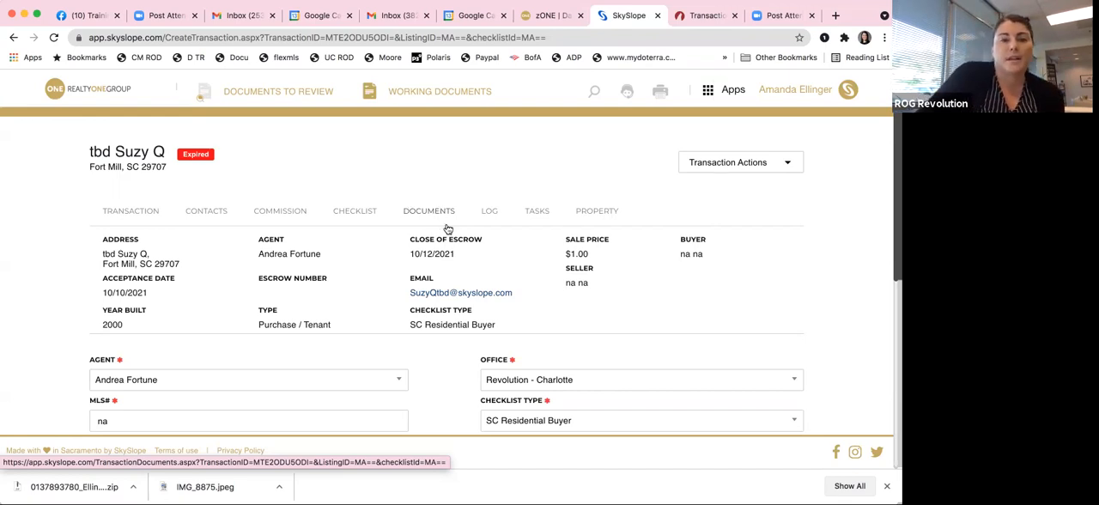
Step: Start a new DigiSign envelope and assign it to the Fort Mill test property, filtering the addresses by "suz"
{"action": "left_click", "coordinate": [65, 89]}
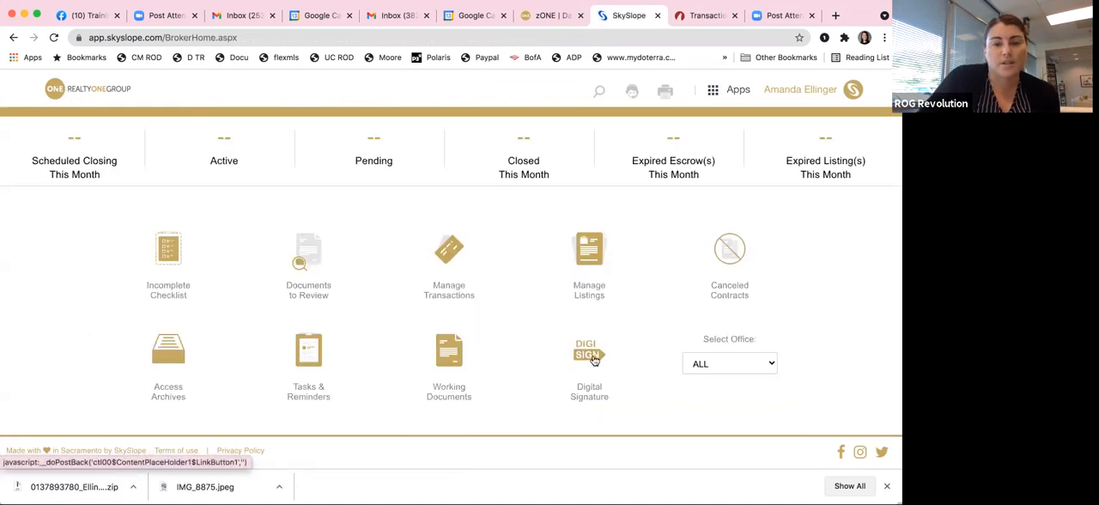
{"action": "left_click", "coordinate": [594, 360]}
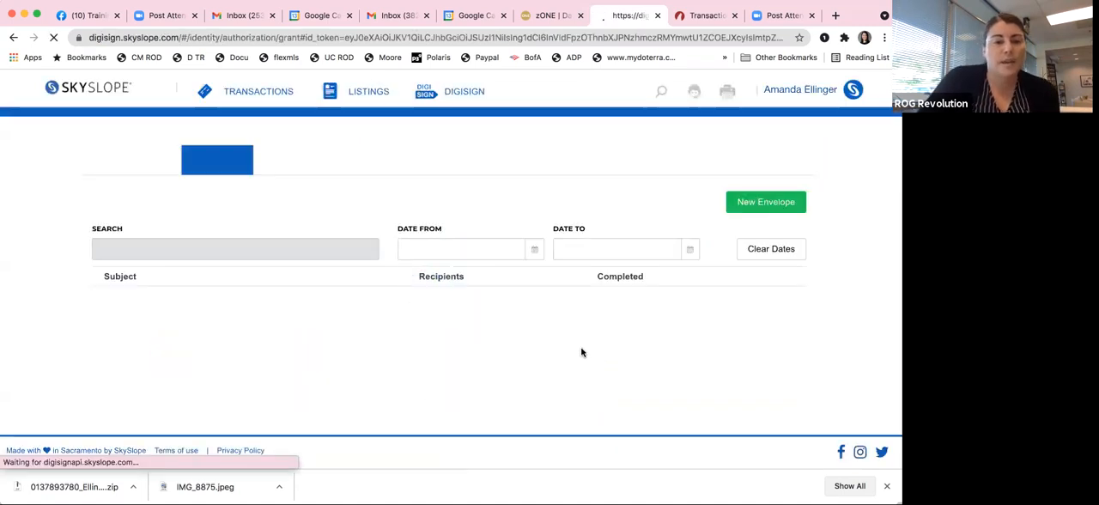
{"action": "left_click", "coordinate": [761, 204]}
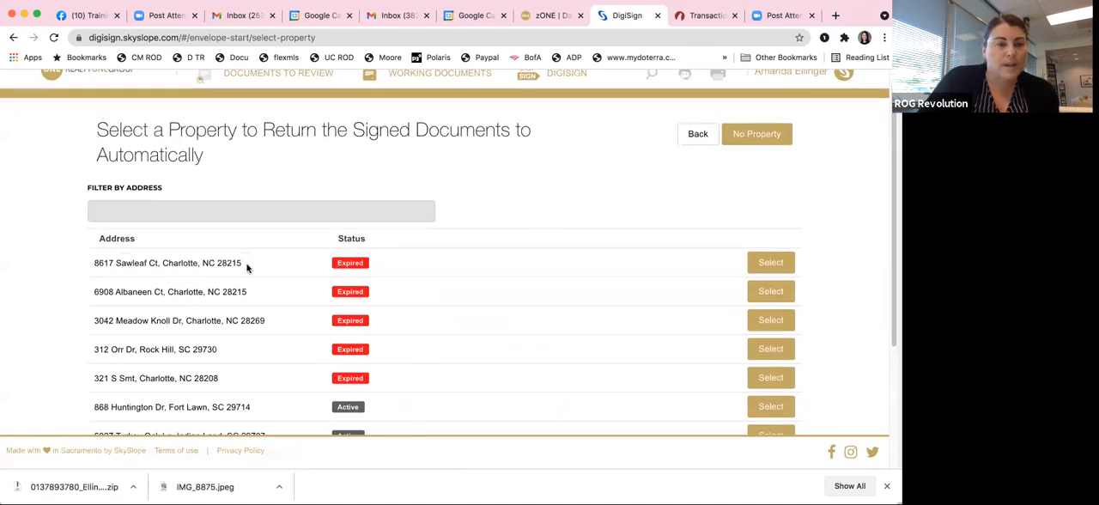
{"action": "type", "text": "suz"}
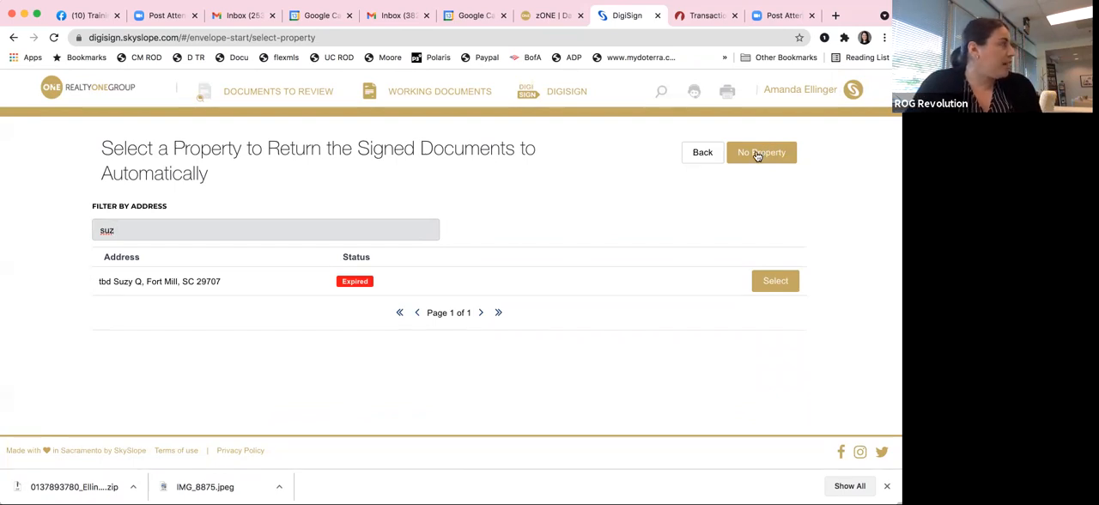
{"action": "left_click", "coordinate": [775, 281]}
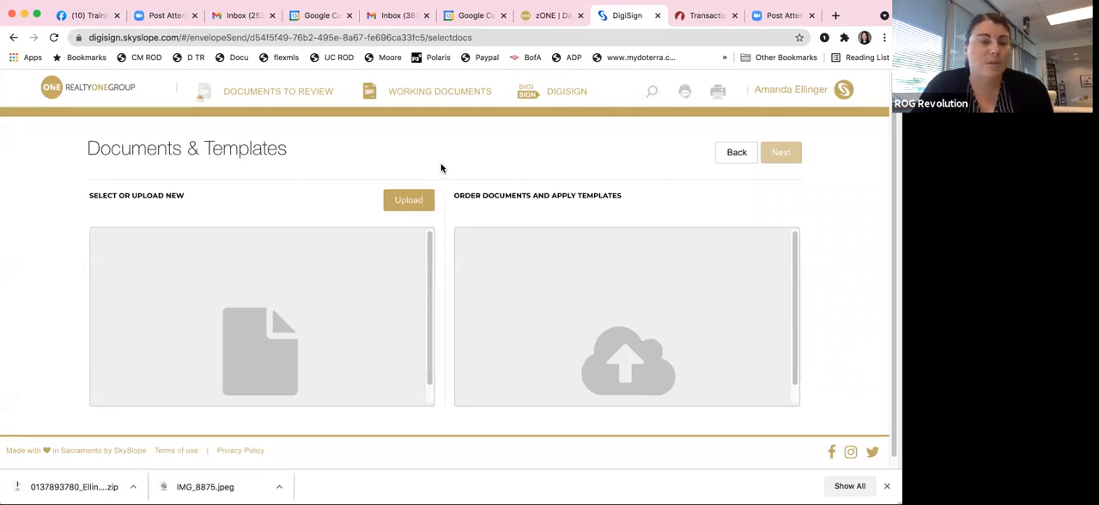
Step: Leave the envelope for the home dashboard, reopen transaction management and look over the transactions list
{"action": "left_click", "coordinate": [85, 89]}
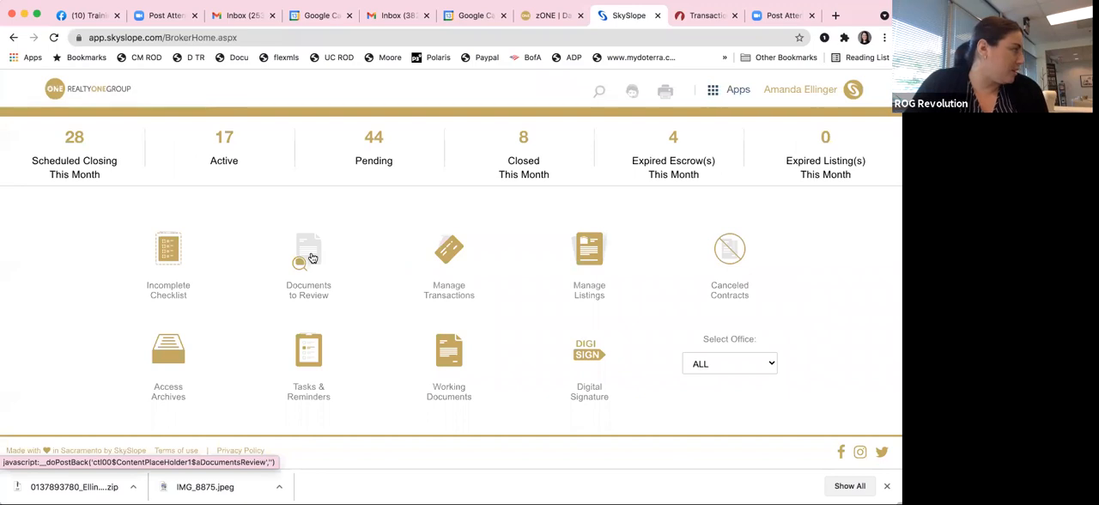
{"action": "left_click", "coordinate": [447, 257]}
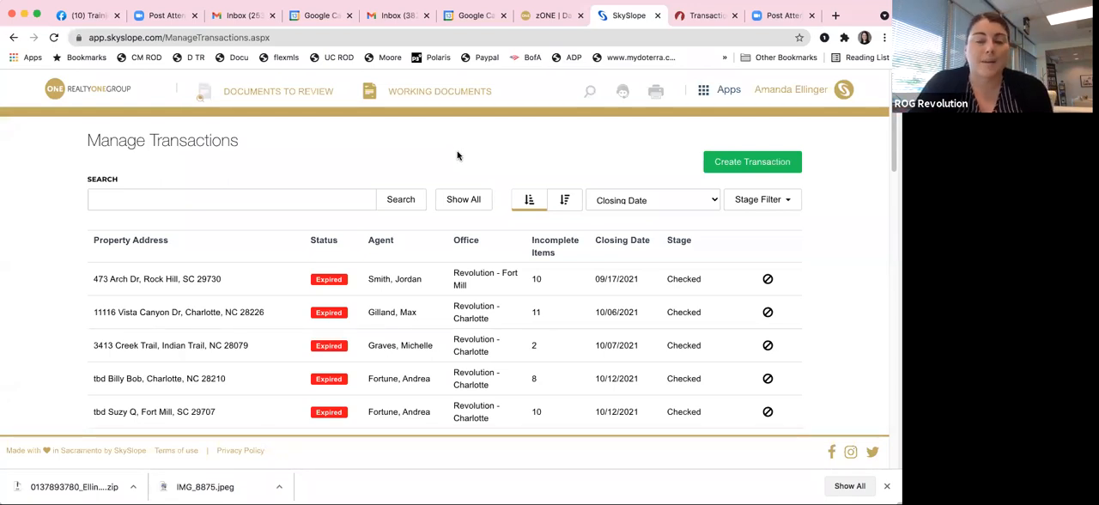
{"action": "scroll", "coordinate": [255, 233], "scroll_direction": "down", "scroll_amount": 1}
{"action": "scroll", "coordinate": [255, 233], "scroll_direction": "down", "scroll_amount": 3}
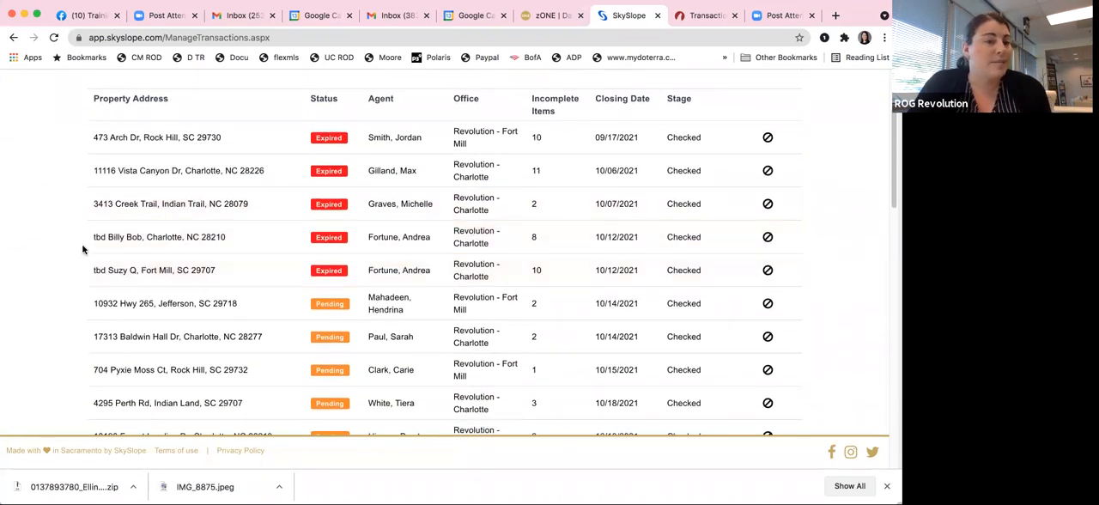
{"action": "scroll", "coordinate": [94, 244], "scroll_direction": "up", "scroll_amount": 3}
Step: Return to the home dashboard and open the listings management page
{"action": "left_click", "coordinate": [61, 91]}
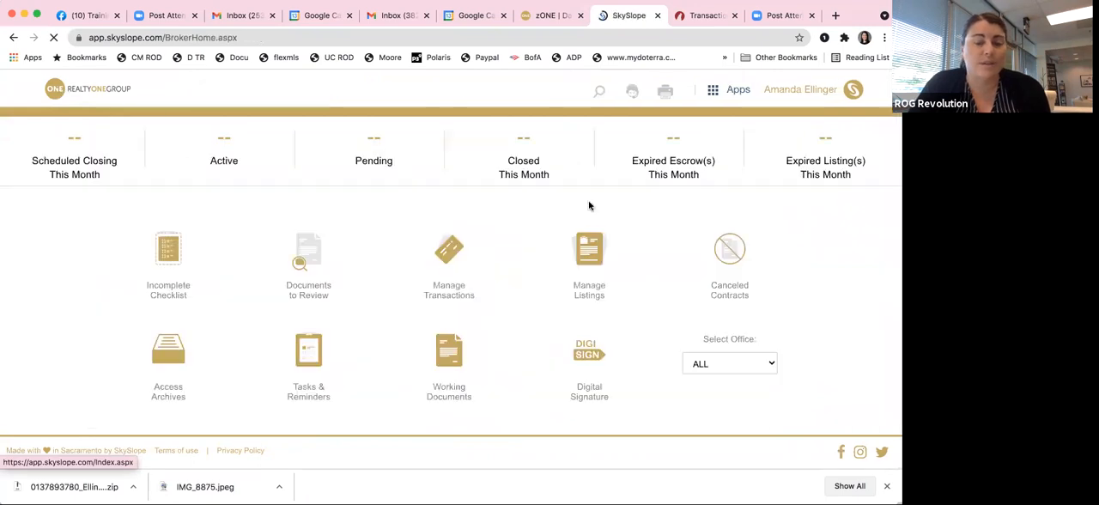
{"action": "left_click", "coordinate": [592, 251]}
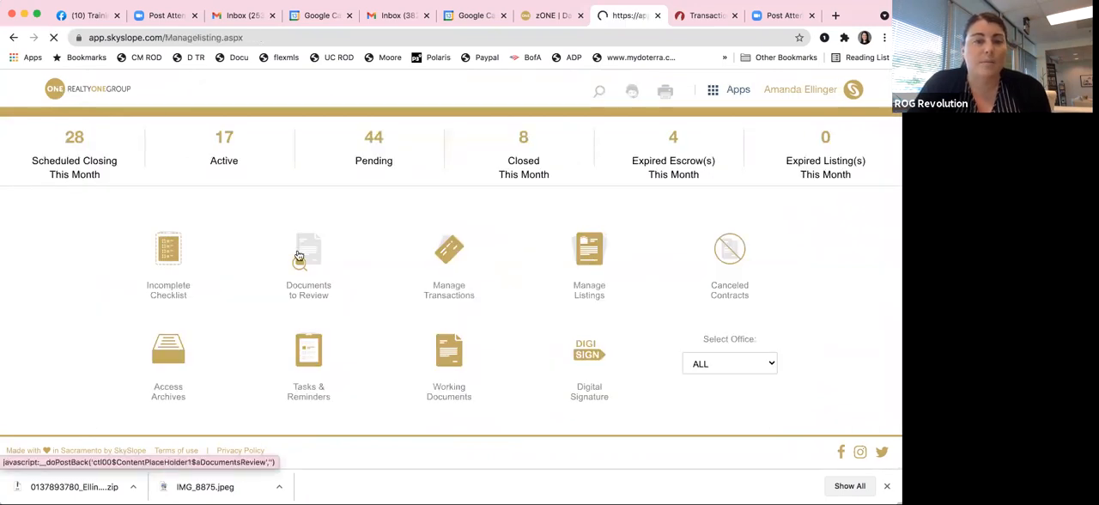
Step: Look over the listings with their status and expiration dates, go to the home dashboard and reopen listings management
{"action": "scroll", "coordinate": [229, 234], "scroll_direction": "down", "scroll_amount": 3}
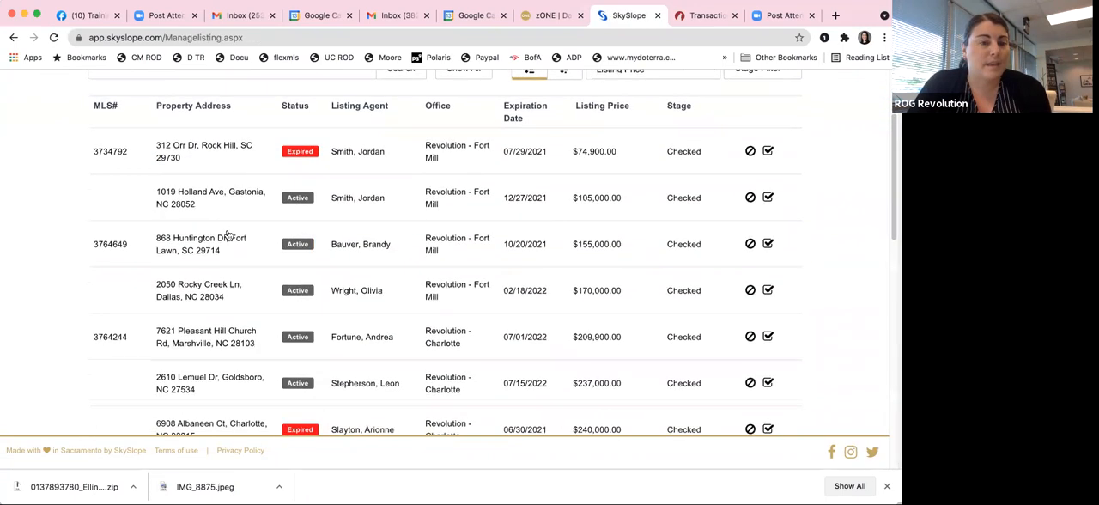
{"action": "scroll", "coordinate": [228, 236], "scroll_direction": "down", "scroll_amount": 1}
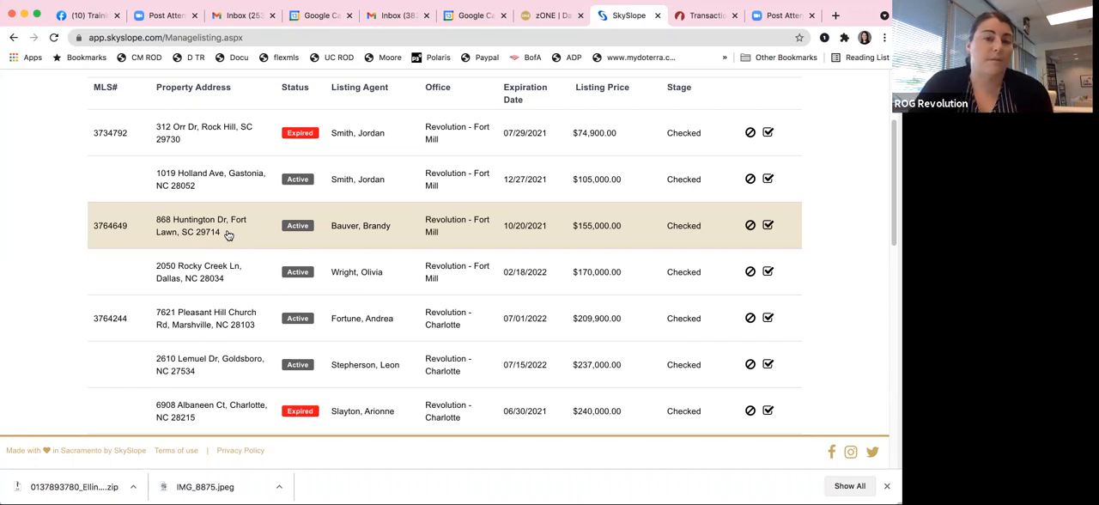
{"action": "scroll", "coordinate": [228, 234], "scroll_direction": "up", "scroll_amount": 5}
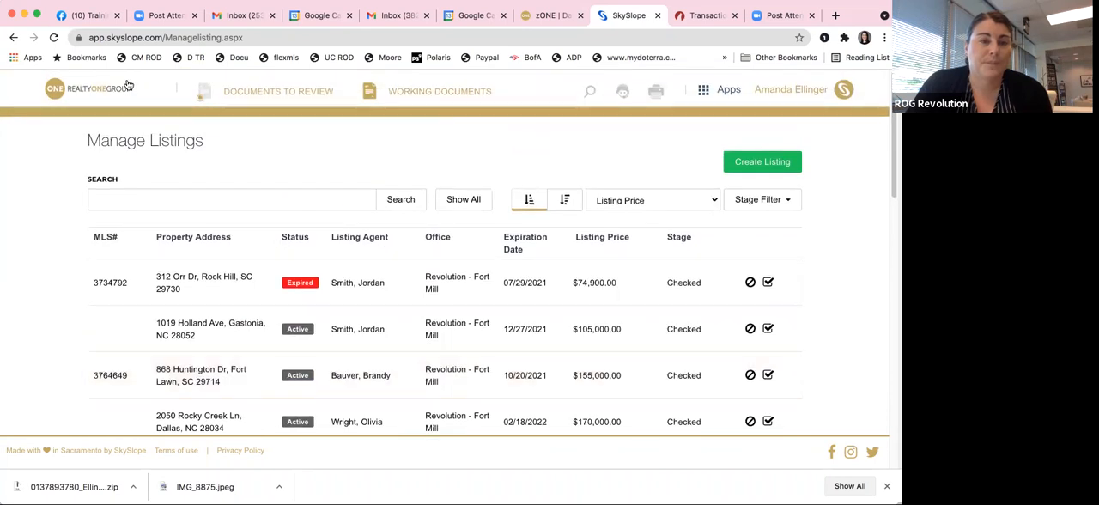
{"action": "left_click", "coordinate": [104, 88]}
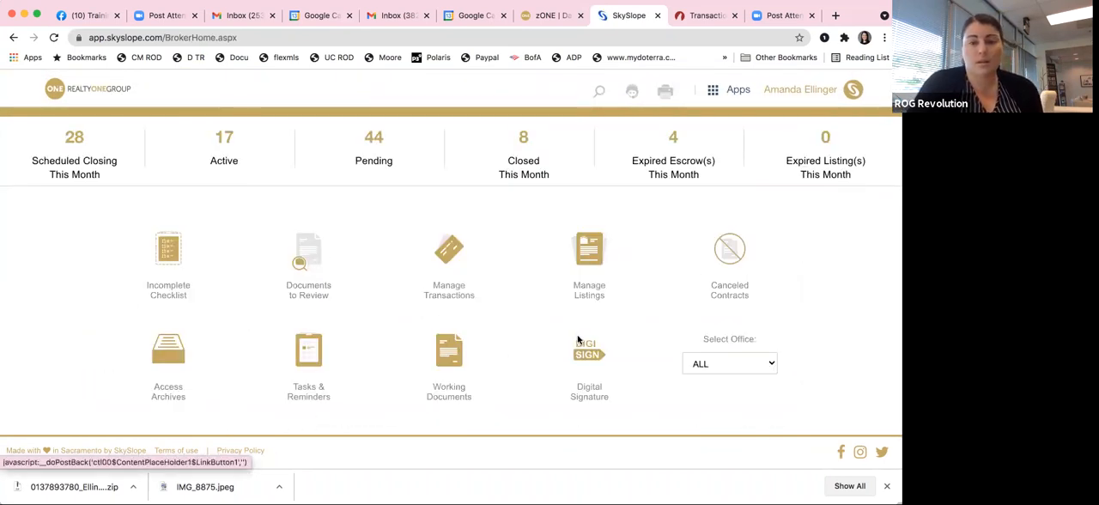
{"action": "left_click", "coordinate": [599, 265]}
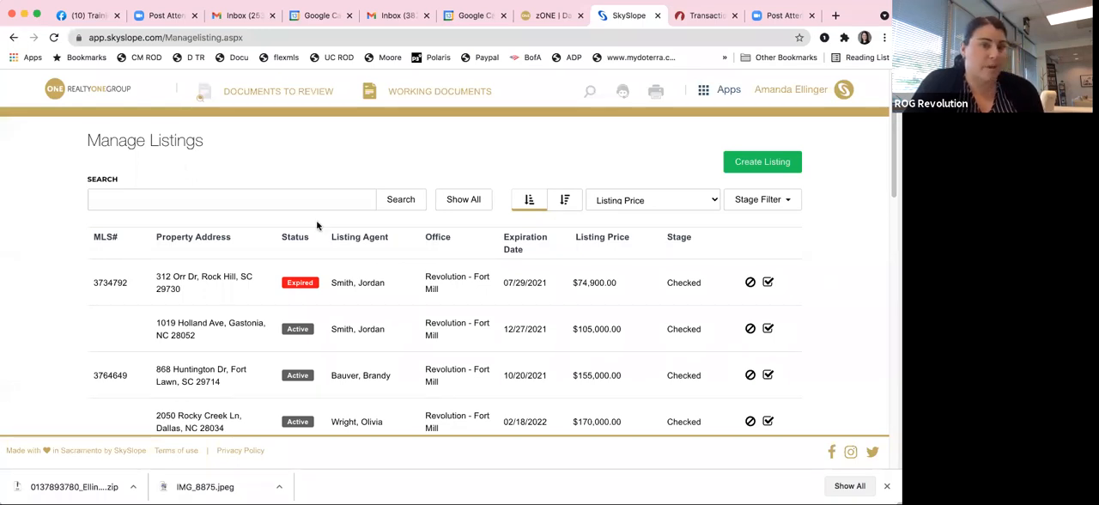
Step: Open the active Marshville listing and show its document checklist
{"action": "scroll", "coordinate": [279, 323], "scroll_direction": "down", "scroll_amount": 5}
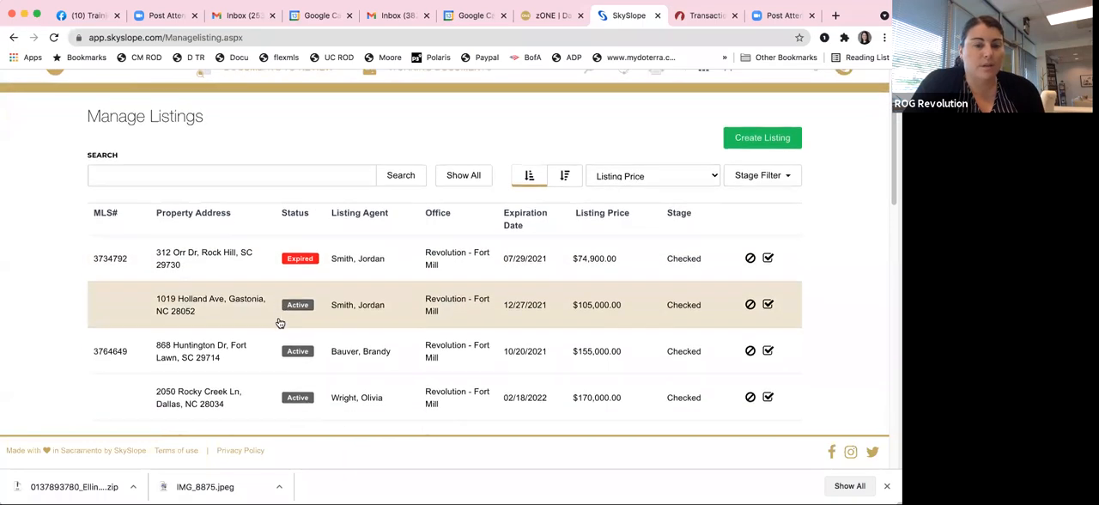
{"action": "scroll", "coordinate": [279, 323], "scroll_direction": "down", "scroll_amount": 2}
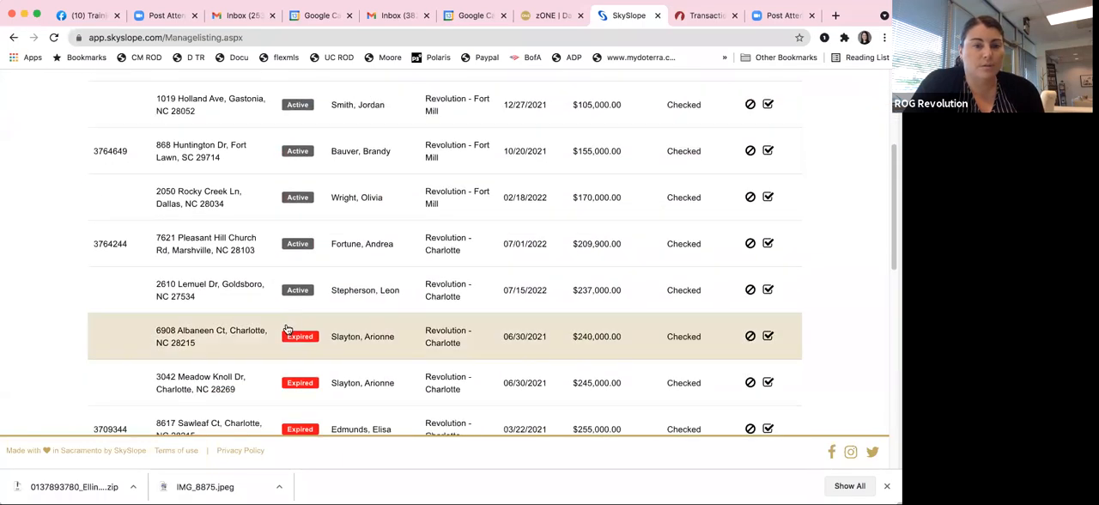
{"action": "left_click", "coordinate": [383, 236]}
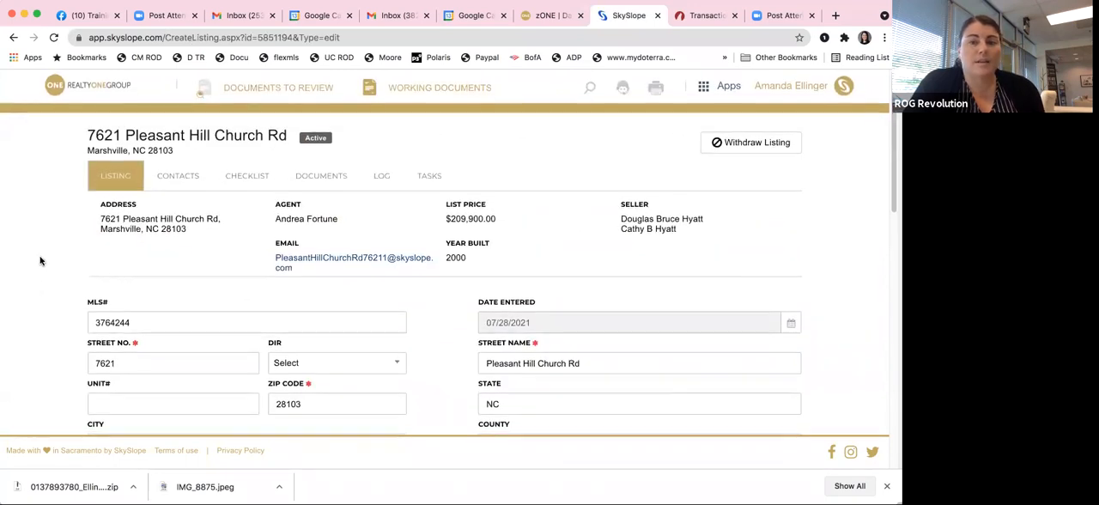
{"action": "left_click", "coordinate": [246, 172]}
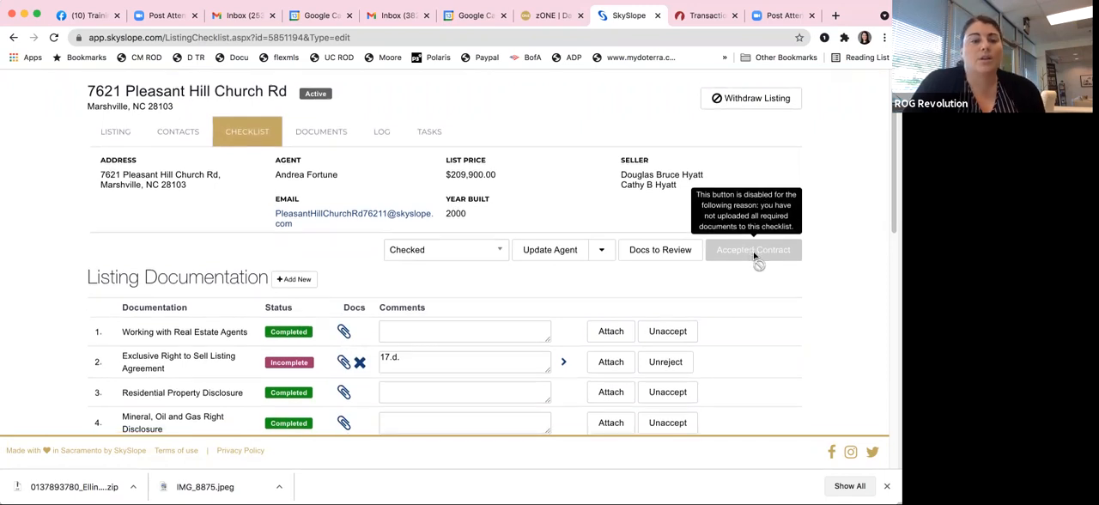
Step: Examine the Marshville listing's documentation checklist down to its last items, previewing Agent_Full1888.pdf and closing the preview
{"action": "scroll", "coordinate": [753, 258], "scroll_direction": "down", "scroll_amount": 3}
{"action": "scroll", "coordinate": [448, 278], "scroll_direction": "down", "scroll_amount": 5}
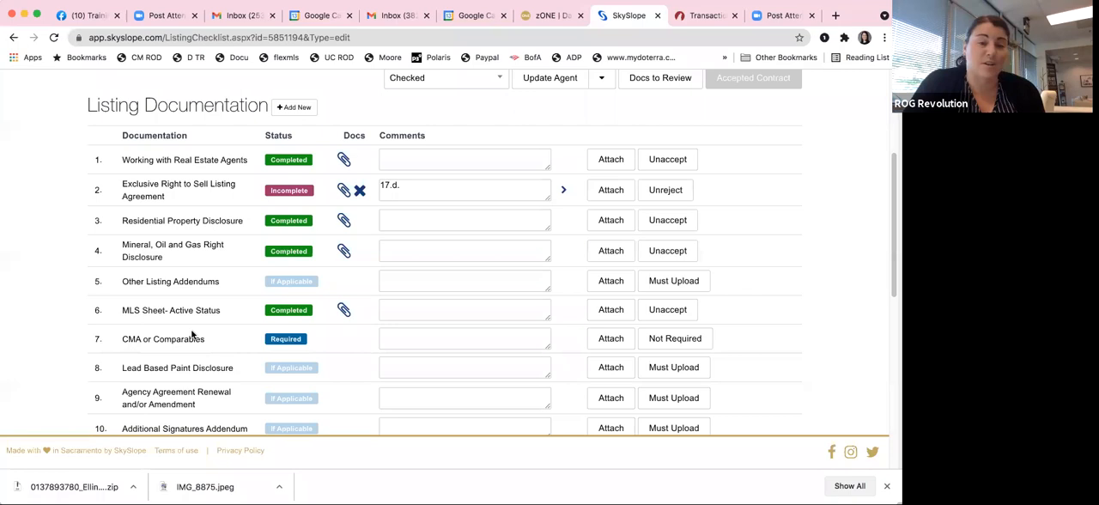
{"action": "scroll", "coordinate": [346, 320], "scroll_direction": "down", "scroll_amount": 5}
{"action": "scroll", "coordinate": [347, 322], "scroll_direction": "down", "scroll_amount": 10}
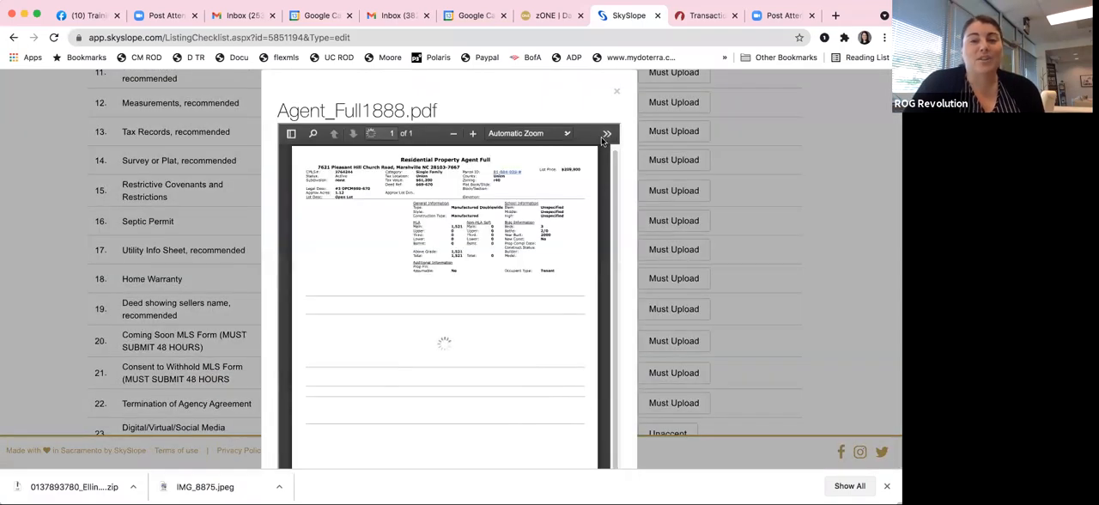
{"action": "left_click", "coordinate": [617, 91]}
{"action": "scroll", "coordinate": [71, 240], "scroll_direction": "down", "scroll_amount": 3}
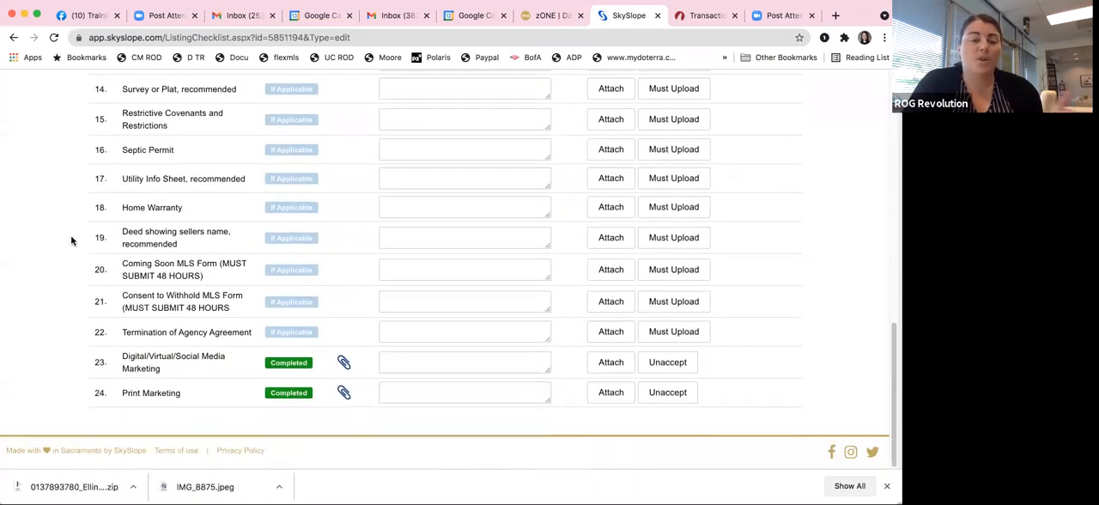
Step: Review the first checklist items and the Accepted Contract option, and return to the home dashboard
{"action": "scroll", "coordinate": [71, 240], "scroll_direction": "up", "scroll_amount": 10}
{"action": "scroll", "coordinate": [71, 241], "scroll_direction": "up", "scroll_amount": 6}
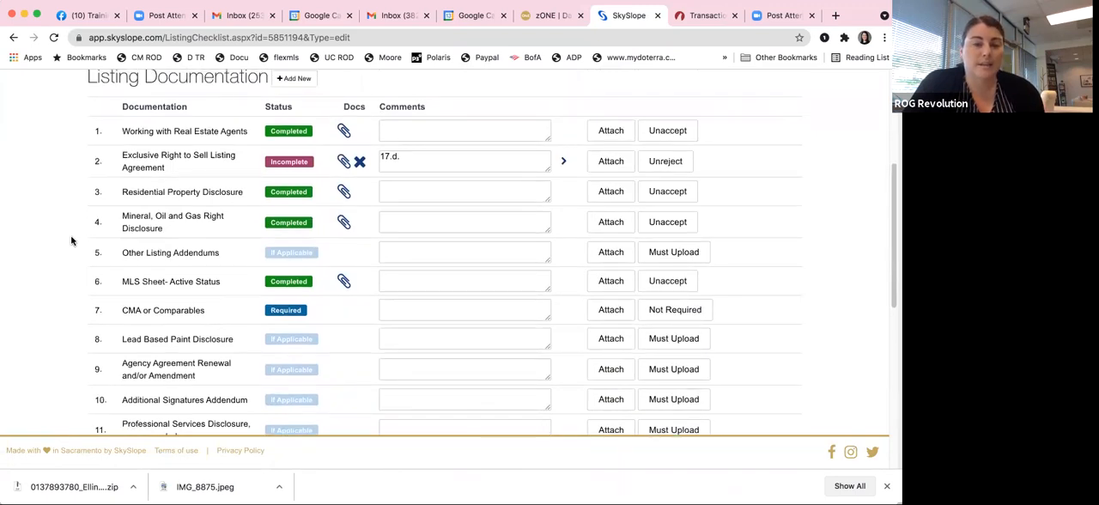
{"action": "scroll", "coordinate": [392, 223], "scroll_direction": "up", "scroll_amount": 4}
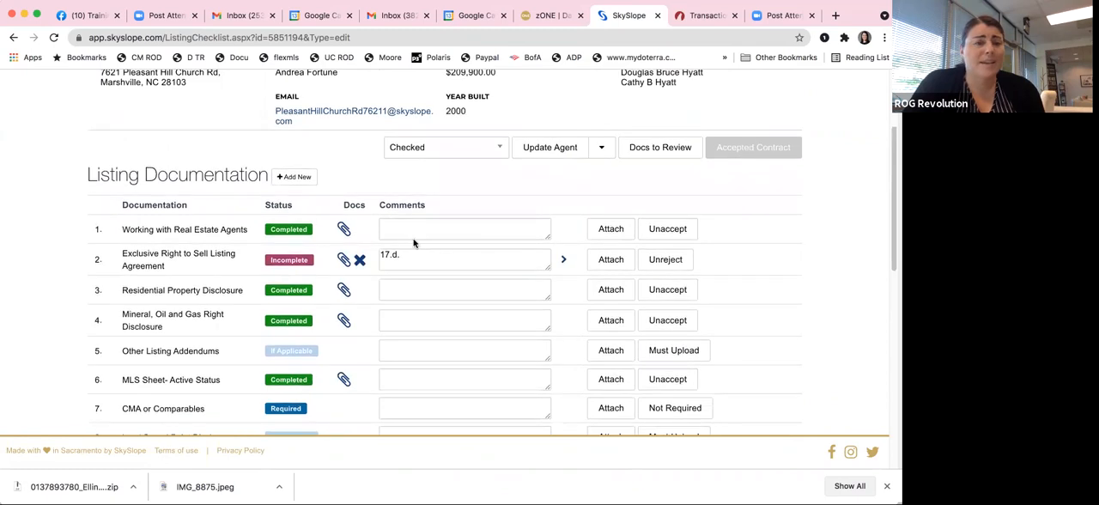
{"action": "scroll", "coordinate": [250, 284], "scroll_direction": "up", "scroll_amount": 2}
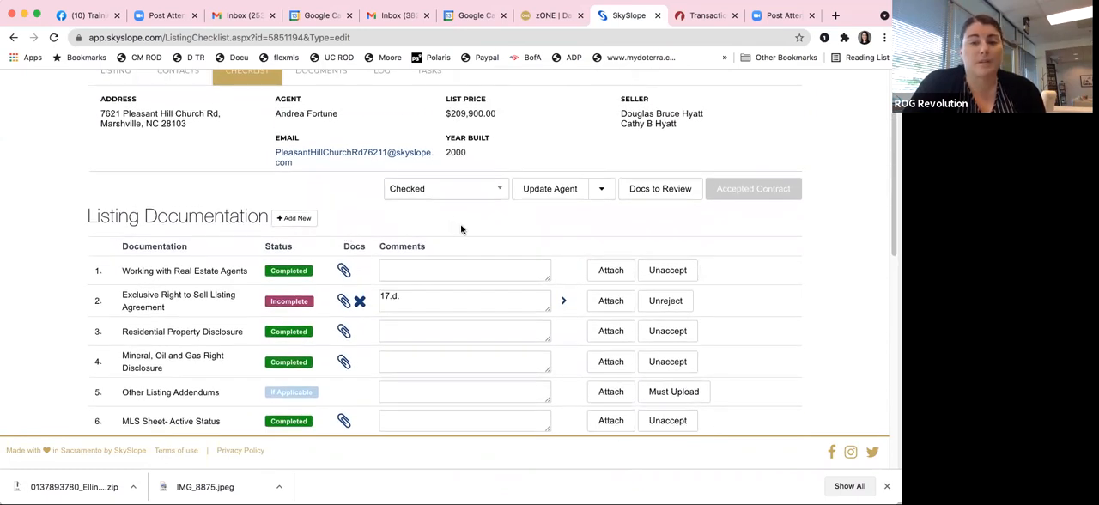
{"action": "mouse_move", "coordinate": [750, 189]}
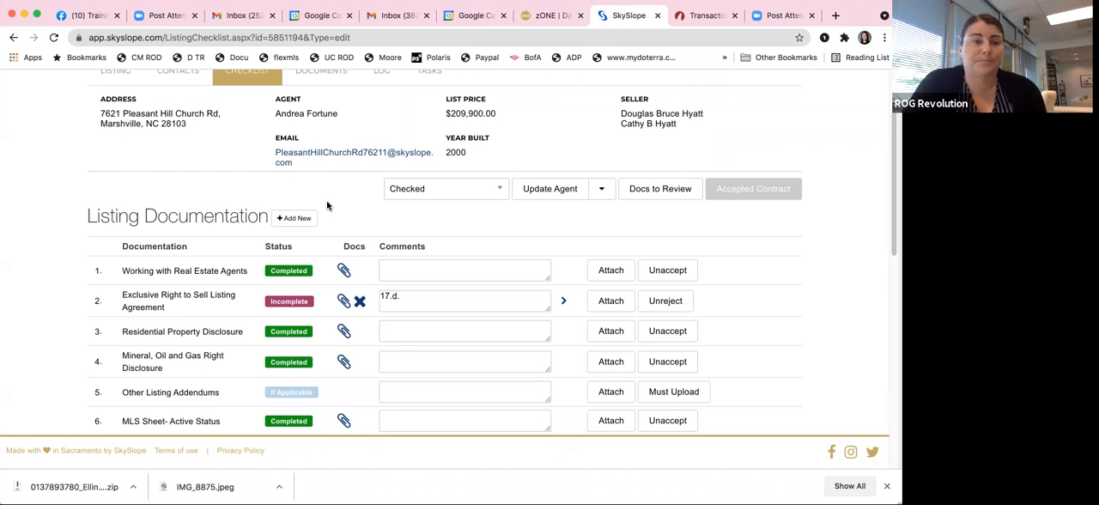
{"action": "scroll", "coordinate": [329, 207], "scroll_direction": "up", "scroll_amount": 3}
{"action": "left_click", "coordinate": [84, 90]}
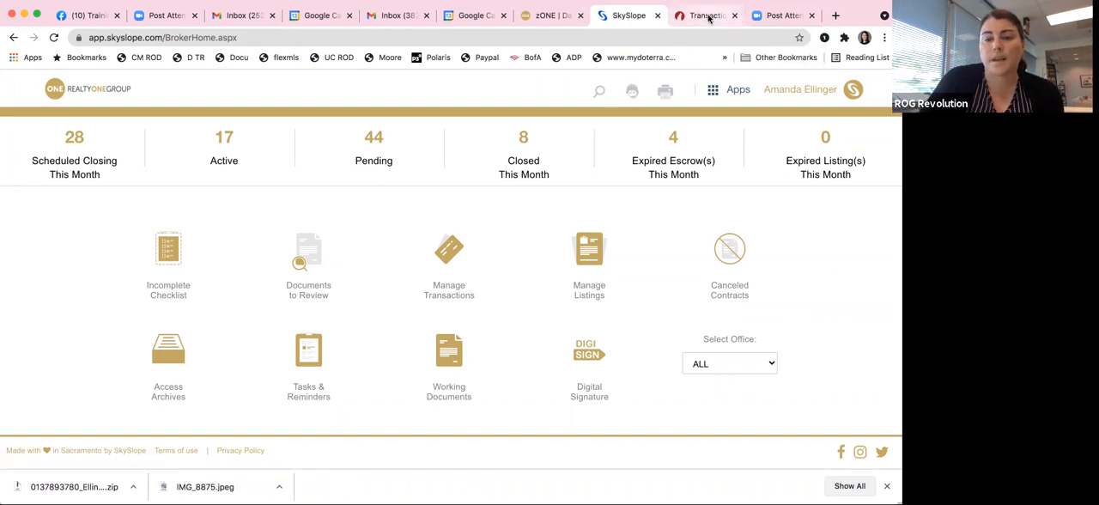
Step: Switch to zipForm Plus and open the documents of the Sample purchase transaction
{"action": "left_click", "coordinate": [708, 16]}
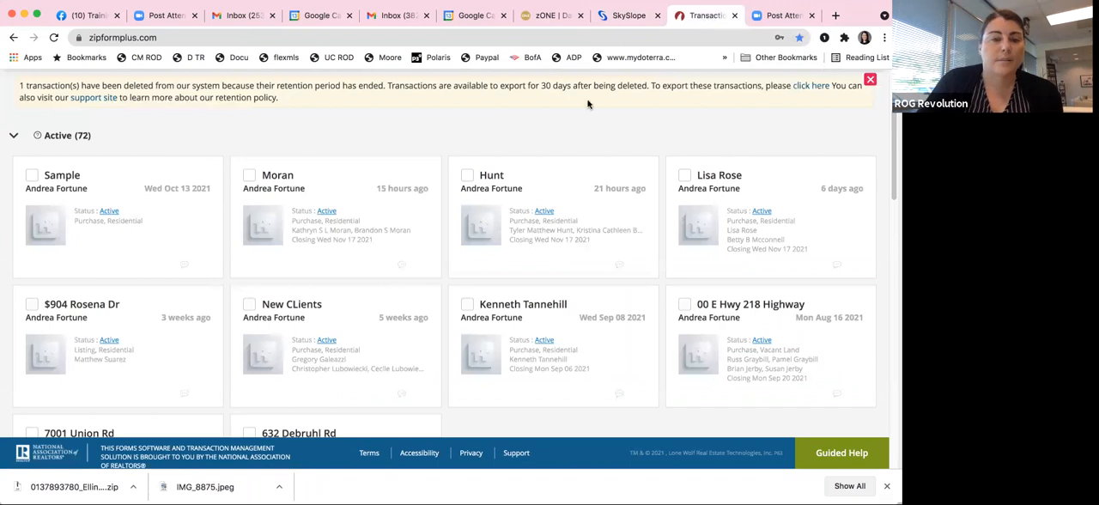
{"action": "scroll", "coordinate": [515, 155], "scroll_direction": "up", "scroll_amount": 3}
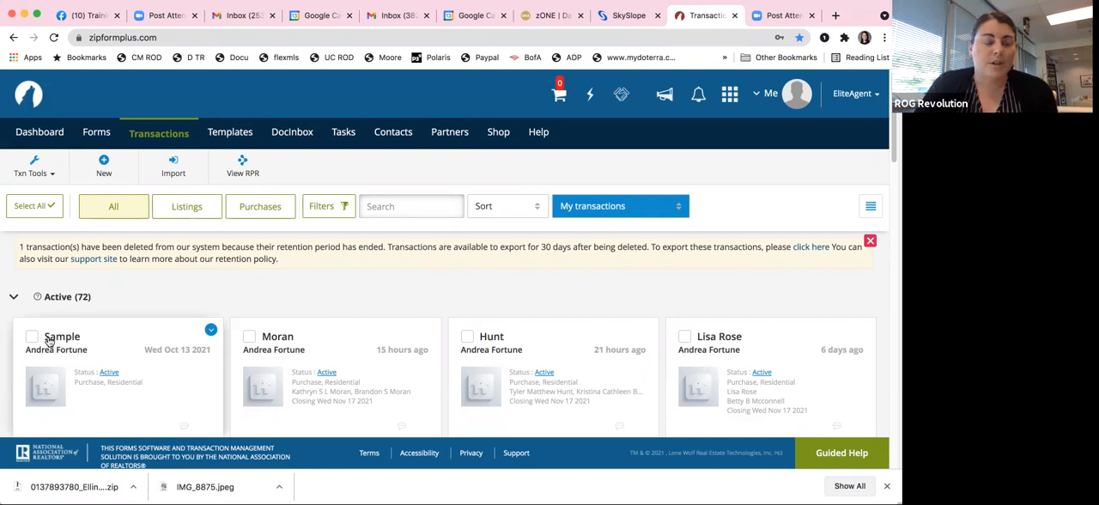
{"action": "scroll", "coordinate": [60, 317], "scroll_direction": "down", "scroll_amount": 1}
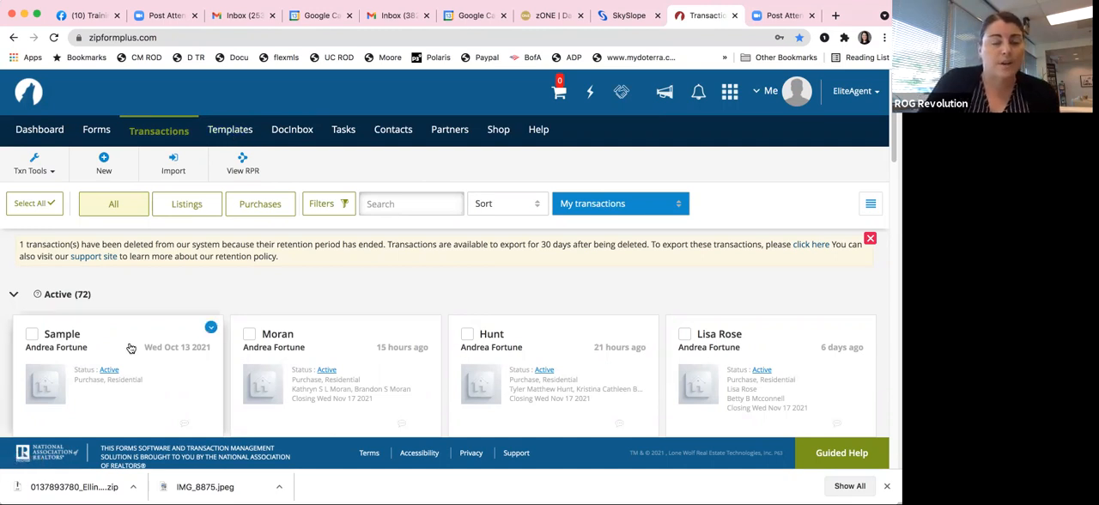
{"action": "left_click", "coordinate": [60, 338]}
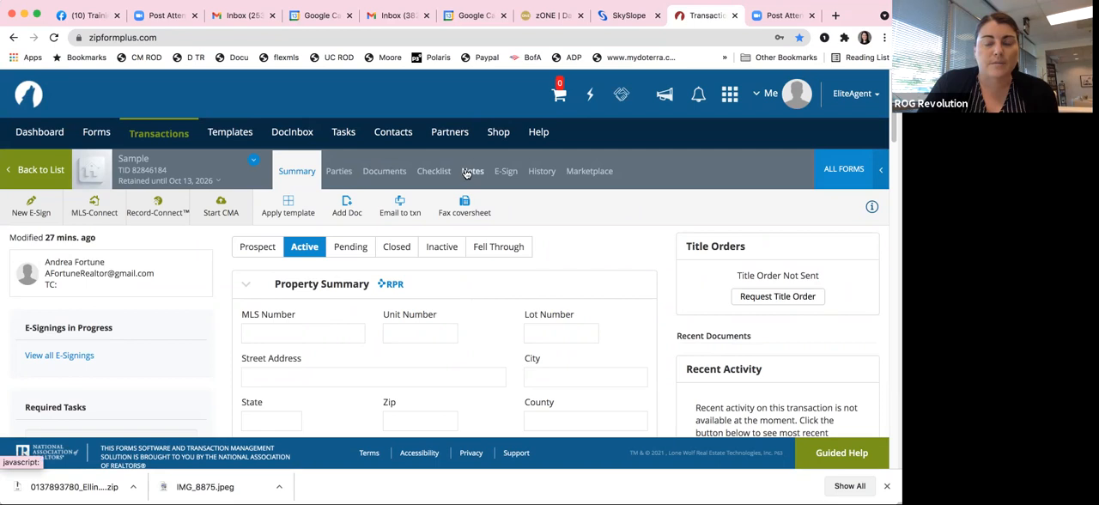
{"action": "left_click", "coordinate": [390, 173]}
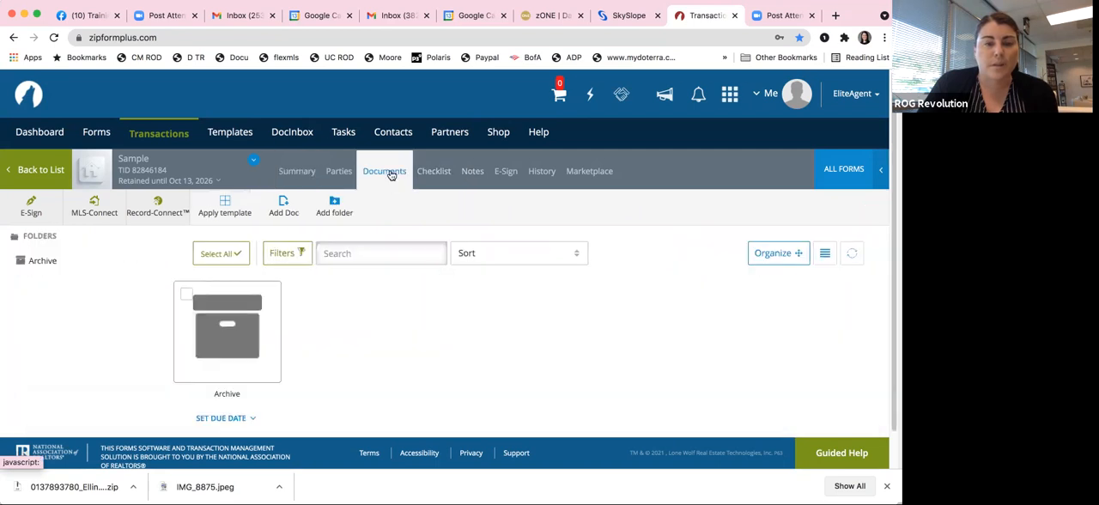
Step: Add the Buyer Agency Agreement - 7/21 form from the North Carolina REALTORS library to the Sample transaction
{"action": "left_click", "coordinate": [854, 170]}
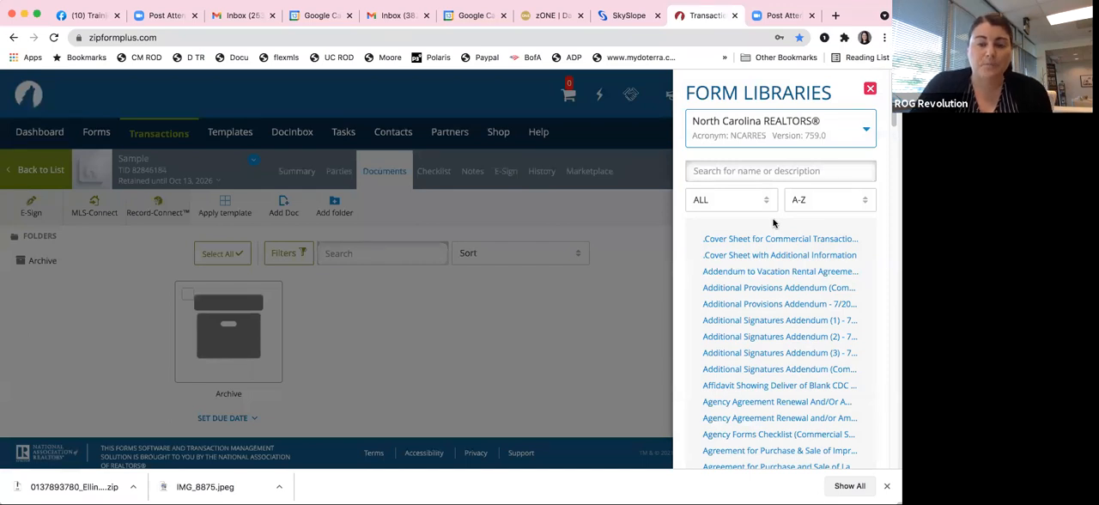
{"action": "left_click", "coordinate": [794, 287]}
{"action": "scroll", "coordinate": [806, 296], "scroll_direction": "down", "scroll_amount": 5}
{"action": "scroll", "coordinate": [804, 296], "scroll_direction": "down", "scroll_amount": 5}
{"action": "left_click", "coordinate": [791, 262]}
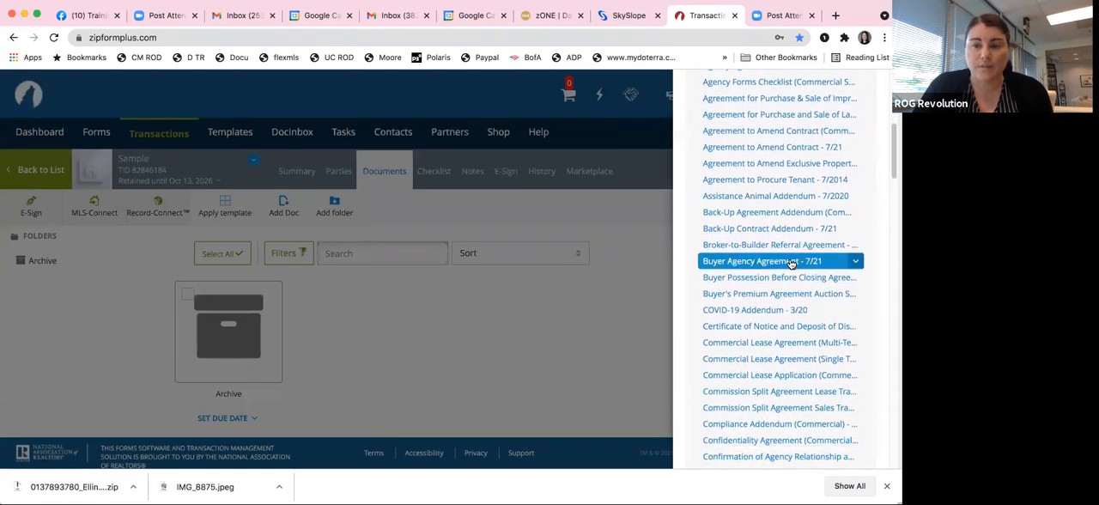
Step: Add the Working with Real Estate Agents Disclosure (For Buyers) form to the Sample transaction and close the form library
{"action": "left_click", "coordinate": [793, 309]}
{"action": "scroll", "coordinate": [807, 311], "scroll_direction": "down", "scroll_amount": 8}
{"action": "scroll", "coordinate": [808, 311], "scroll_direction": "down", "scroll_amount": 20}
{"action": "scroll", "coordinate": [810, 311], "scroll_direction": "down", "scroll_amount": 20}
{"action": "scroll", "coordinate": [809, 311], "scroll_direction": "down", "scroll_amount": 5}
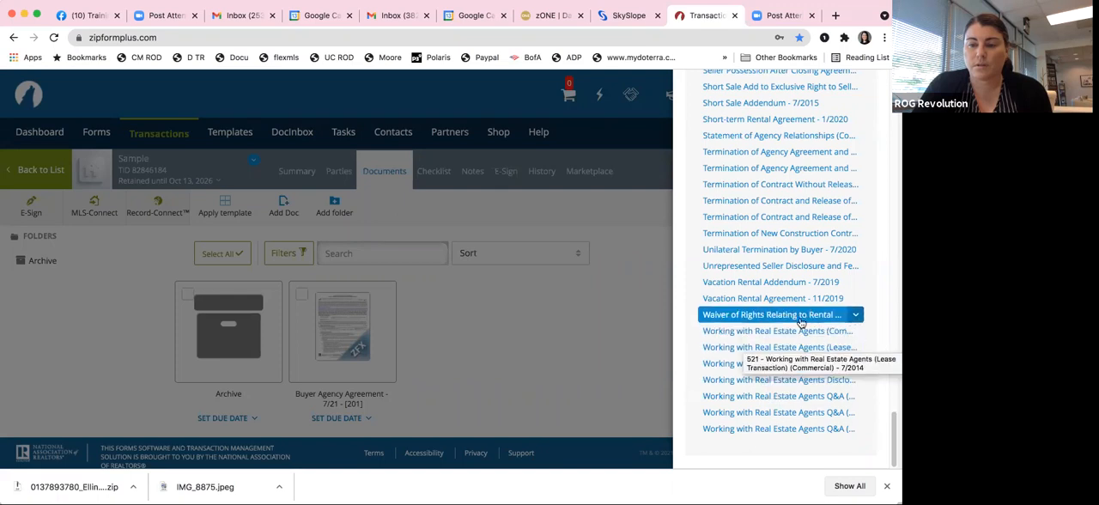
{"action": "left_click", "coordinate": [793, 363]}
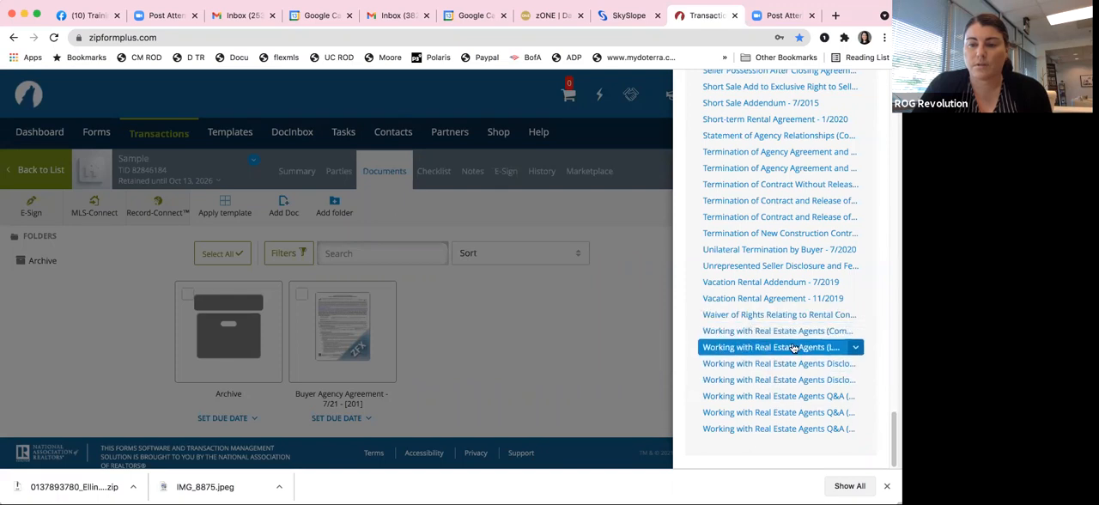
{"action": "left_click", "coordinate": [605, 335]}
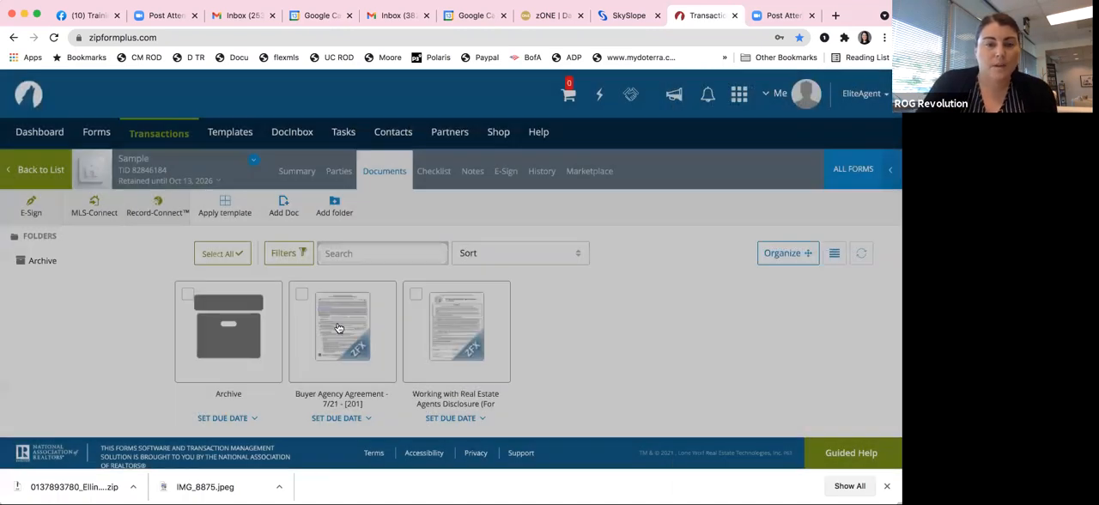
Step: Open the Buyer Agency Agreement and mark Residential as the type of property in paragraph 1
{"action": "left_click", "coordinate": [339, 327]}
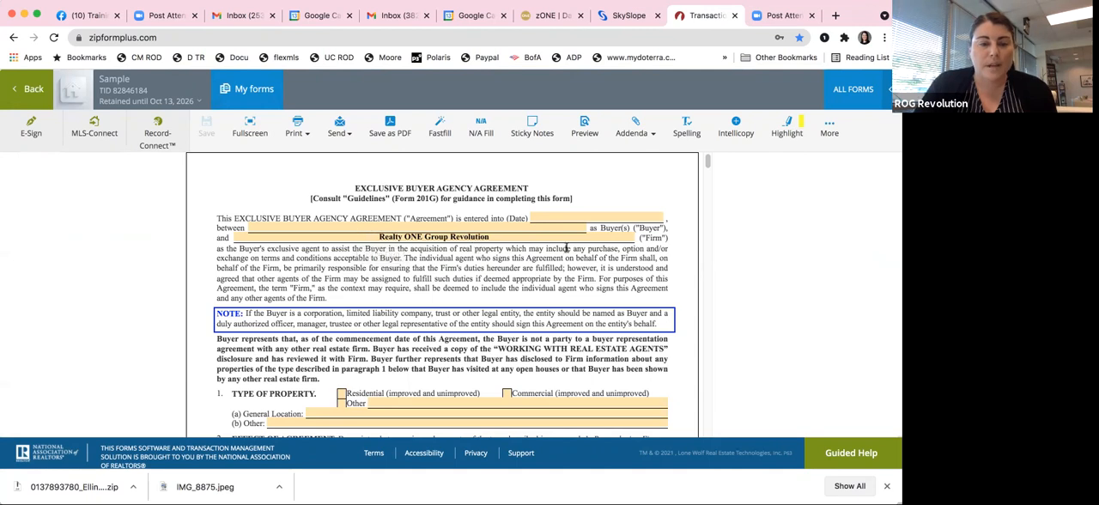
{"action": "scroll", "coordinate": [564, 249], "scroll_direction": "down", "scroll_amount": 2}
{"action": "scroll", "coordinate": [566, 249], "scroll_direction": "down", "scroll_amount": 4}
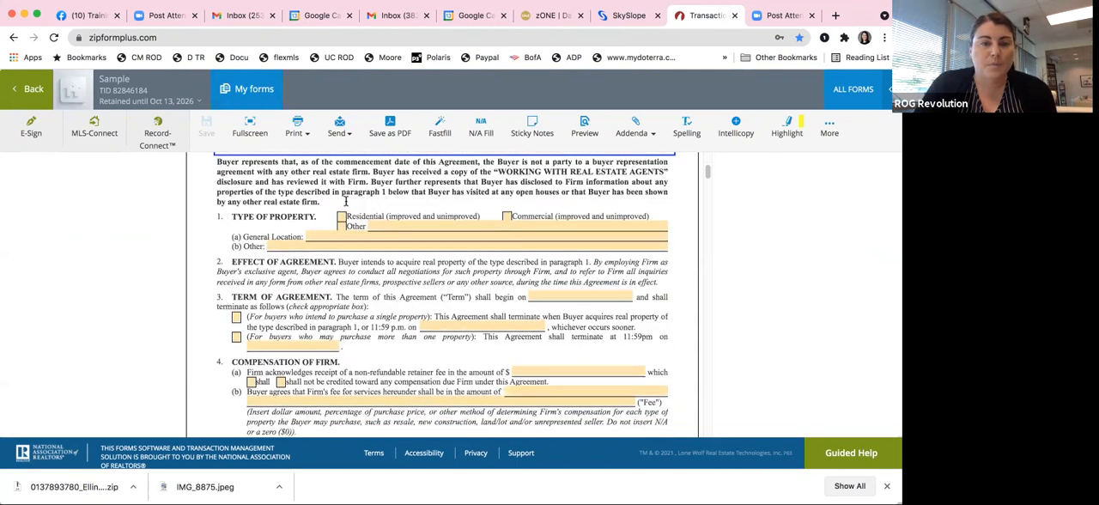
{"action": "left_click", "coordinate": [341, 206]}
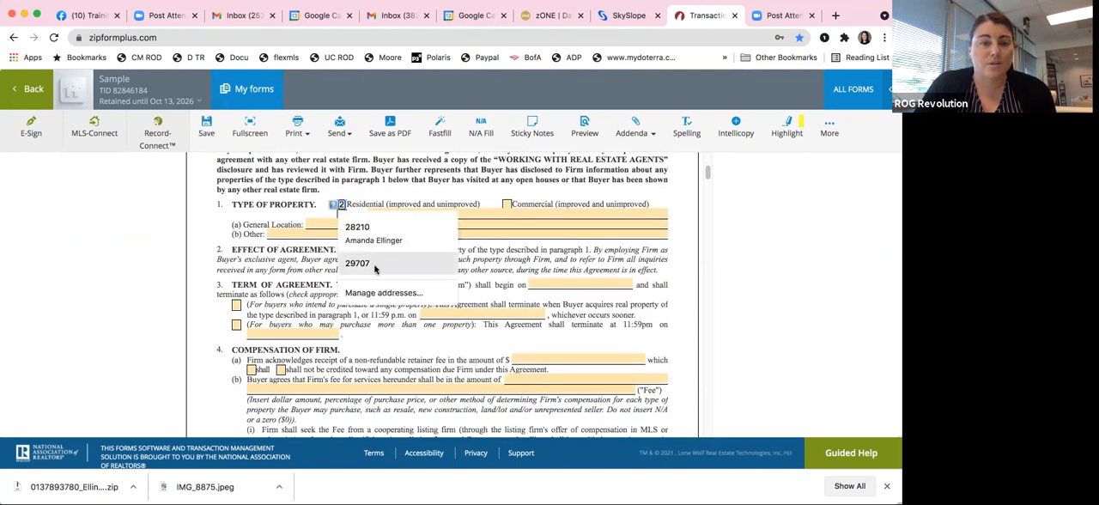
Step: Enter "As offered in MLS" as the firm's fee in paragraph 4(b) of the Buyer Agency Agreement
{"action": "scroll", "coordinate": [306, 279], "scroll_direction": "down", "scroll_amount": 1}
{"action": "scroll", "coordinate": [306, 279], "scroll_direction": "down", "scroll_amount": 3}
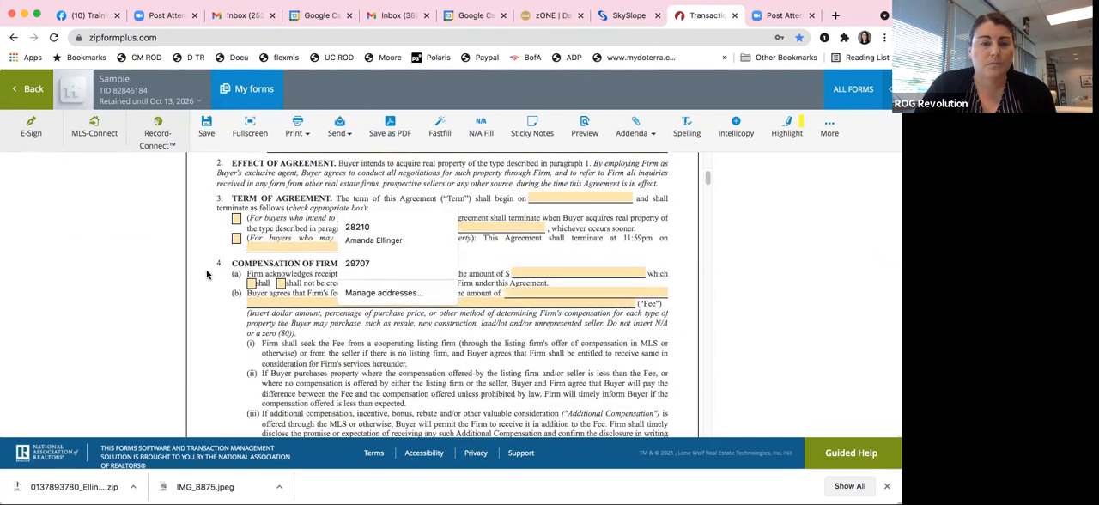
{"action": "left_click", "coordinate": [269, 346]}
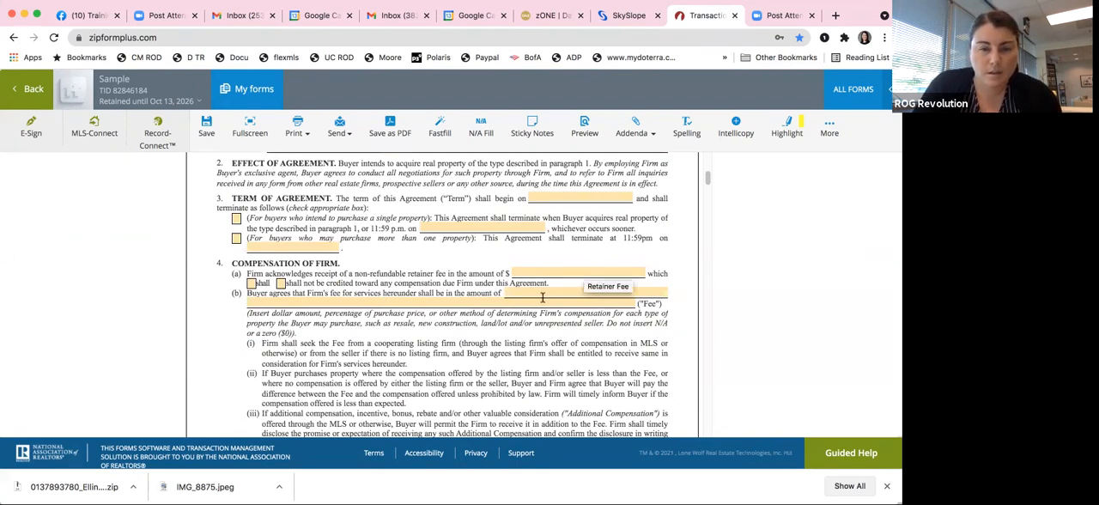
{"action": "left_click", "coordinate": [537, 292]}
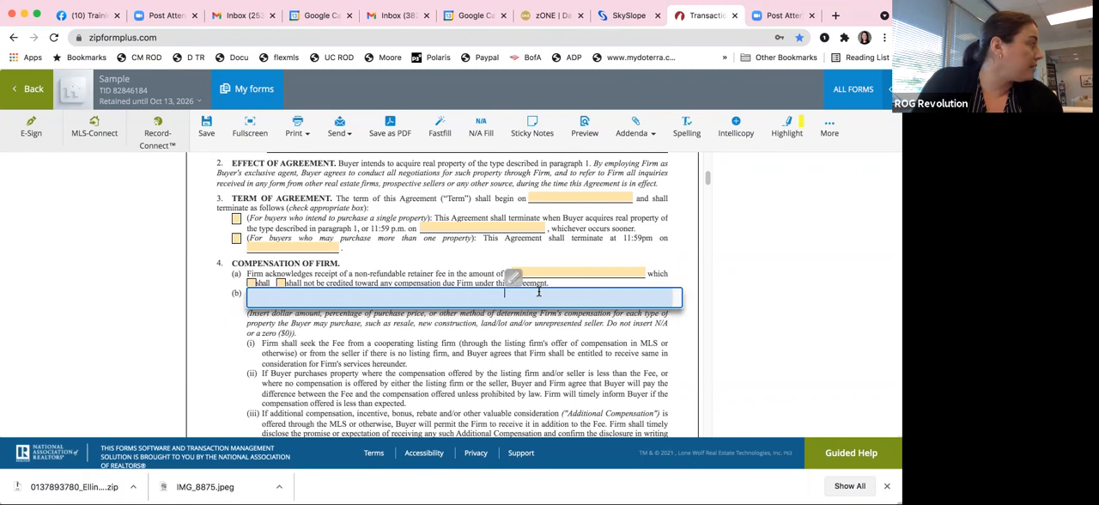
{"action": "type", "text": "A"}
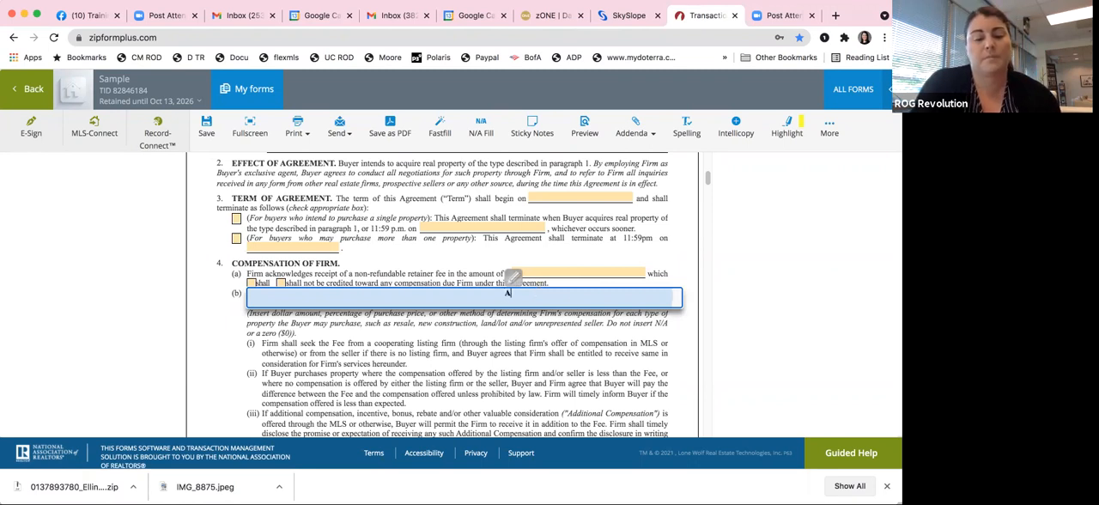
{"action": "type", "text": "s agre"}
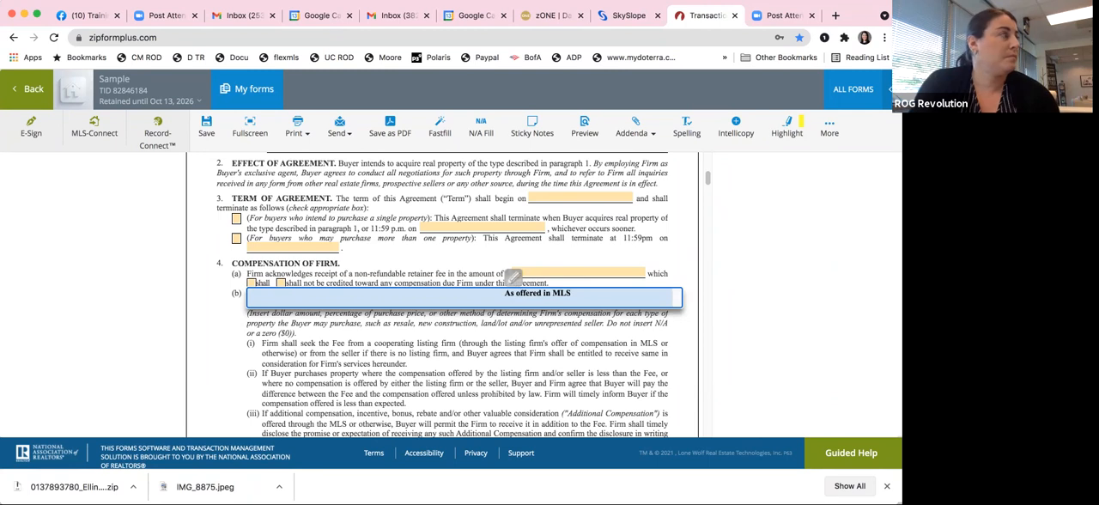
Step: Extend the paragraph 4(b) fee to "As offered in MLS or compensation agreement" and mark the single-property termination option in paragraph 3
{"action": "type", "text": "compensation agreement"}
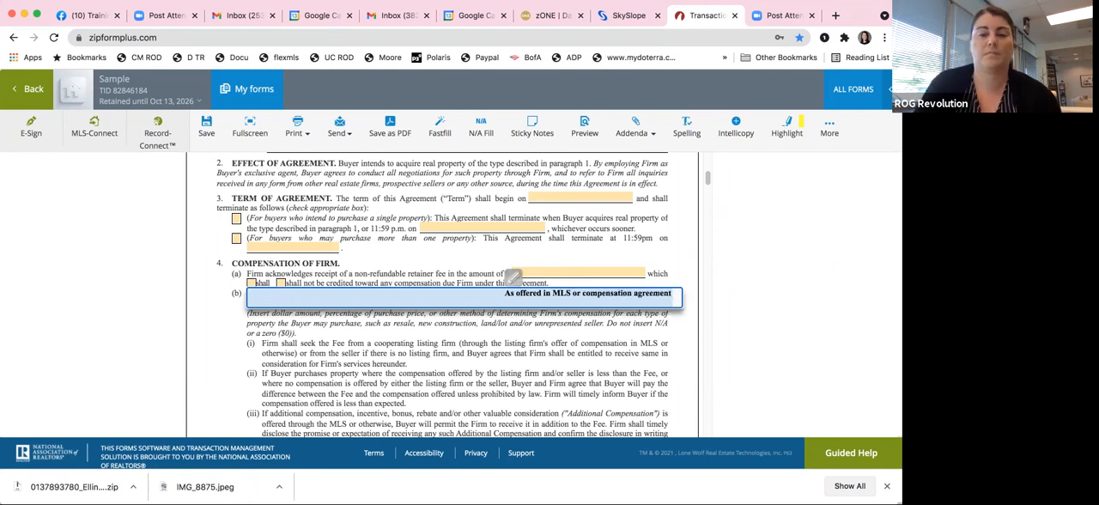
{"action": "key", "text": "Tab"}
{"action": "scroll", "coordinate": [598, 316], "scroll_direction": "up", "scroll_amount": 10}
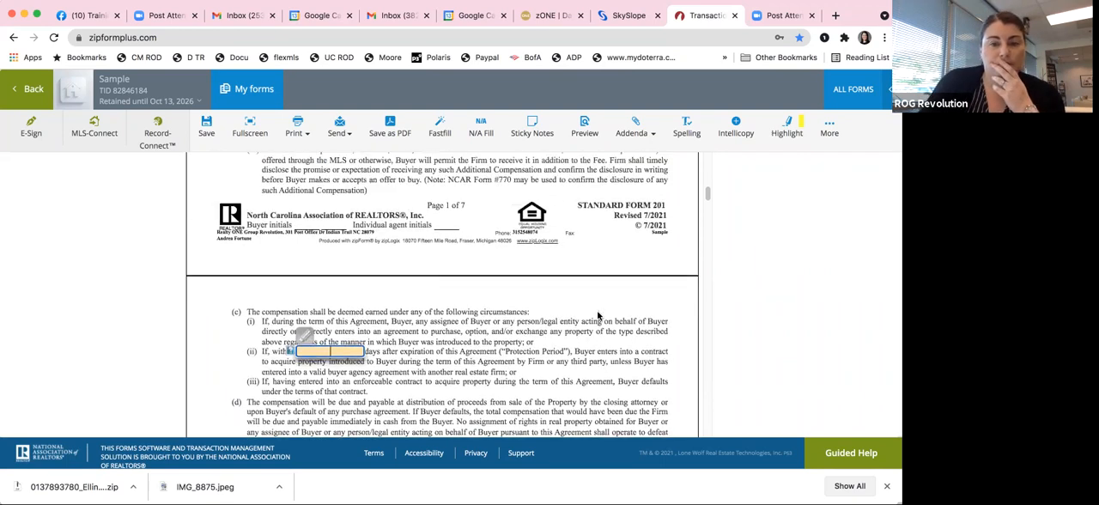
{"action": "scroll", "coordinate": [598, 312], "scroll_direction": "down", "scroll_amount": 1}
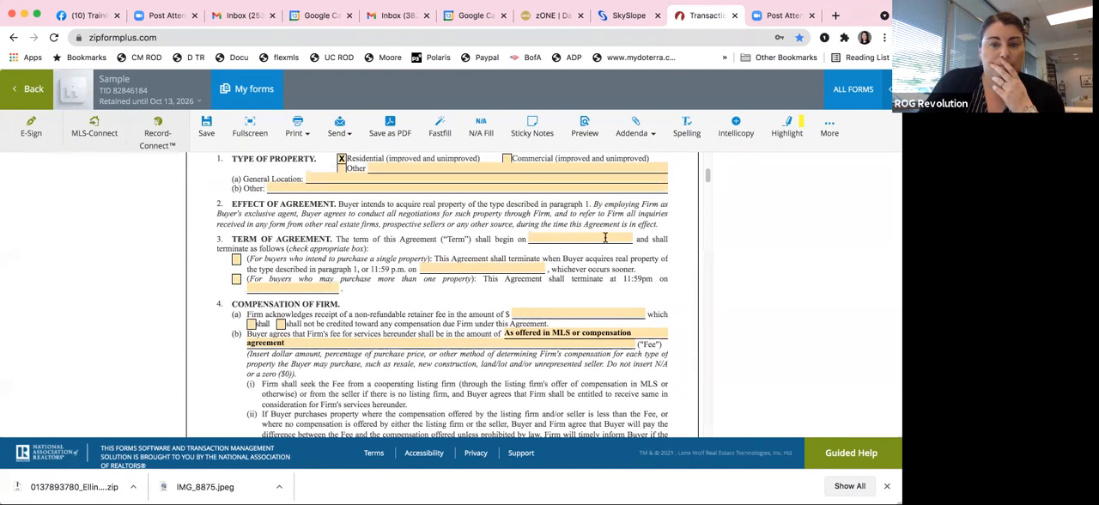
{"action": "left_click", "coordinate": [237, 259]}
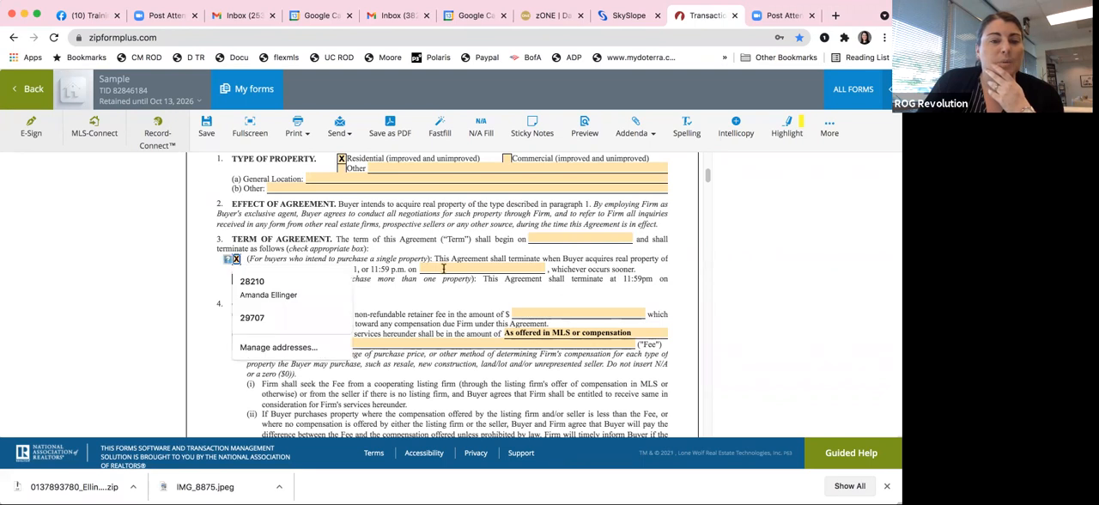
Step: Set the Protection Period in paragraph 4(c)(ii) of the Buyer Agency Agreement to 180 days
{"action": "scroll", "coordinate": [502, 286], "scroll_direction": "down", "scroll_amount": 2}
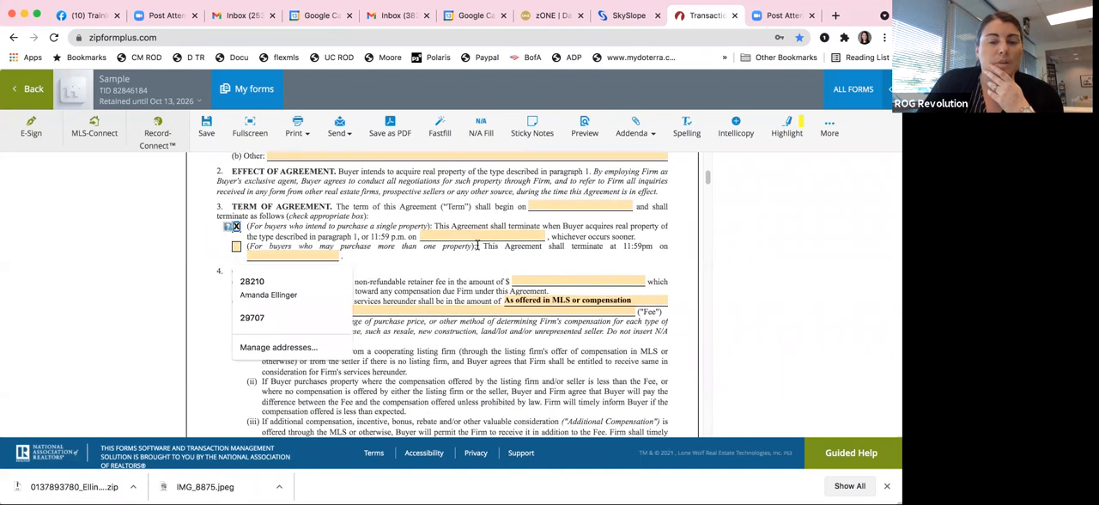
{"action": "scroll", "coordinate": [452, 322], "scroll_direction": "down", "scroll_amount": 10}
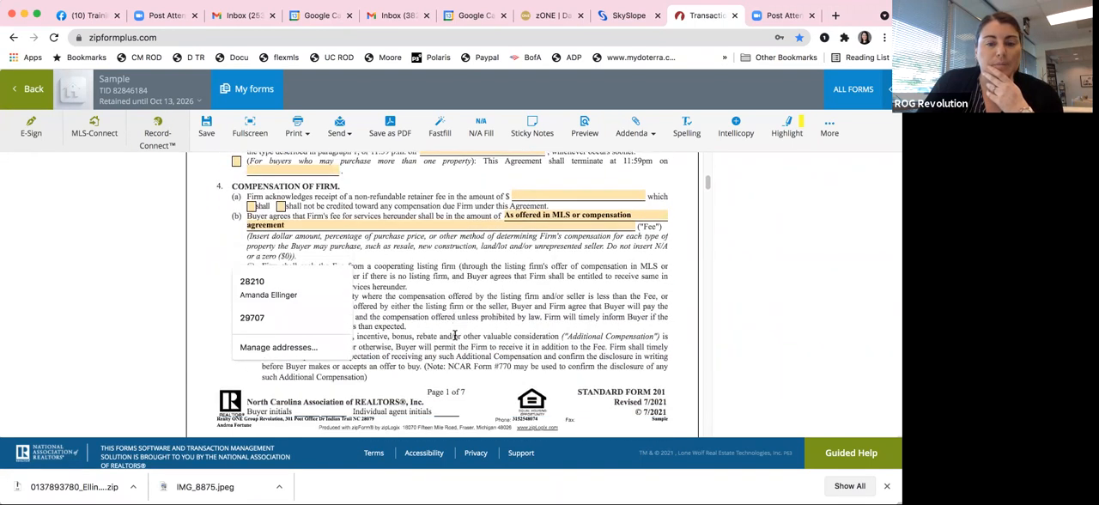
{"action": "scroll", "coordinate": [455, 335], "scroll_direction": "down", "scroll_amount": 12}
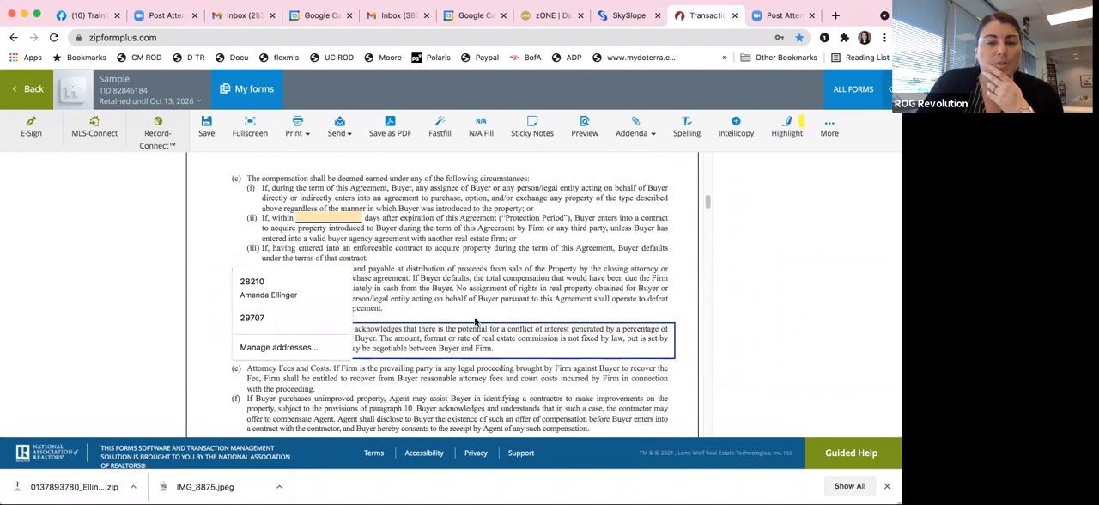
{"action": "left_click", "coordinate": [323, 196]}
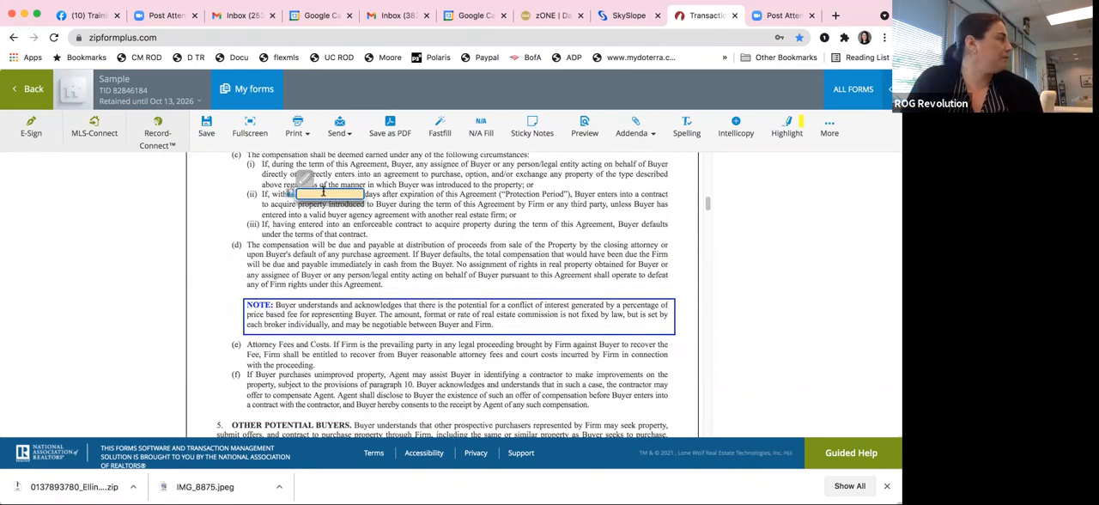
{"action": "type", "text": "180"}
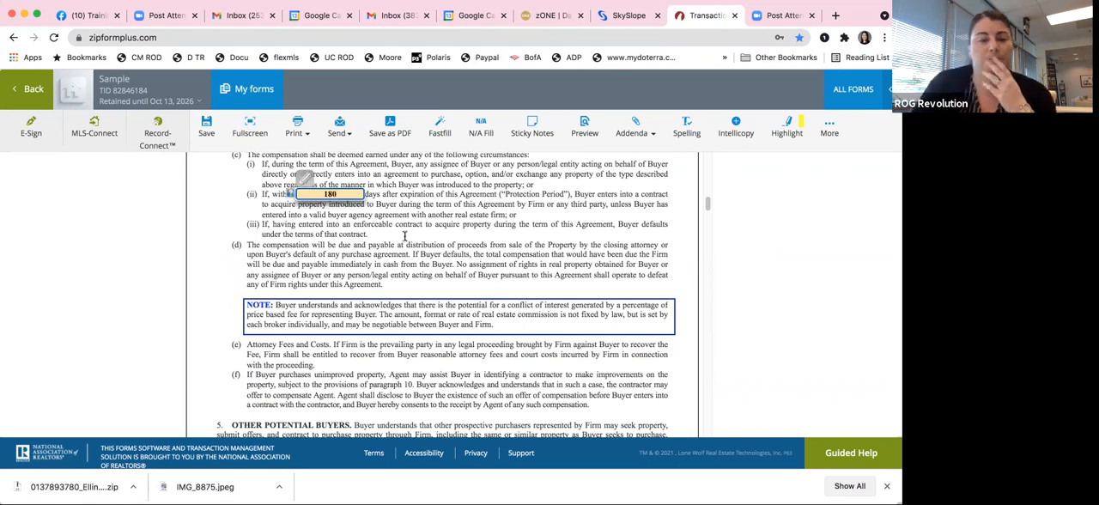
Step: Mark all three buyer acknowledgements of receipt above paragraph 11, covering the sample contract, home inspections brochure and form #760
{"action": "scroll", "coordinate": [420, 247], "scroll_direction": "down", "scroll_amount": 1}
{"action": "scroll", "coordinate": [420, 247], "scroll_direction": "down", "scroll_amount": 15}
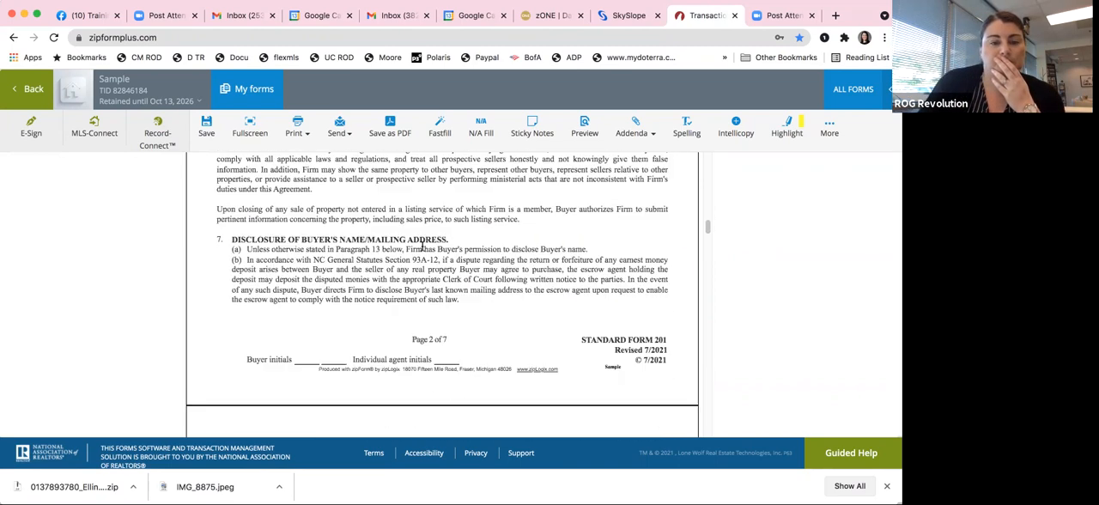
{"action": "scroll", "coordinate": [421, 247], "scroll_direction": "down", "scroll_amount": 10}
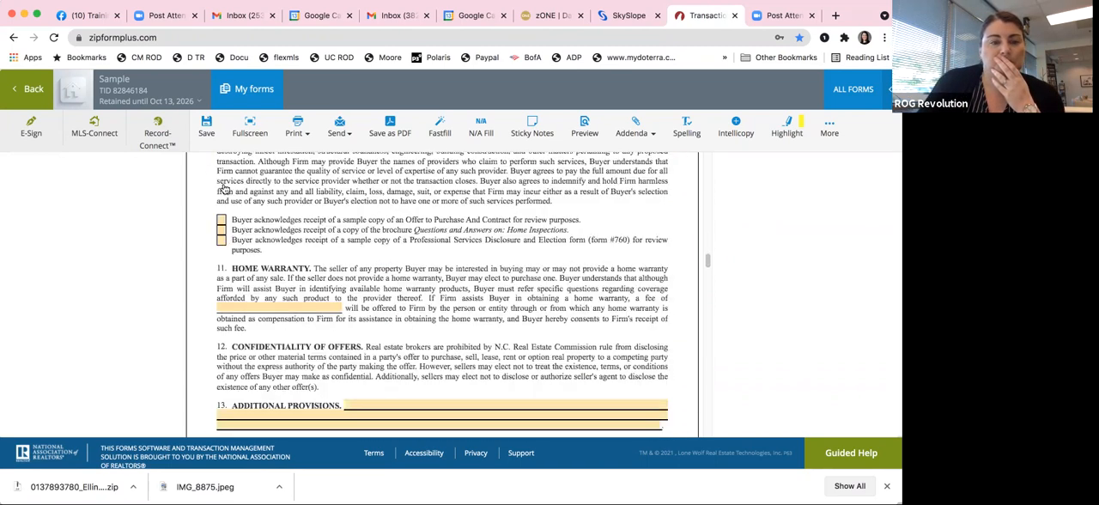
{"action": "left_click", "coordinate": [220, 185]}
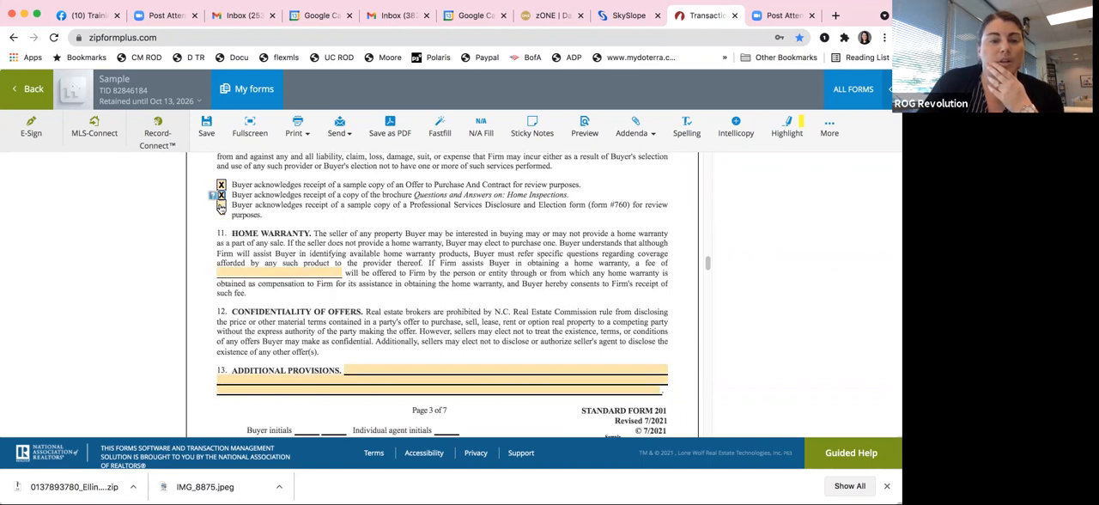
{"action": "left_click", "coordinate": [221, 205]}
{"action": "left_click", "coordinate": [402, 279]}
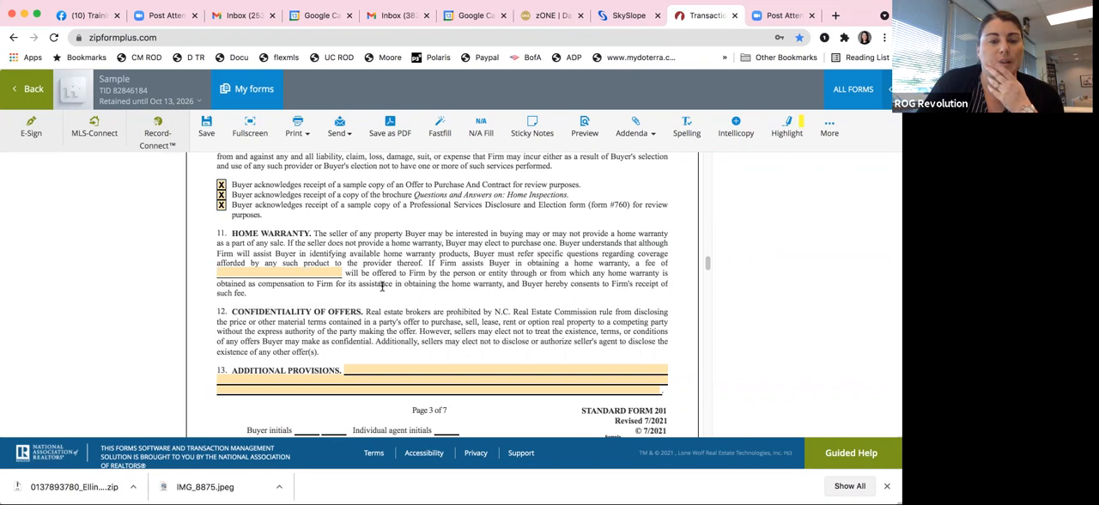
Step: Enter "As agreed upon between listing agent and seller" as the Dual Agency Compensation in paragraph 14(f)
{"action": "scroll", "coordinate": [300, 282], "scroll_direction": "down", "scroll_amount": 1}
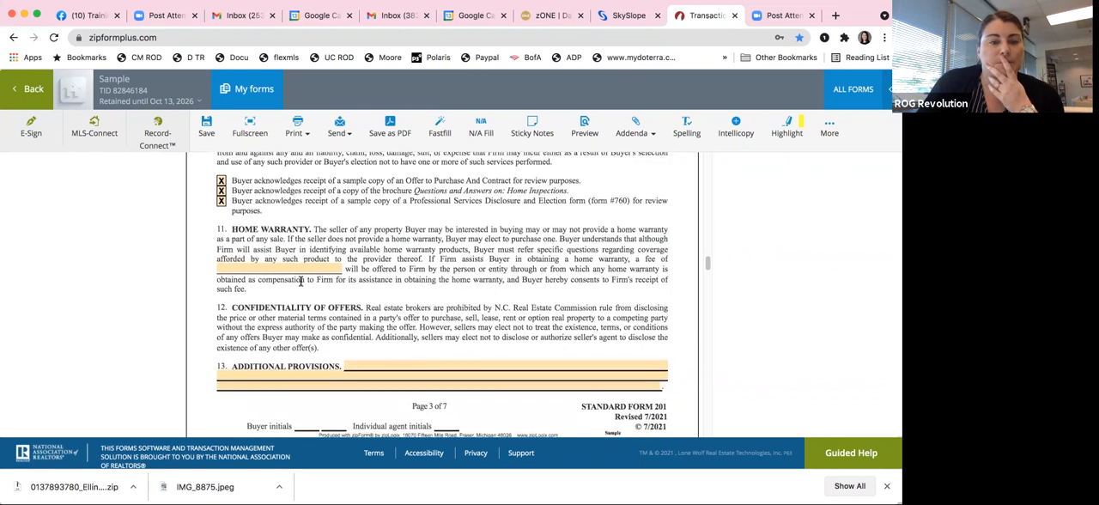
{"action": "scroll", "coordinate": [300, 282], "scroll_direction": "down", "scroll_amount": 2}
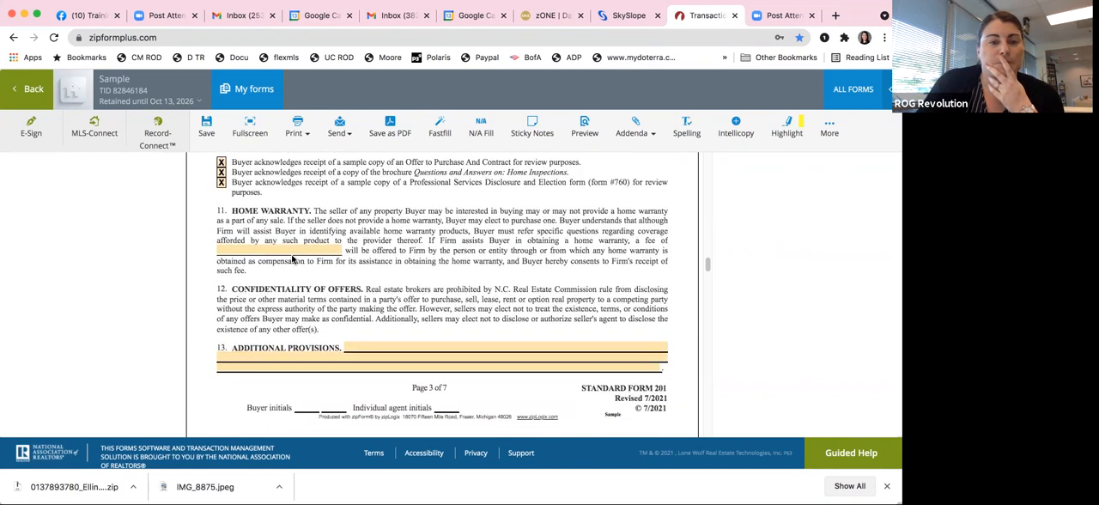
{"action": "scroll", "coordinate": [437, 296], "scroll_direction": "down", "scroll_amount": 5}
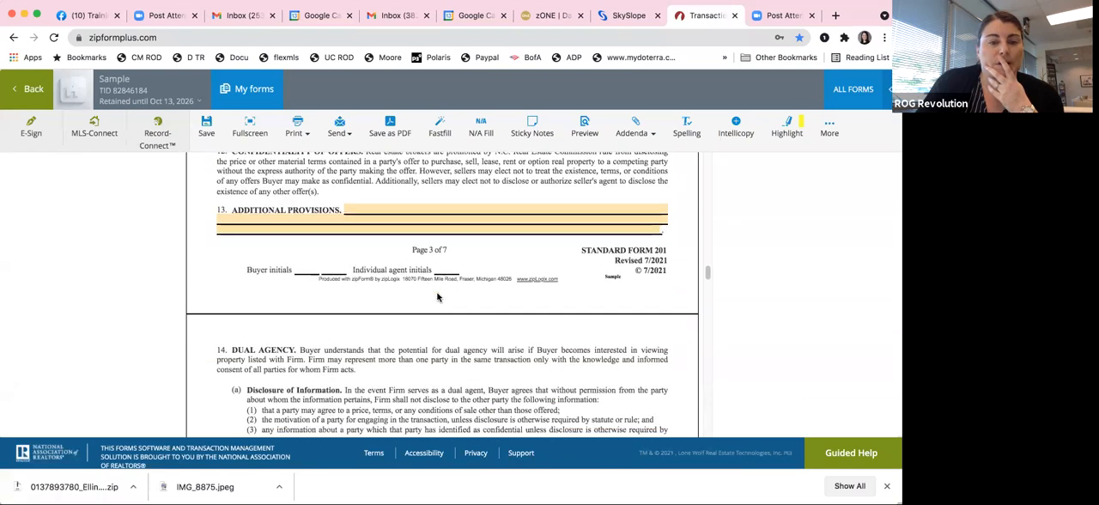
{"action": "scroll", "coordinate": [437, 295], "scroll_direction": "down", "scroll_amount": 10}
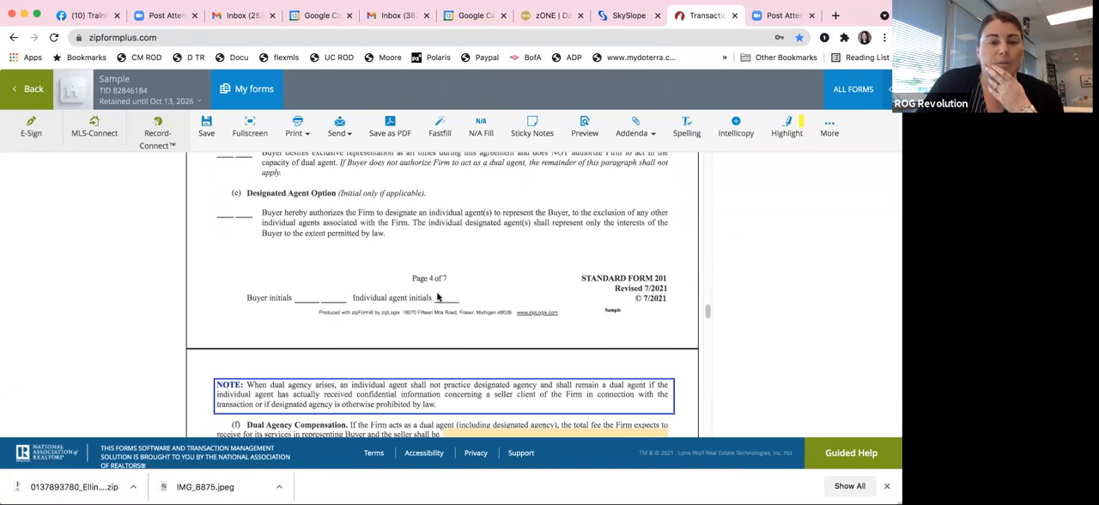
{"action": "scroll", "coordinate": [494, 206], "scroll_direction": "down", "scroll_amount": 1}
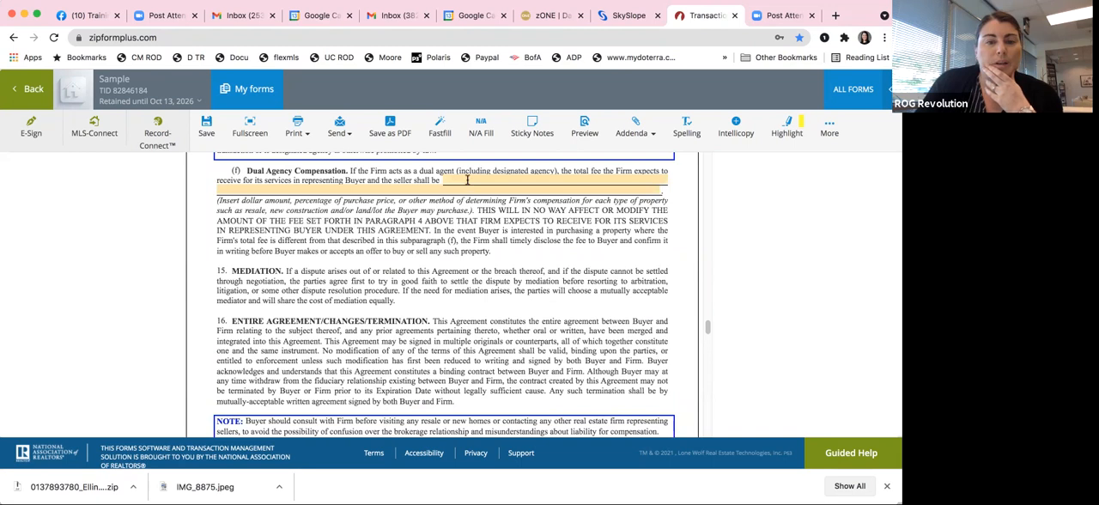
{"action": "left_click", "coordinate": [467, 179]}
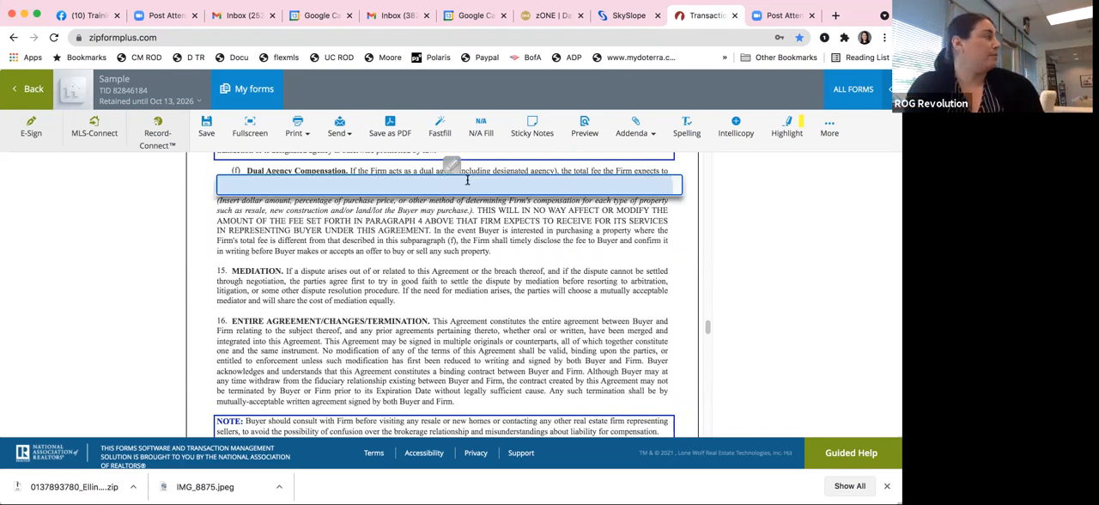
{"action": "type", "text": "As agreed"}
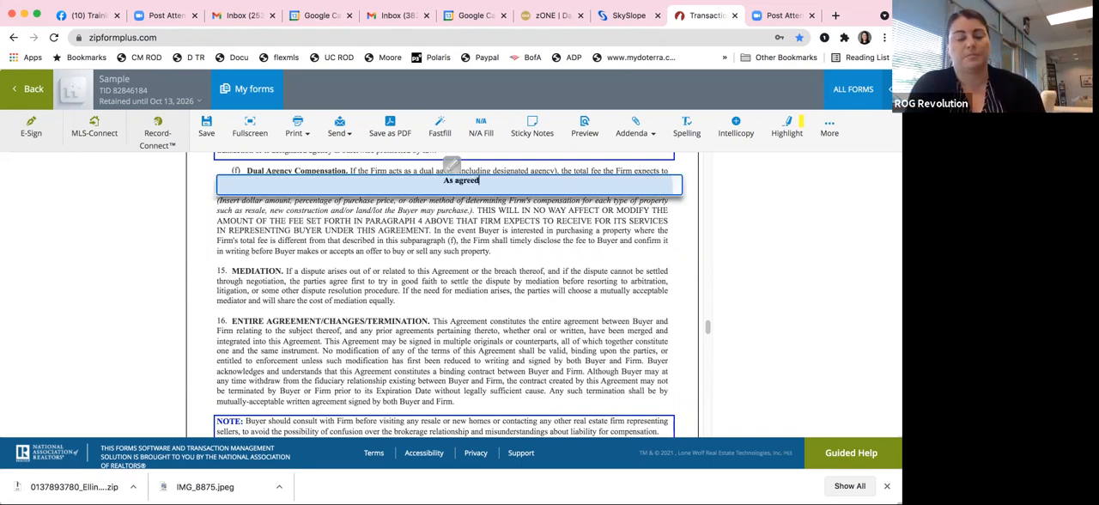
{"action": "type", "text": " upon between listing agent and seller"}
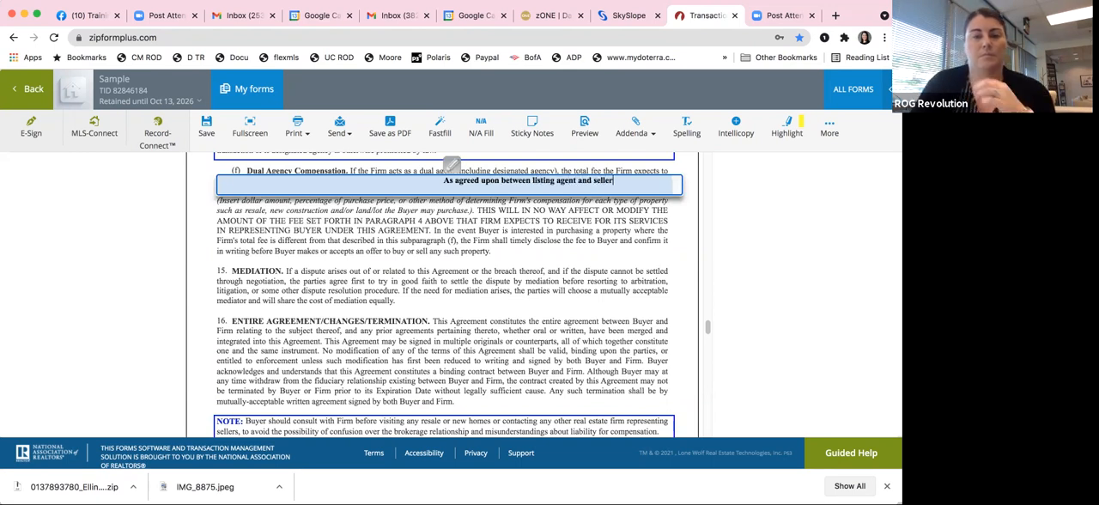
Step: Fill in the Firm License Number on the last page of the Buyer Agency Agreement
{"action": "scroll", "coordinate": [450, 245], "scroll_direction": "down", "scroll_amount": 10}
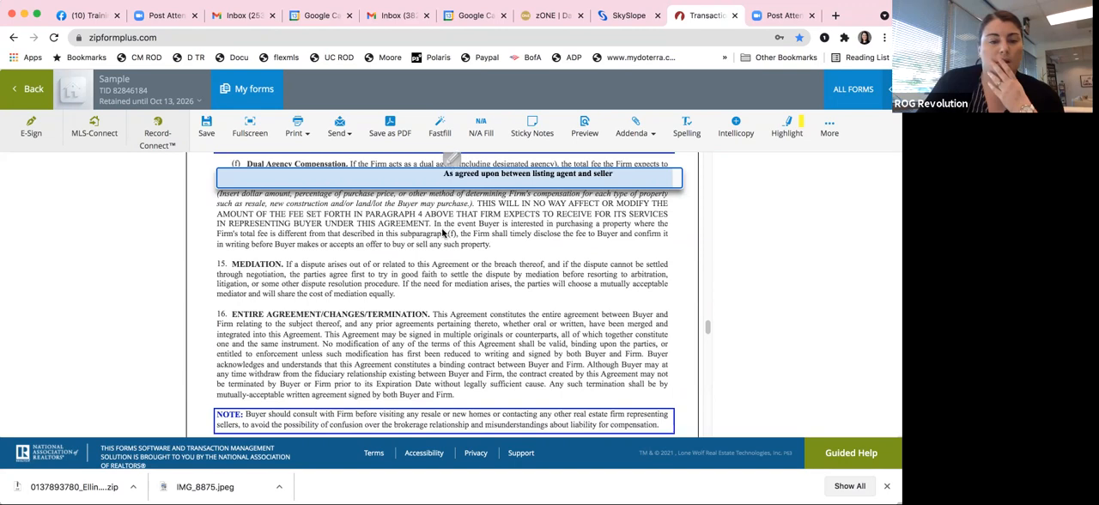
{"action": "scroll", "coordinate": [451, 254], "scroll_direction": "down", "scroll_amount": 10}
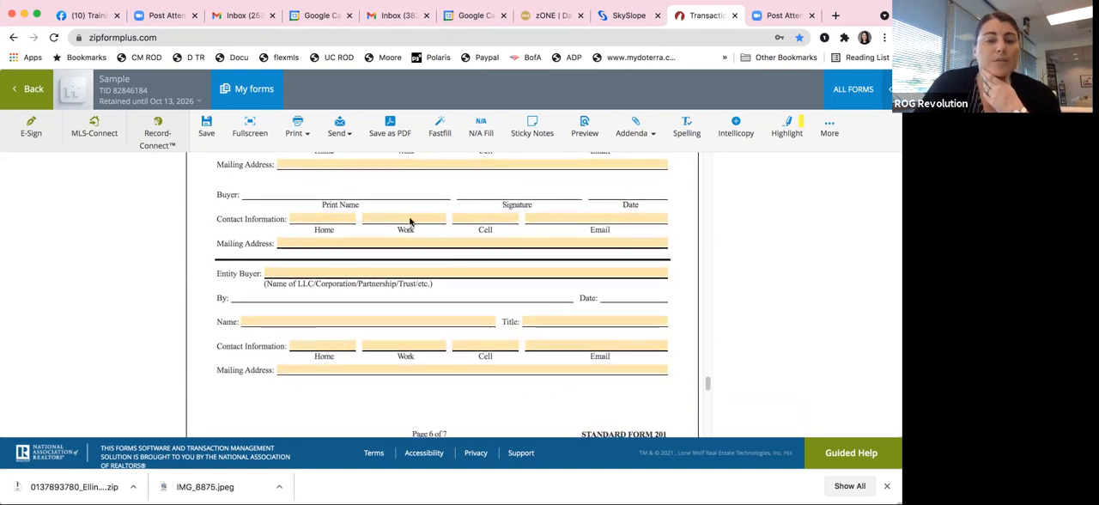
{"action": "scroll", "coordinate": [431, 317], "scroll_direction": "down", "scroll_amount": 5}
{"action": "scroll", "coordinate": [431, 317], "scroll_direction": "down", "scroll_amount": 5}
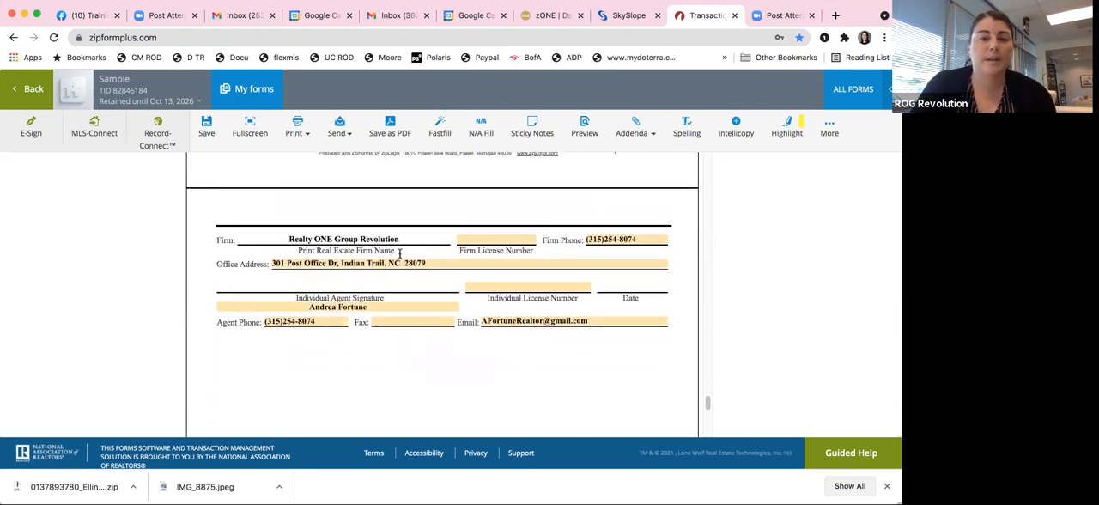
{"action": "left_click", "coordinate": [513, 242]}
{"action": "type", "text": "295040"}
{"action": "left_click", "coordinate": [518, 380]}
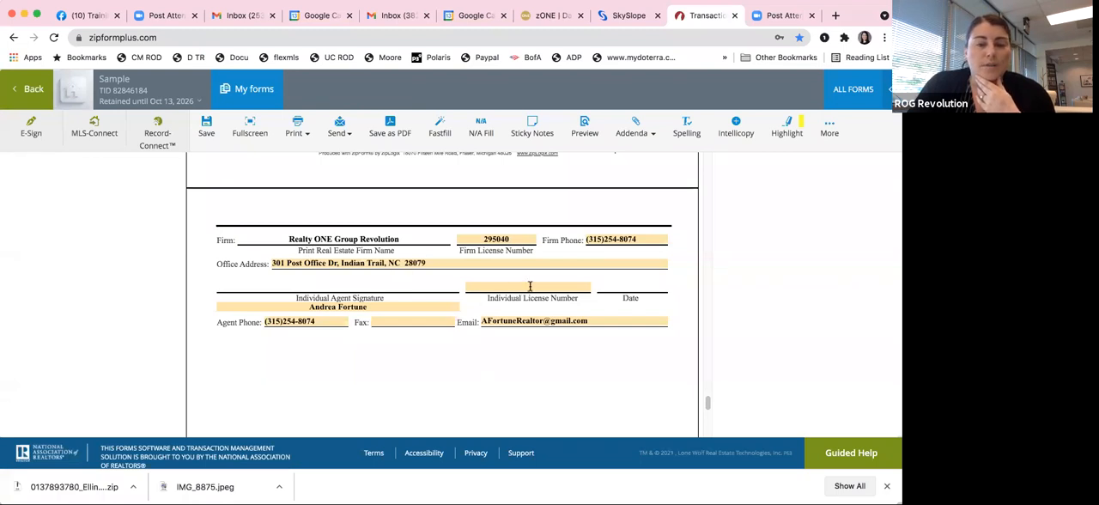
Step: Enter the agent's Individual License Number in the signature block of the Buyer Agency Agreement
{"action": "left_click", "coordinate": [507, 236]}
{"action": "left_click", "coordinate": [523, 289]}
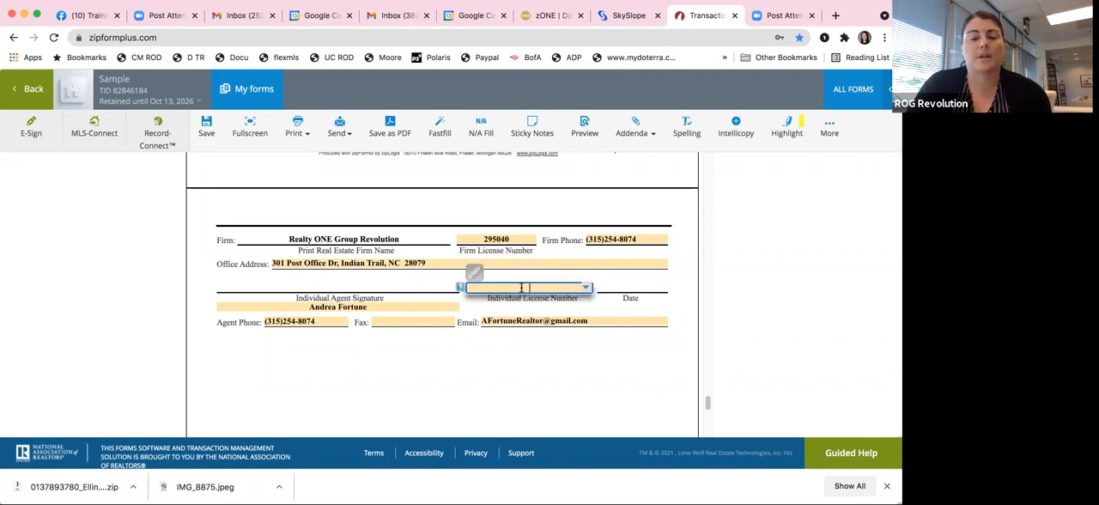
{"action": "type", "text": "295040"}
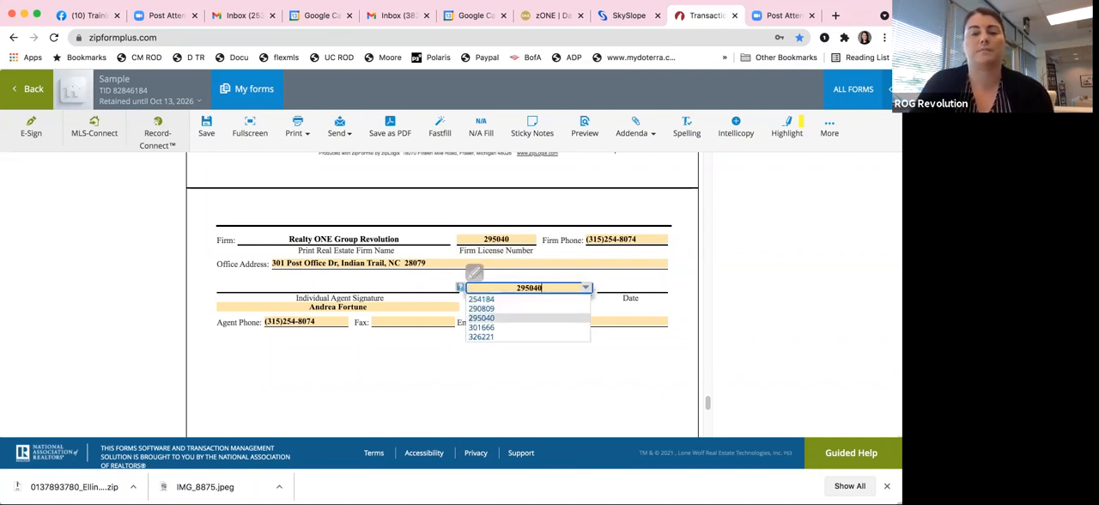
Step: Replace the Firm License Number with the firm's own license number and save the Buyer Agency Agreement
{"action": "left_click", "coordinate": [505, 238]}
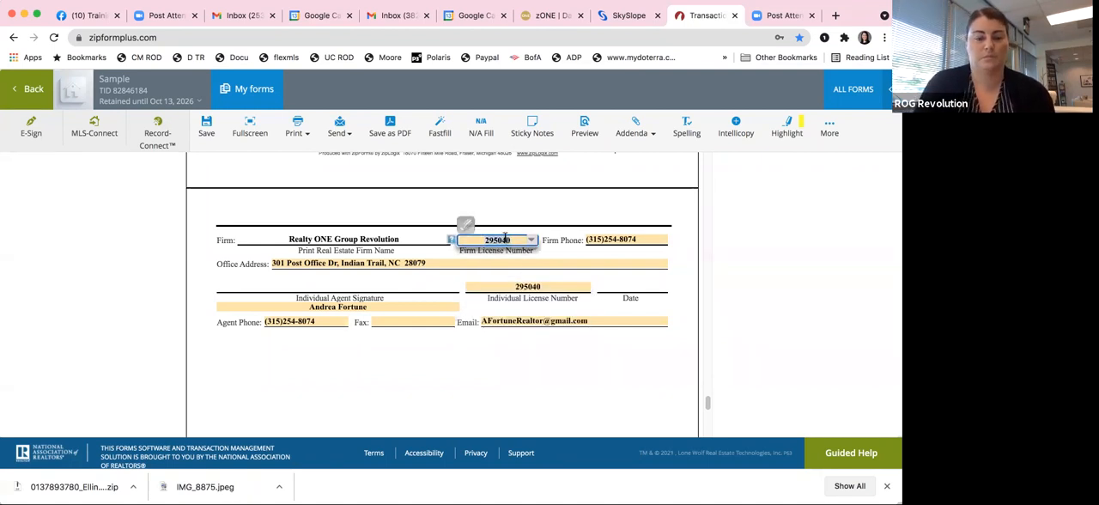
{"action": "type", "text": "C31728"}
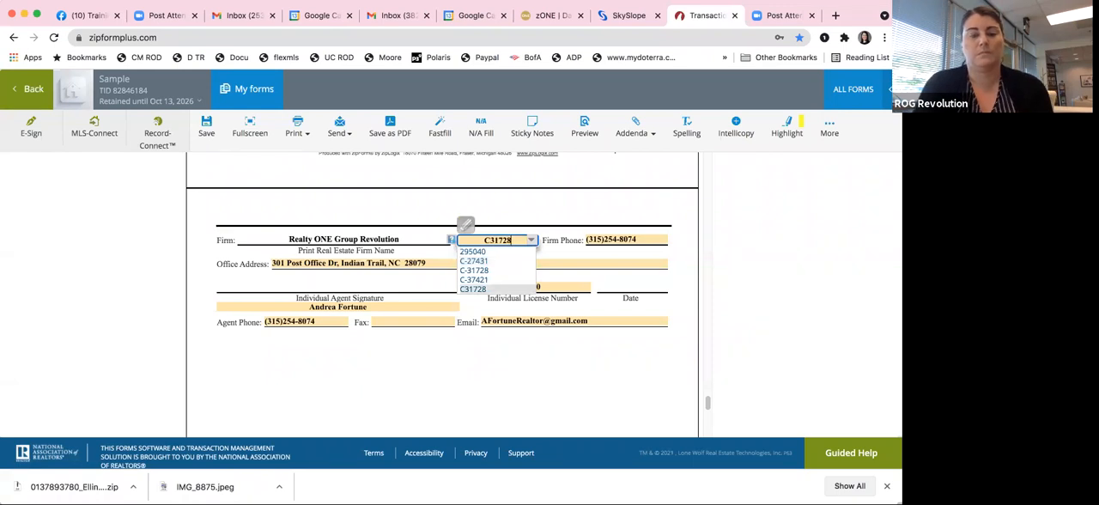
{"action": "left_click", "coordinate": [495, 377]}
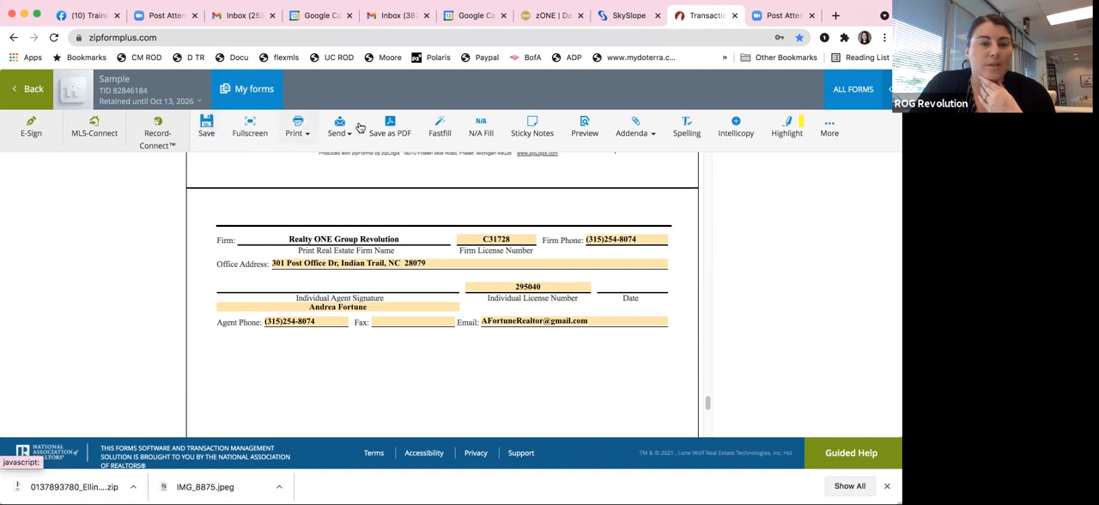
{"action": "left_click", "coordinate": [207, 126]}
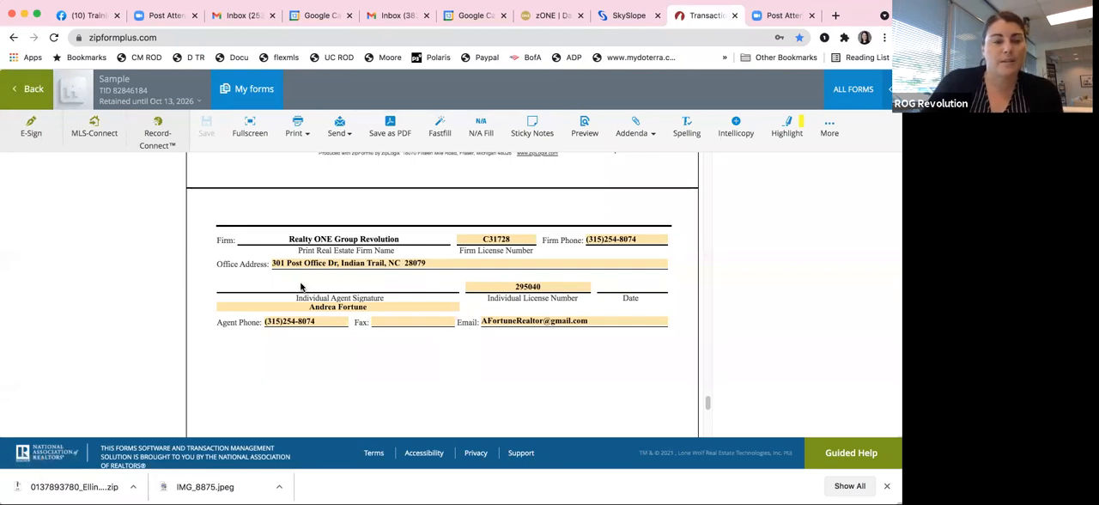
Step: Return to the transaction's documents, open the Working with Real Estate Agents Disclosure (For Buyers), and mark Buyer Agency and Dual Agency
{"action": "left_click", "coordinate": [19, 91]}
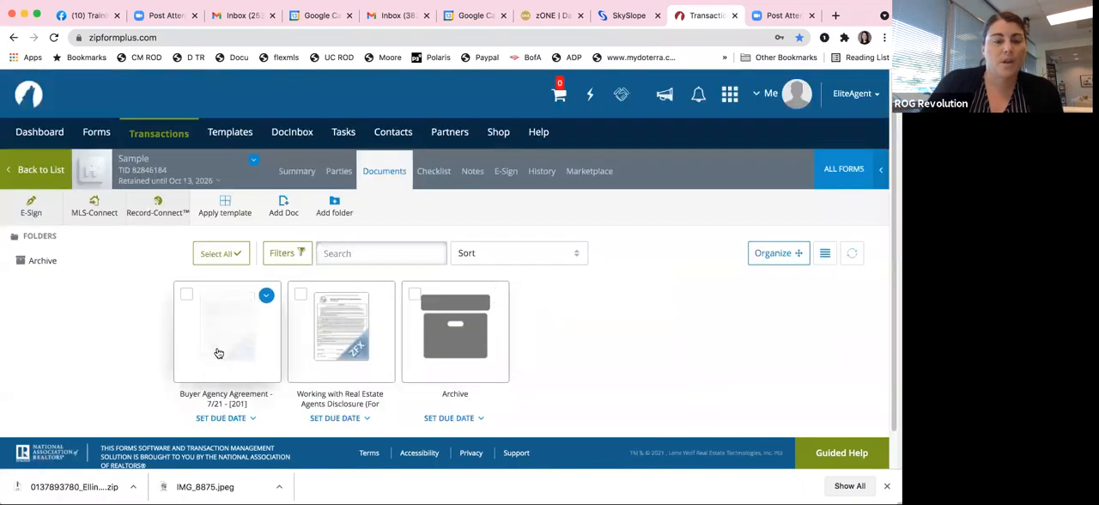
{"action": "left_click", "coordinate": [345, 329]}
{"action": "scroll", "coordinate": [569, 331], "scroll_direction": "down", "scroll_amount": 5}
{"action": "scroll", "coordinate": [564, 331], "scroll_direction": "up", "scroll_amount": 5}
{"action": "scroll", "coordinate": [563, 332], "scroll_direction": "down", "scroll_amount": 5}
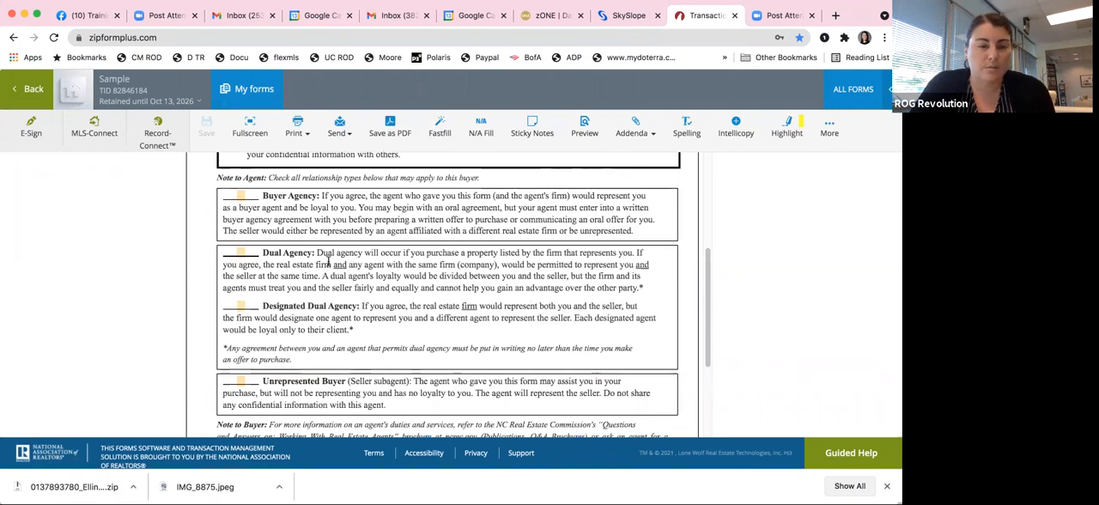
{"action": "left_click", "coordinate": [241, 196]}
{"action": "left_click", "coordinate": [240, 252]}
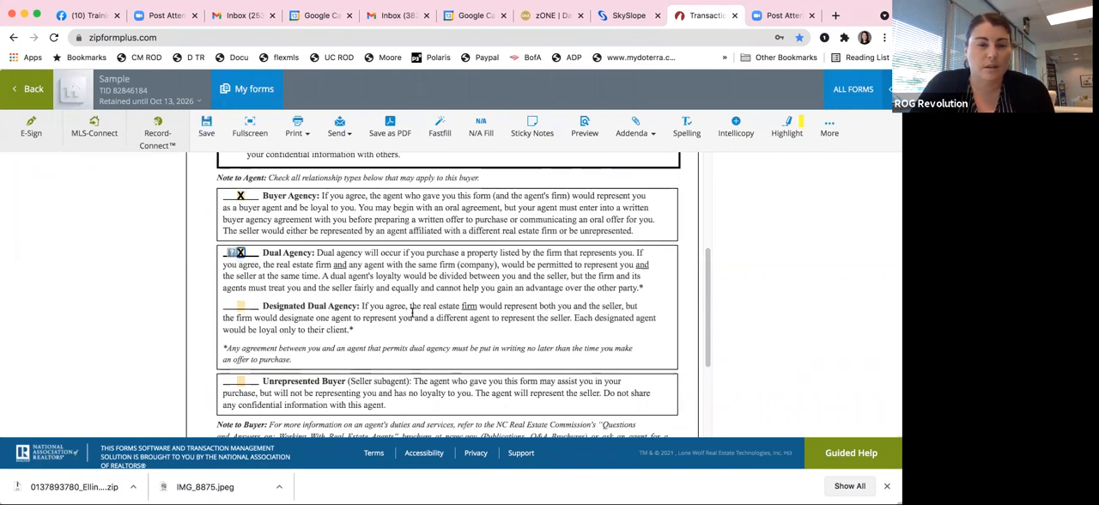
{"action": "scroll", "coordinate": [426, 315], "scroll_direction": "down", "scroll_amount": 2}
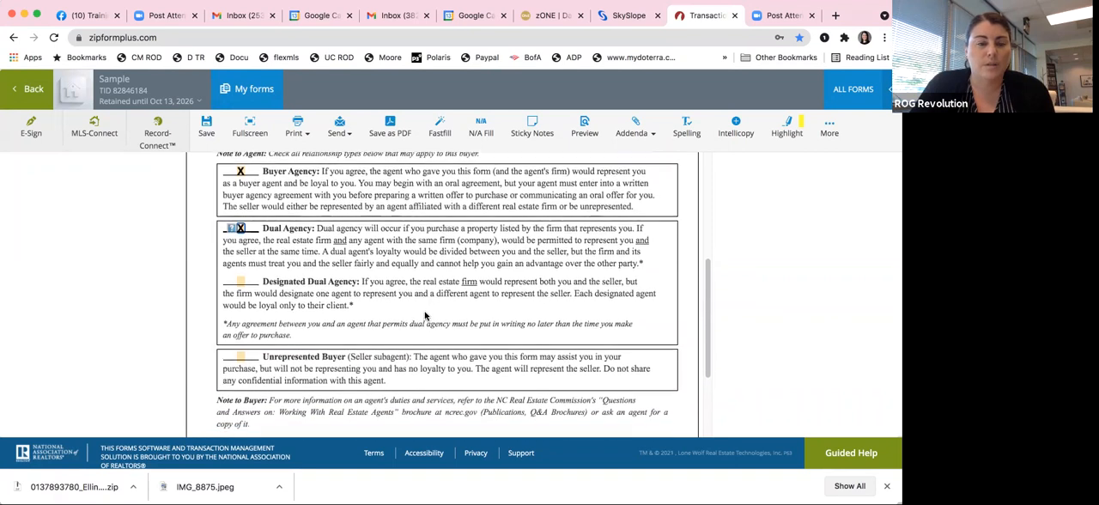
Step: Enter the agent's license number in the signature block of the Working with Real Estate Agents Disclosure and save the form
{"action": "scroll", "coordinate": [444, 231], "scroll_direction": "down", "scroll_amount": 5}
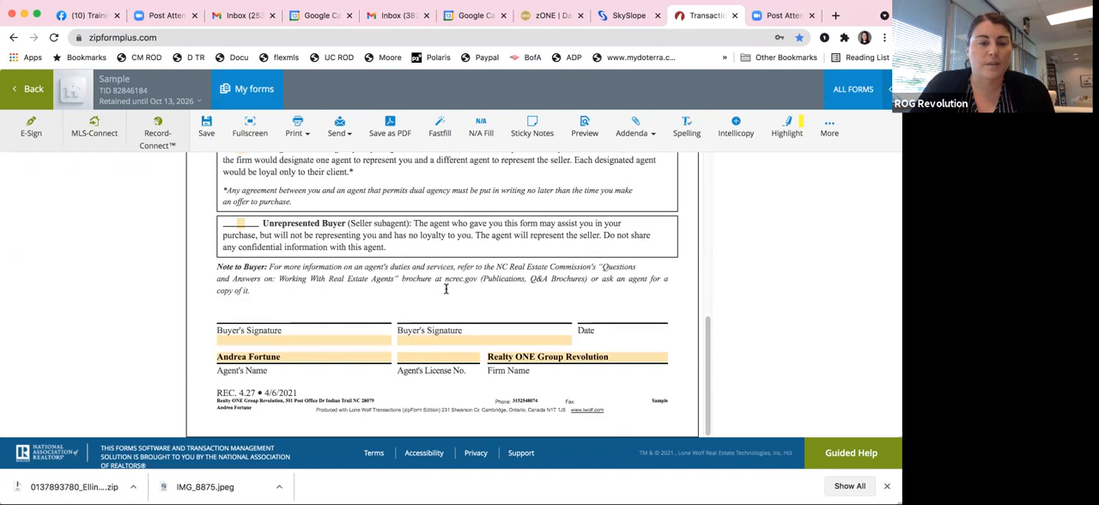
{"action": "left_click", "coordinate": [429, 358]}
{"action": "type", "text": "295040"}
{"action": "left_click", "coordinate": [614, 388]}
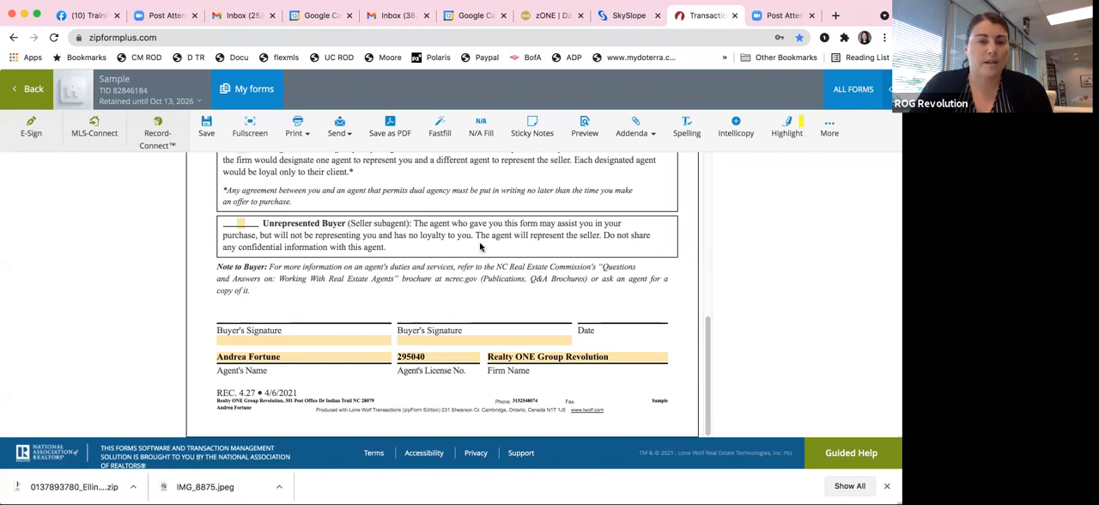
{"action": "left_click", "coordinate": [206, 127]}
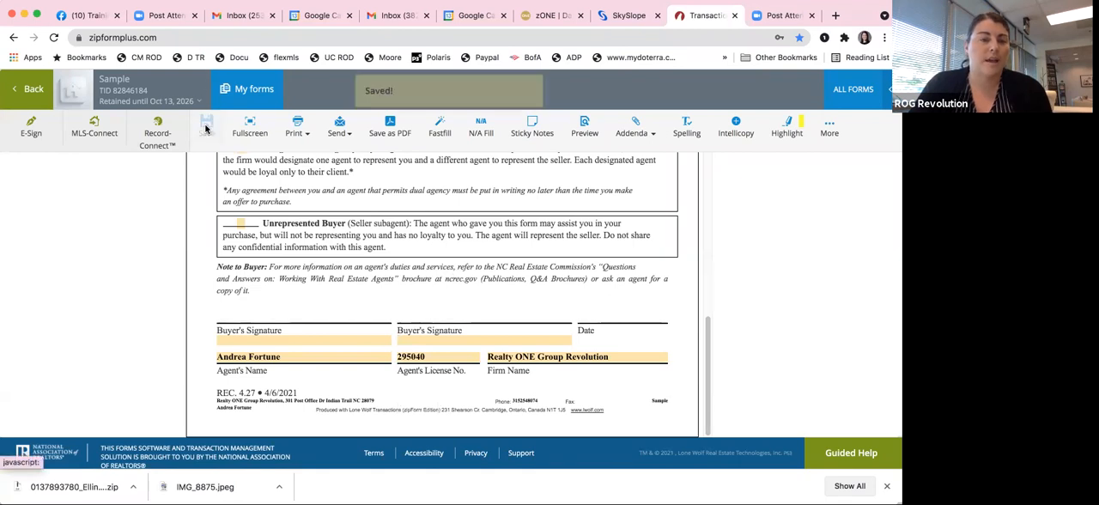
Step: Return to the transaction's documents and save the Buyer Agency Agreement and Working with Real Estate Agents Disclosure to the device as a single PDF
{"action": "left_click", "coordinate": [27, 91]}
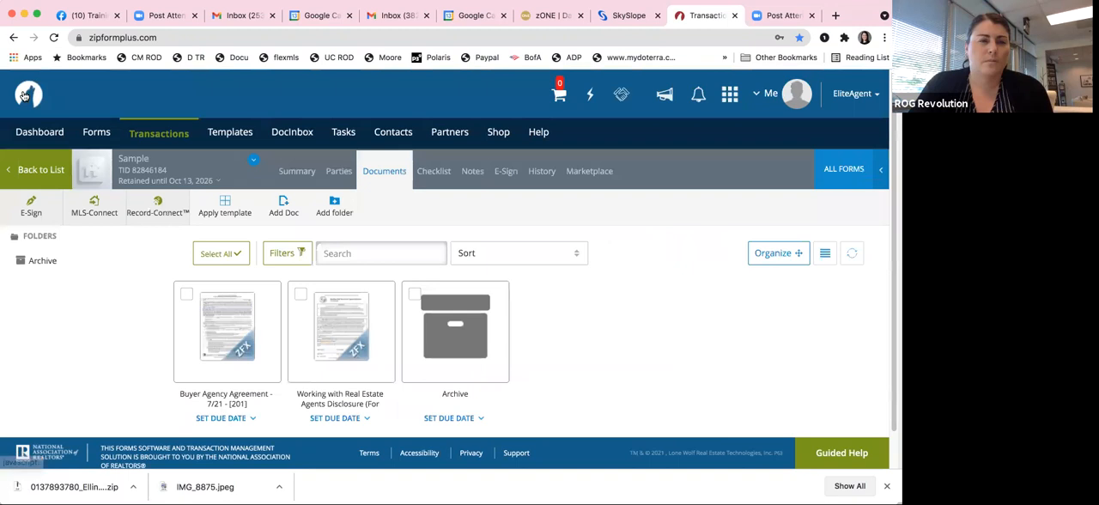
{"action": "left_click", "coordinate": [184, 296]}
{"action": "left_click", "coordinate": [300, 294]}
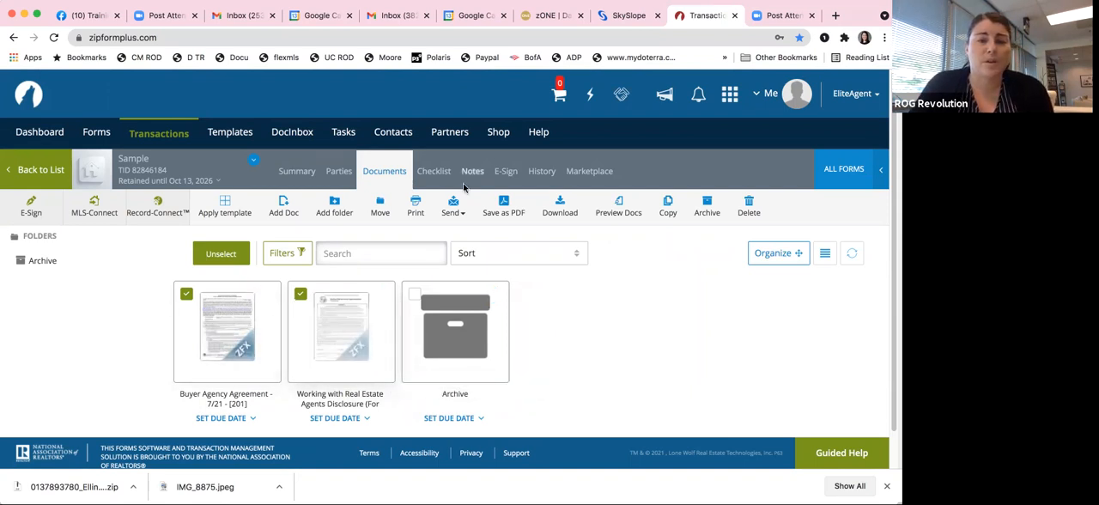
{"action": "left_click", "coordinate": [513, 206]}
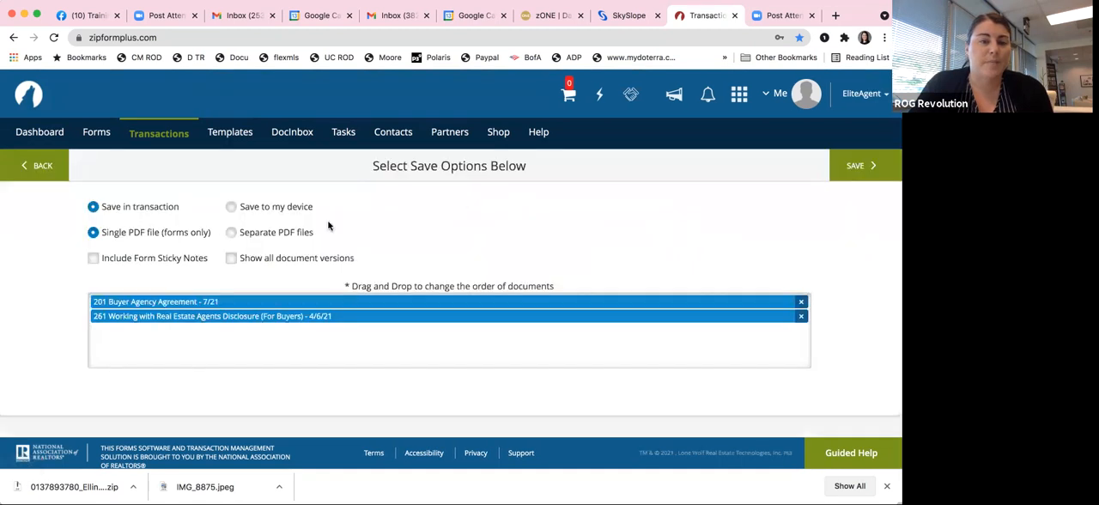
{"action": "left_click", "coordinate": [232, 209]}
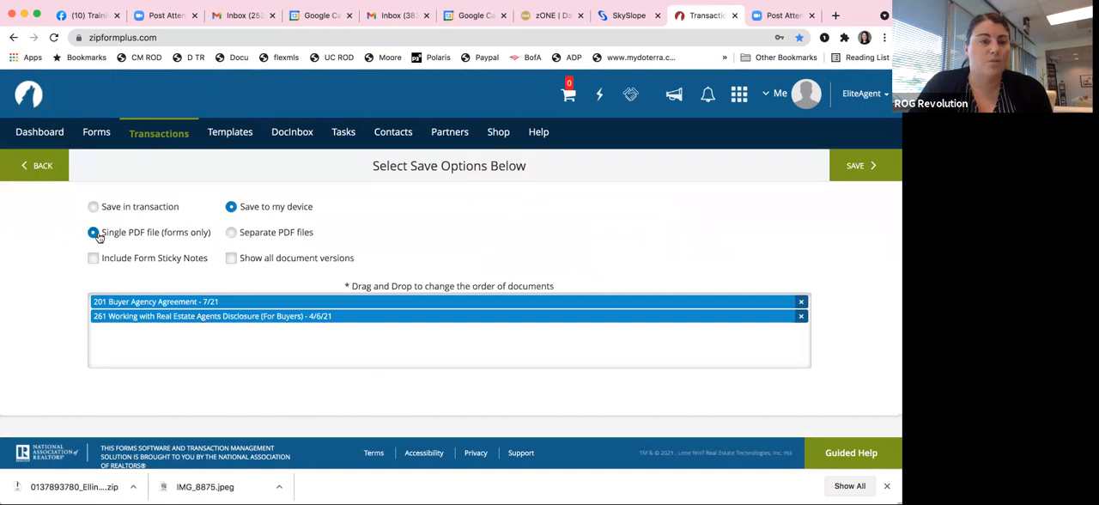
{"action": "left_click", "coordinate": [872, 165]}
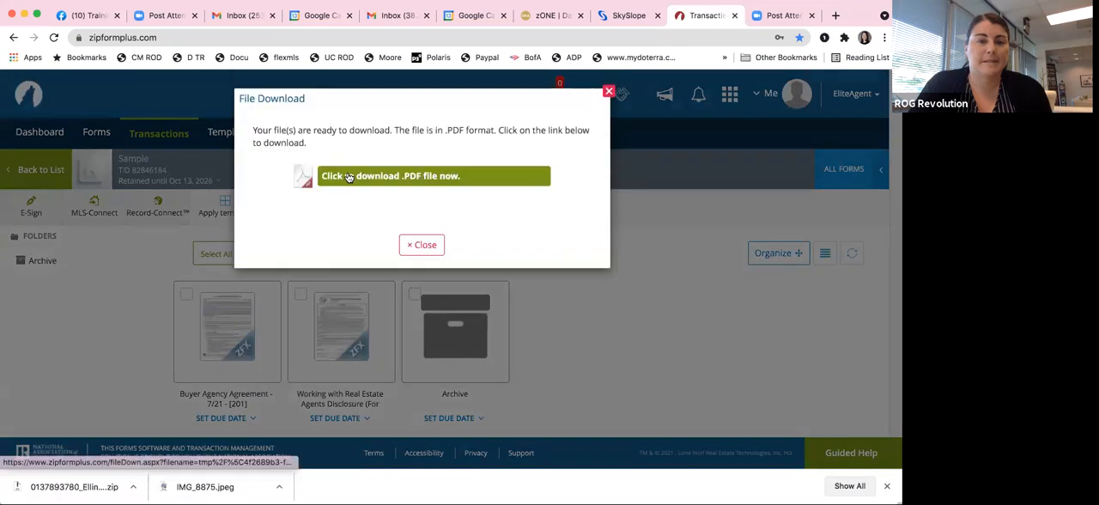
Step: Download the combined PDF into the Dropbox folder as sampledocuments and close the download notice
{"action": "left_click", "coordinate": [352, 179]}
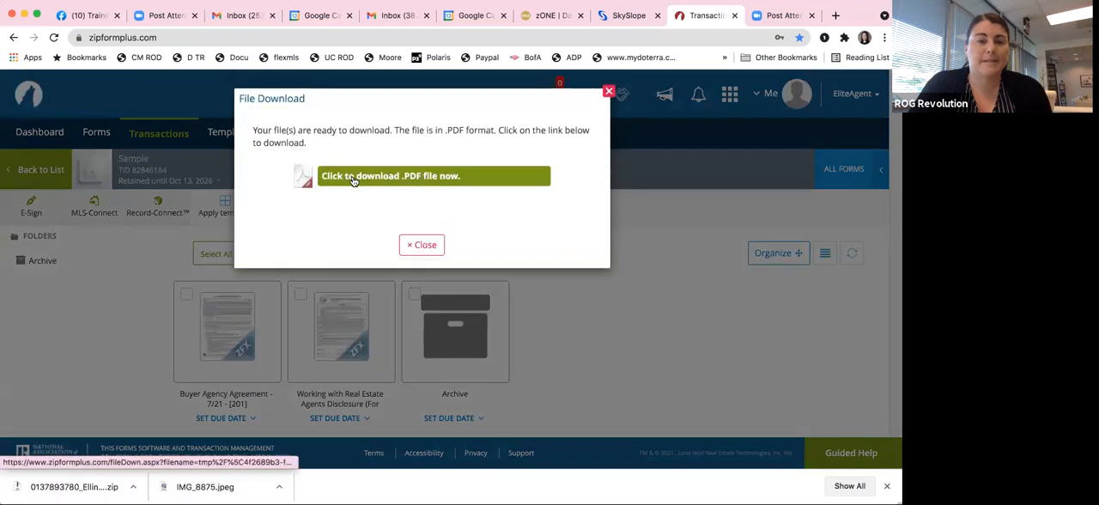
{"action": "left_click", "coordinate": [169, 145]}
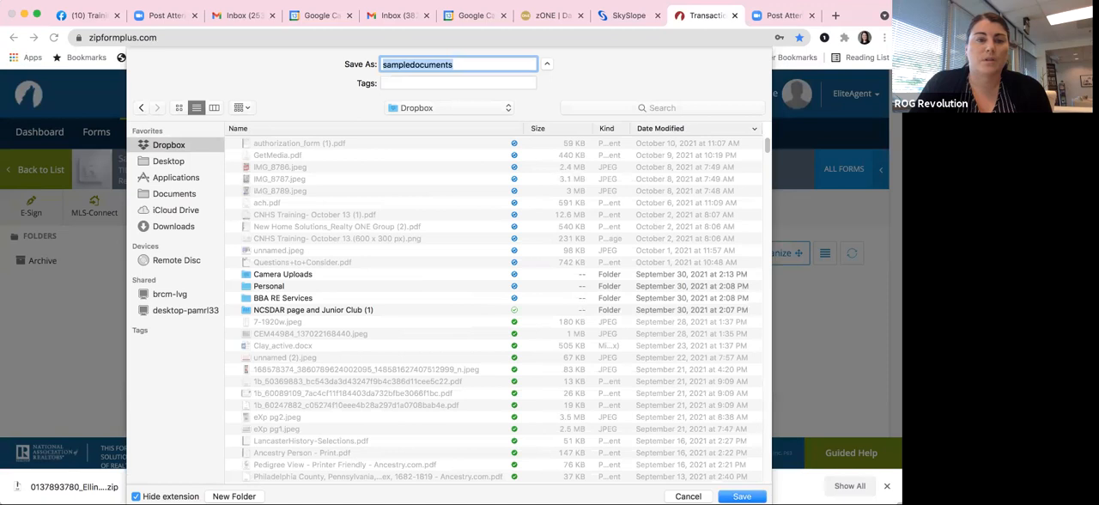
{"action": "key", "text": "Return"}
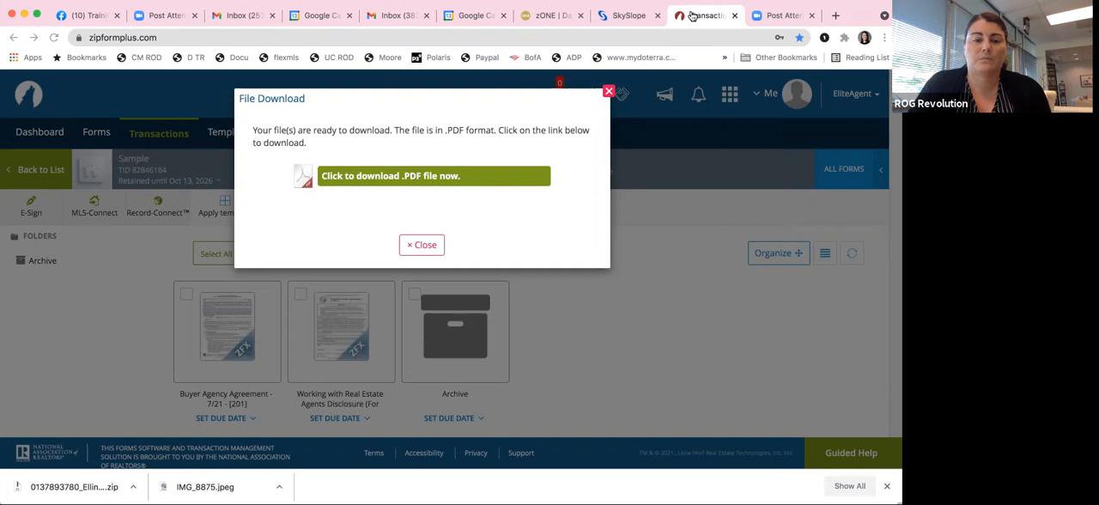
{"action": "left_click", "coordinate": [432, 176]}
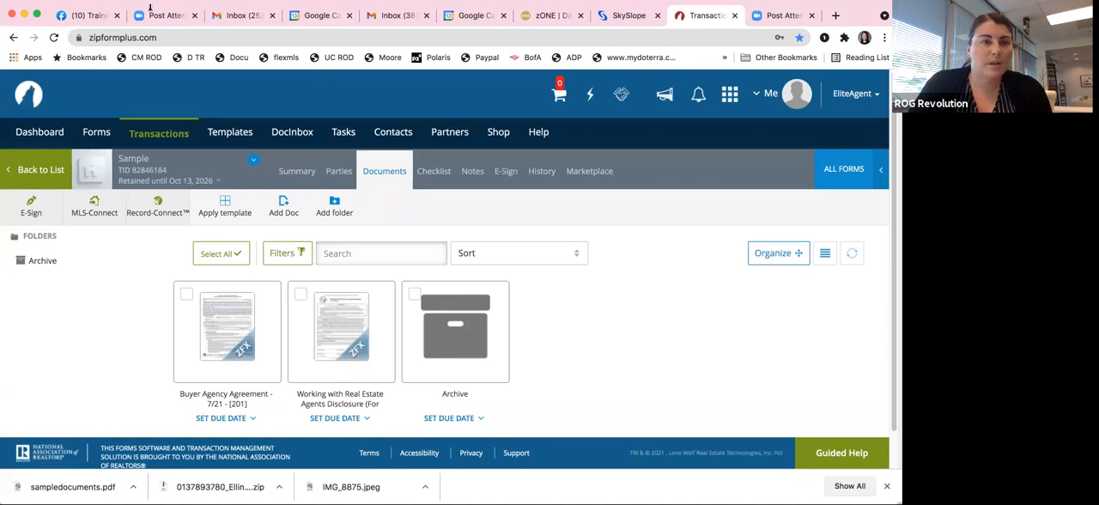
{"action": "left_click", "coordinate": [44, 3]}
{"action": "left_click", "coordinate": [5, 41]}
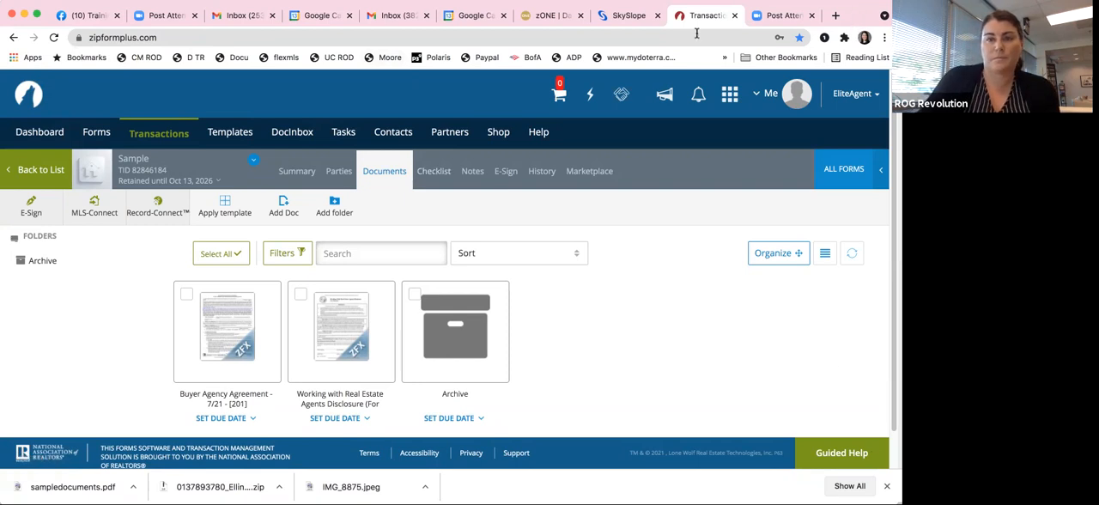
Step: Switch to SkySlope, open DigiSign and browse its list of saved templates
{"action": "left_click", "coordinate": [625, 15]}
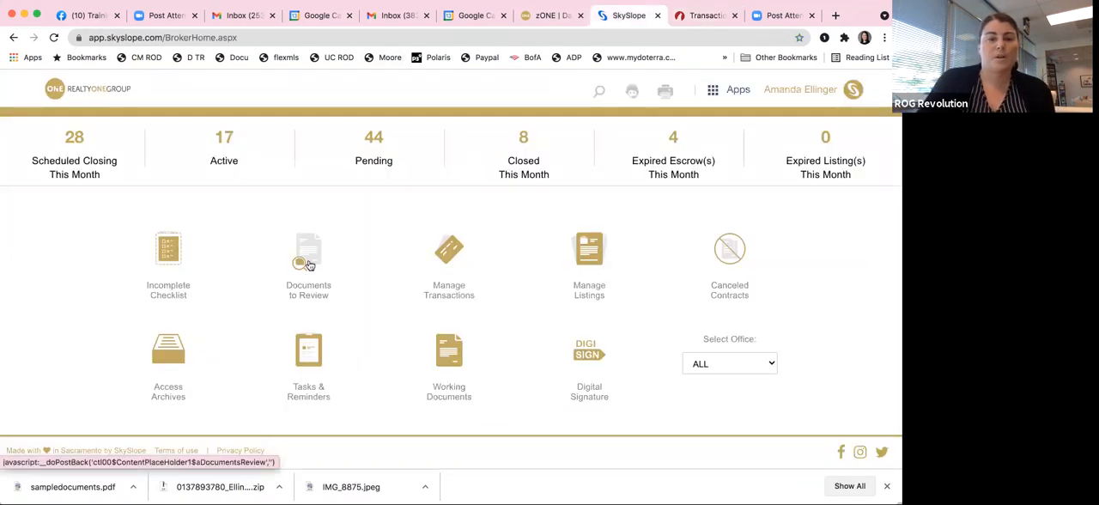
{"action": "left_click", "coordinate": [589, 355]}
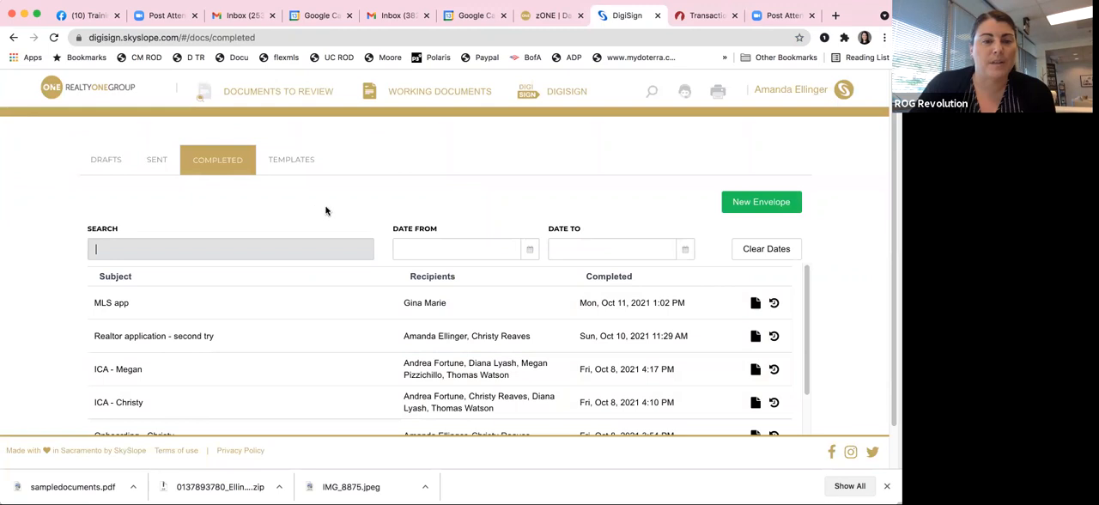
{"action": "left_click", "coordinate": [291, 162]}
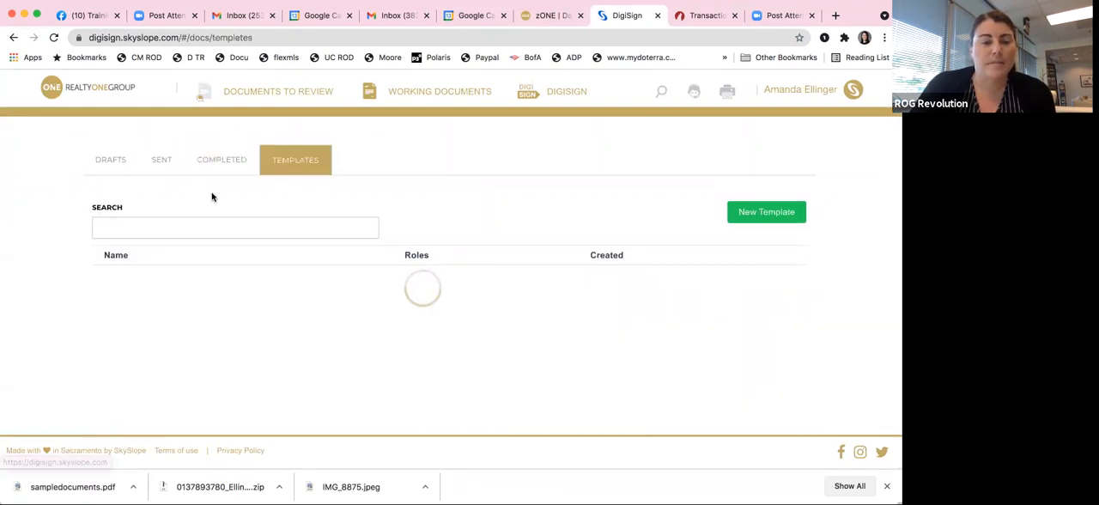
{"action": "scroll", "coordinate": [288, 322], "scroll_direction": "down", "scroll_amount": 2}
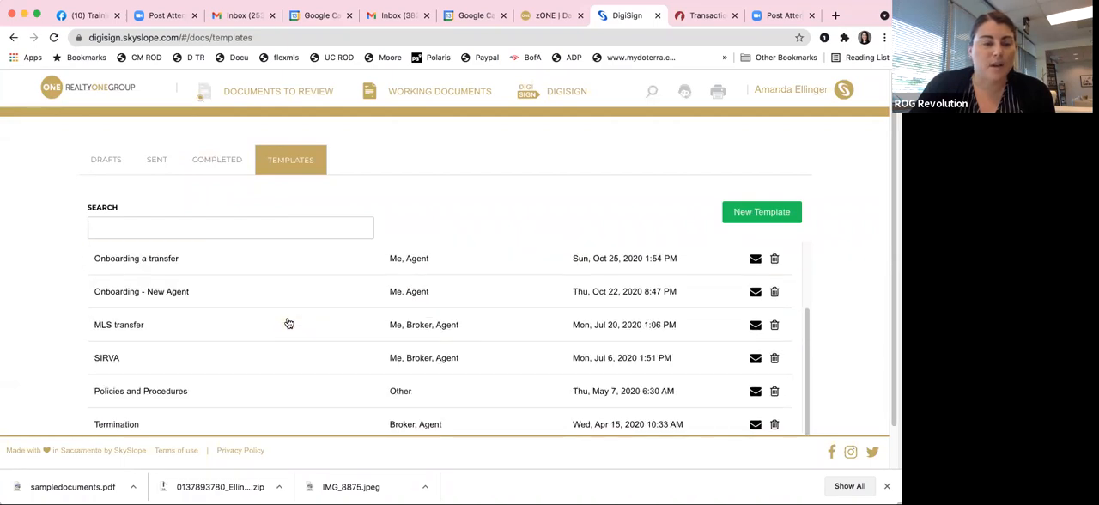
{"action": "scroll", "coordinate": [318, 317], "scroll_direction": "up", "scroll_amount": 3}
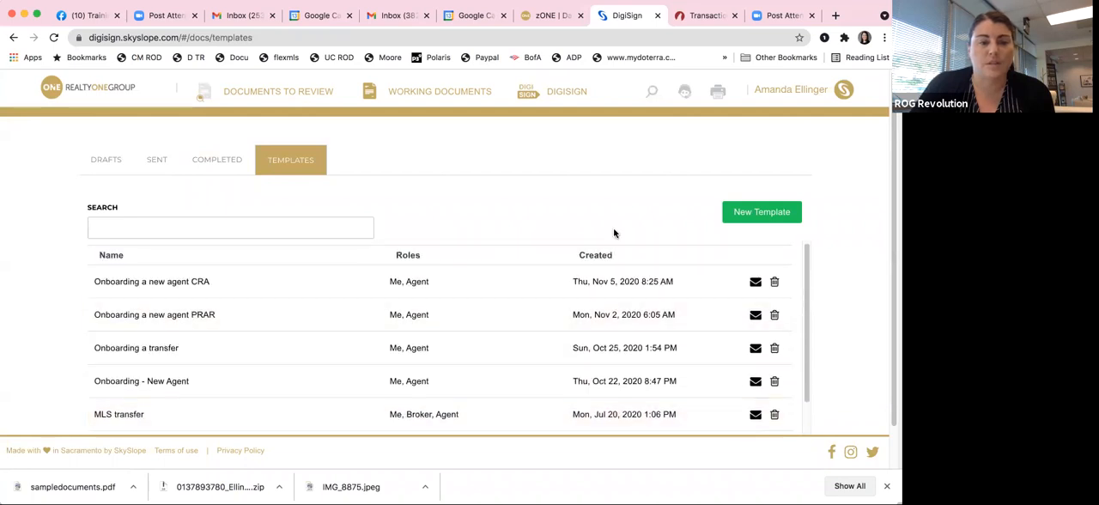
Step: Create a new template named NC Buyer (WWREA/BA) with the subject Buyer Agency Documents
{"action": "left_click", "coordinate": [758, 212]}
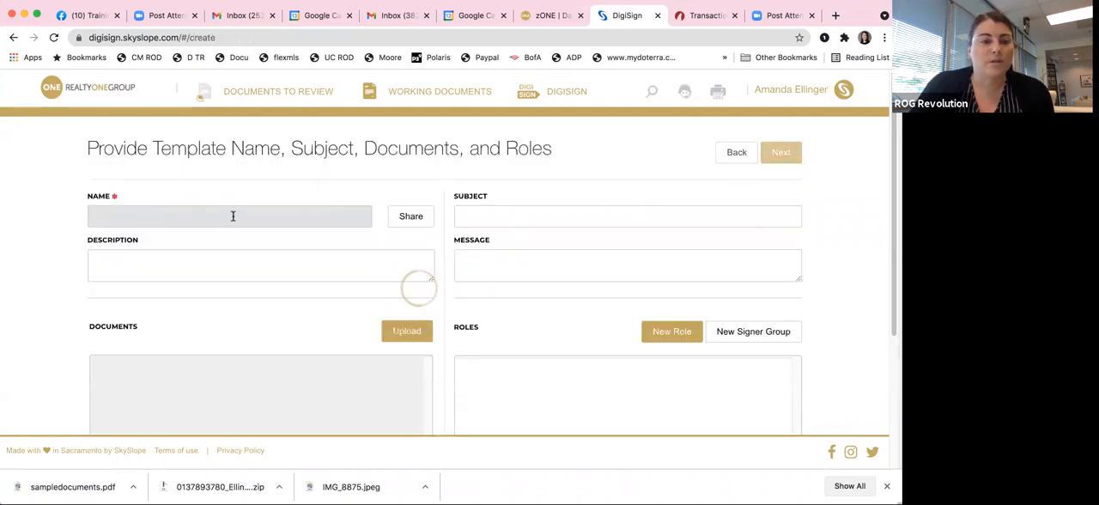
{"action": "type", "text": "NC Buyer (WWREA/BA"}
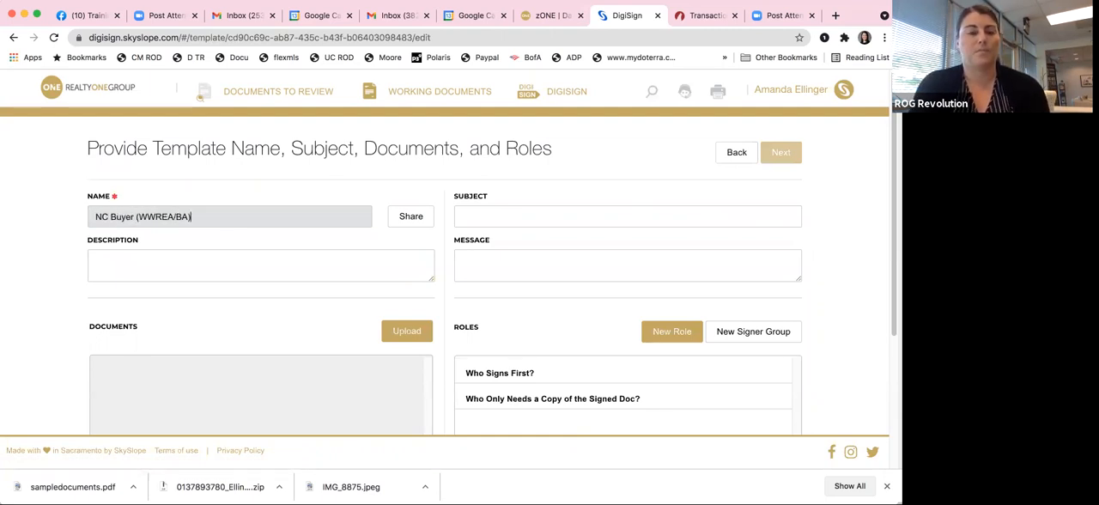
{"action": "left_click", "coordinate": [488, 216]}
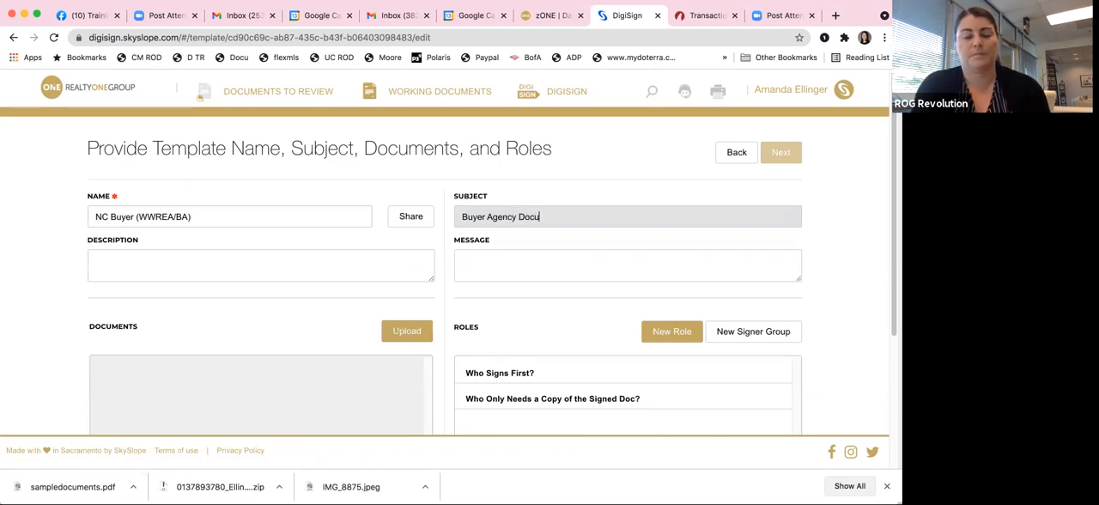
Step: Upload sampledocuments.pdf from the Dropbox folder as the template's document
{"action": "scroll", "coordinate": [400, 286], "scroll_direction": "down", "scroll_amount": 2}
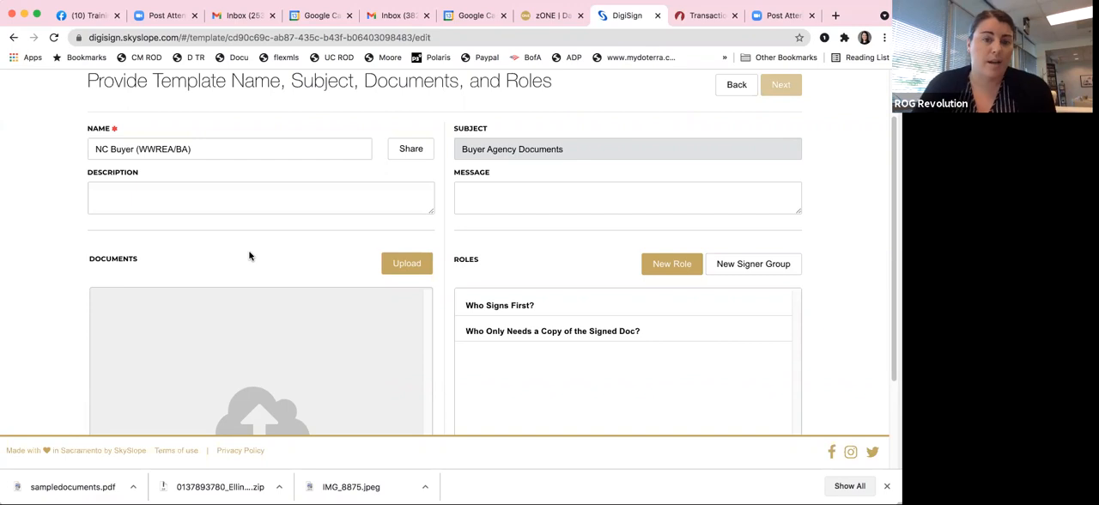
{"action": "left_click", "coordinate": [396, 267]}
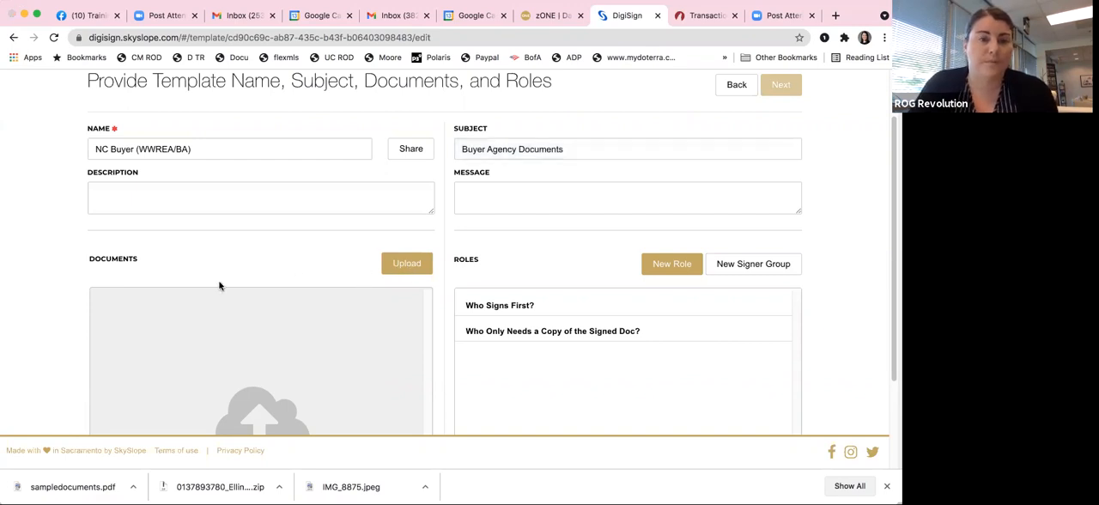
{"action": "left_click", "coordinate": [419, 58]}
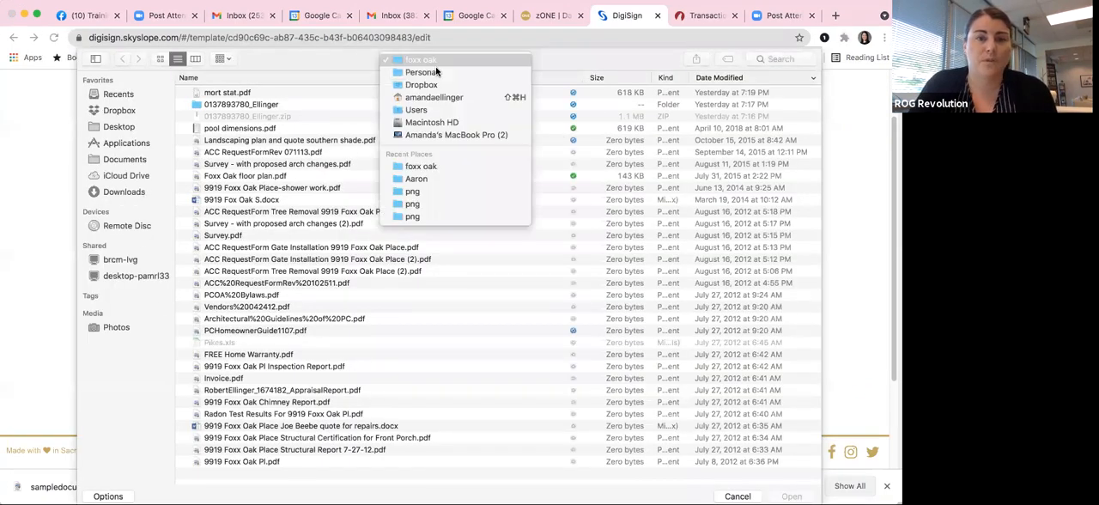
{"action": "left_click", "coordinate": [106, 110]}
{"action": "left_click", "coordinate": [120, 109]}
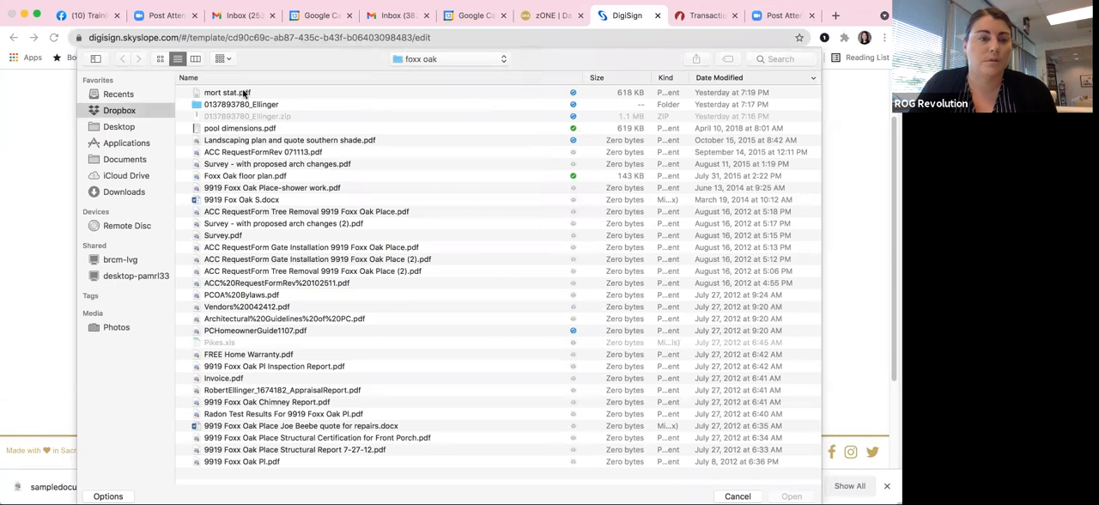
{"action": "left_click", "coordinate": [243, 92]}
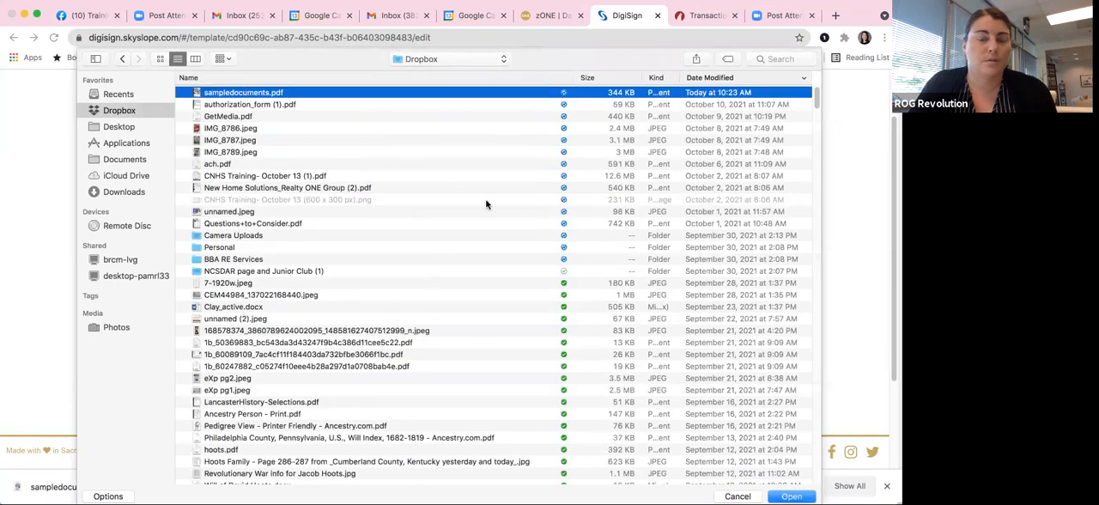
{"action": "key", "text": "Return"}
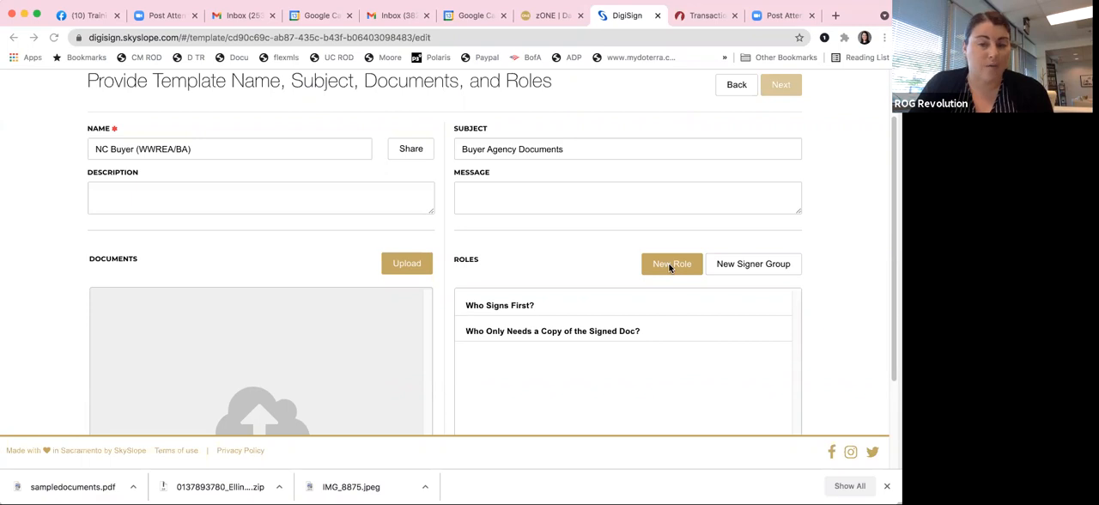
{"action": "double_click", "coordinate": [249, 264]}
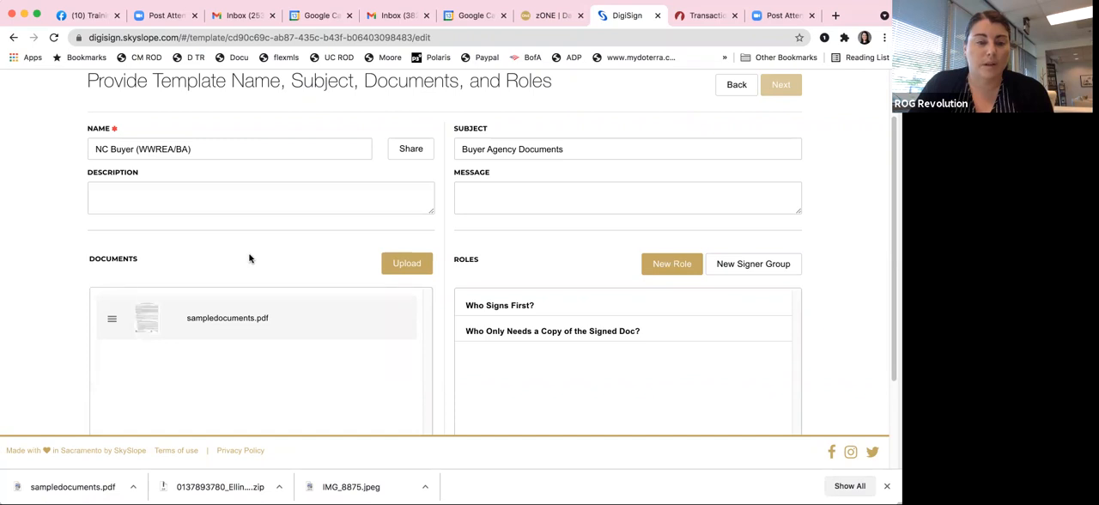
Step: Add the role Me to the template with order 1 and type Needs to Sign
{"action": "left_click", "coordinate": [662, 263]}
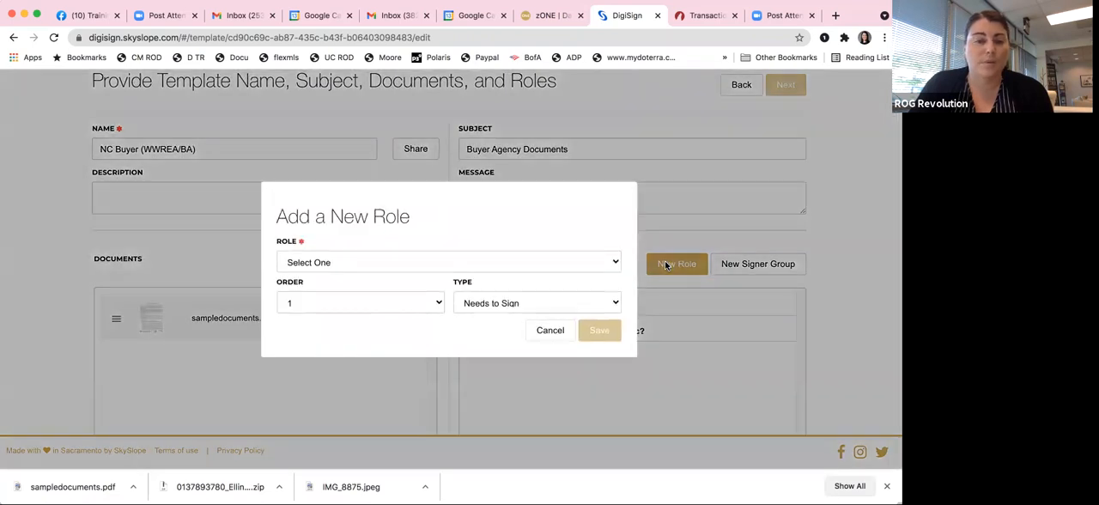
{"action": "left_click", "coordinate": [428, 261]}
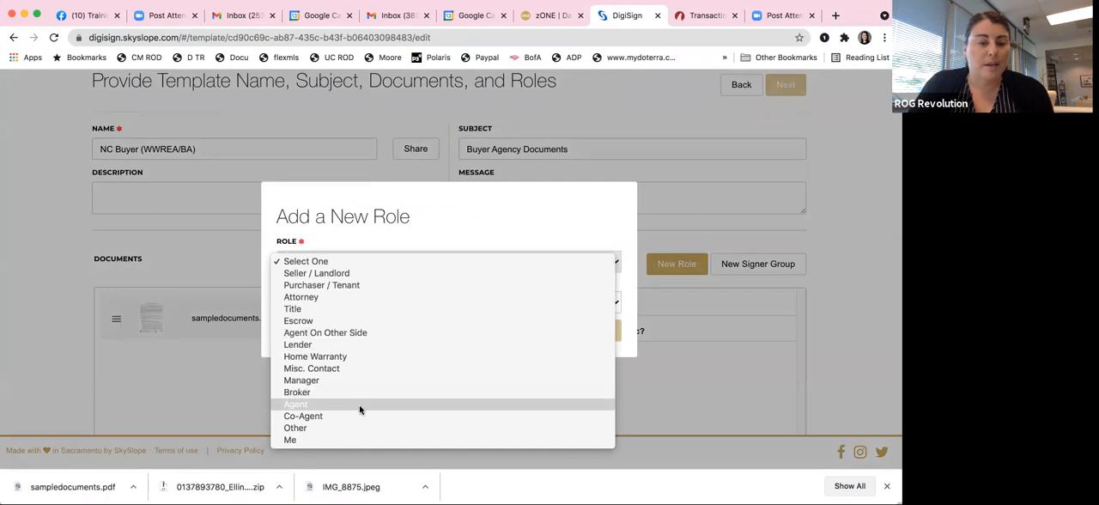
{"action": "left_click", "coordinate": [326, 440]}
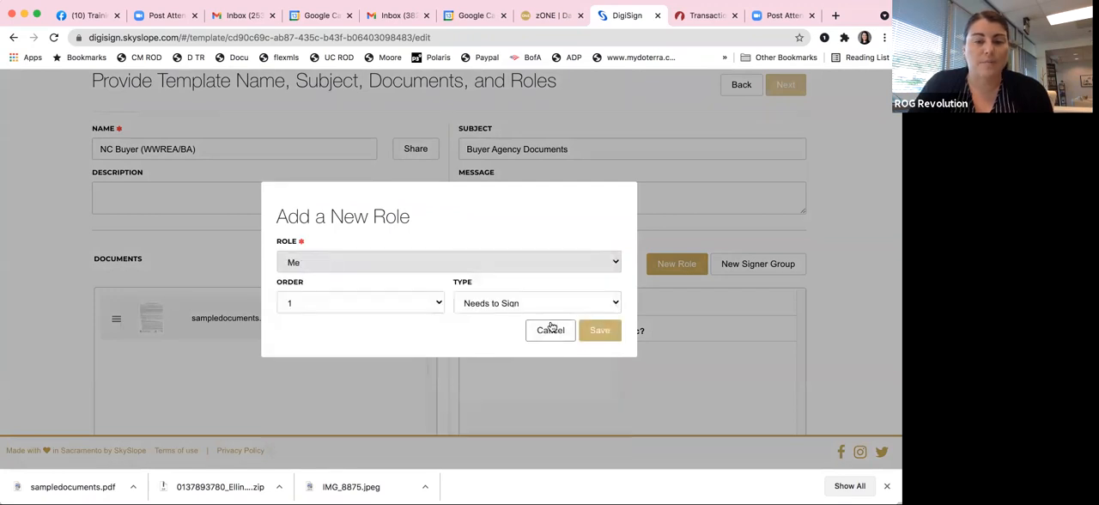
{"action": "left_click", "coordinate": [601, 333]}
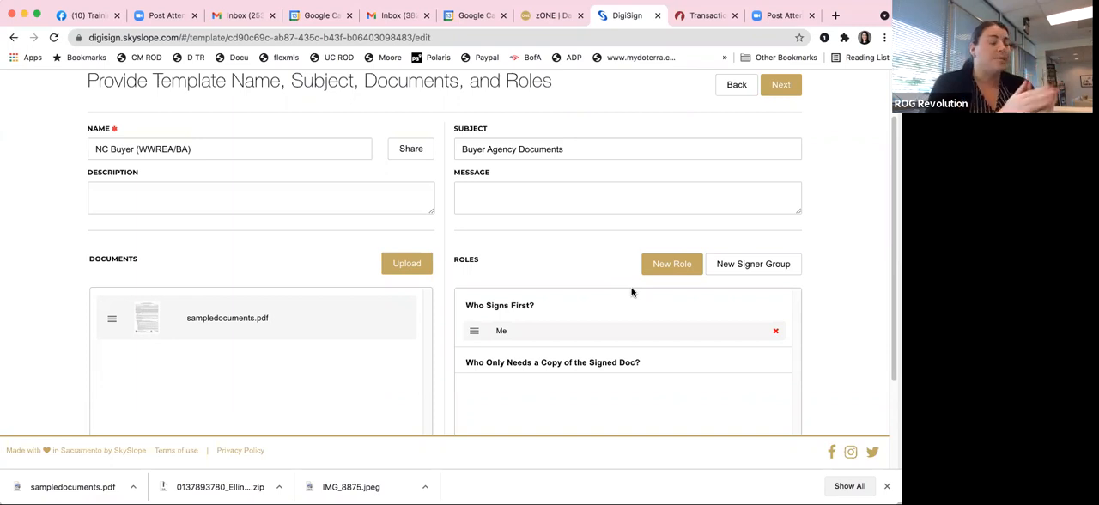
Step: Add a Purchaser / Tenant role to the template with order 1 and type Needs to Sign
{"action": "left_click", "coordinate": [678, 266]}
{"action": "left_click", "coordinate": [467, 259]}
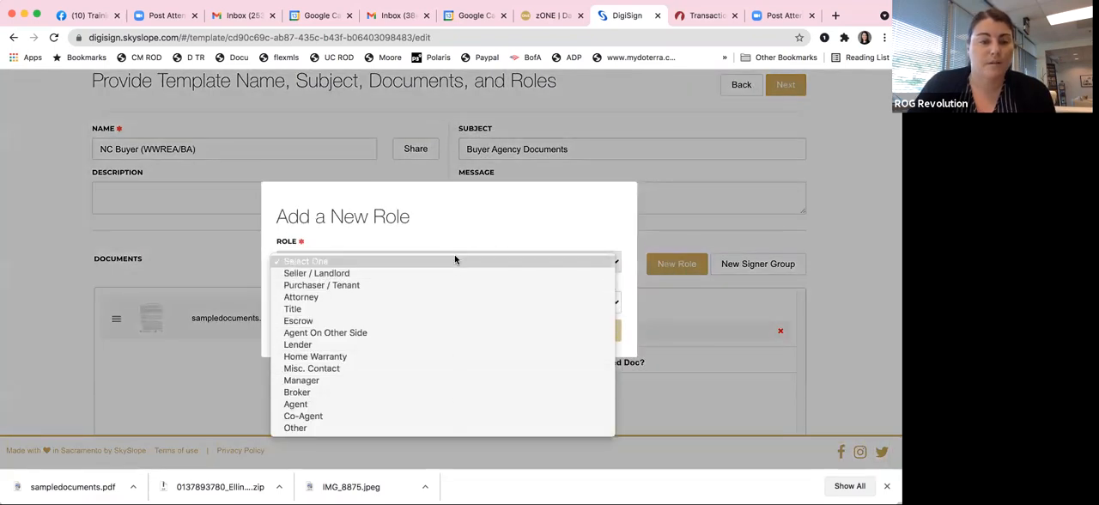
{"action": "left_click", "coordinate": [454, 284]}
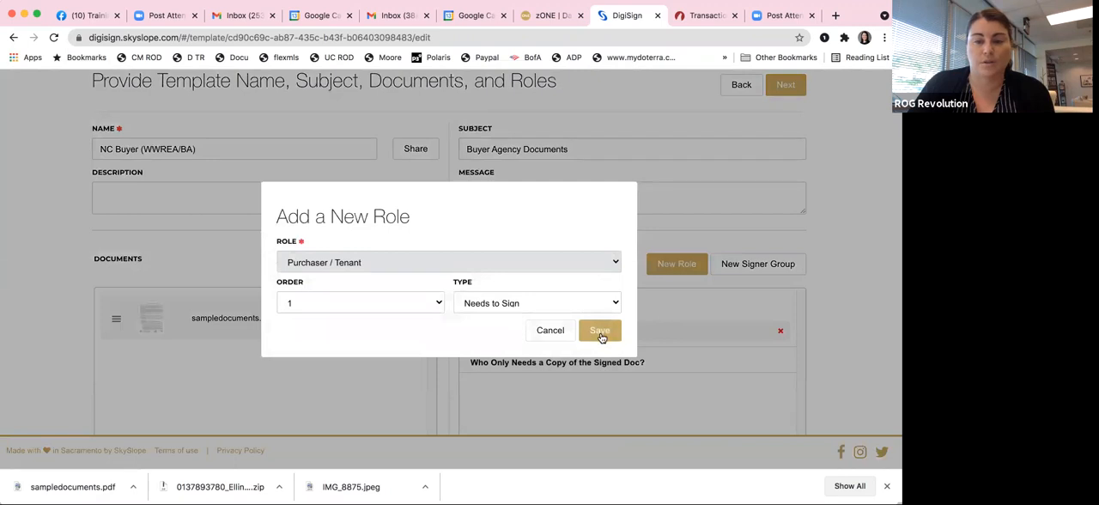
{"action": "left_click", "coordinate": [601, 332]}
Step: Add a second Purchaser / Tenant role to the template
{"action": "left_click", "coordinate": [679, 263]}
{"action": "left_click", "coordinate": [375, 266]}
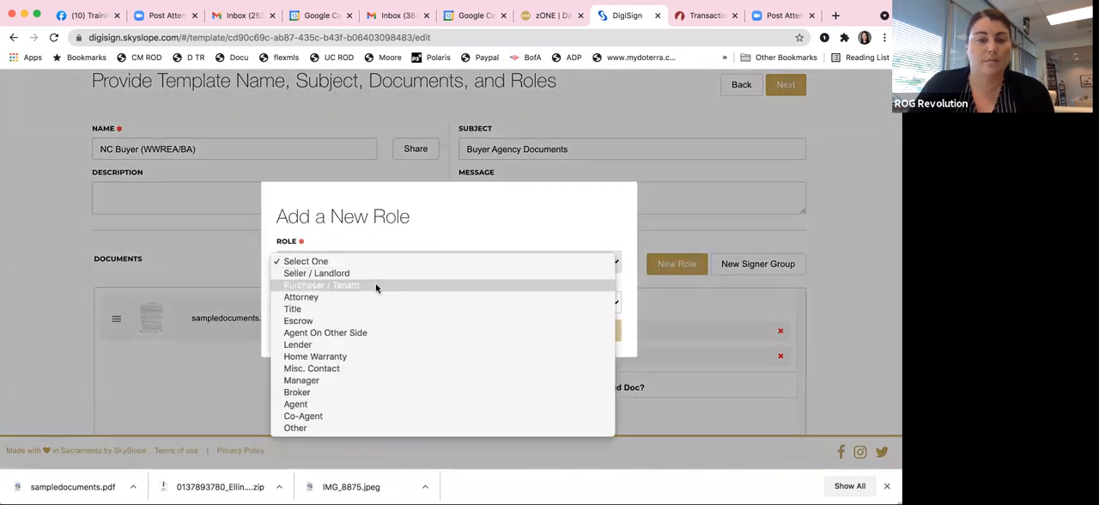
{"action": "left_click", "coordinate": [375, 287]}
{"action": "left_click", "coordinate": [601, 331]}
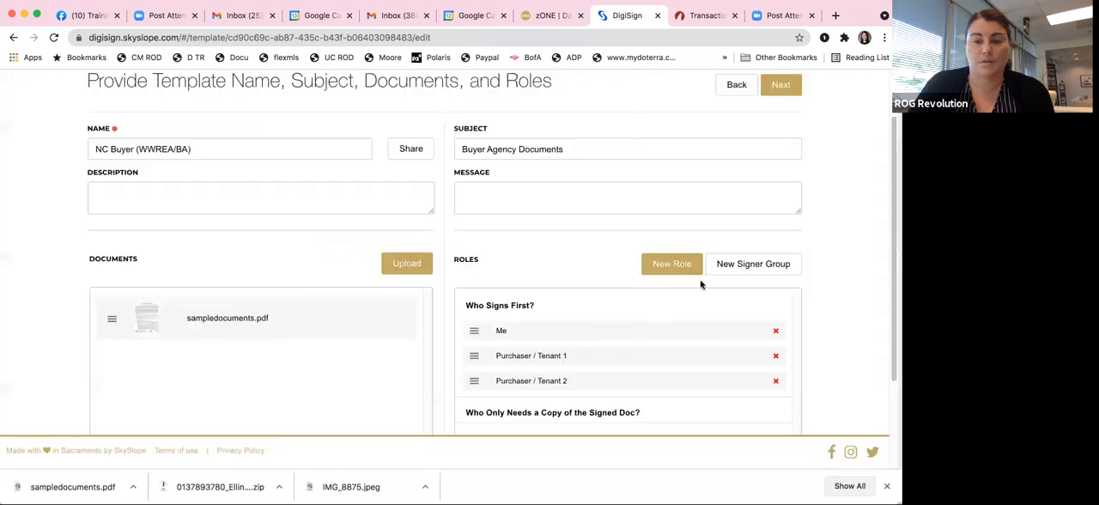
Step: Review the template's document and roles, and continue to placing fields on the document
{"action": "scroll", "coordinate": [701, 270], "scroll_direction": "down", "scroll_amount": 1}
{"action": "scroll", "coordinate": [702, 271], "scroll_direction": "down", "scroll_amount": 3}
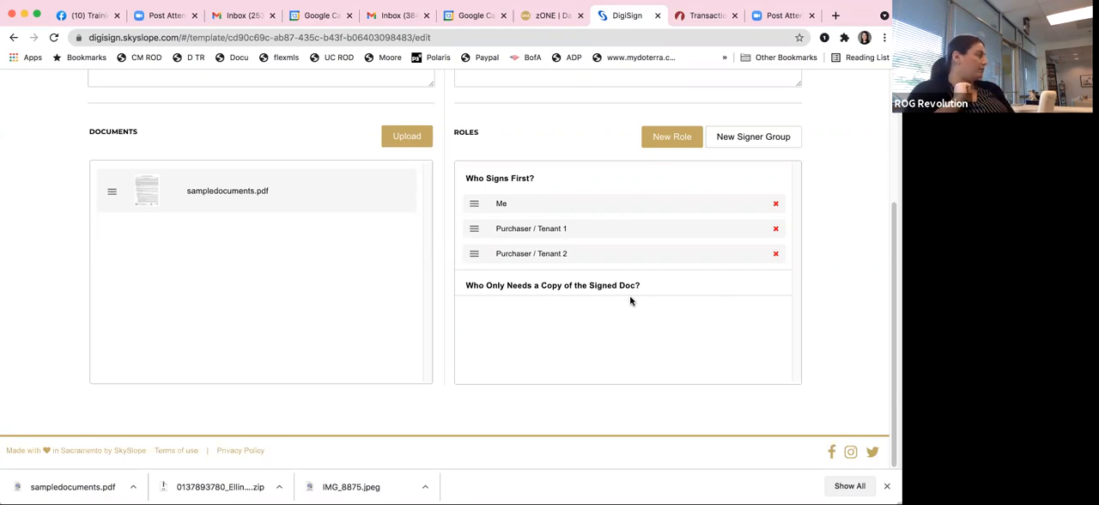
{"action": "scroll", "coordinate": [667, 215], "scroll_direction": "up", "scroll_amount": 5}
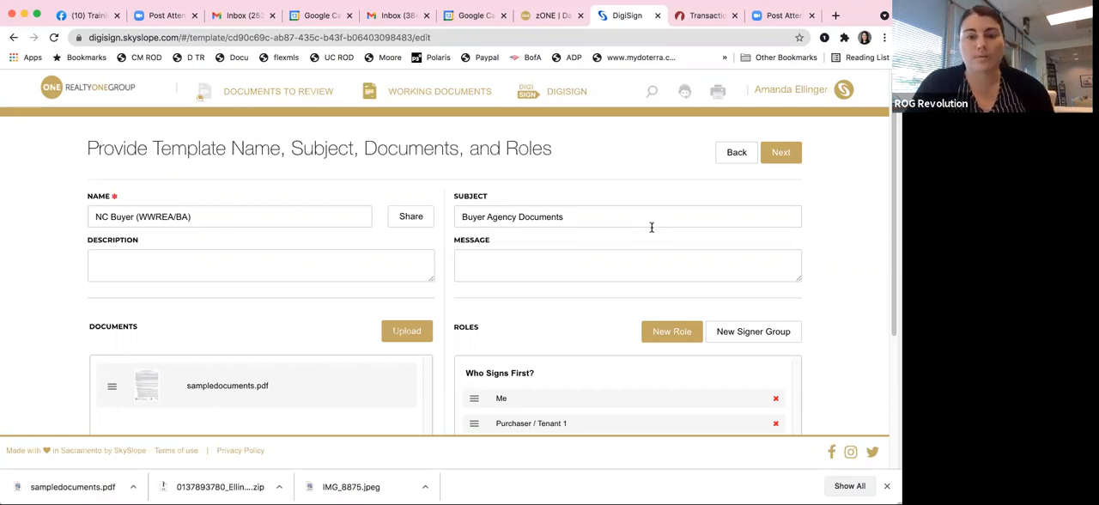
{"action": "left_click", "coordinate": [781, 153]}
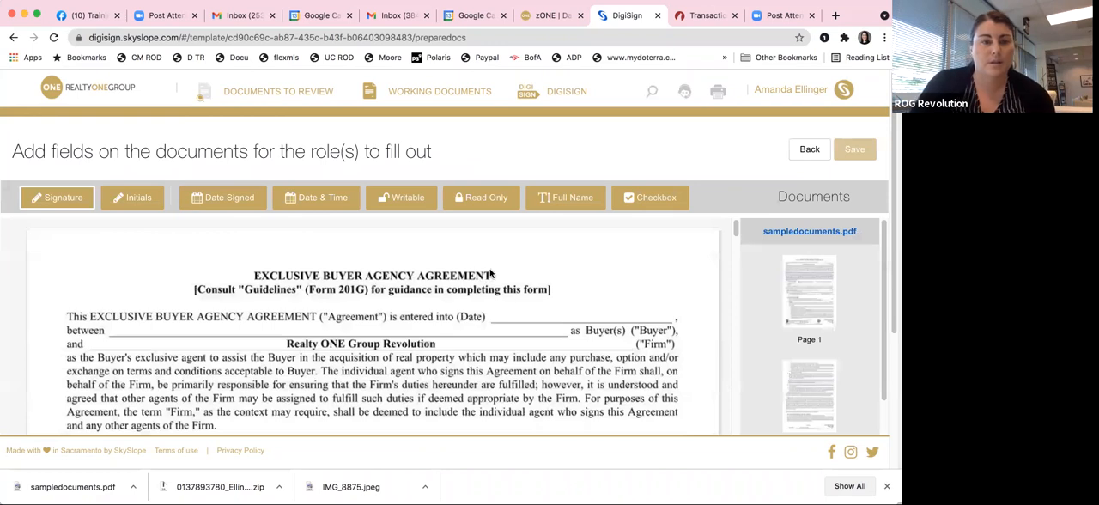
Step: Place a Date Signed field for Me on the agreement's entered-into date line on page 1
{"action": "scroll", "coordinate": [490, 272], "scroll_direction": "down", "scroll_amount": 1}
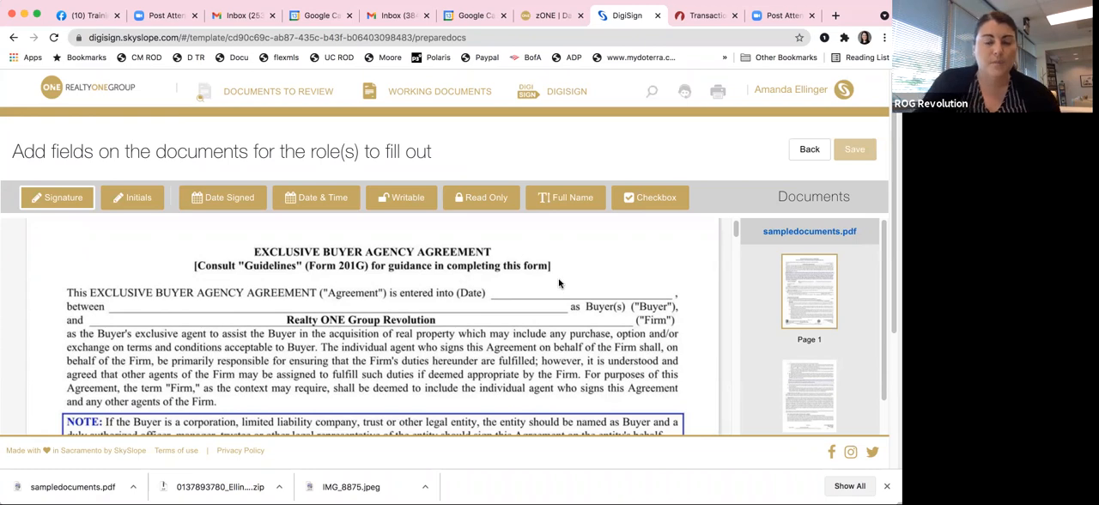
{"action": "scroll", "coordinate": [561, 287], "scroll_direction": "down", "scroll_amount": 1}
{"action": "scroll", "coordinate": [578, 289], "scroll_direction": "down", "scroll_amount": 1}
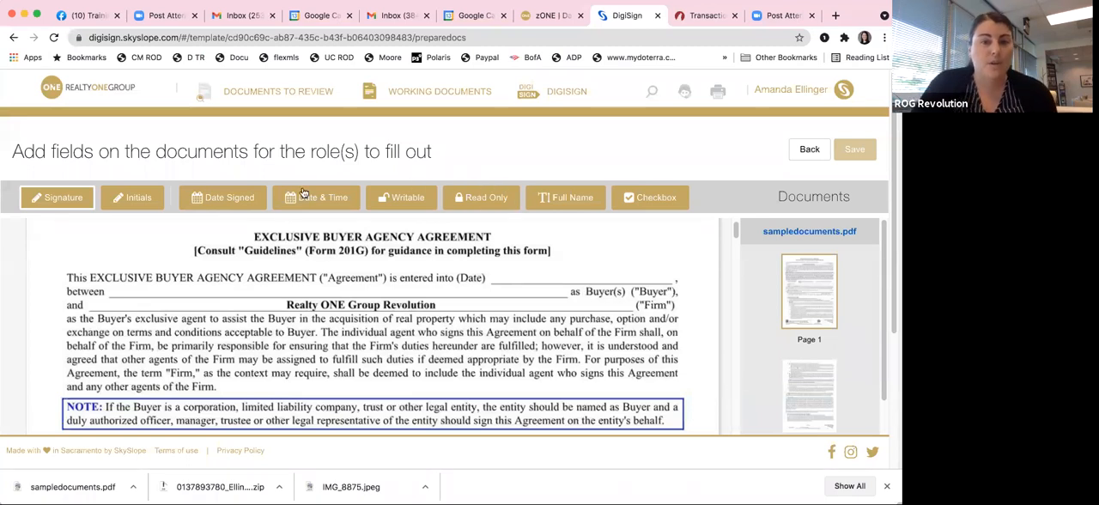
{"action": "left_click", "coordinate": [254, 206]}
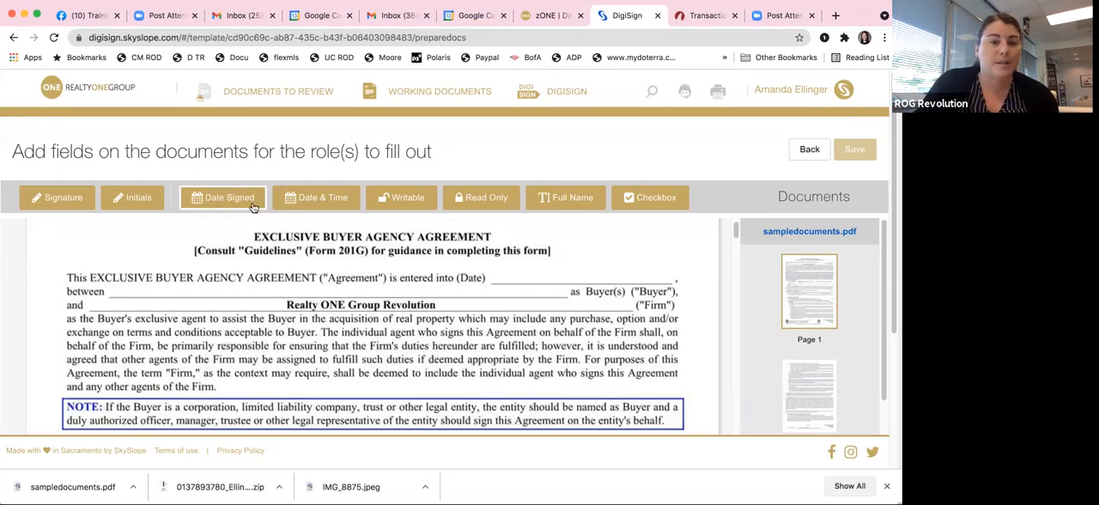
{"action": "left_click", "coordinate": [516, 272]}
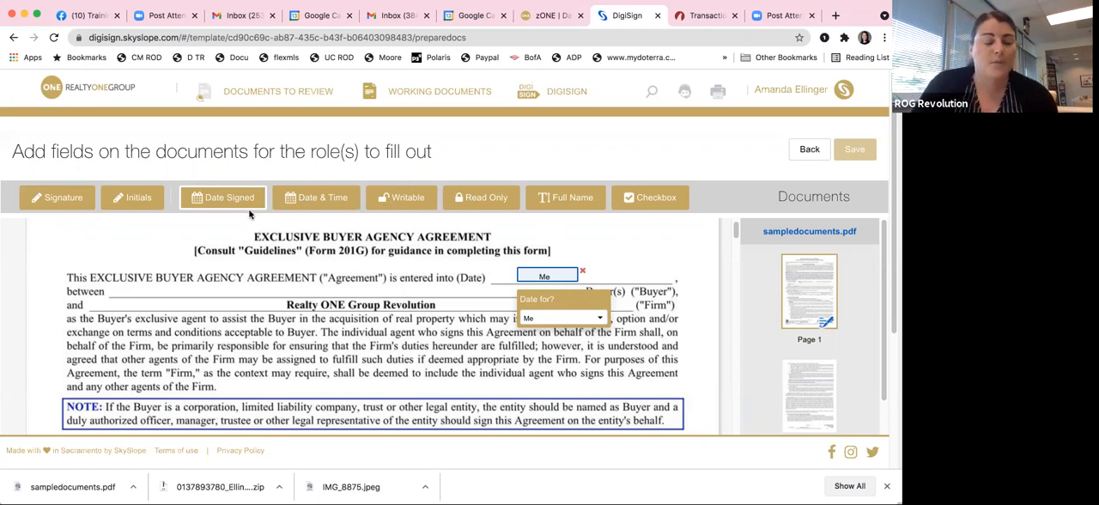
Step: Place a Full Name field on the Buyer name line and assign it to Purchaser / Tenant 1
{"action": "left_click", "coordinate": [403, 197]}
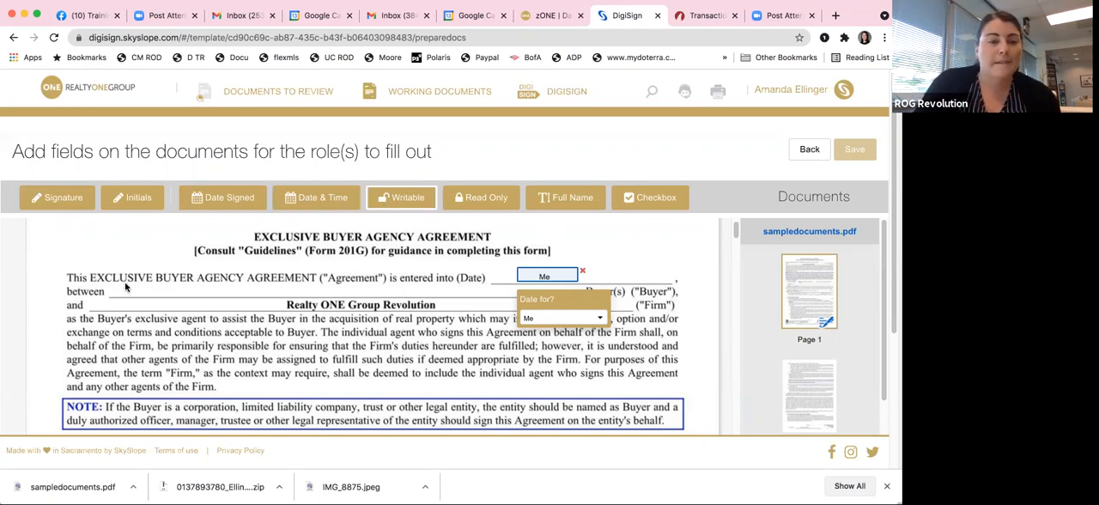
{"action": "left_click", "coordinate": [558, 197]}
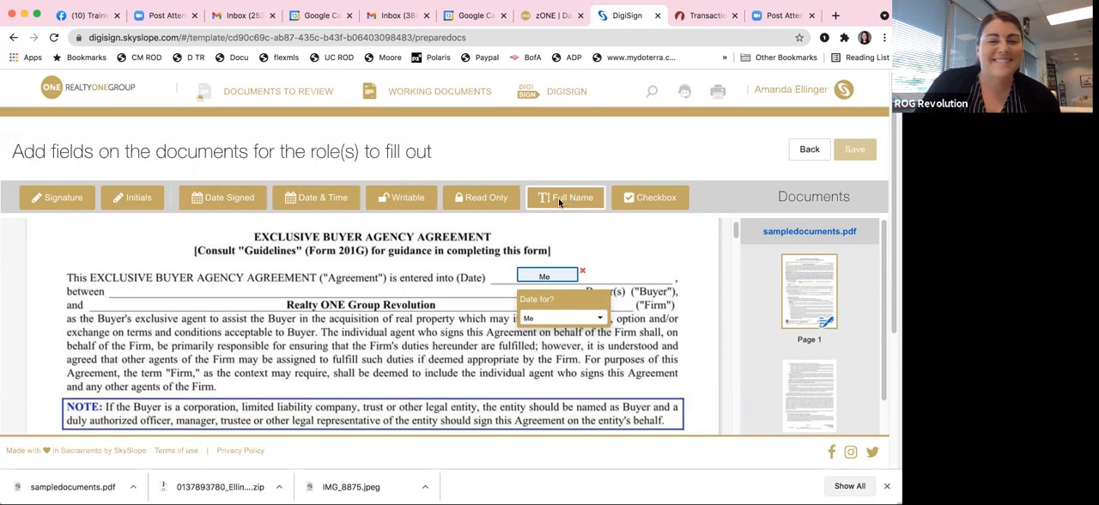
{"action": "left_click", "coordinate": [137, 292]}
{"action": "left_click_drag", "start_coordinate": [159, 295], "coordinate": [163, 285]}
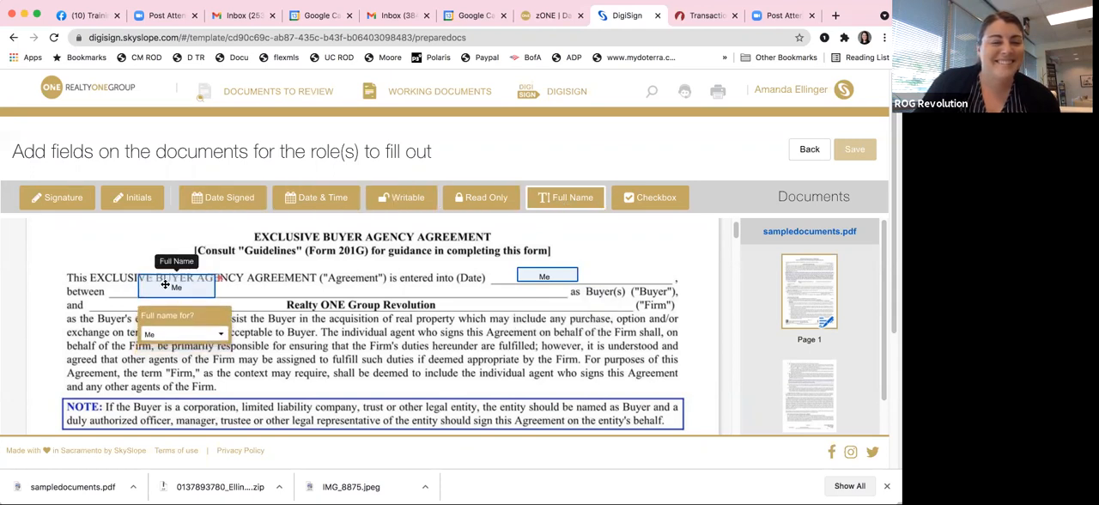
{"action": "left_click", "coordinate": [197, 334]}
{"action": "left_click", "coordinate": [206, 372]}
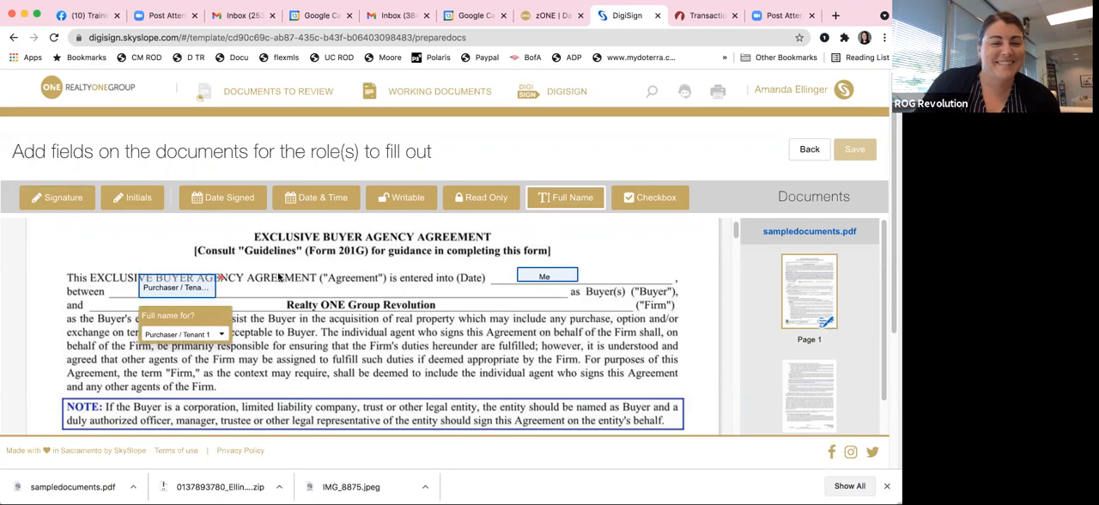
Step: Place a second Full Name field further along the Buyer name line, assigned to Purchaser / Tenant 2
{"action": "left_click", "coordinate": [285, 281]}
{"action": "left_click", "coordinate": [339, 333]}
{"action": "left_click", "coordinate": [347, 407]}
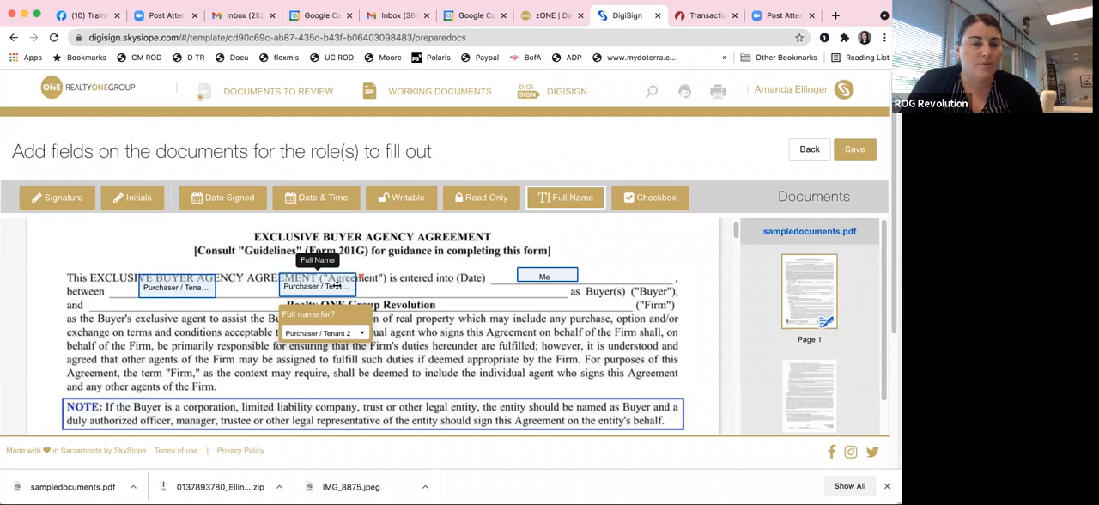
{"action": "left_click_drag", "start_coordinate": [321, 285], "coordinate": [343, 285]}
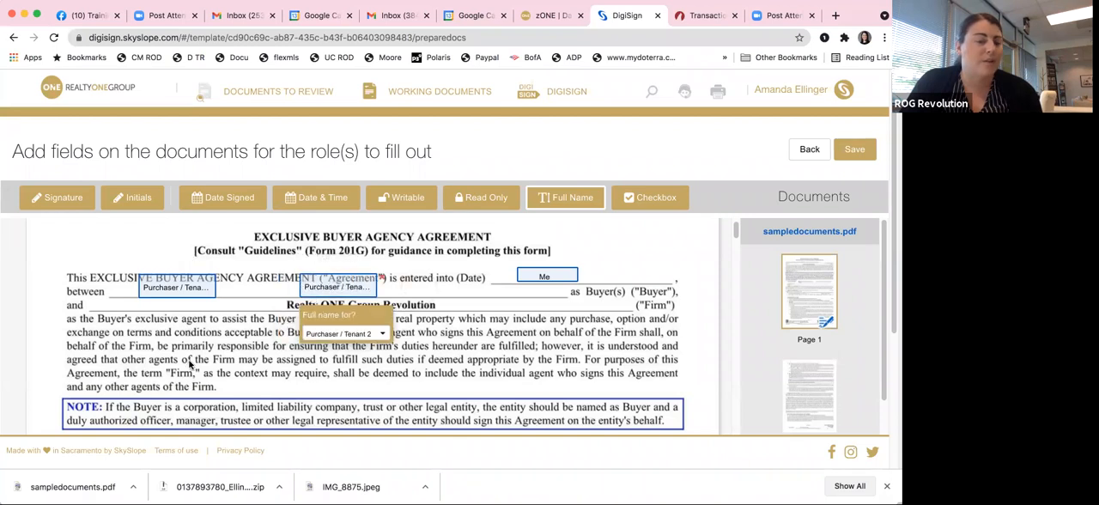
Step: Place a Writable field on the General Location line, widen it along the line, and assign it to Me
{"action": "scroll", "coordinate": [491, 331], "scroll_direction": "down", "scroll_amount": 2}
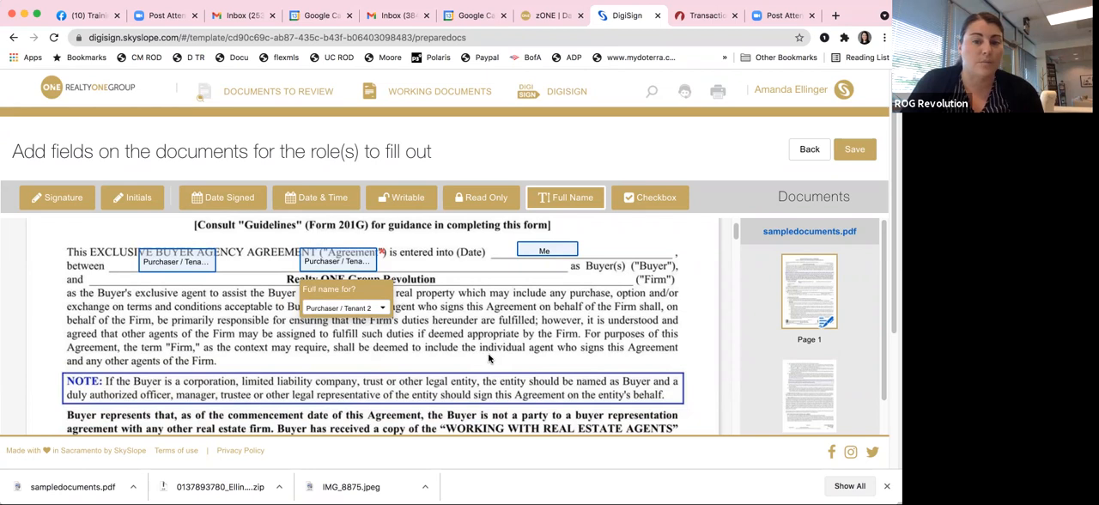
{"action": "scroll", "coordinate": [489, 357], "scroll_direction": "down", "scroll_amount": 2}
{"action": "scroll", "coordinate": [489, 357], "scroll_direction": "down", "scroll_amount": 6}
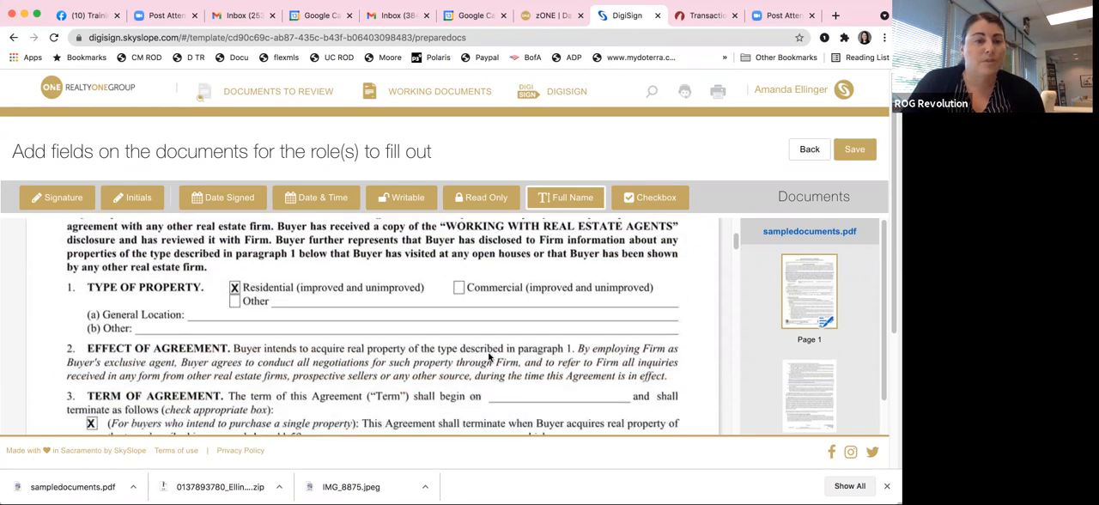
{"action": "left_click", "coordinate": [417, 205]}
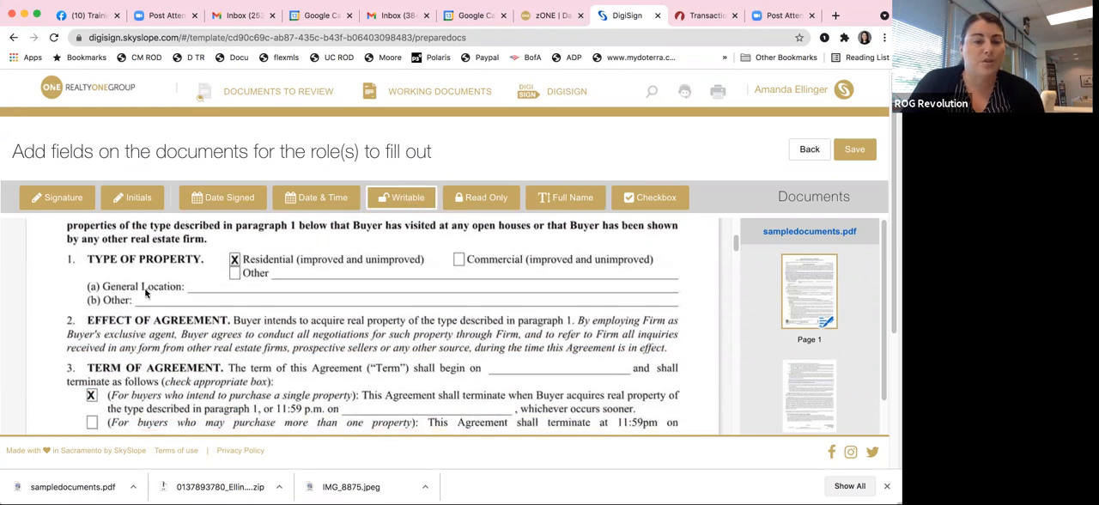
{"action": "left_click", "coordinate": [204, 281]}
{"action": "left_click_drag", "start_coordinate": [293, 295], "coordinate": [519, 293]}
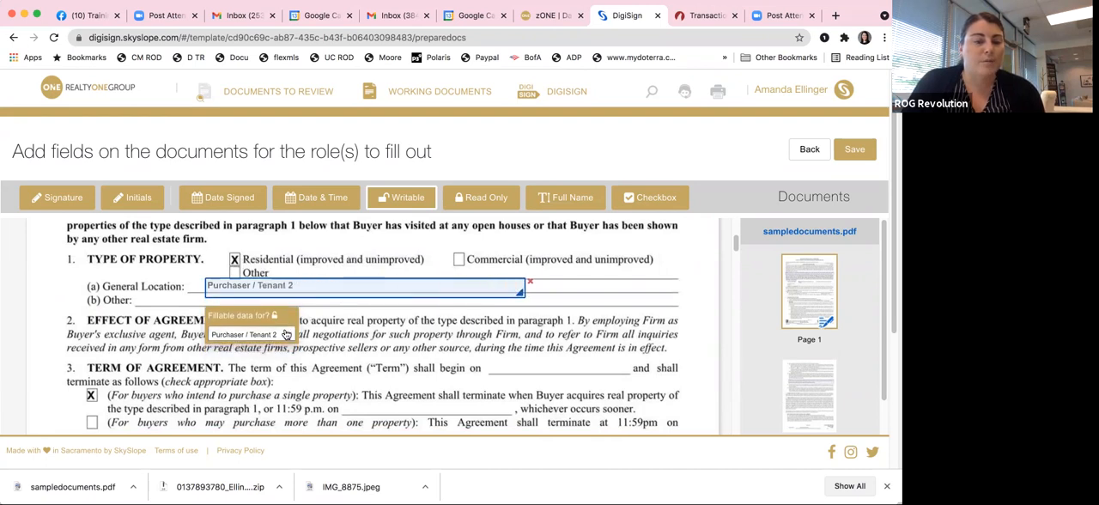
{"action": "left_click", "coordinate": [275, 334]}
{"action": "left_click", "coordinate": [271, 359]}
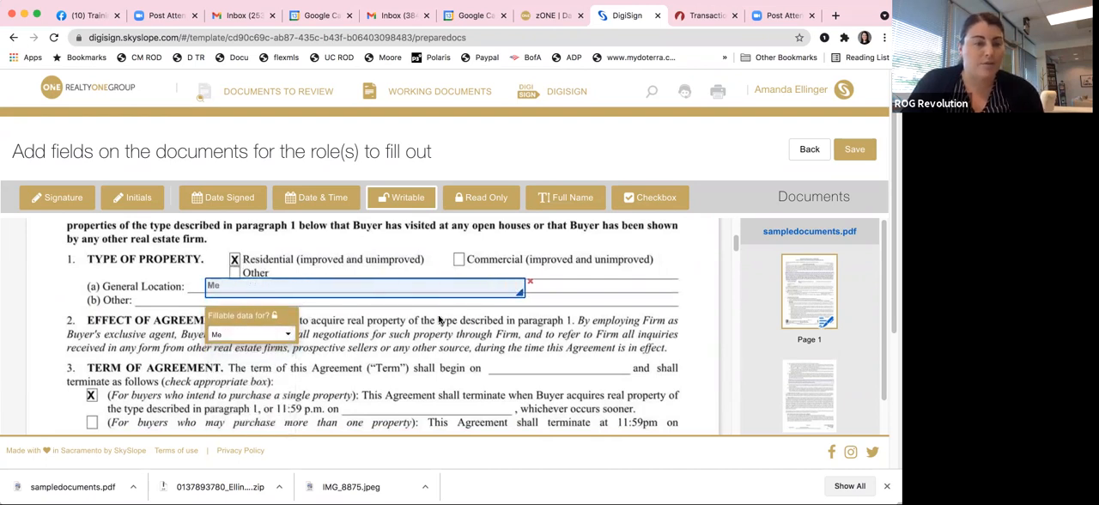
Step: Place a Writable field for Me on the single-property 11:59 p.m. termination date line, narrowed to fit the blank
{"action": "scroll", "coordinate": [450, 348], "scroll_direction": "down", "scroll_amount": 3}
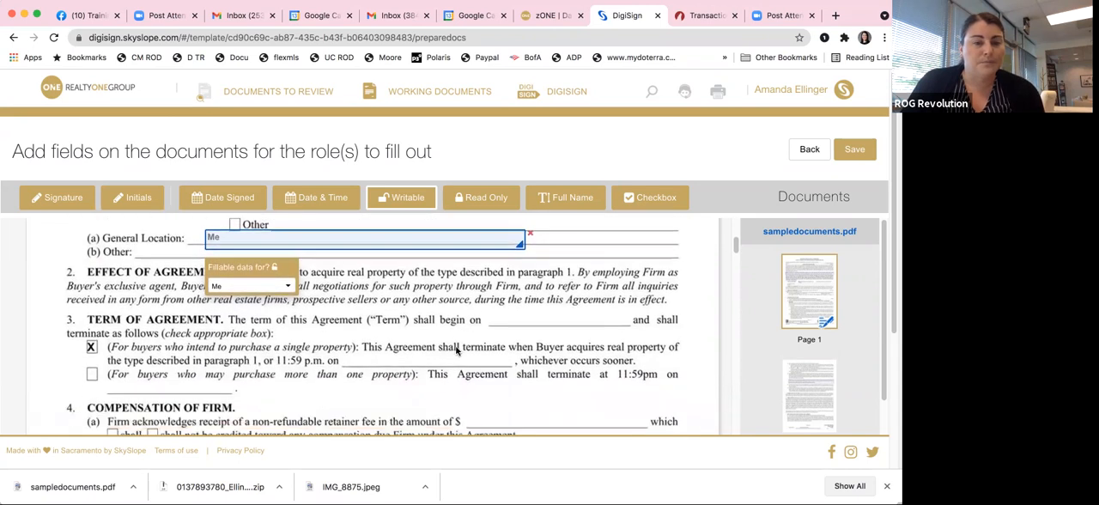
{"action": "left_click", "coordinate": [559, 311]}
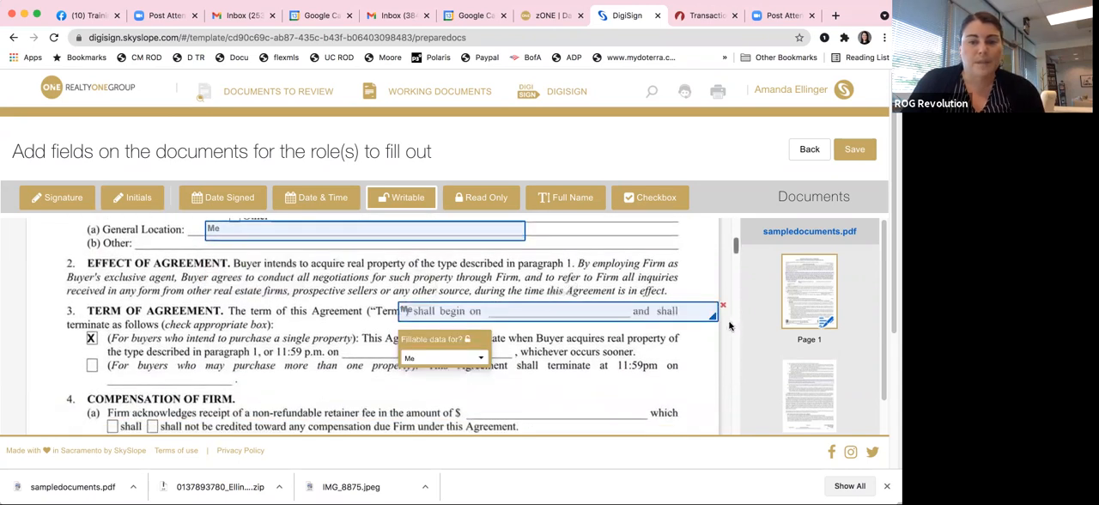
{"action": "left_click_drag", "start_coordinate": [718, 320], "coordinate": [440, 364]}
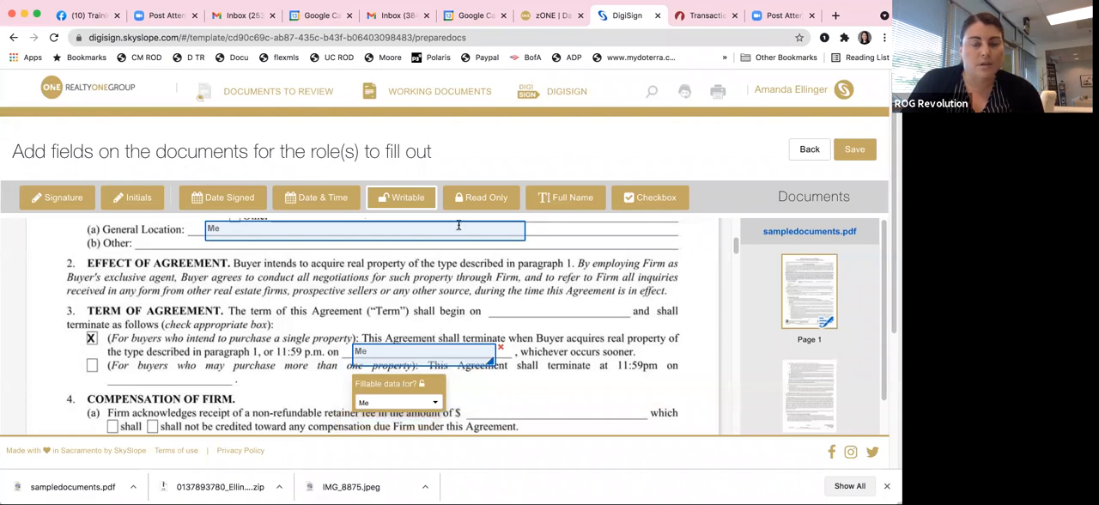
Step: Place a Date Signed field for Me on the Term of Agreement begin date line
{"action": "left_click", "coordinate": [257, 201]}
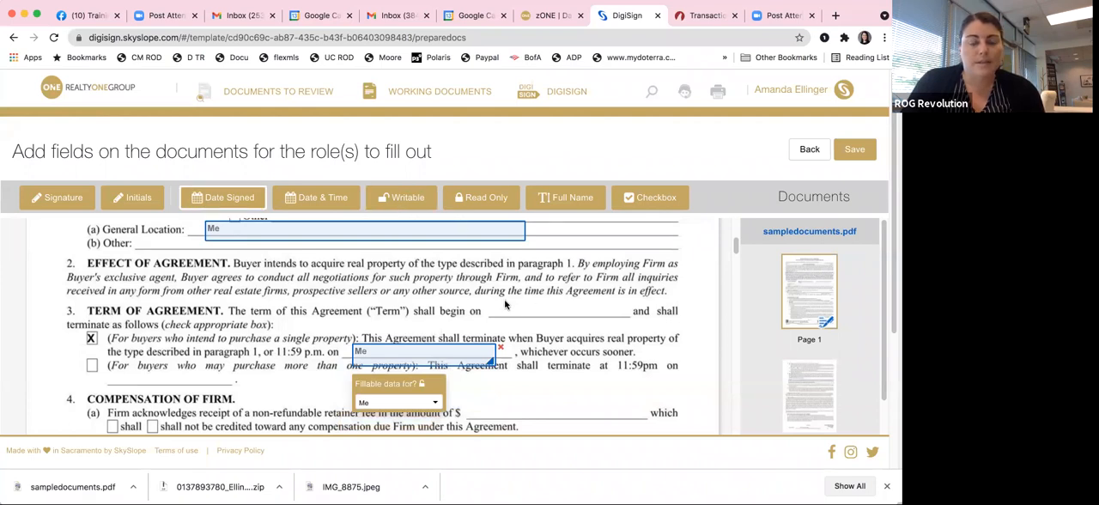
{"action": "left_click", "coordinate": [505, 302]}
{"action": "left_click_drag", "start_coordinate": [532, 308], "coordinate": [534, 308]}
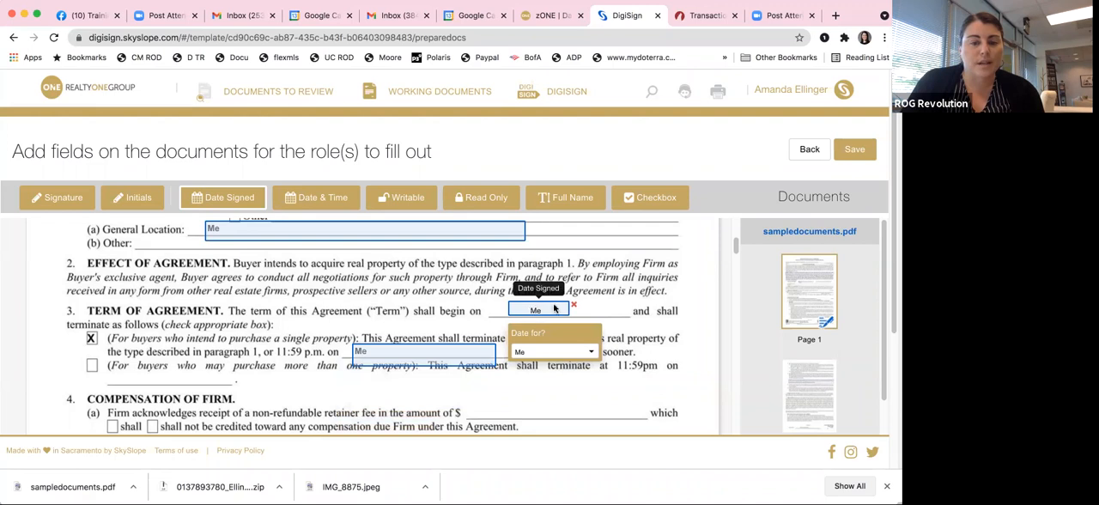
{"action": "left_click", "coordinate": [402, 200]}
{"action": "left_click", "coordinate": [531, 303]}
Step: Place a required Initials field for Me on the individual agent initials line at the foot of page 1
{"action": "scroll", "coordinate": [468, 285], "scroll_direction": "down", "scroll_amount": 2}
{"action": "scroll", "coordinate": [422, 292], "scroll_direction": "down", "scroll_amount": 2}
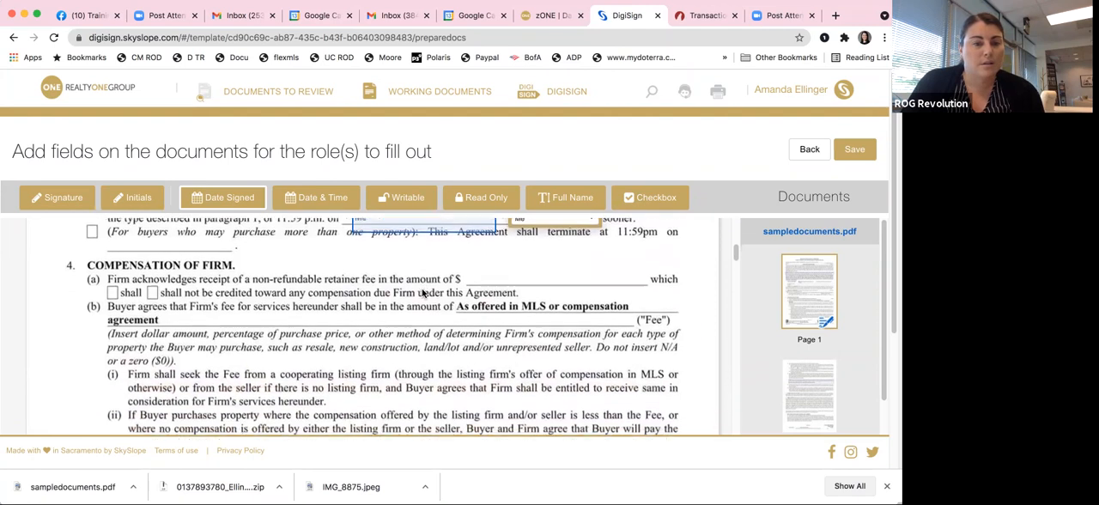
{"action": "scroll", "coordinate": [422, 293], "scroll_direction": "down", "scroll_amount": 1}
{"action": "scroll", "coordinate": [302, 311], "scroll_direction": "down", "scroll_amount": 5}
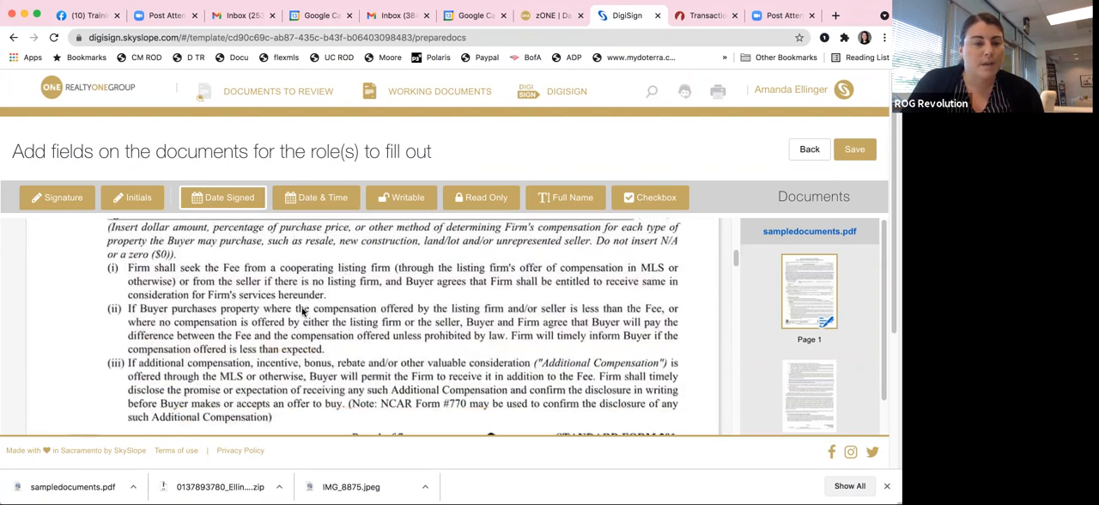
{"action": "left_click", "coordinate": [133, 198]}
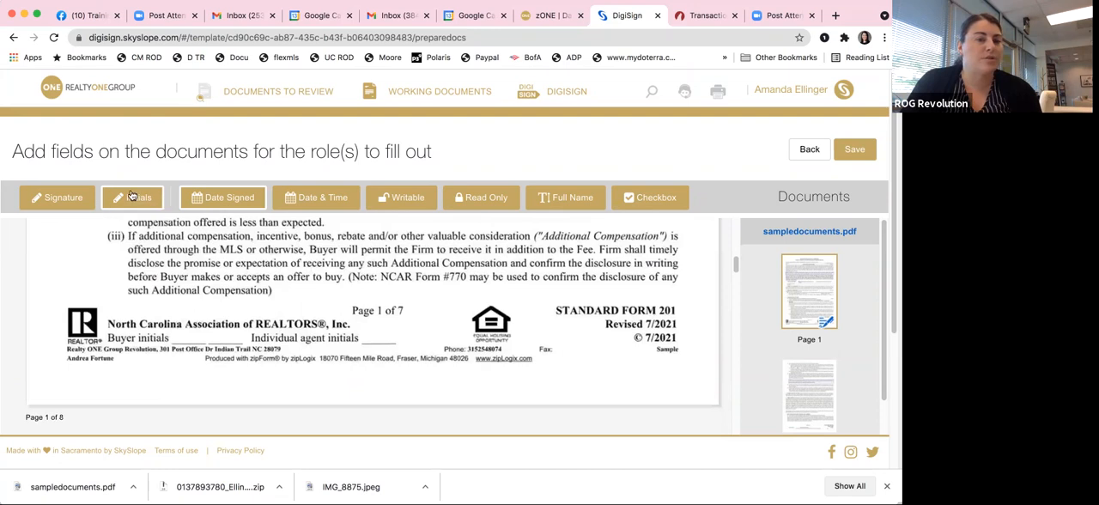
{"action": "left_click", "coordinate": [172, 319]}
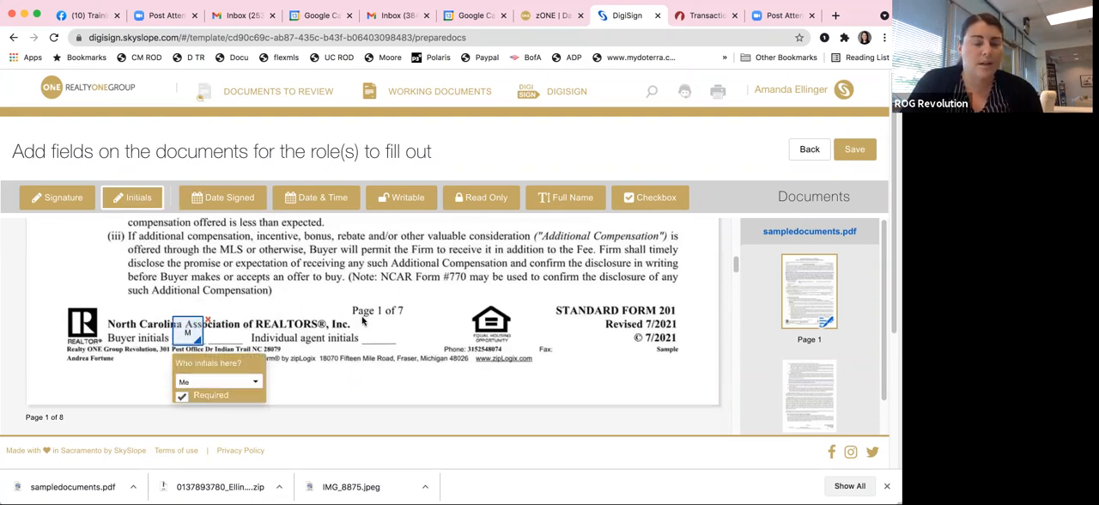
{"action": "left_click_drag", "start_coordinate": [188, 331], "coordinate": [378, 329]}
Step: Place Initials fields for Purchaser / Tenant 1 and Purchaser / Tenant 2 on page 1's two Buyer initials lines
{"action": "left_click", "coordinate": [173, 318]}
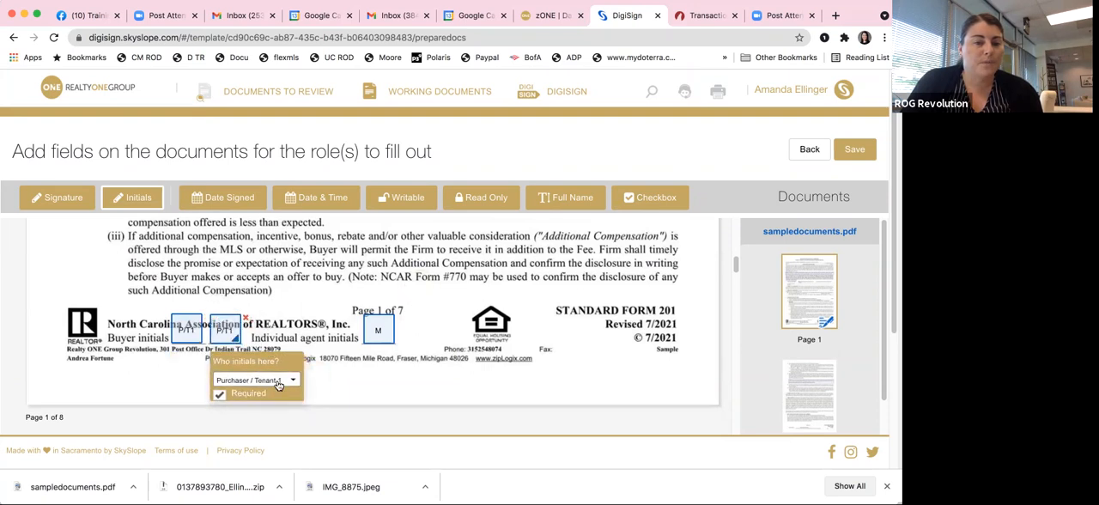
{"action": "left_click", "coordinate": [281, 383]}
{"action": "left_click", "coordinate": [273, 411]}
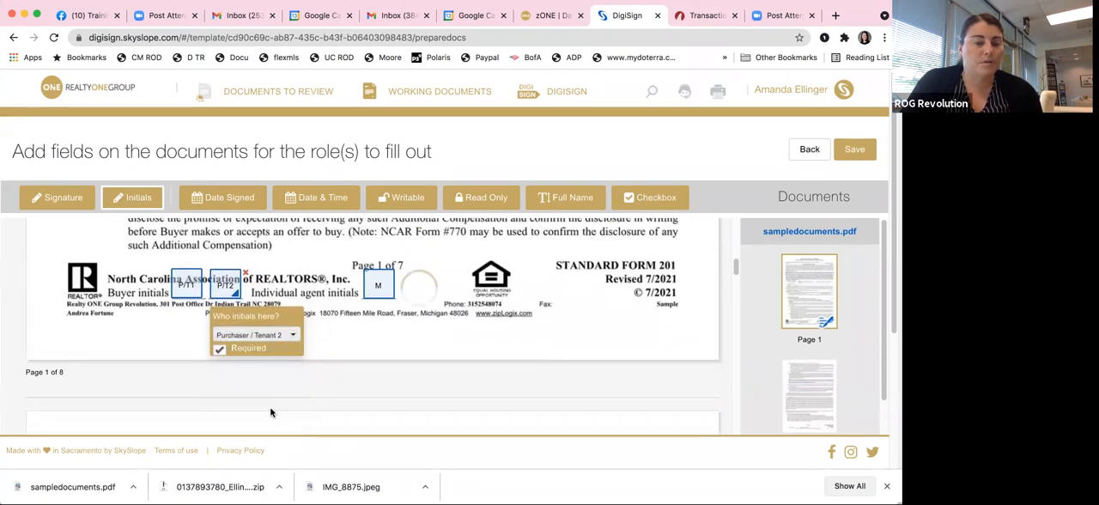
Step: Look through the remaining pages of the buyer agreement and disclosure for blanks that need initials or signatures, ending at page 8
{"action": "scroll", "coordinate": [420, 333], "scroll_direction": "down", "scroll_amount": 5}
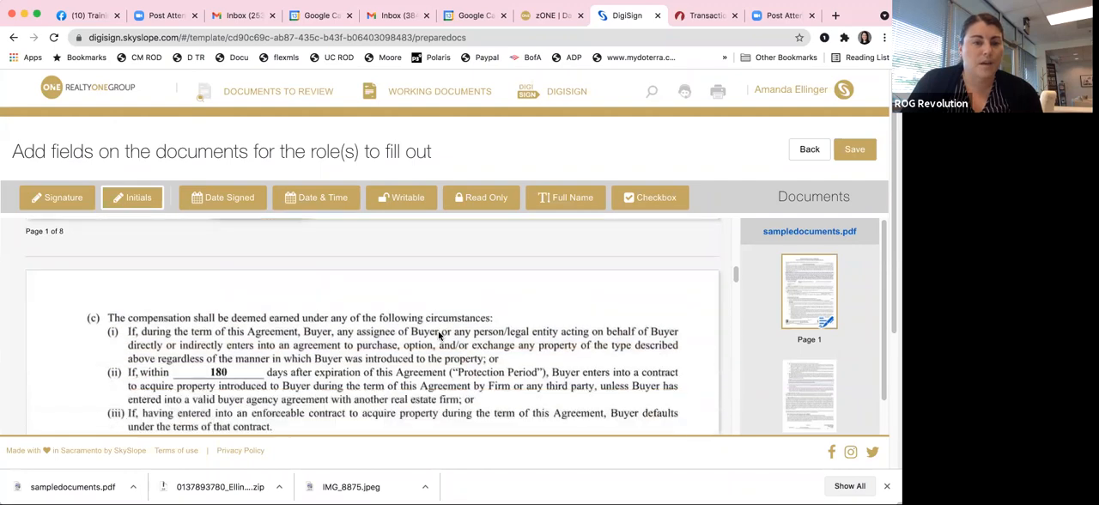
{"action": "scroll", "coordinate": [437, 334], "scroll_direction": "down", "scroll_amount": 15}
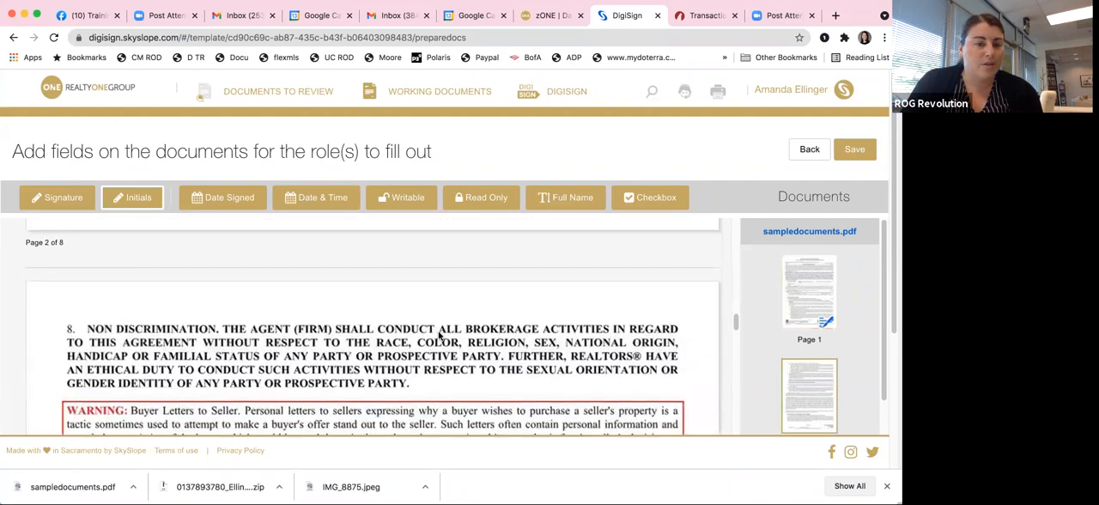
{"action": "scroll", "coordinate": [438, 333], "scroll_direction": "down", "scroll_amount": 15}
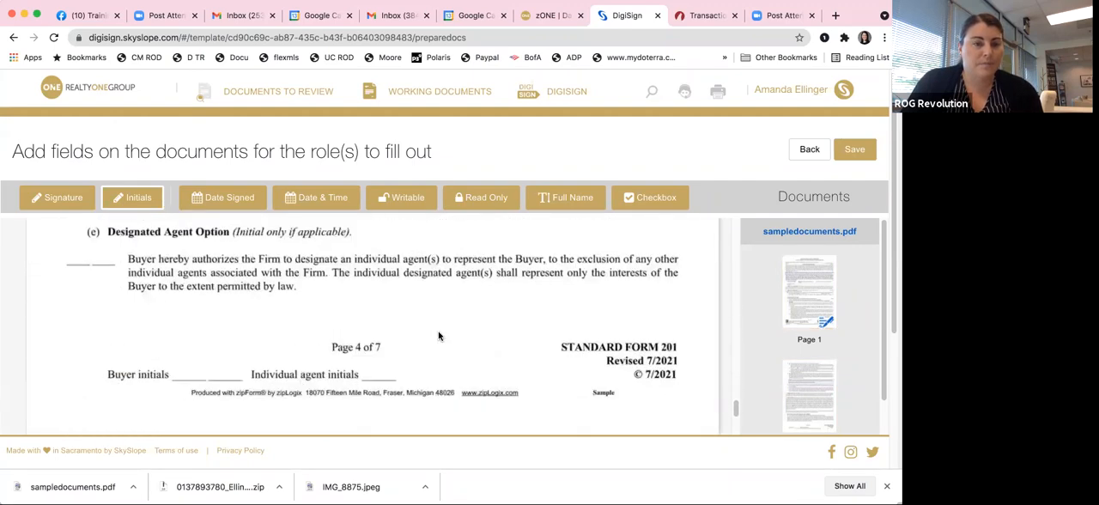
{"action": "scroll", "coordinate": [438, 335], "scroll_direction": "up", "scroll_amount": 5}
{"action": "scroll", "coordinate": [438, 334], "scroll_direction": "down", "scroll_amount": 3}
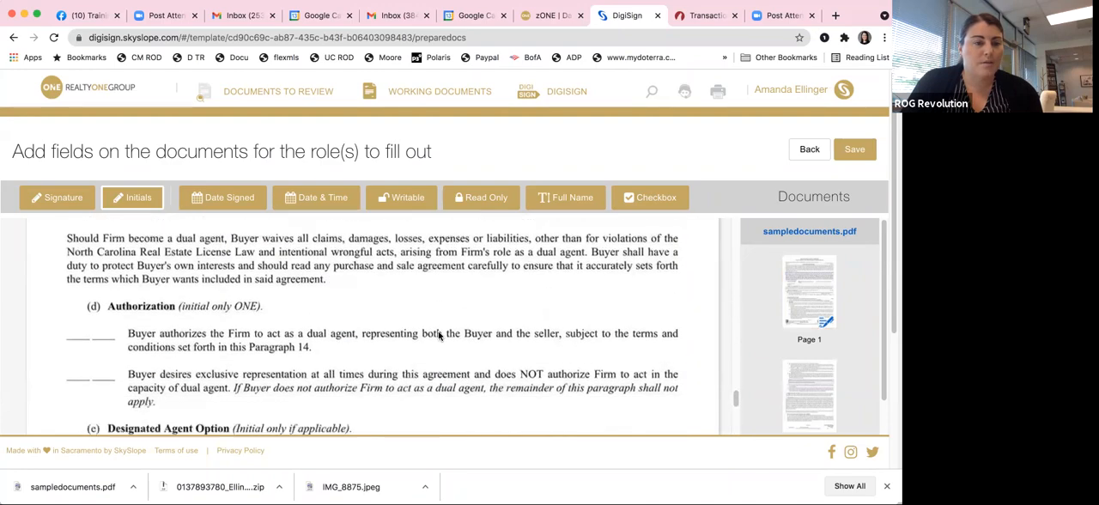
{"action": "scroll", "coordinate": [437, 334], "scroll_direction": "down", "scroll_amount": 5}
{"action": "scroll", "coordinate": [437, 334], "scroll_direction": "up", "scroll_amount": 4}
{"action": "scroll", "coordinate": [438, 335], "scroll_direction": "down", "scroll_amount": 12}
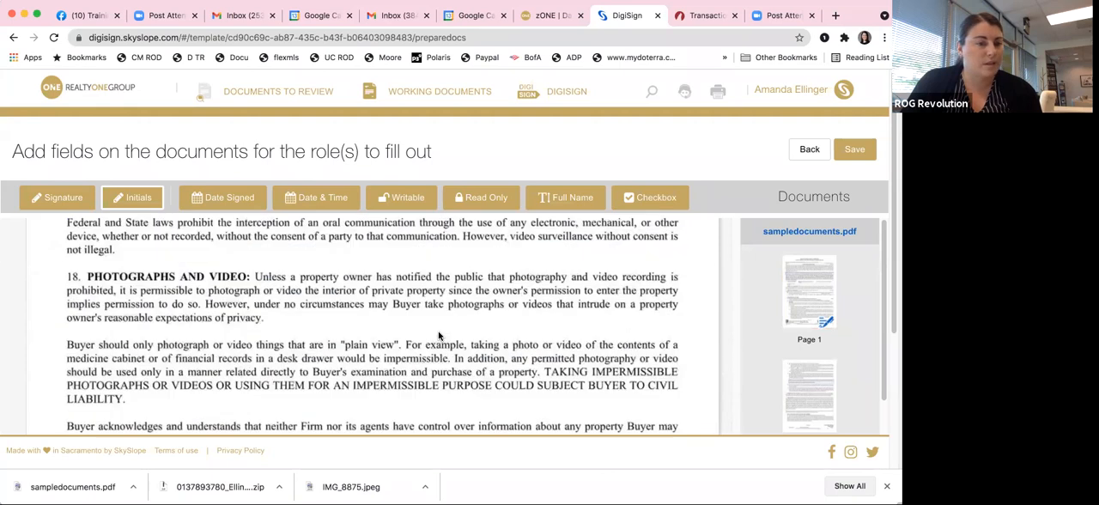
{"action": "scroll", "coordinate": [438, 334], "scroll_direction": "down", "scroll_amount": 15}
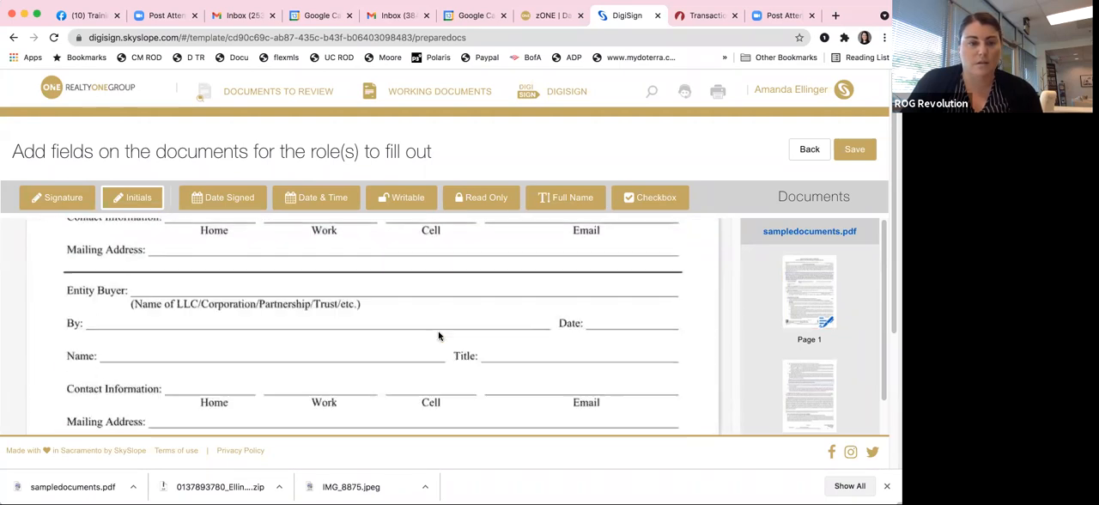
{"action": "scroll", "coordinate": [438, 335], "scroll_direction": "down", "scroll_amount": 10}
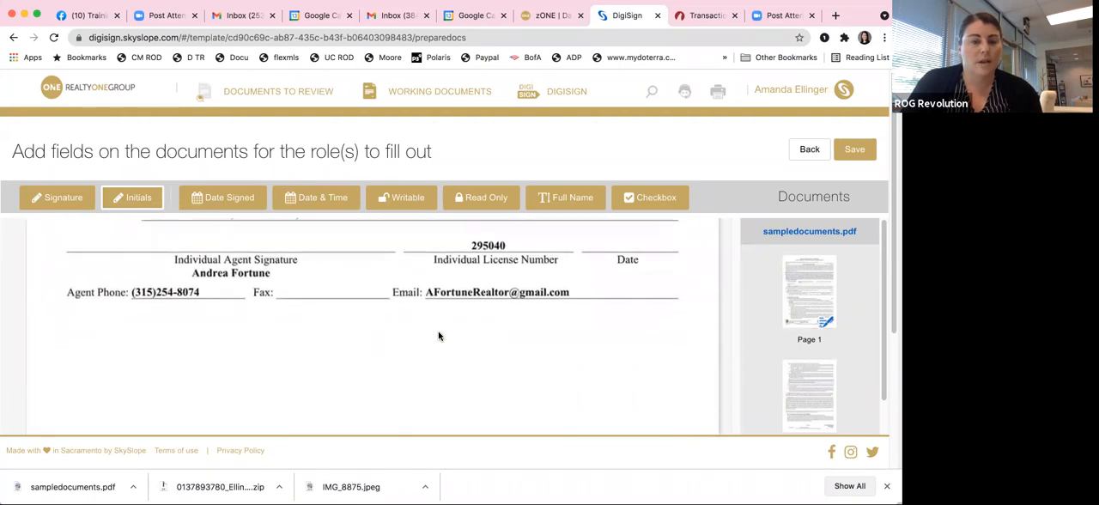
{"action": "scroll", "coordinate": [439, 336], "scroll_direction": "down", "scroll_amount": 12}
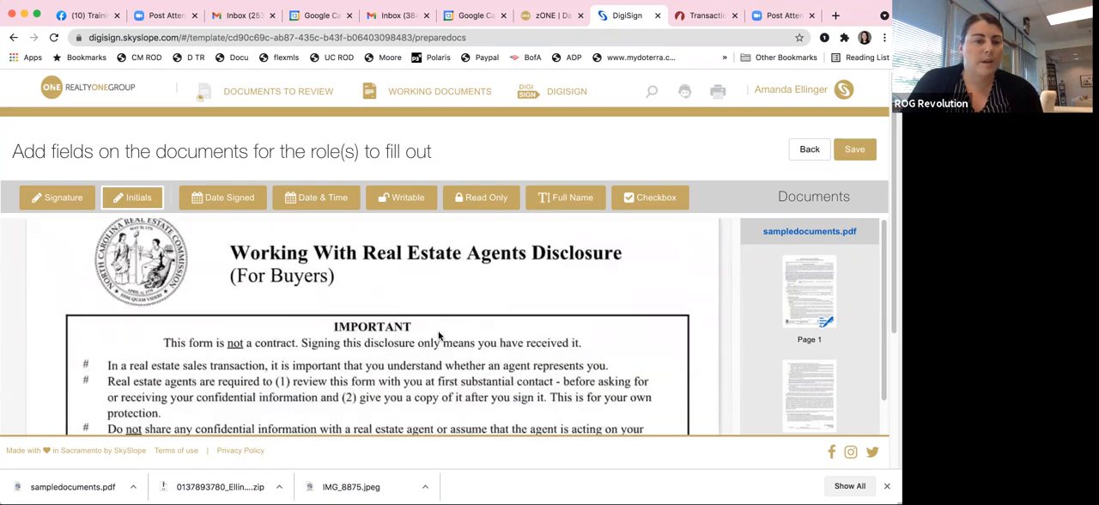
{"action": "scroll", "coordinate": [439, 336], "scroll_direction": "down", "scroll_amount": 12}
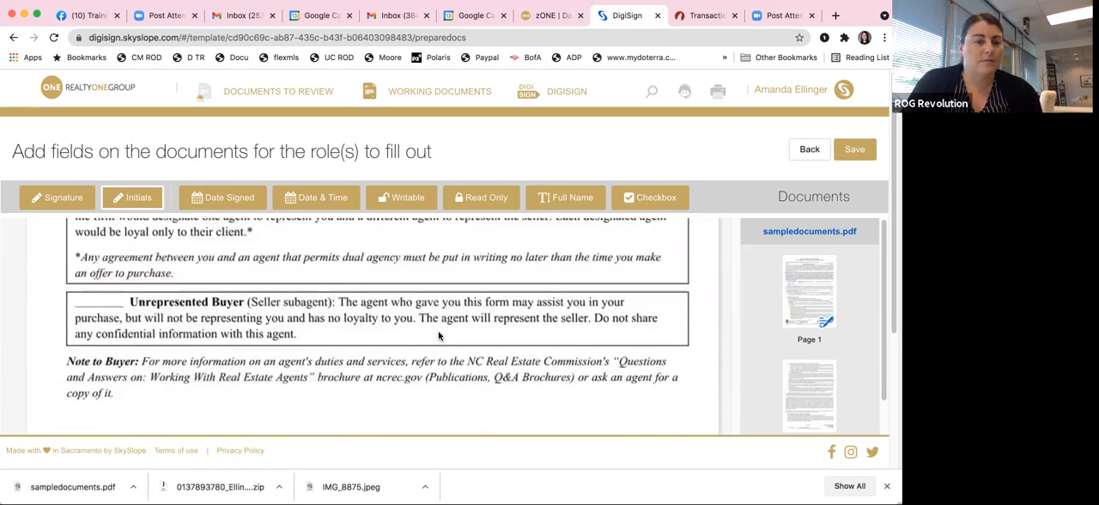
Step: Place Signature fields for Purchaser / Tenant 1 and Purchaser / Tenant 2 on page 8's first and second Buyer's Signature lines
{"action": "left_click", "coordinate": [439, 335]}
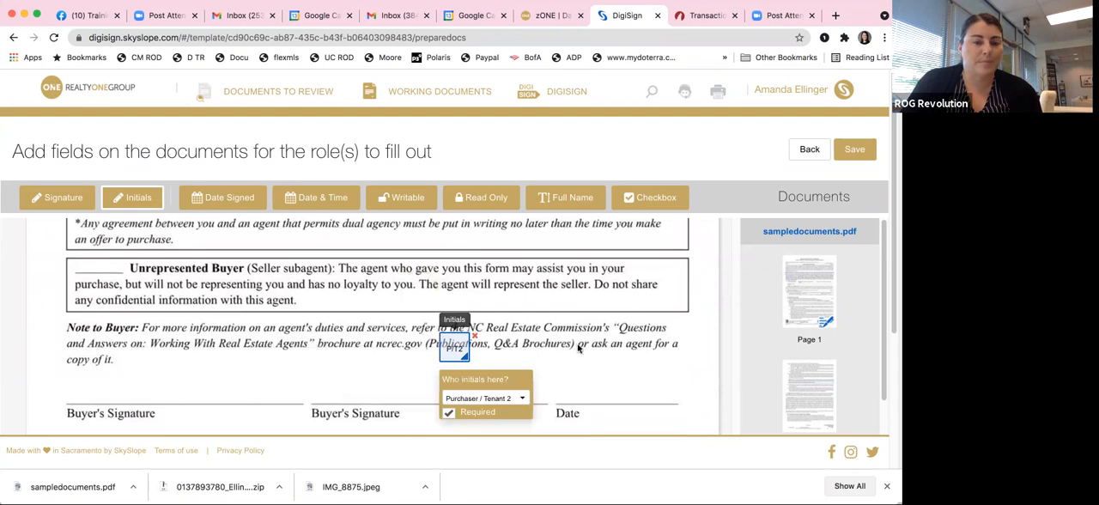
{"action": "left_click", "coordinate": [471, 332]}
{"action": "left_click", "coordinate": [57, 199]}
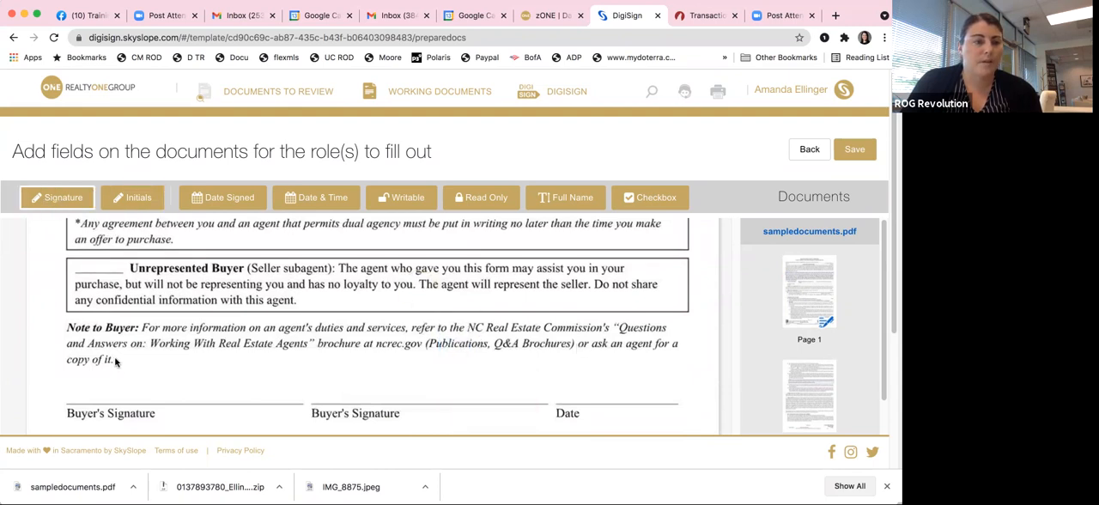
{"action": "left_click", "coordinate": [73, 379]}
{"action": "mouse_move", "coordinate": [94, 388]}
{"action": "left_mouse_down"}
{"action": "mouse_move", "coordinate": [355, 389]}
{"action": "mouse_move", "coordinate": [340, 393]}
{"action": "left_mouse_up"}
{"action": "left_click", "coordinate": [73, 378]}
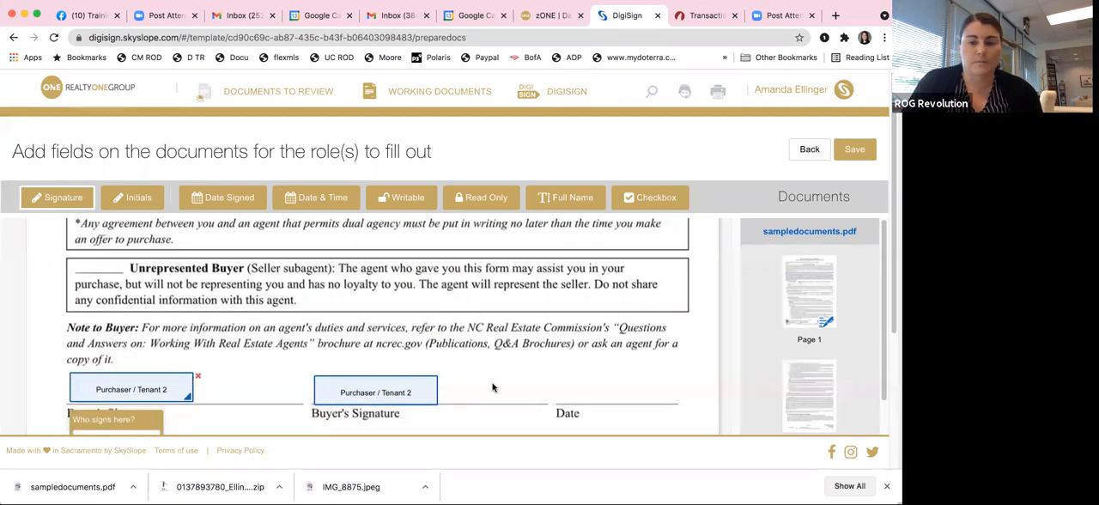
{"action": "left_click_drag", "start_coordinate": [884, 383], "coordinate": [882, 429]}
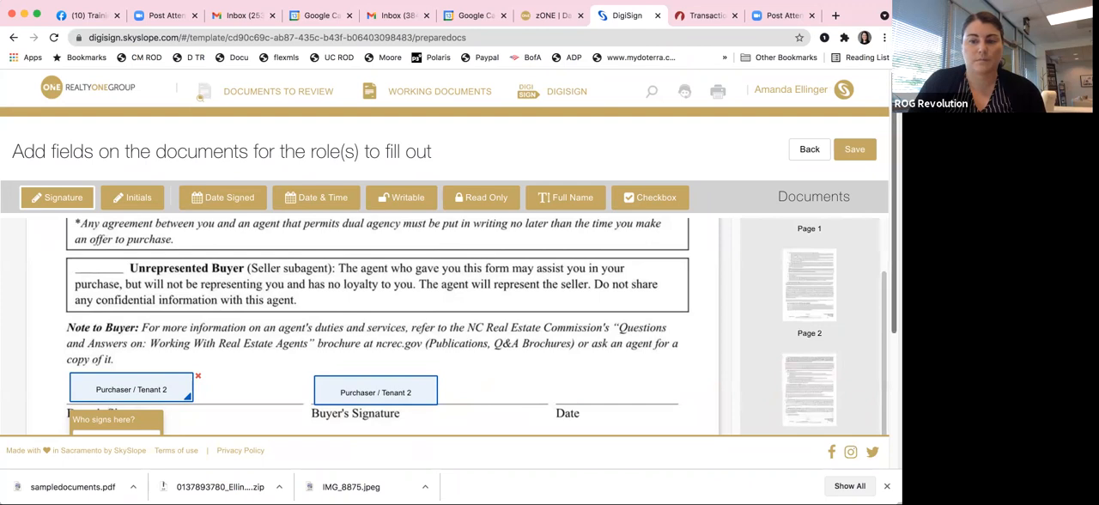
{"action": "scroll", "coordinate": [129, 404], "scroll_direction": "down", "scroll_amount": 3}
{"action": "left_click", "coordinate": [133, 278]}
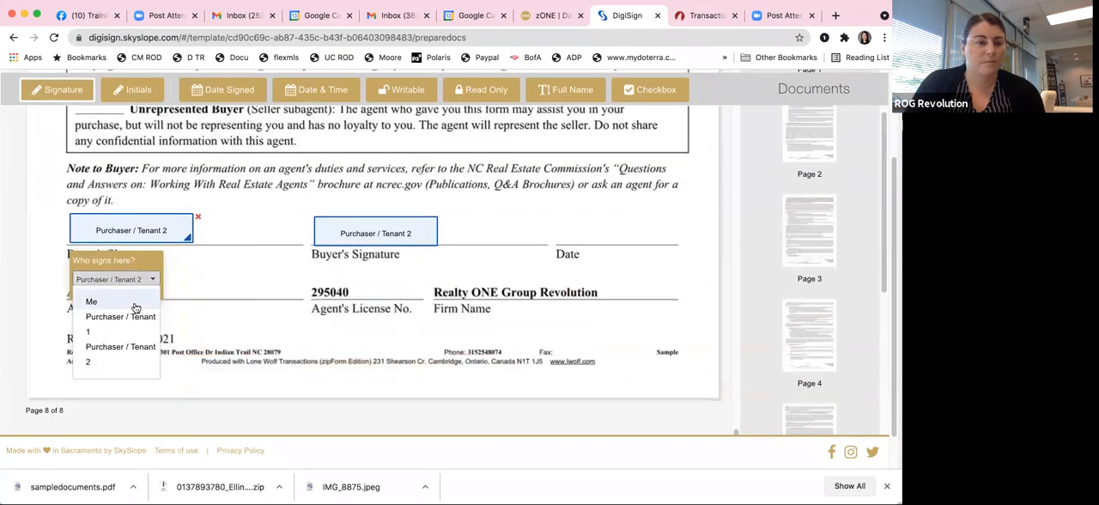
{"action": "left_click", "coordinate": [112, 323]}
Step: Place a Date Signed field for Purchaser / Tenant 1 on the Date line beside the buyer signatures on page 8
{"action": "left_click", "coordinate": [209, 92]}
{"action": "left_click", "coordinate": [563, 230]}
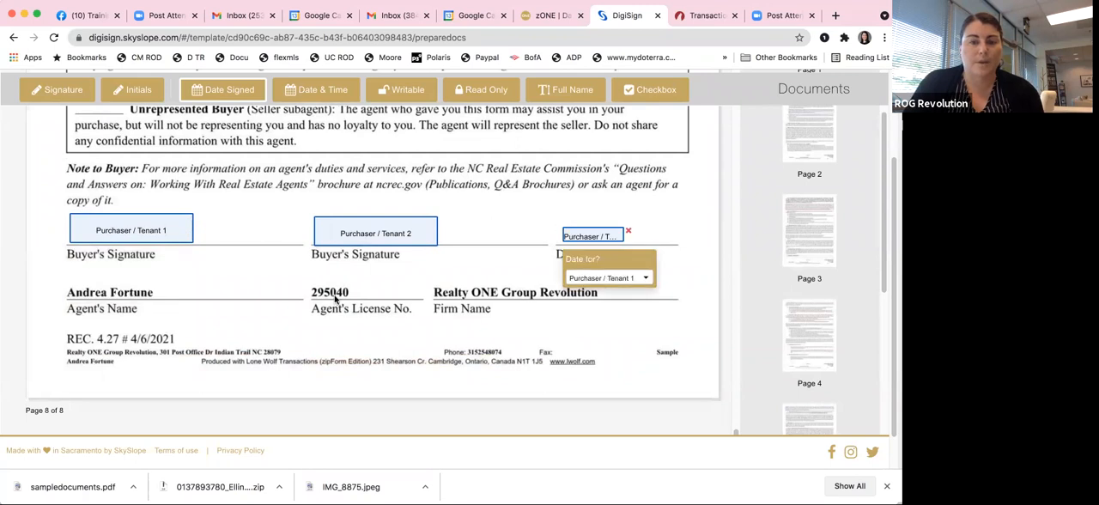
Step: Save the template and return to the template list without creating another one
{"action": "scroll", "coordinate": [837, 230], "scroll_direction": "up", "scroll_amount": 5}
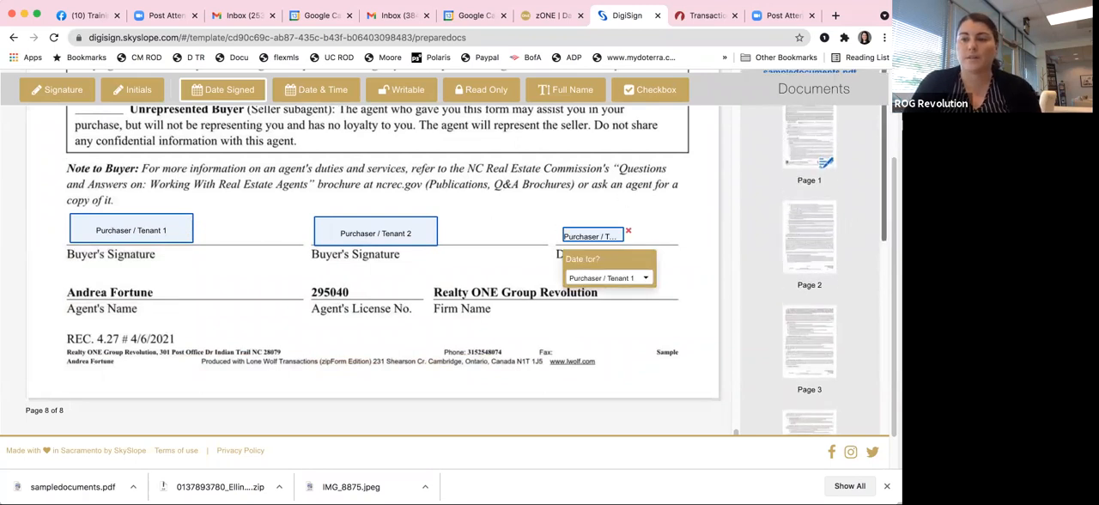
{"action": "scroll", "coordinate": [523, 240], "scroll_direction": "up", "scroll_amount": 2}
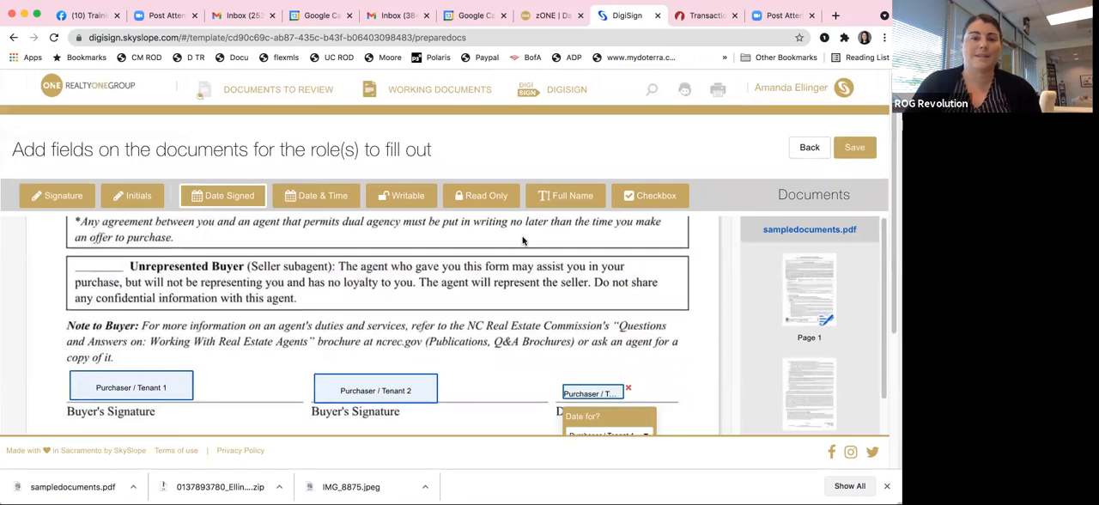
{"action": "scroll", "coordinate": [272, 300], "scroll_direction": "up", "scroll_amount": 1}
{"action": "scroll", "coordinate": [378, 282], "scroll_direction": "down", "scroll_amount": 15}
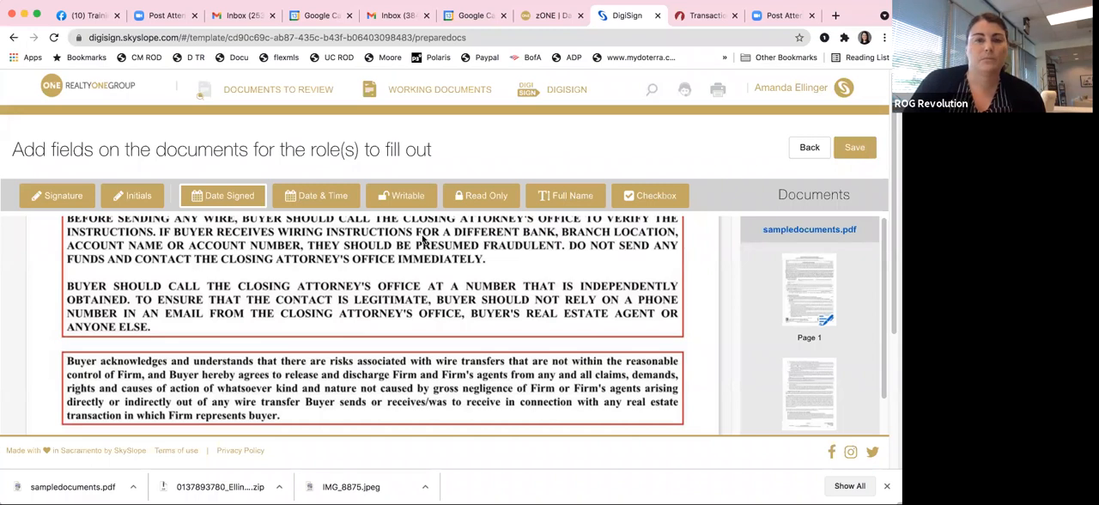
{"action": "left_click", "coordinate": [858, 150]}
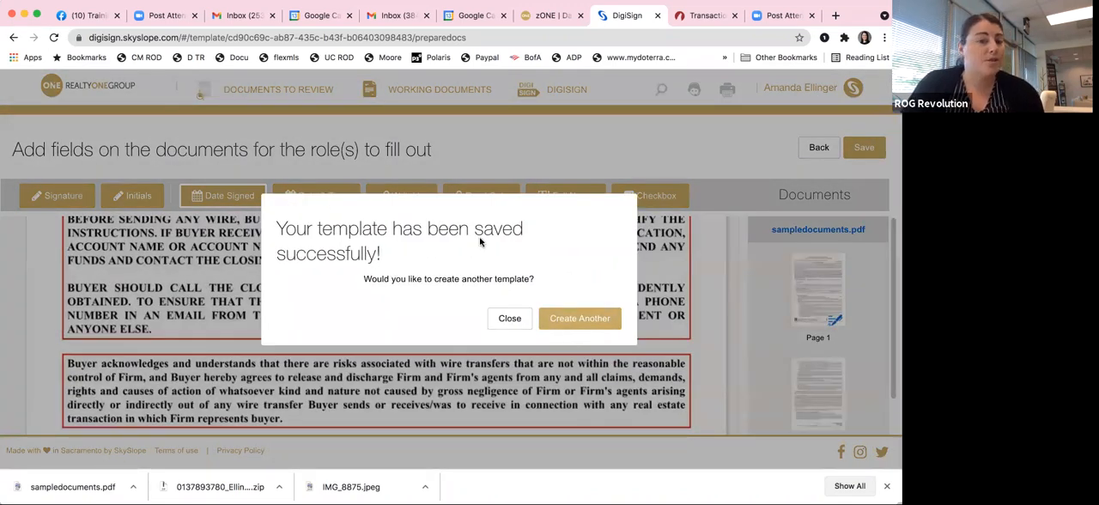
{"action": "left_click", "coordinate": [509, 318]}
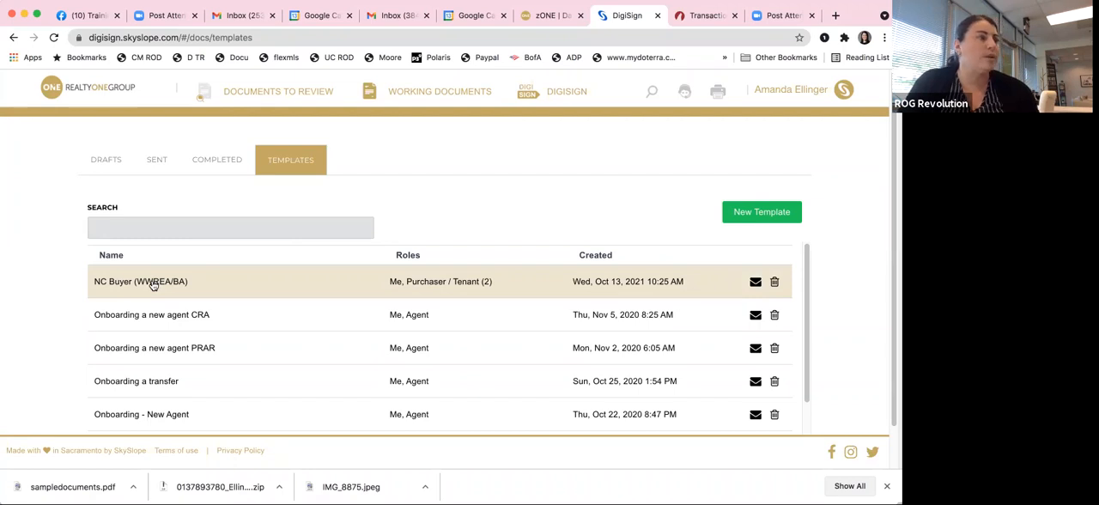
Step: Create an envelope from the NC Buyer (WWREA/BA) template for the property matching "suz" and continue to its recipients
{"action": "left_click", "coordinate": [754, 284]}
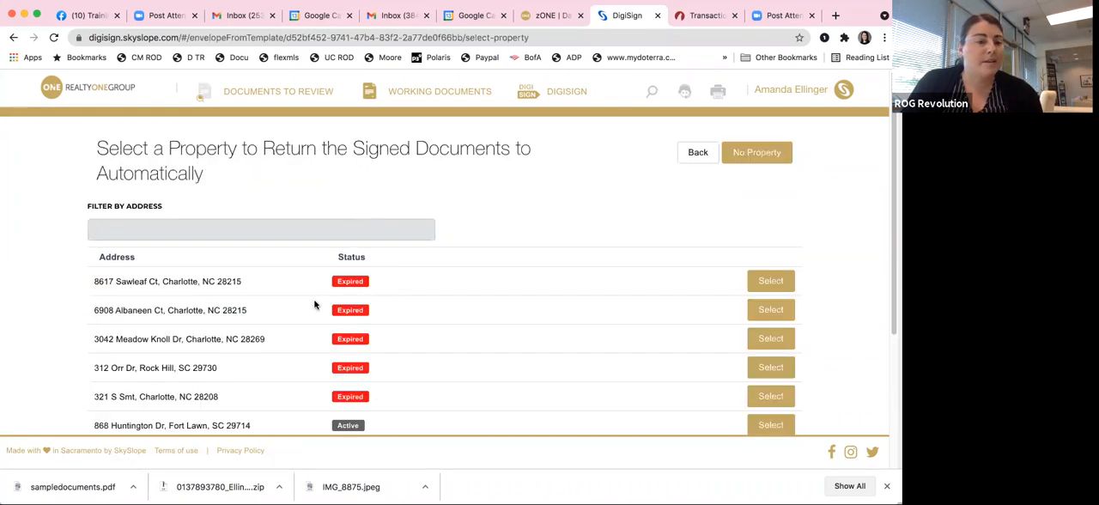
{"action": "scroll", "coordinate": [314, 304], "scroll_direction": "down", "scroll_amount": 5}
{"action": "scroll", "coordinate": [314, 304], "scroll_direction": "up", "scroll_amount": 5}
{"action": "left_click", "coordinate": [195, 227]}
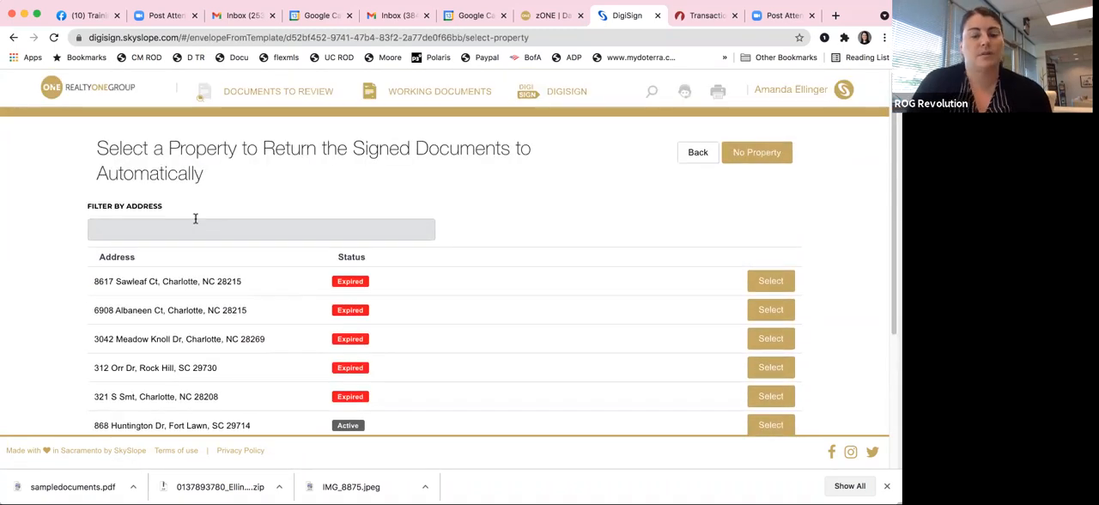
{"action": "type", "text": "suz"}
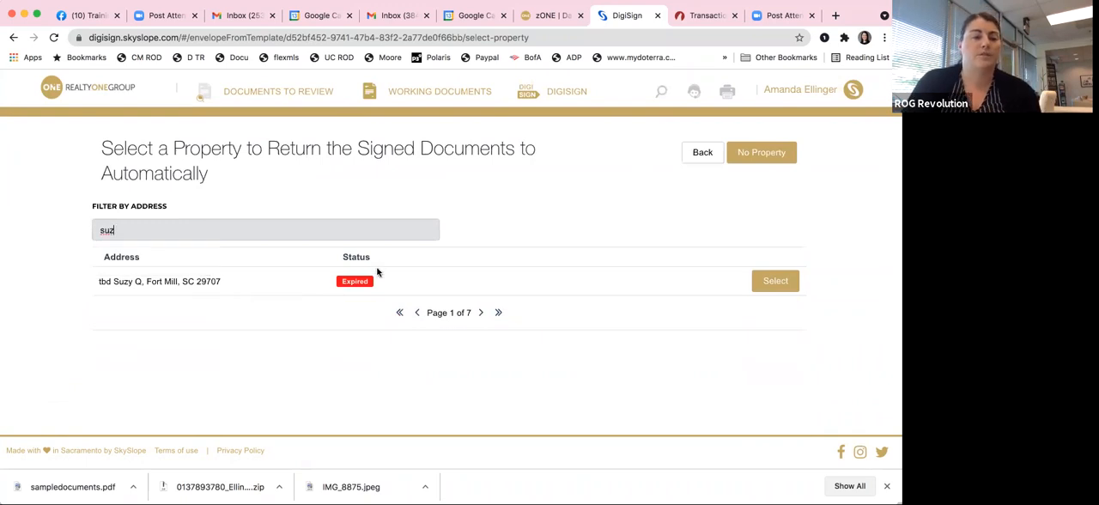
{"action": "left_click", "coordinate": [785, 283]}
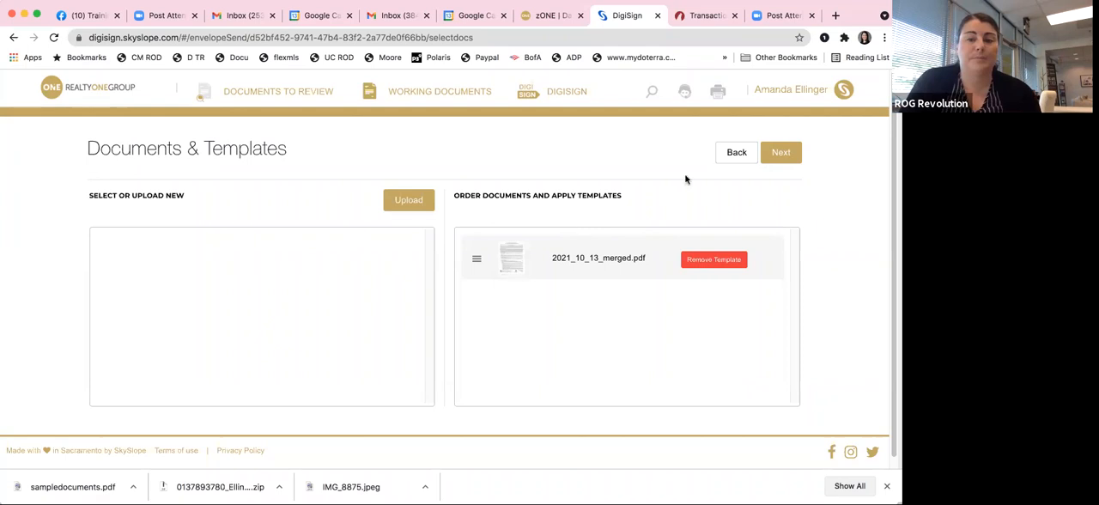
{"action": "left_click", "coordinate": [780, 153]}
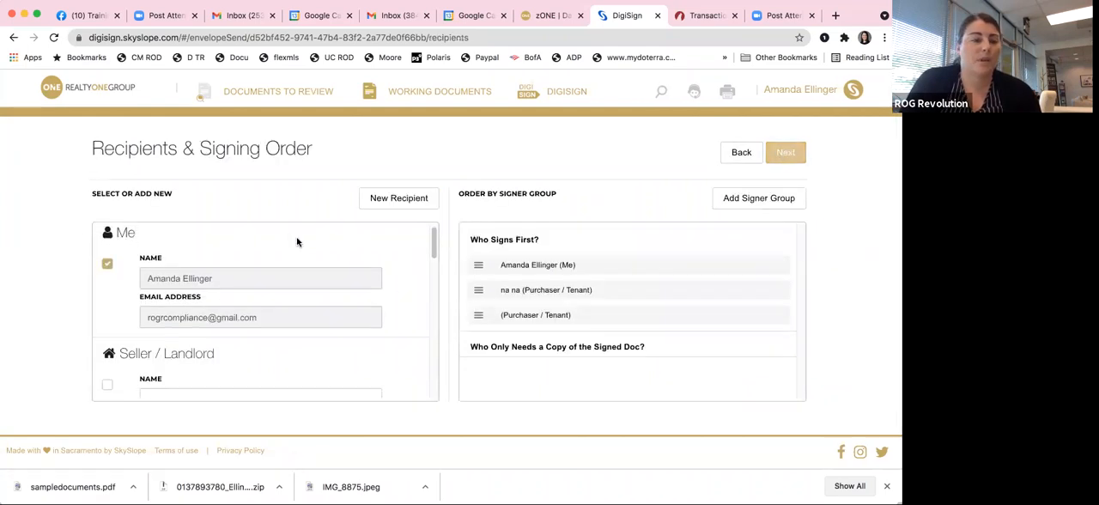
Step: Review the Me, Seller / Landlord, Purchaser / Tenant and Attorney entries among the envelope's recipients
{"action": "scroll", "coordinate": [297, 242], "scroll_direction": "down", "scroll_amount": 3}
{"action": "scroll", "coordinate": [90, 275], "scroll_direction": "down", "scroll_amount": 4}
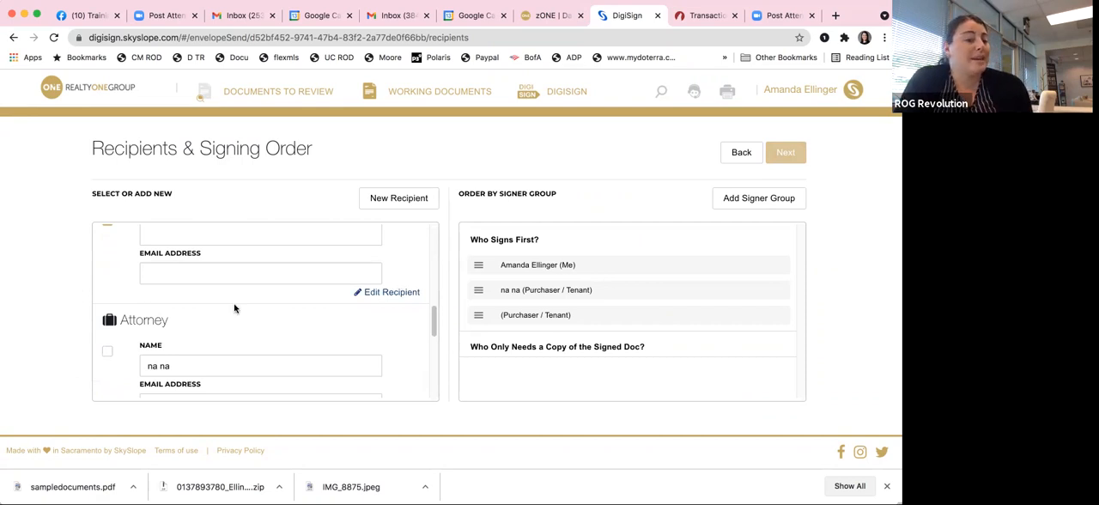
{"action": "scroll", "coordinate": [242, 307], "scroll_direction": "up", "scroll_amount": 2}
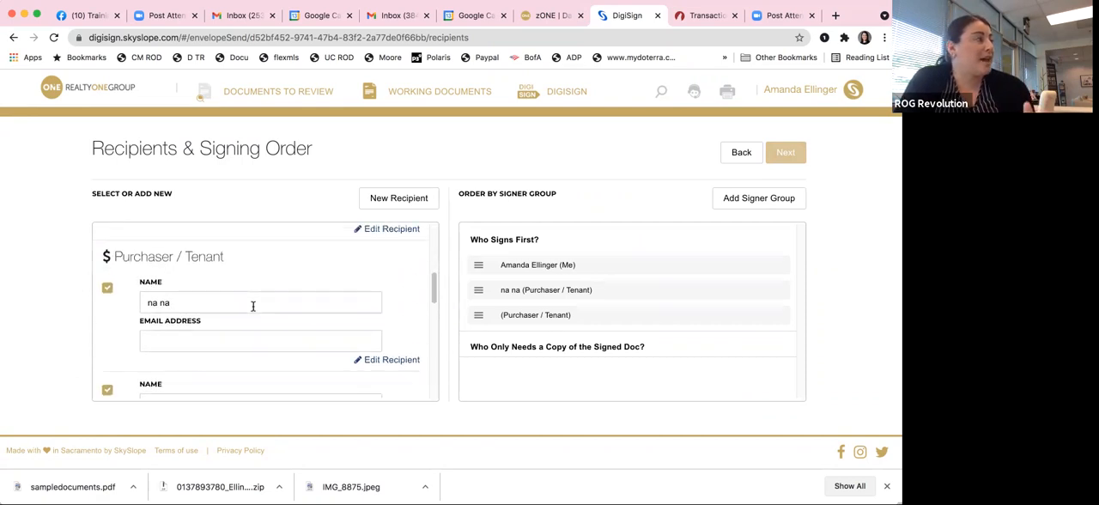
{"action": "scroll", "coordinate": [253, 306], "scroll_direction": "up", "scroll_amount": 1}
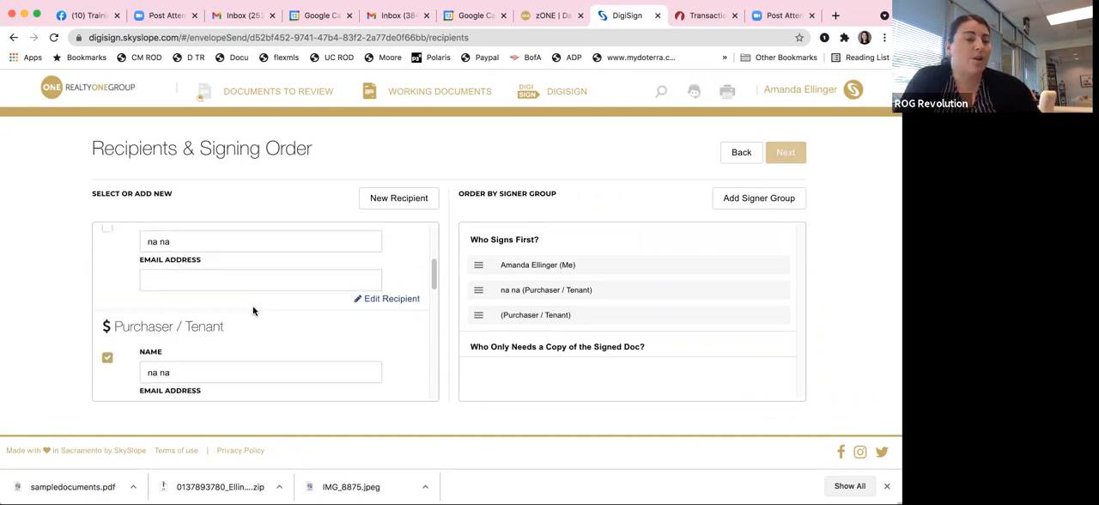
{"action": "scroll", "coordinate": [254, 311], "scroll_direction": "down", "scroll_amount": 3}
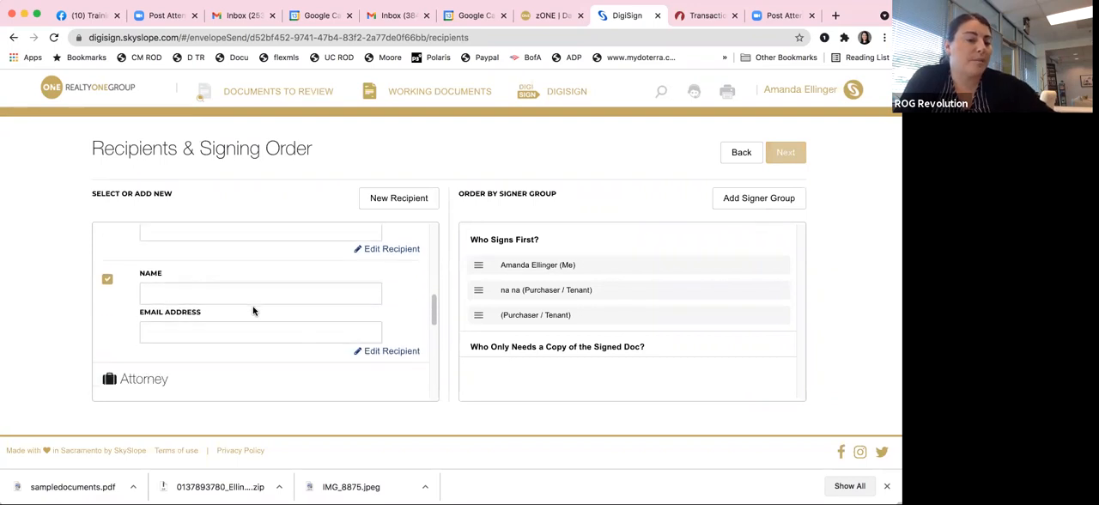
{"action": "scroll", "coordinate": [254, 310], "scroll_direction": "up", "scroll_amount": 5}
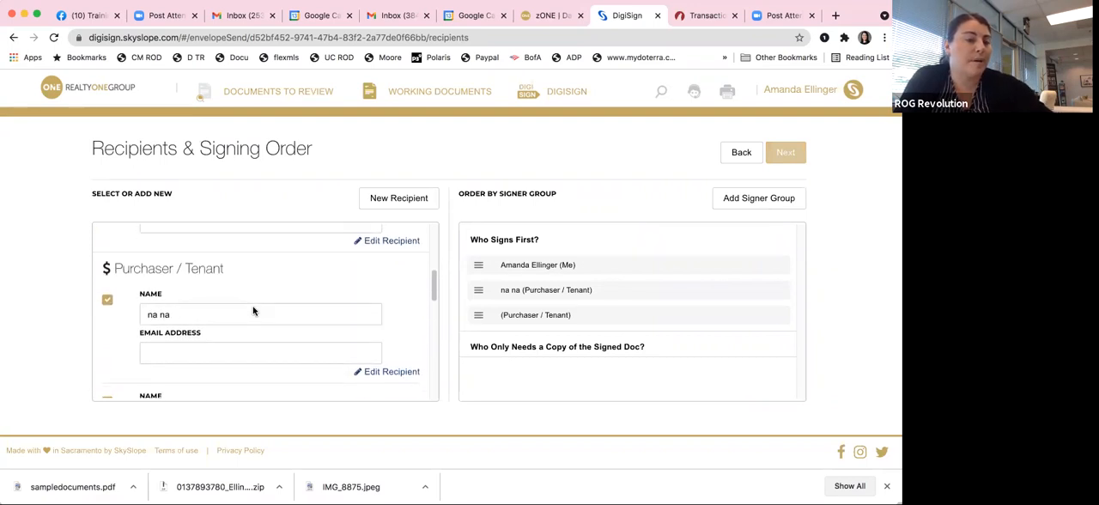
{"action": "scroll", "coordinate": [254, 311], "scroll_direction": "up", "scroll_amount": 3}
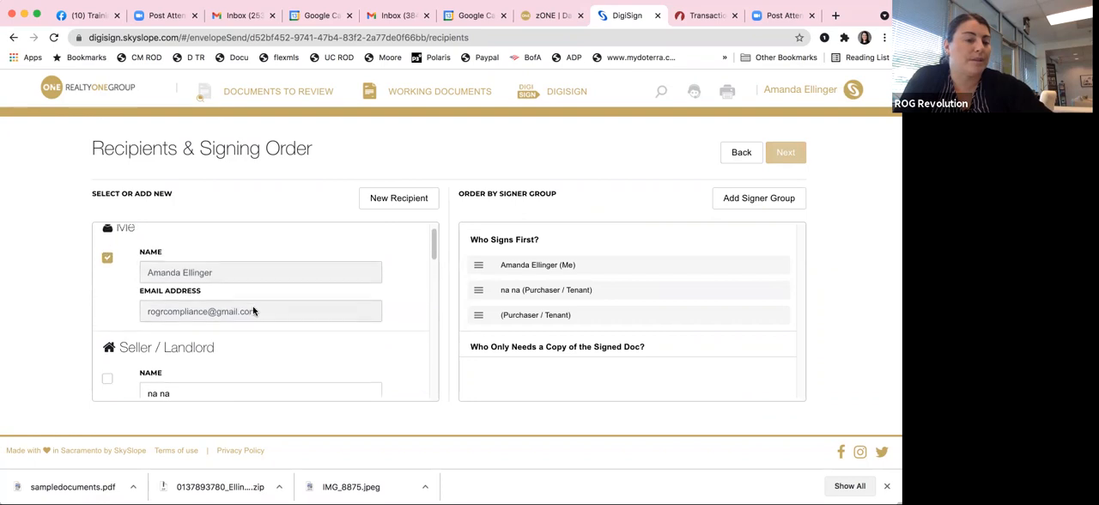
{"action": "scroll", "coordinate": [253, 310], "scroll_direction": "up", "scroll_amount": 1}
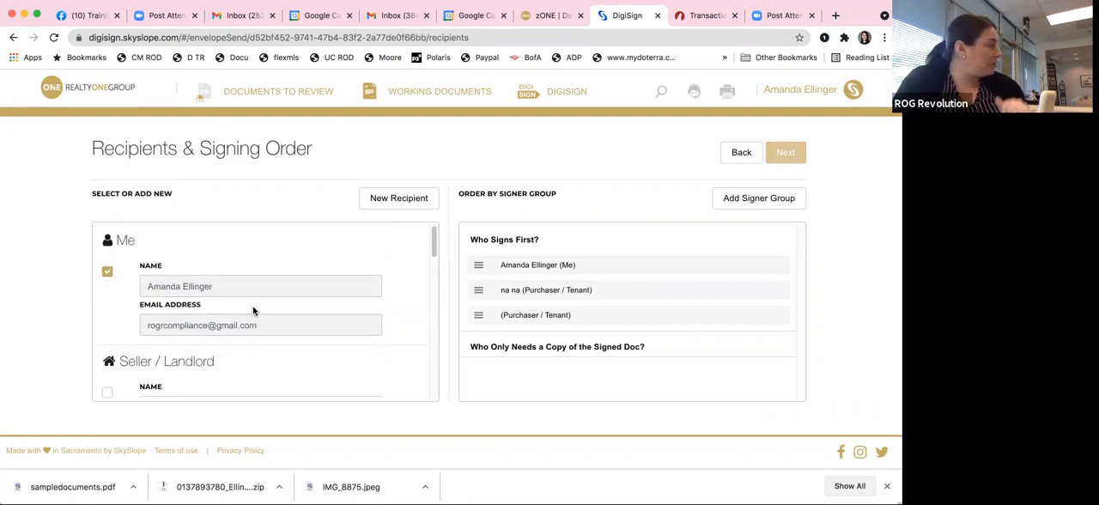
Step: Remove the second, blank Purchaser / Tenant from the envelope's recipients, along with any signature blocks assigned to it
{"action": "scroll", "coordinate": [235, 314], "scroll_direction": "down", "scroll_amount": 5}
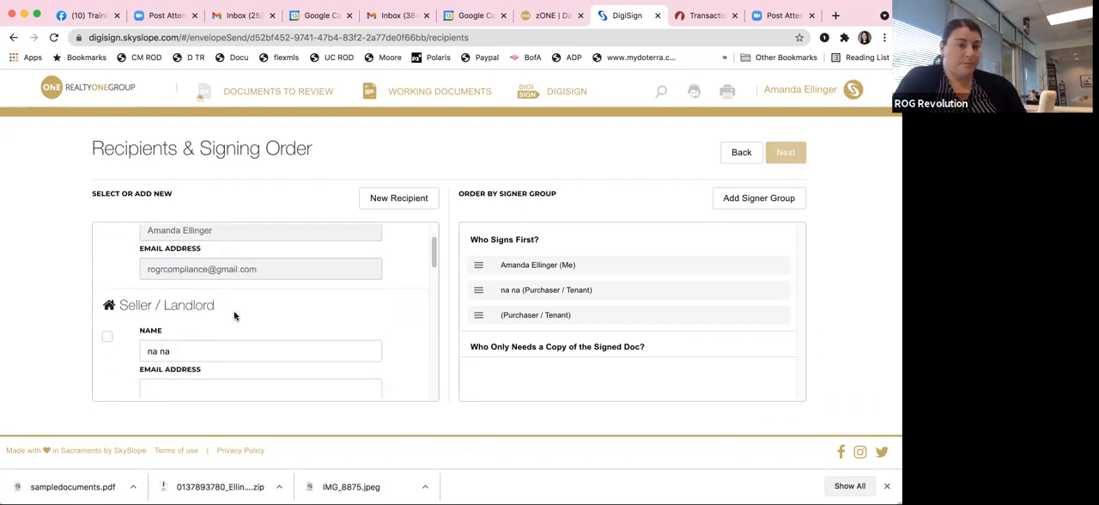
{"action": "scroll", "coordinate": [236, 314], "scroll_direction": "down", "scroll_amount": 3}
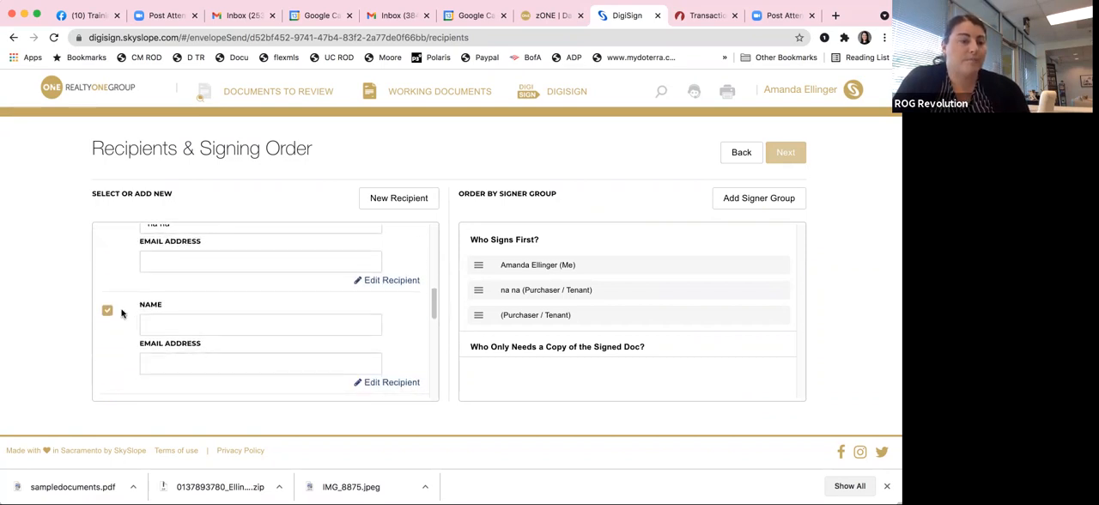
{"action": "left_click", "coordinate": [106, 312]}
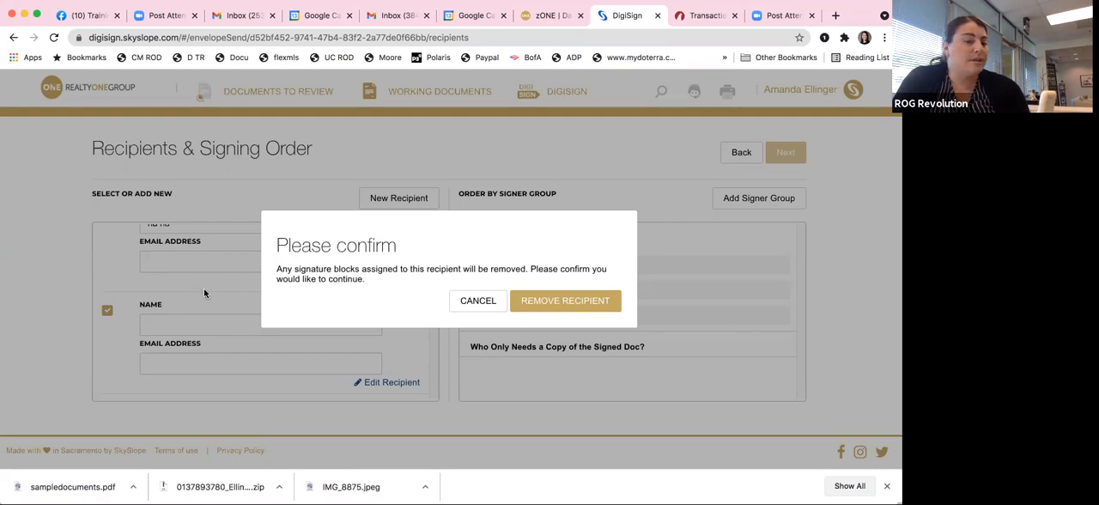
{"action": "left_click", "coordinate": [567, 301]}
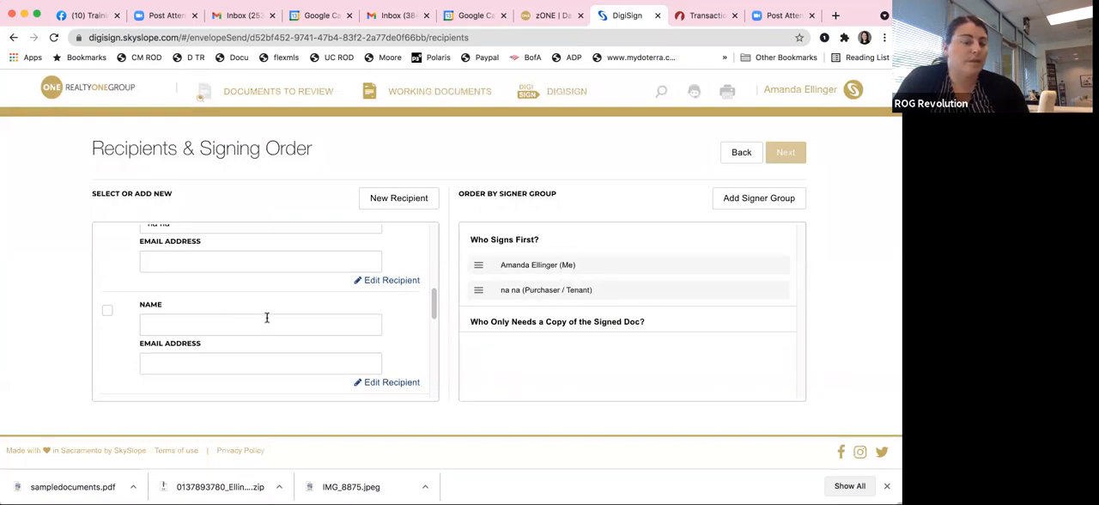
Step: Replace the placeholder name of the first Purchaser / Tenant recipient with the buyer's full name
{"action": "scroll", "coordinate": [267, 318], "scroll_direction": "up", "scroll_amount": 1}
{"action": "left_click_drag", "start_coordinate": [190, 303], "coordinate": [82, 297]}
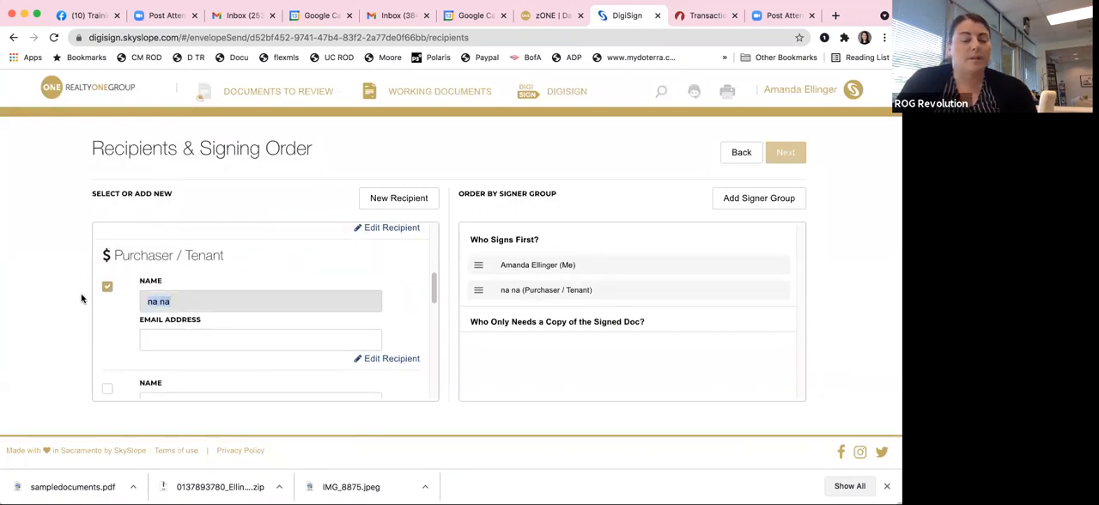
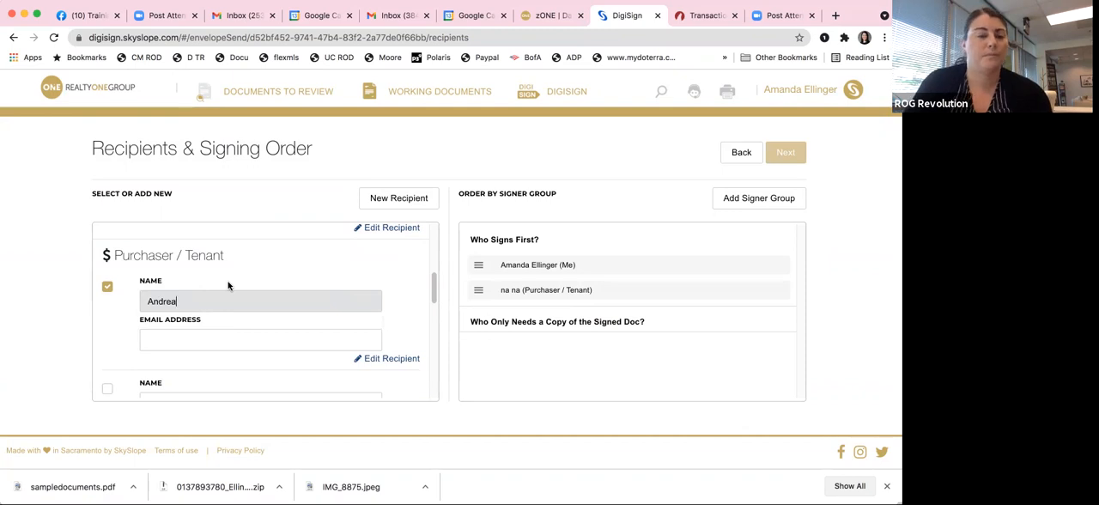
{"action": "scroll", "coordinate": [230, 285], "scroll_direction": "up", "scroll_amount": 3}
{"action": "scroll", "coordinate": [236, 286], "scroll_direction": "down", "scroll_amount": 3}
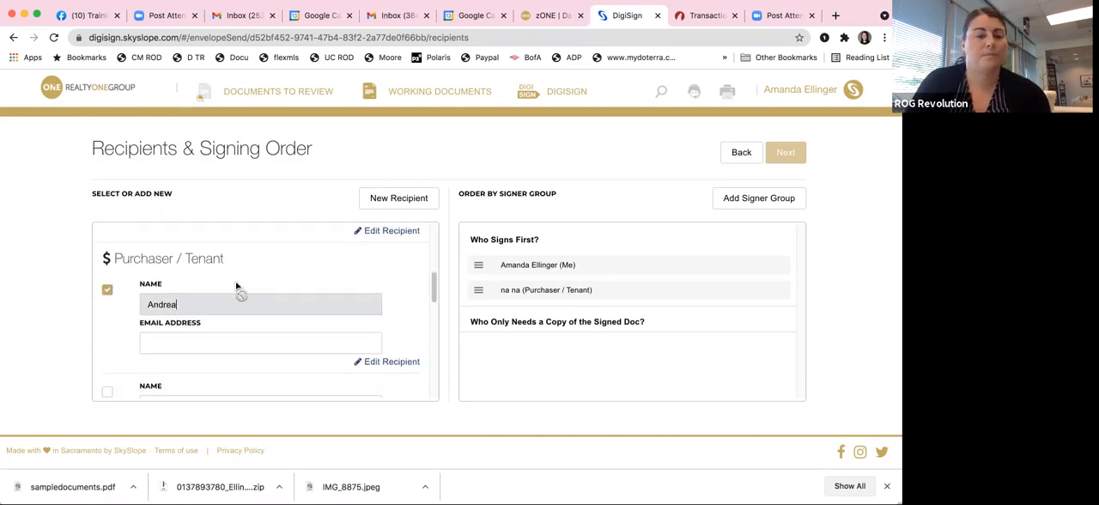
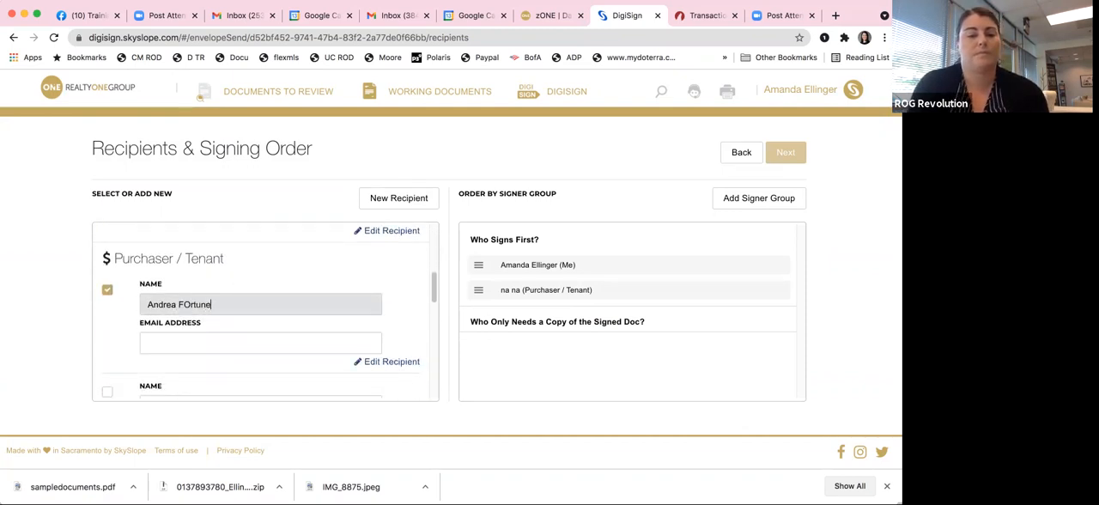
Step: Enter the buyer's e-mail address for the Purchaser / Tenant recipient and continue to the document fields
{"action": "key", "text": "Tab"}
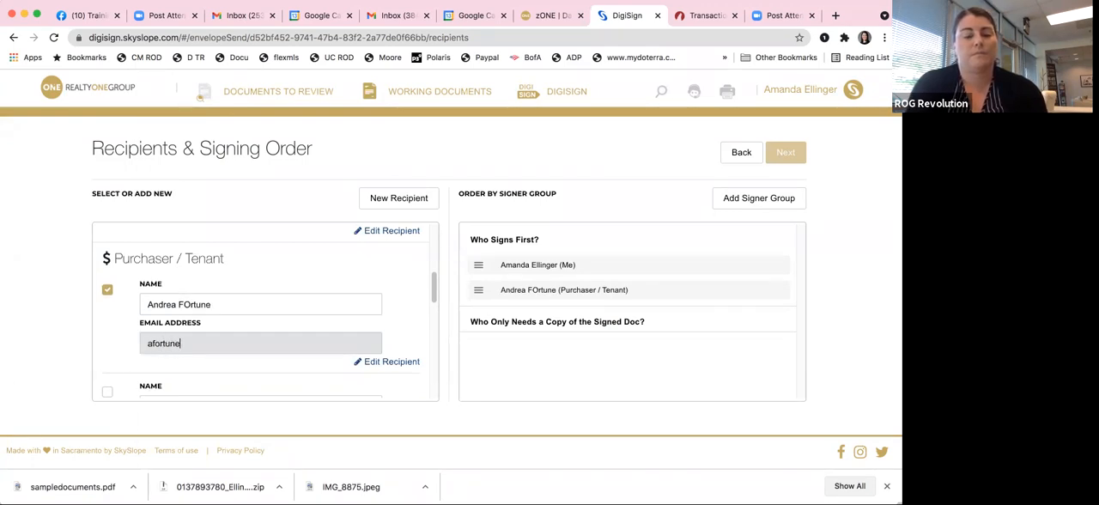
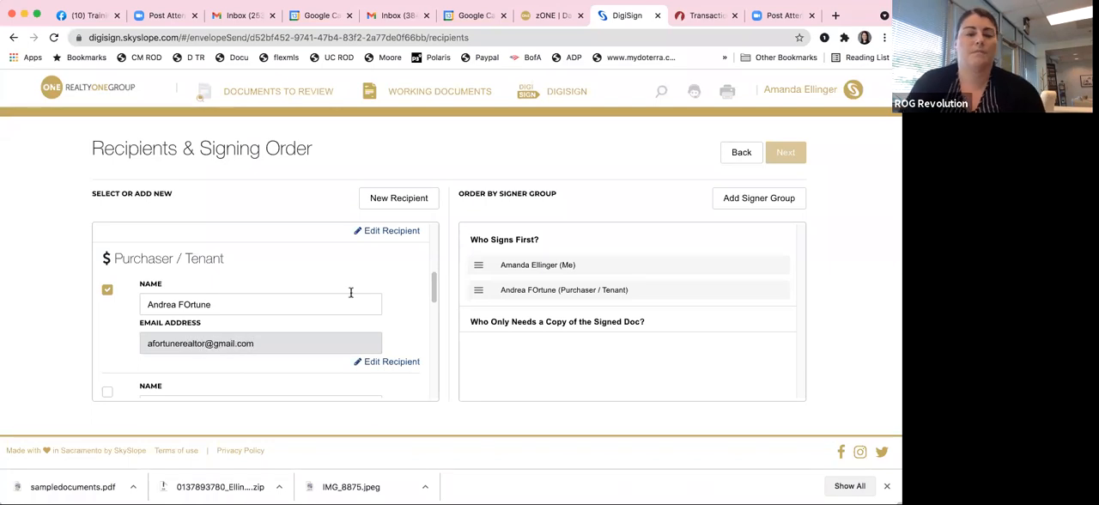
{"action": "left_click", "coordinate": [808, 180]}
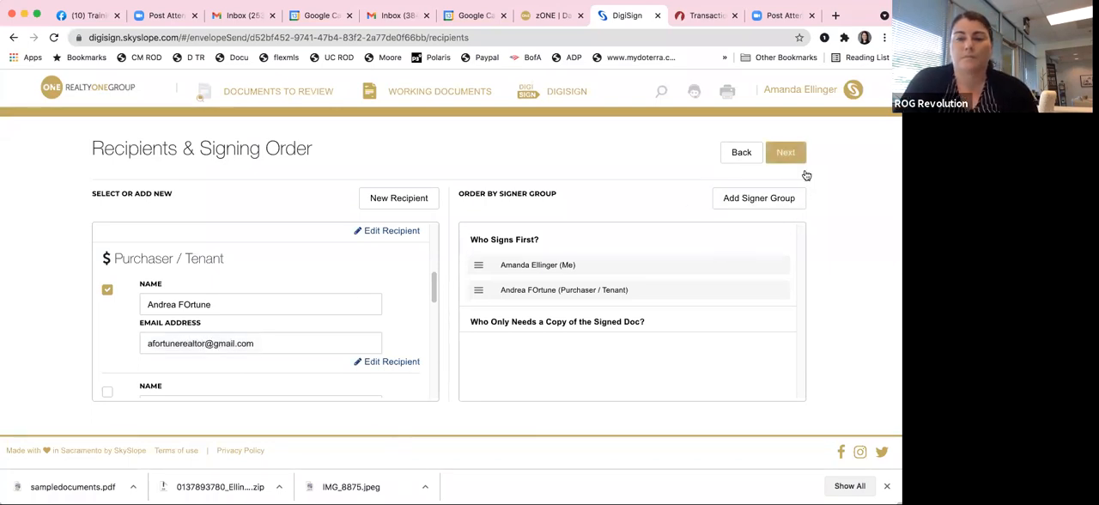
{"action": "left_click", "coordinate": [785, 153]}
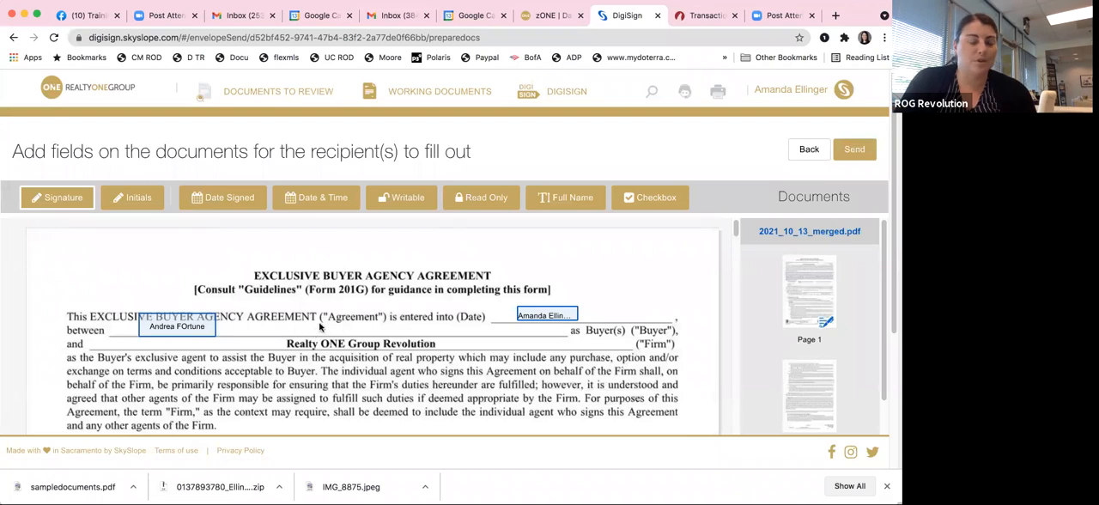
Step: Fill in the General Location writable field under Type of Property on page 1 with "meklenburg"
{"action": "scroll", "coordinate": [396, 353], "scroll_direction": "down", "scroll_amount": 10}
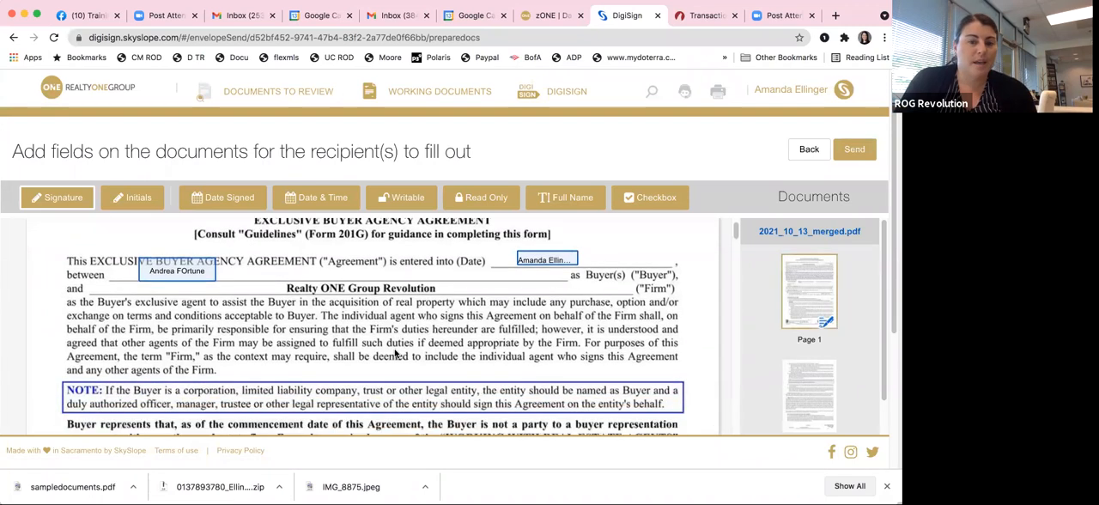
{"action": "scroll", "coordinate": [369, 388], "scroll_direction": "down", "scroll_amount": 2}
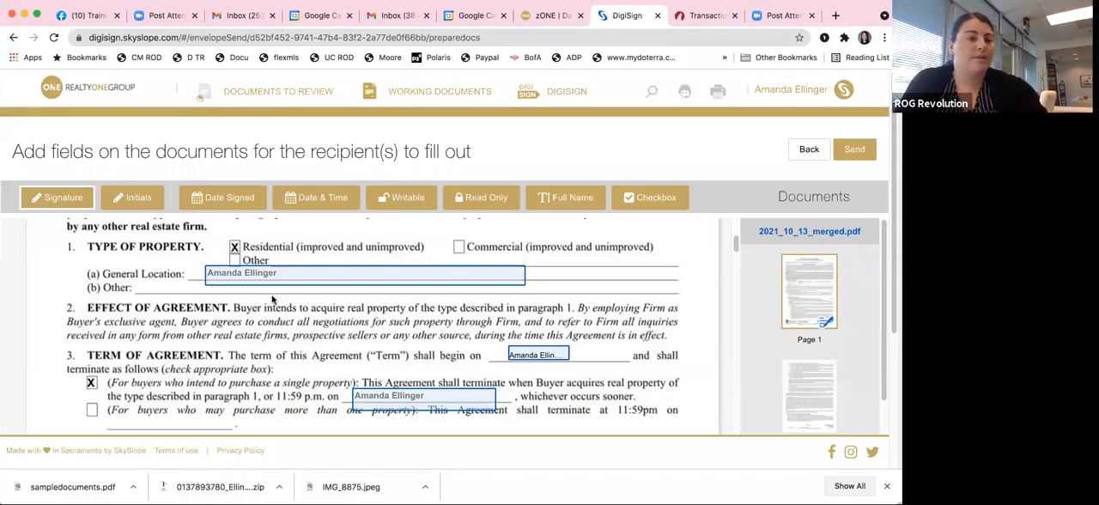
{"action": "left_click", "coordinate": [233, 272]}
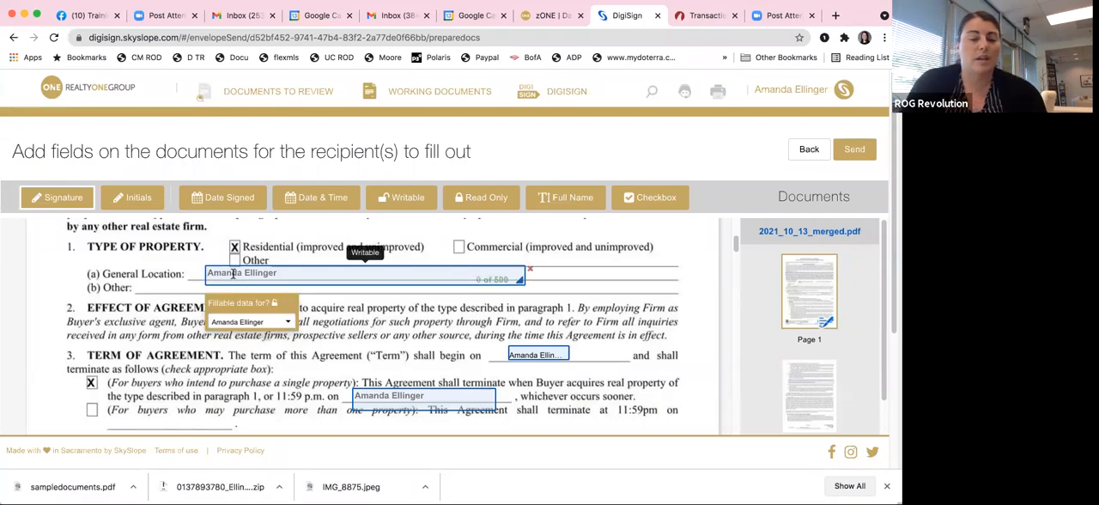
{"action": "type", "text": "mekl"}
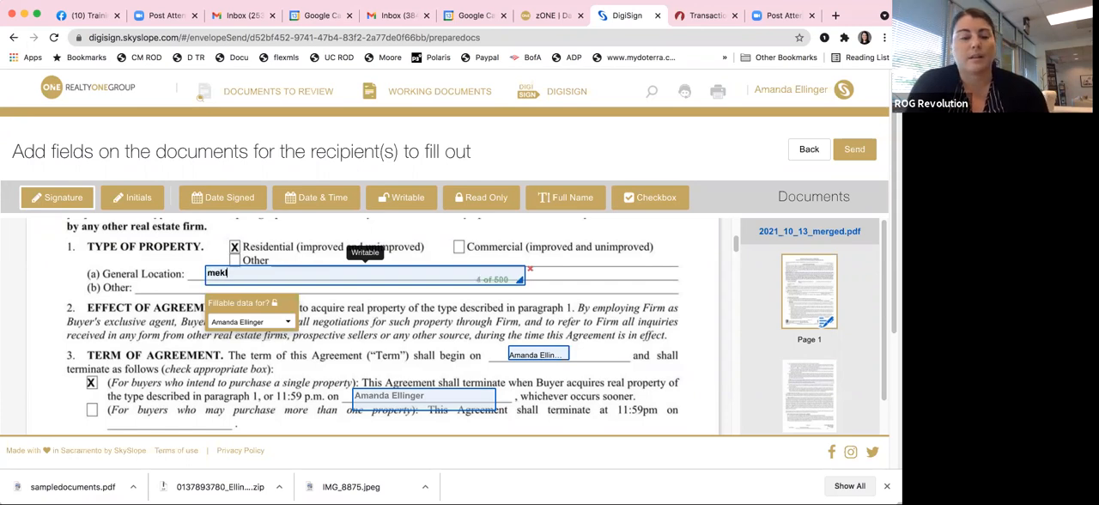
{"action": "type", "text": "enburd"}
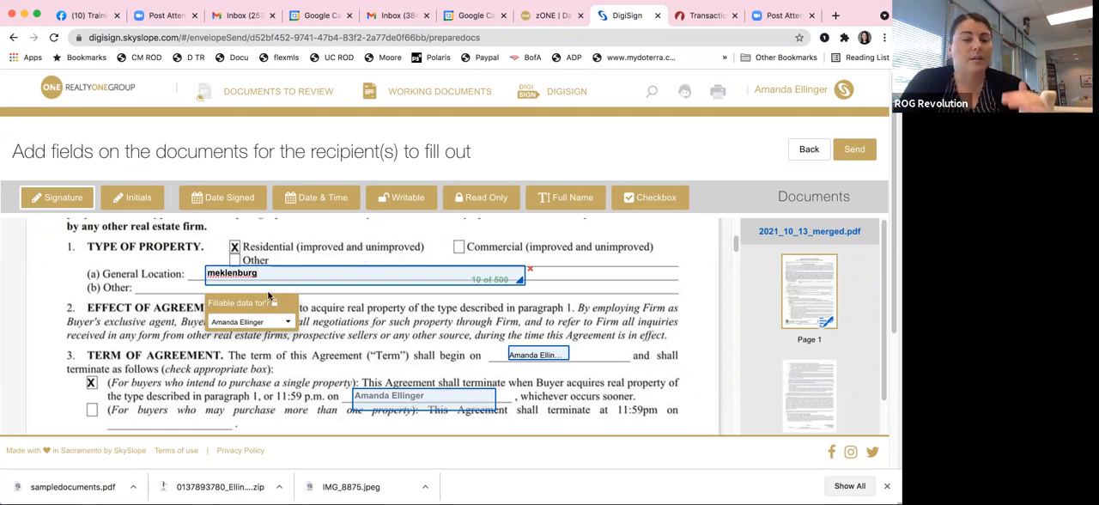
Step: Review the template's prefilled fields across the agreement, including the Term of Agreement date, the page 1 initials and the dual agency authorization section
{"action": "scroll", "coordinate": [351, 309], "scroll_direction": "down", "scroll_amount": 2}
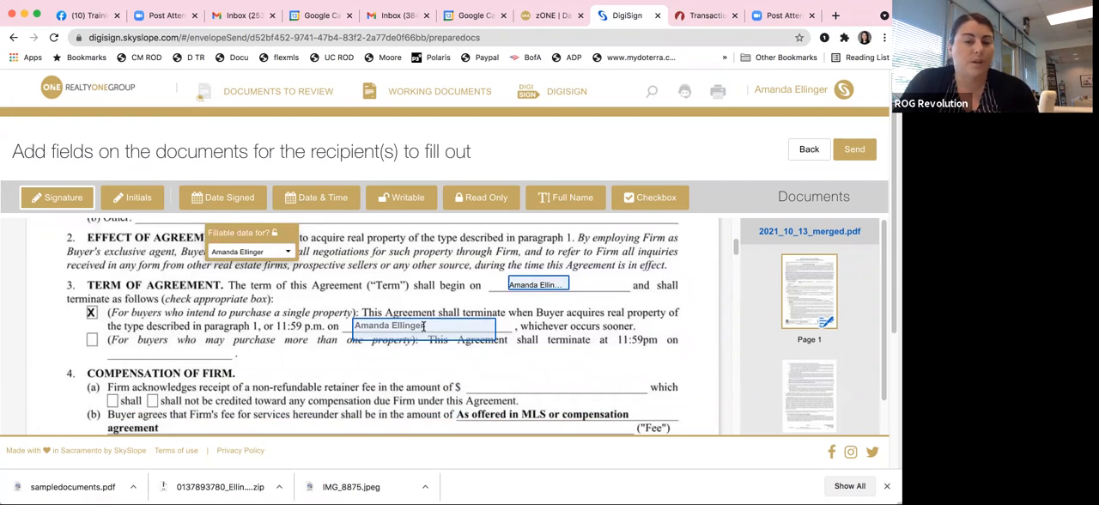
{"action": "scroll", "coordinate": [423, 326], "scroll_direction": "down", "scroll_amount": 3}
{"action": "scroll", "coordinate": [423, 327], "scroll_direction": "up", "scroll_amount": 3}
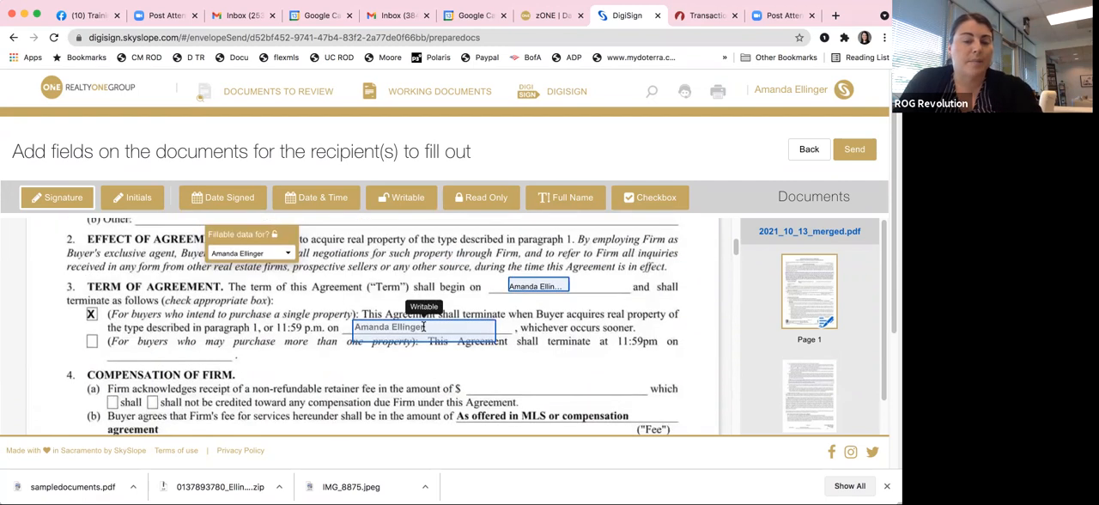
{"action": "left_click", "coordinate": [533, 284]}
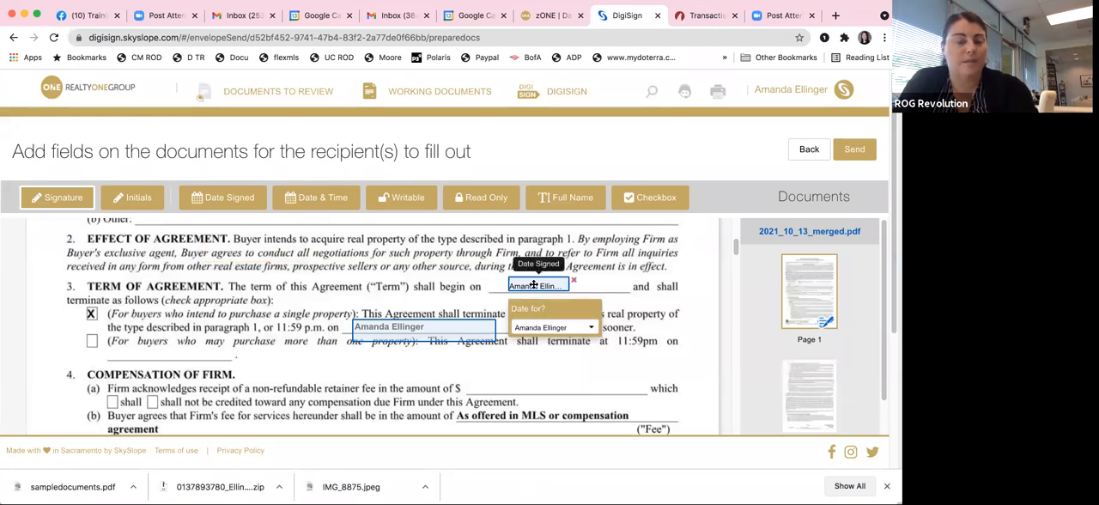
{"action": "scroll", "coordinate": [246, 255], "scroll_direction": "down", "scroll_amount": 10}
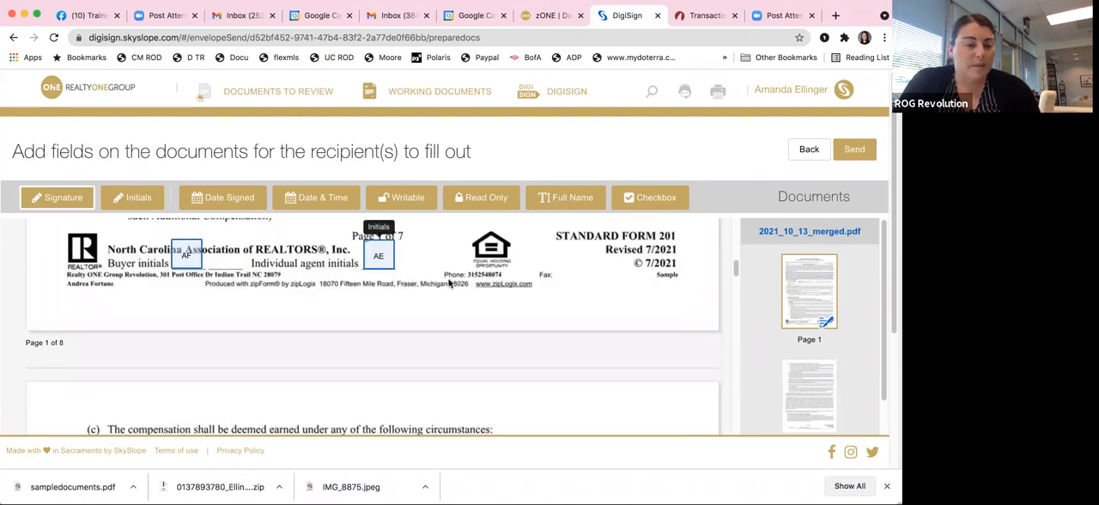
{"action": "scroll", "coordinate": [448, 283], "scroll_direction": "down", "scroll_amount": 5}
{"action": "scroll", "coordinate": [448, 283], "scroll_direction": "down", "scroll_amount": 8}
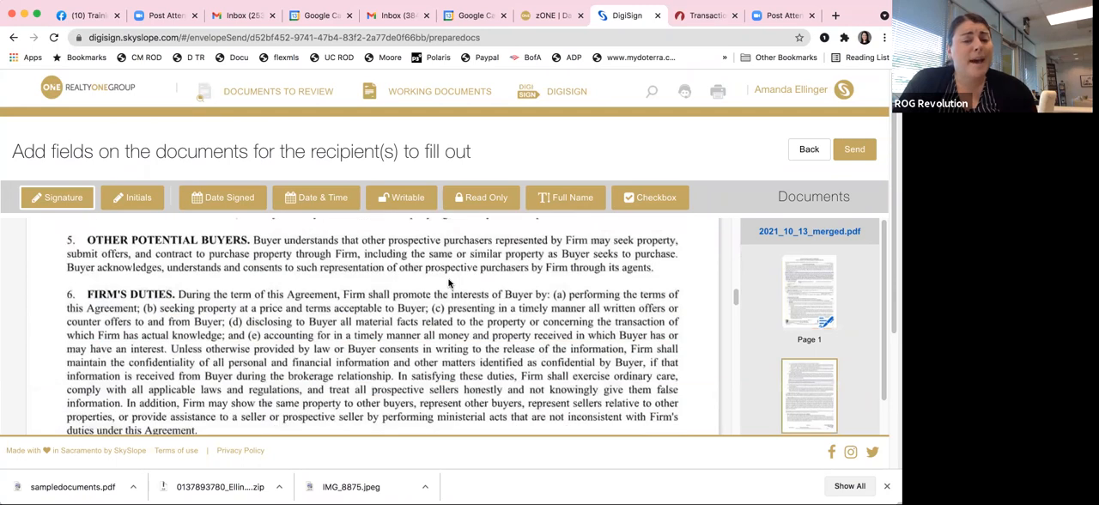
{"action": "scroll", "coordinate": [448, 283], "scroll_direction": "down", "scroll_amount": 10}
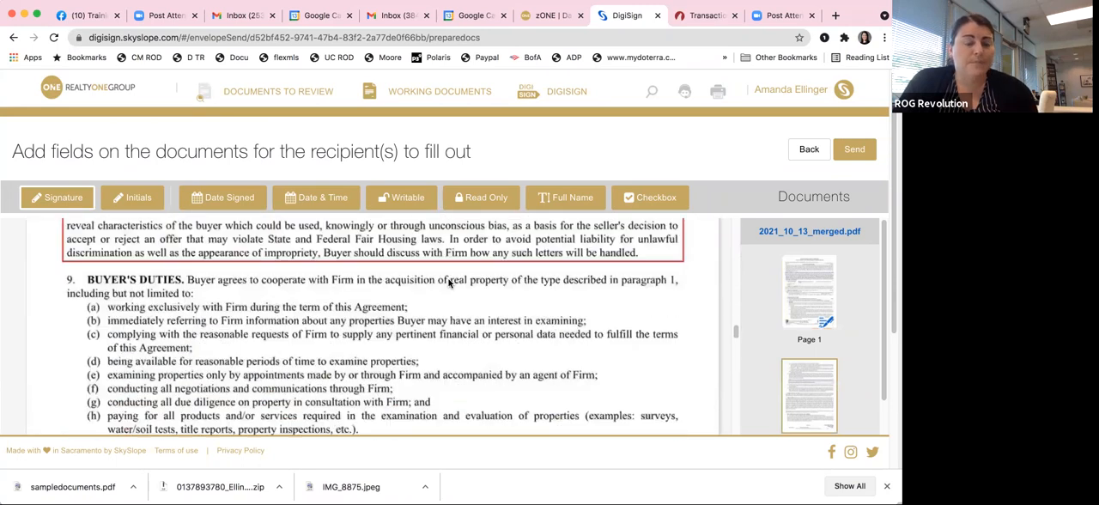
{"action": "scroll", "coordinate": [448, 283], "scroll_direction": "down", "scroll_amount": 10}
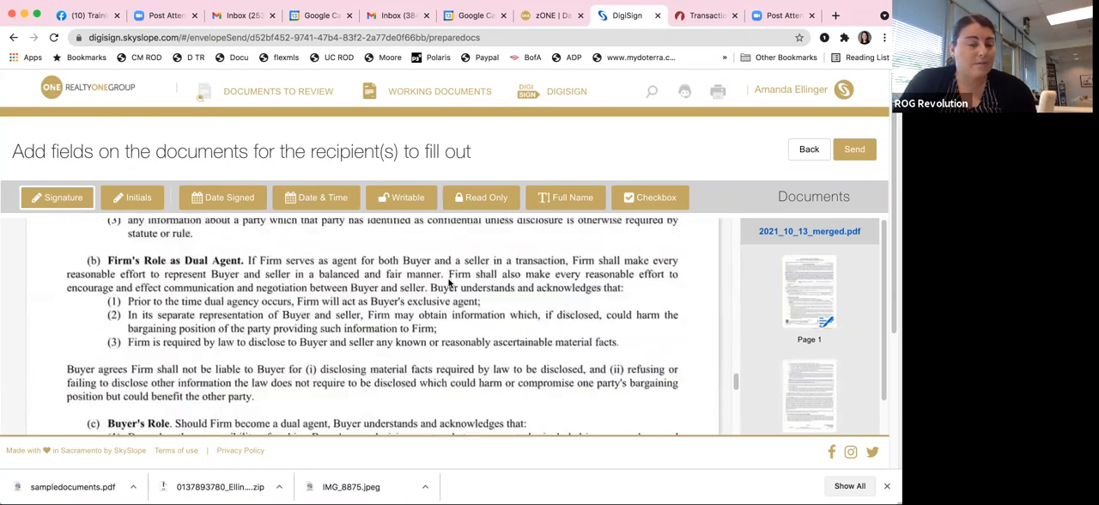
{"action": "scroll", "coordinate": [448, 284], "scroll_direction": "up", "scroll_amount": 10}
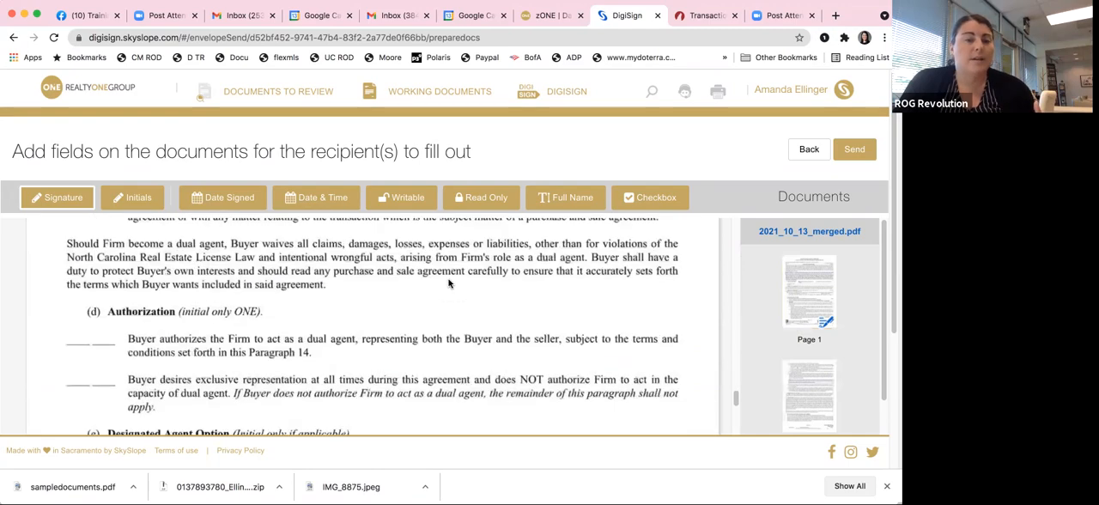
{"action": "scroll", "coordinate": [448, 284], "scroll_direction": "up", "scroll_amount": 15}
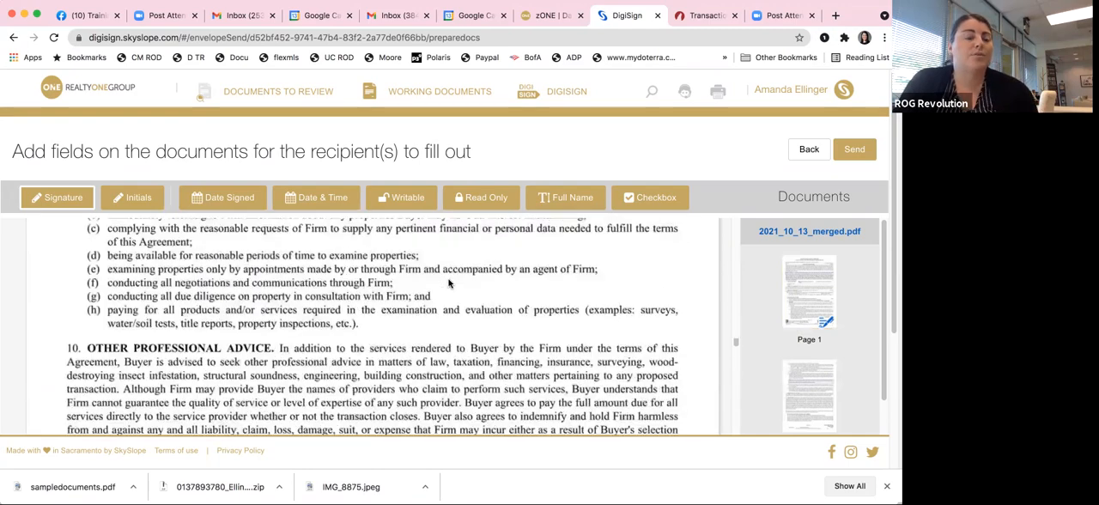
{"action": "scroll", "coordinate": [448, 284], "scroll_direction": "up", "scroll_amount": 8}
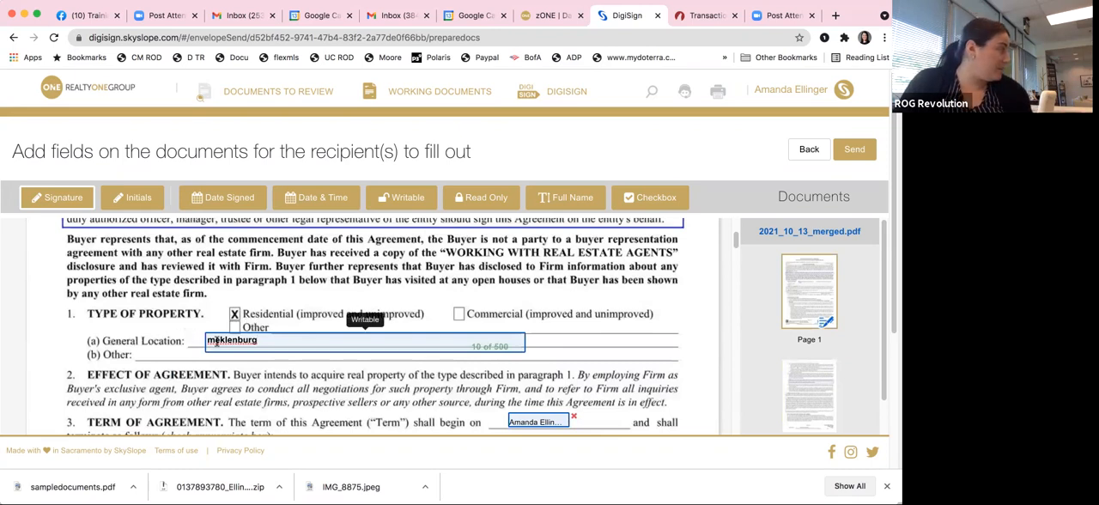
{"action": "scroll", "coordinate": [282, 335], "scroll_direction": "down", "scroll_amount": 3}
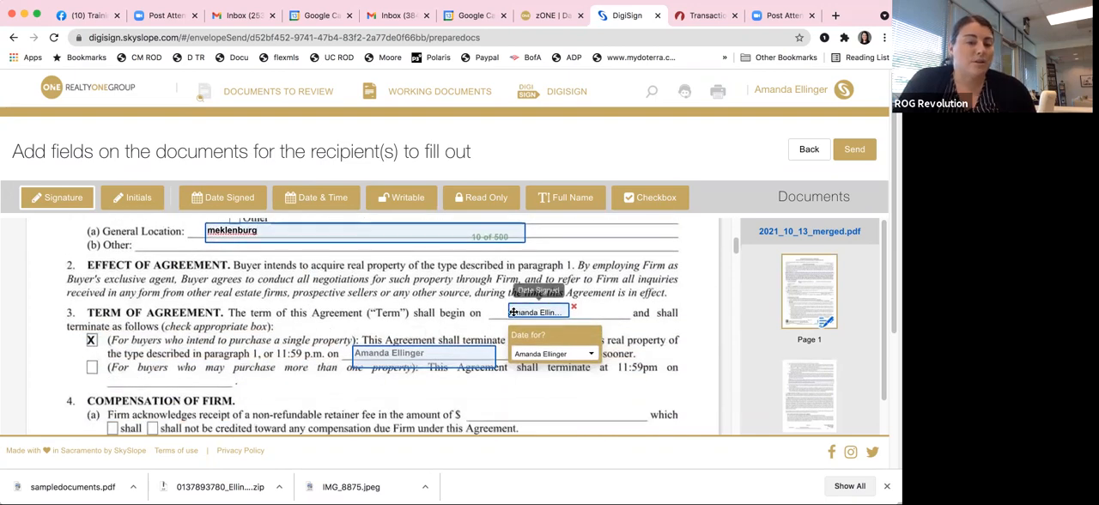
{"action": "scroll", "coordinate": [494, 309], "scroll_direction": "down", "scroll_amount": 1}
{"action": "scroll", "coordinate": [492, 309], "scroll_direction": "down", "scroll_amount": 15}
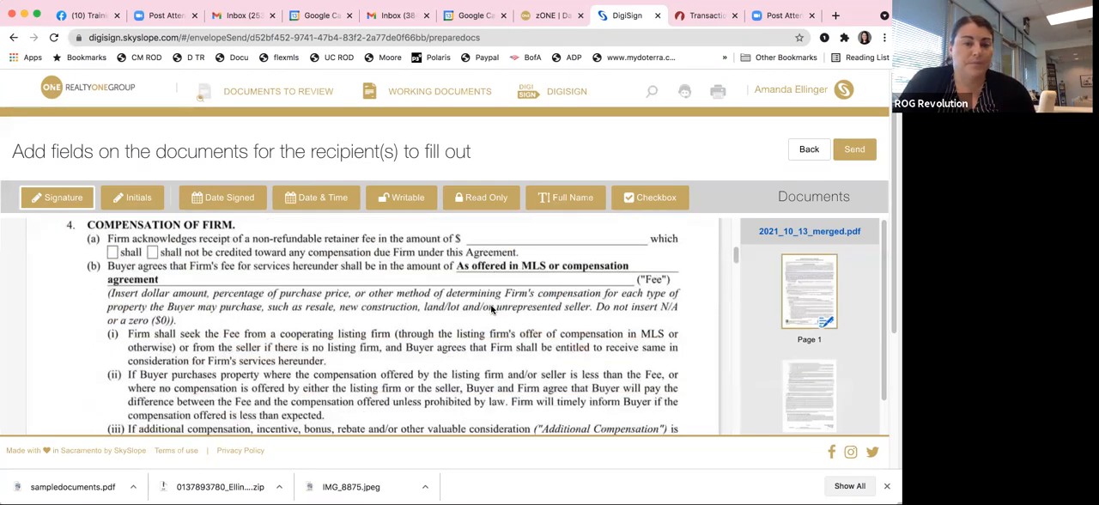
{"action": "scroll", "coordinate": [530, 287], "scroll_direction": "up", "scroll_amount": 10}
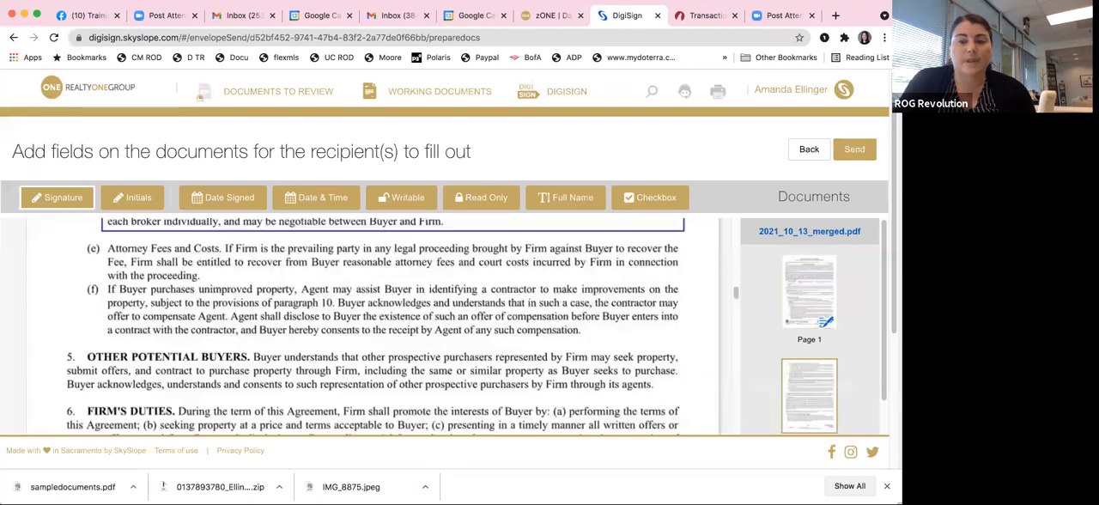
Step: Send the envelope for signatures with the prefilled subject and no message
{"action": "left_click", "coordinate": [854, 149]}
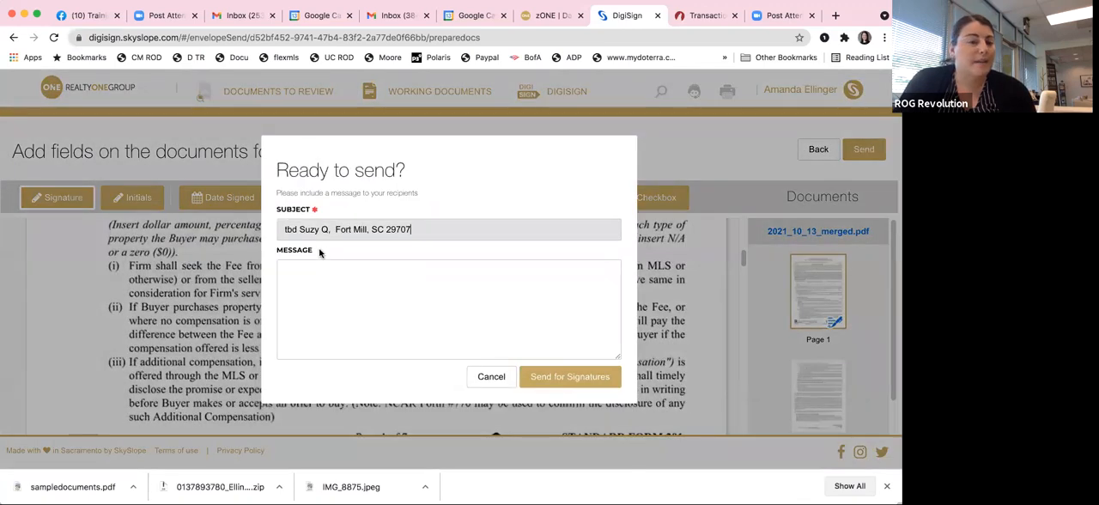
{"action": "left_click_drag", "start_coordinate": [280, 230], "coordinate": [331, 229]}
{"action": "left_click", "coordinate": [429, 229]}
{"action": "left_click", "coordinate": [278, 229]}
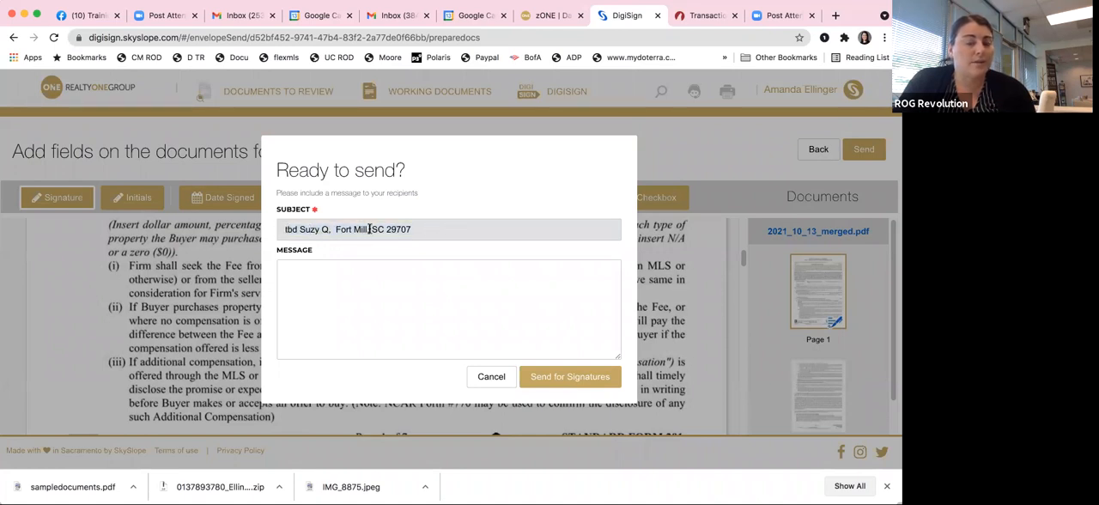
{"action": "left_click", "coordinate": [348, 288]}
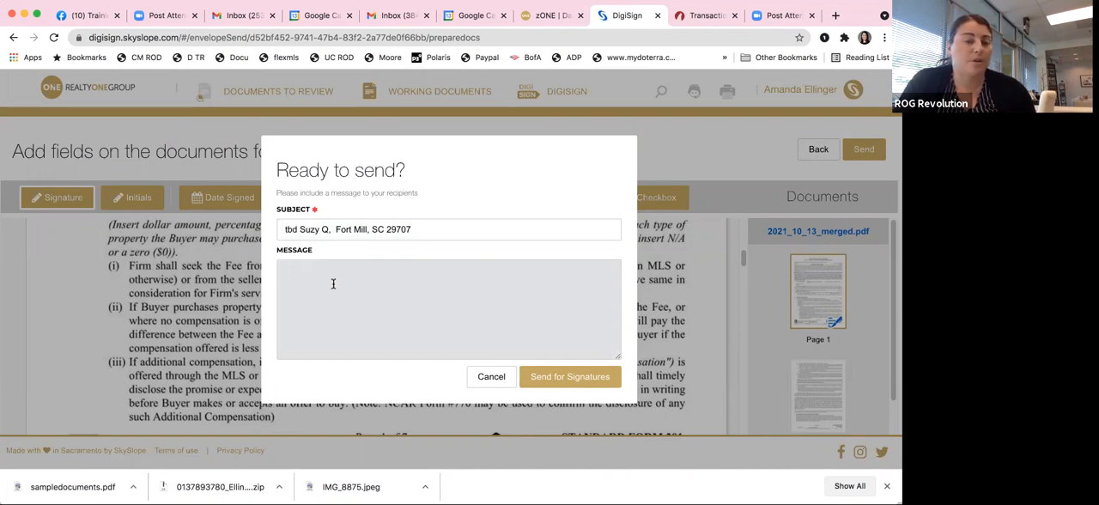
{"action": "left_click", "coordinate": [571, 376]}
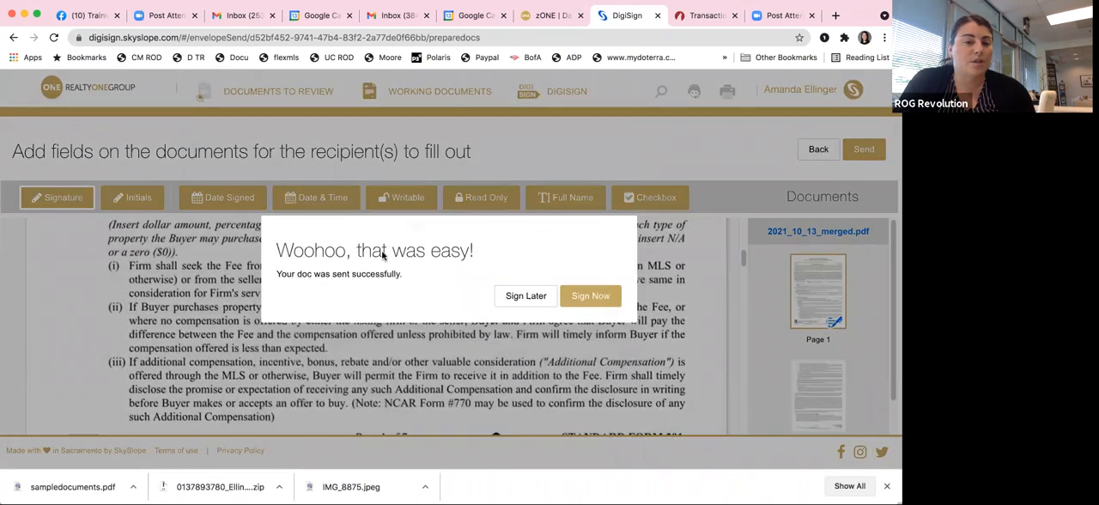
Step: Choose to sign the sent document immediately, adopt the second signature style and agree to the consumer consent disclosure
{"action": "left_click", "coordinate": [592, 297]}
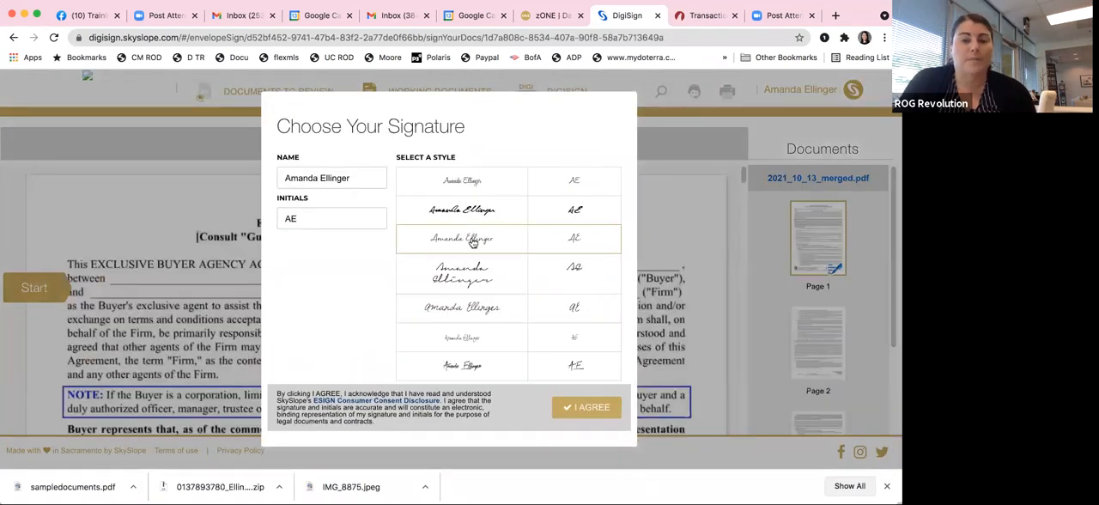
{"action": "left_click", "coordinate": [469, 206]}
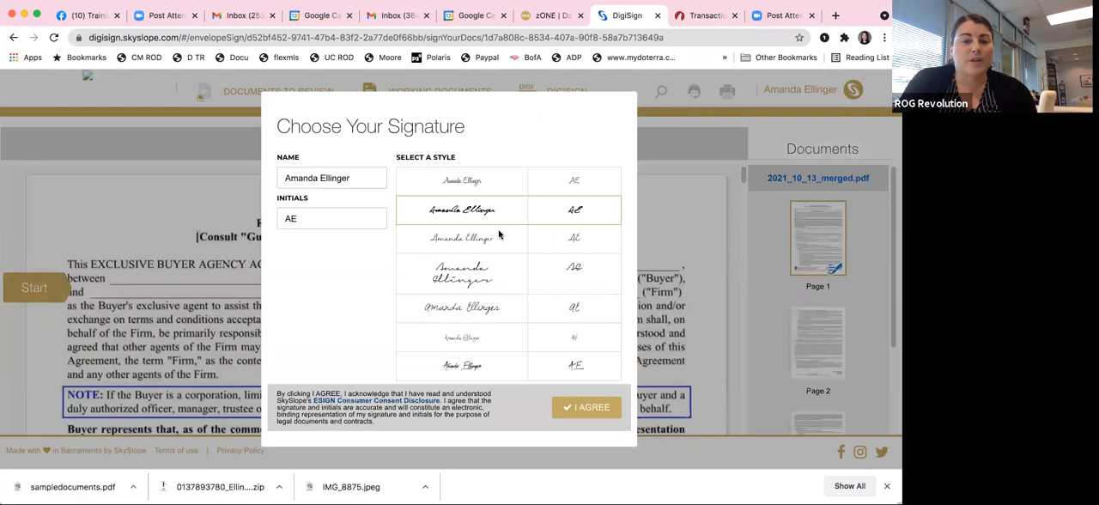
{"action": "left_click", "coordinate": [599, 415]}
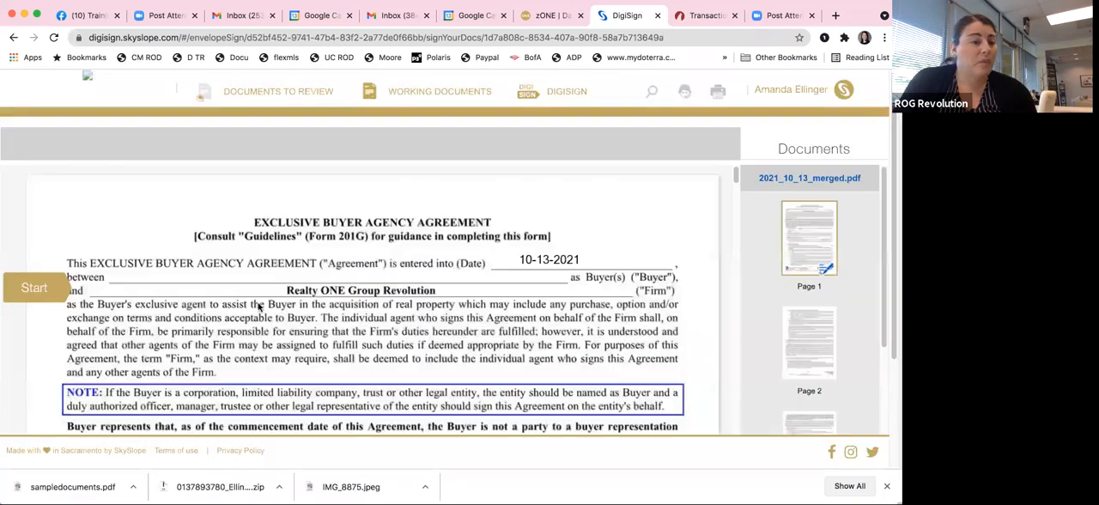
Step: Start signing and change the General Location field on page 1 to "Mecklenburg and surrounding counties"
{"action": "left_click", "coordinate": [41, 290]}
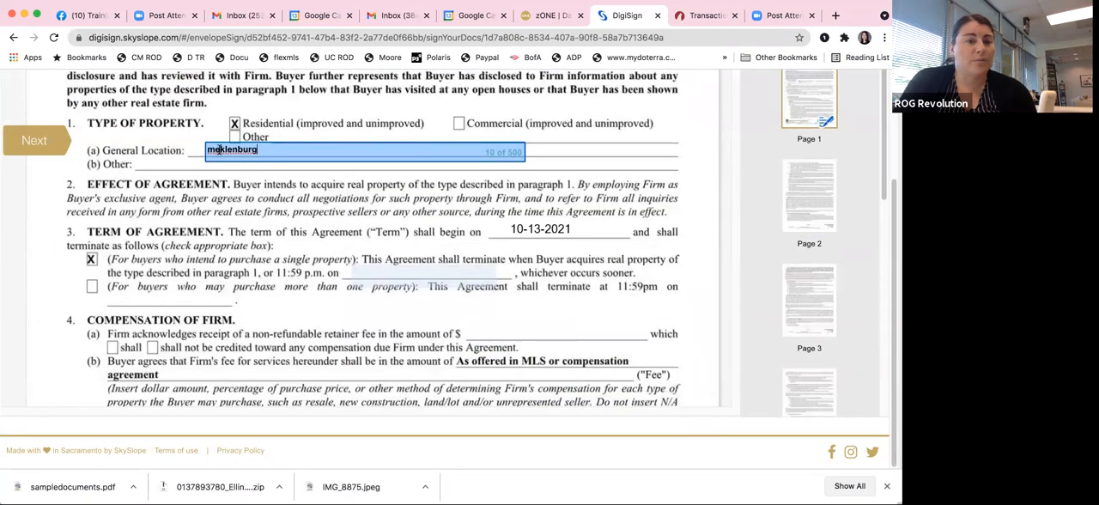
{"action": "left_click", "coordinate": [219, 149]}
{"action": "type", "text": "c"}
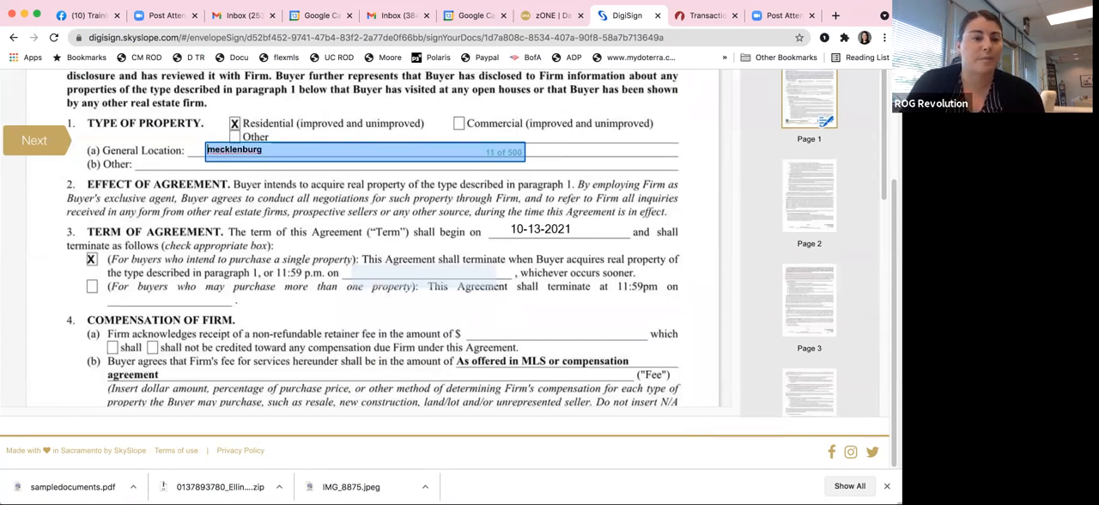
{"action": "key", "text": "BackSpace"}
{"action": "type", "text": "Mecklenburg"}
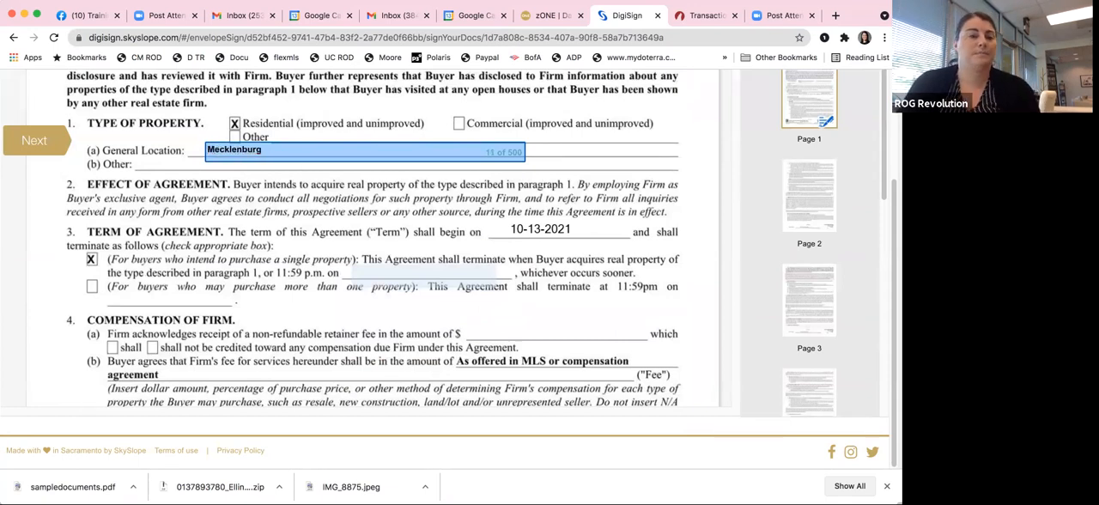
{"action": "type", "text": " and surrounding countie"}
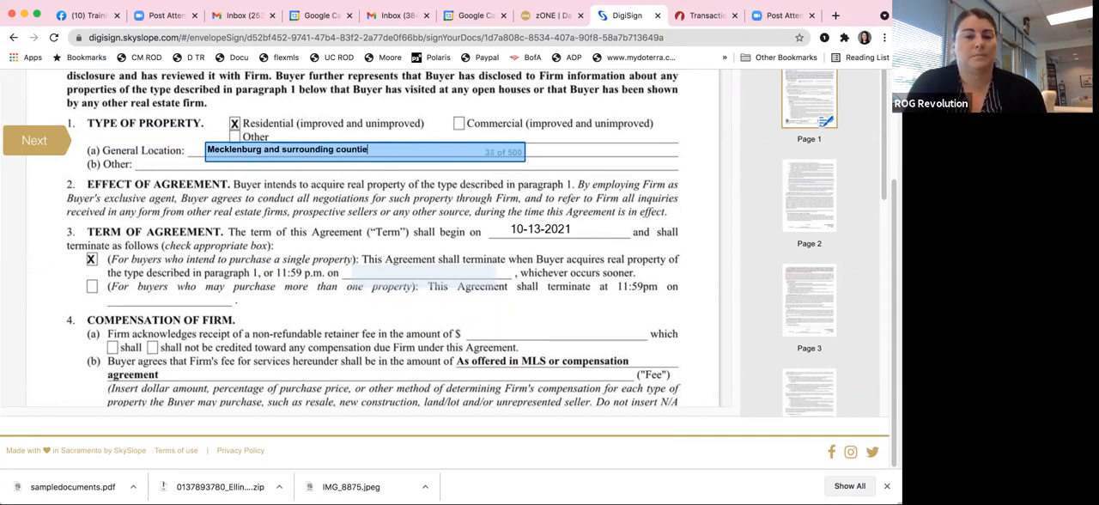
{"action": "type", "text": "s"}
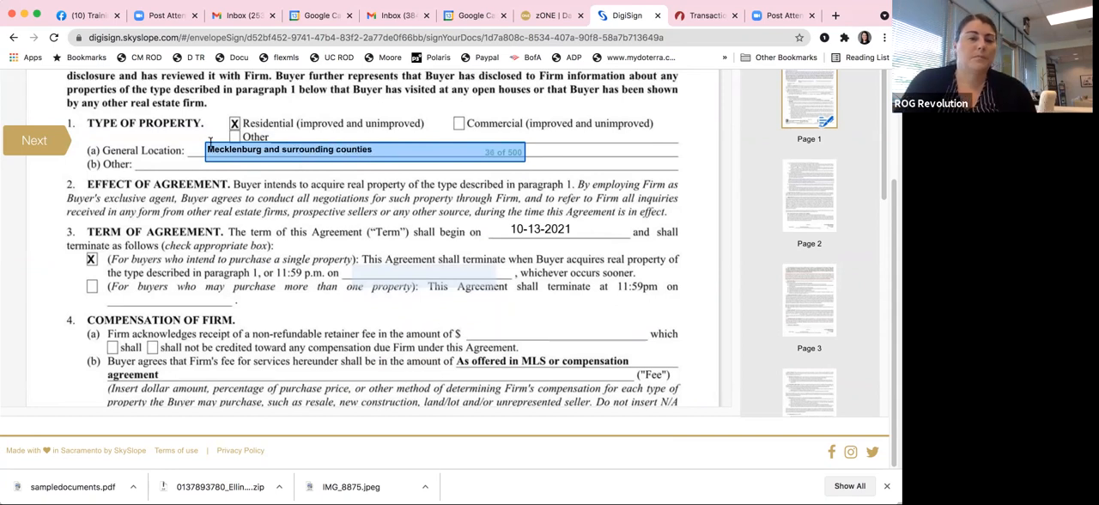
Step: Enter 10/15/2022 as the termination date for a single-property buyer in the Term of Agreement section
{"action": "left_click", "coordinate": [36, 141]}
{"action": "scroll", "coordinate": [413, 259], "scroll_direction": "down", "scroll_amount": 1}
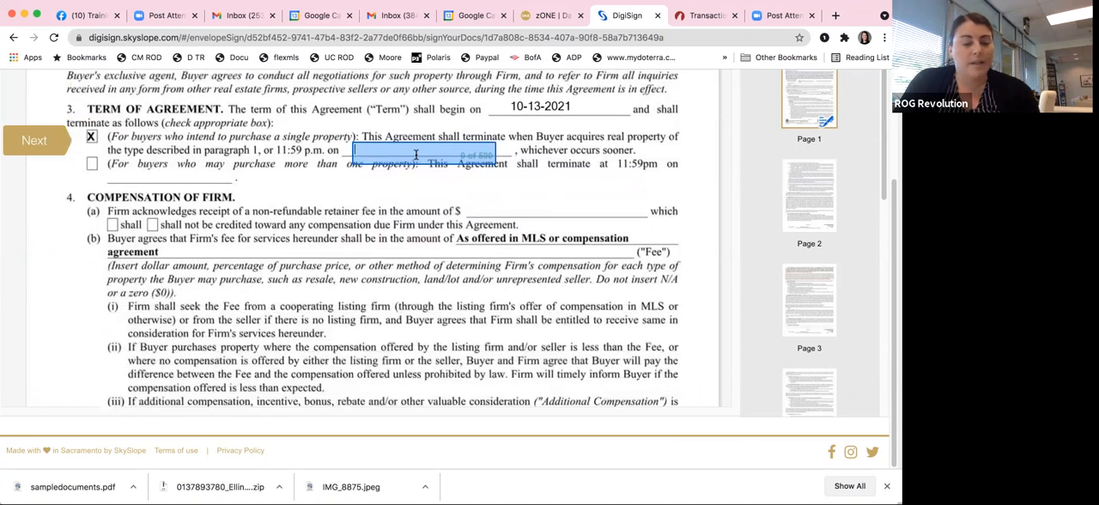
{"action": "type", "text": "10/15/2022"}
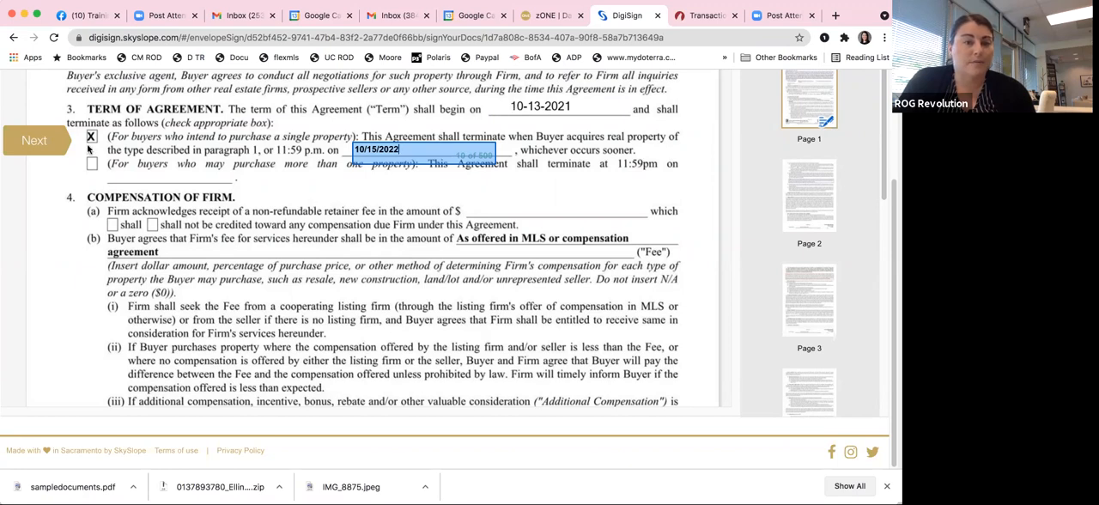
Step: Place the individual agent's initials at the end of page 1 and submit the completed signing
{"action": "left_click", "coordinate": [59, 143]}
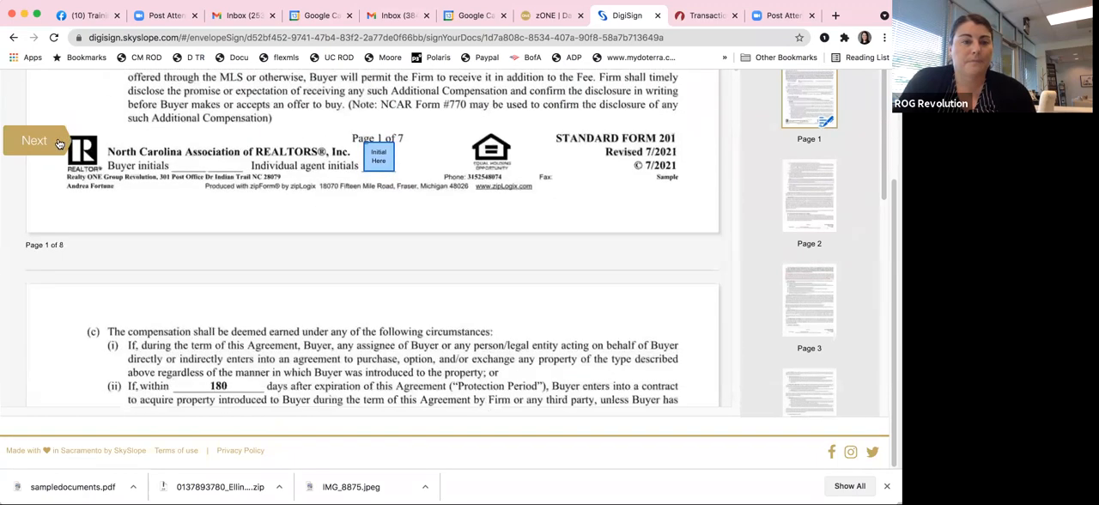
{"action": "left_click", "coordinate": [368, 155]}
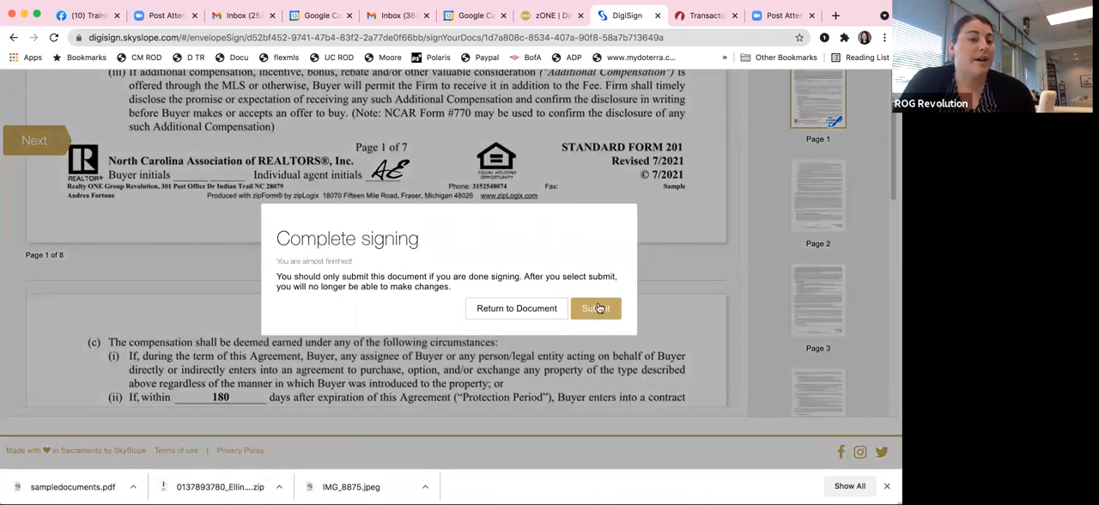
{"action": "left_click", "coordinate": [598, 308]}
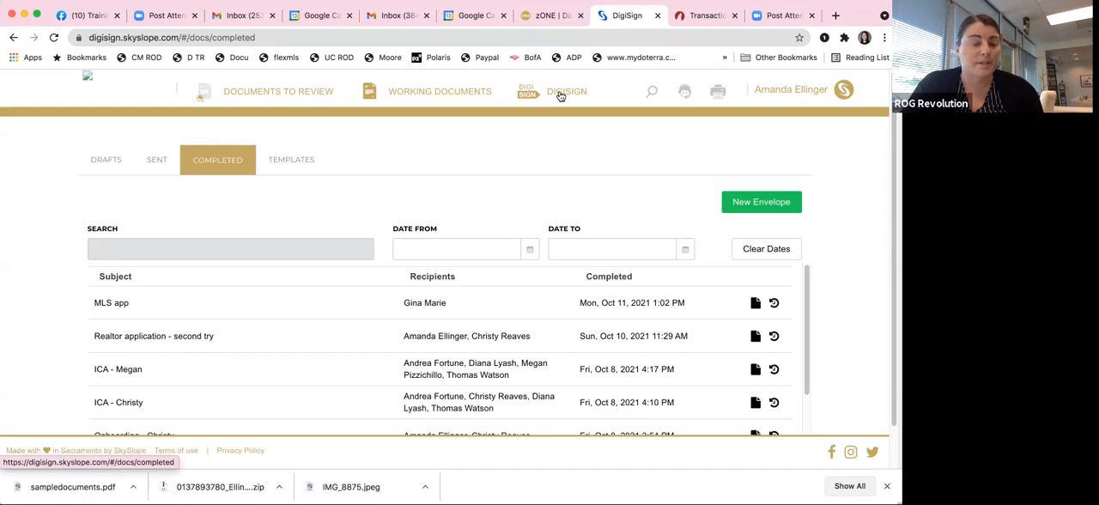
Step: Find the Fort Mill envelope among the sent envelopes and examine its history of deliveries, agreements and completed signers
{"action": "left_click", "coordinate": [159, 162]}
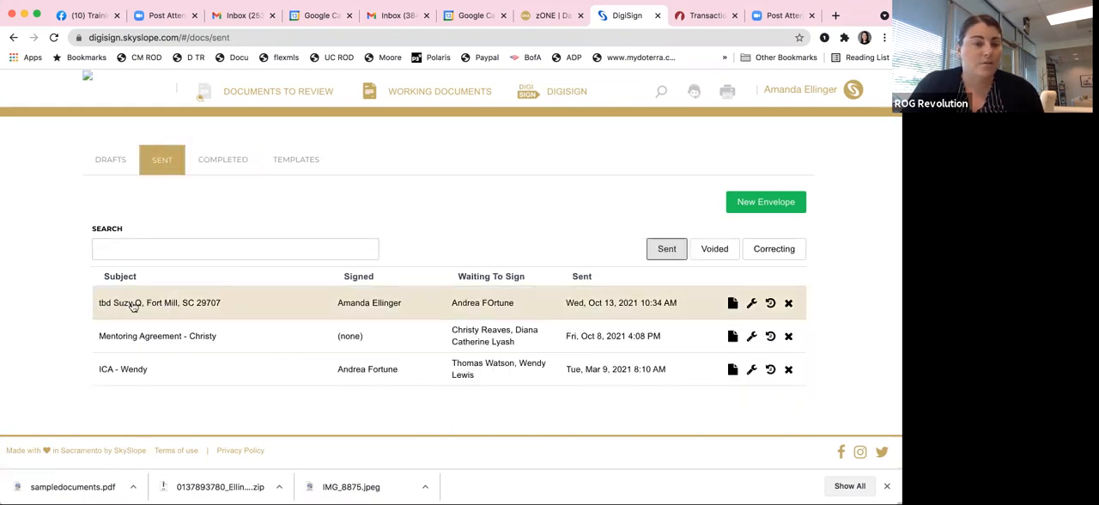
{"action": "left_click", "coordinate": [771, 303]}
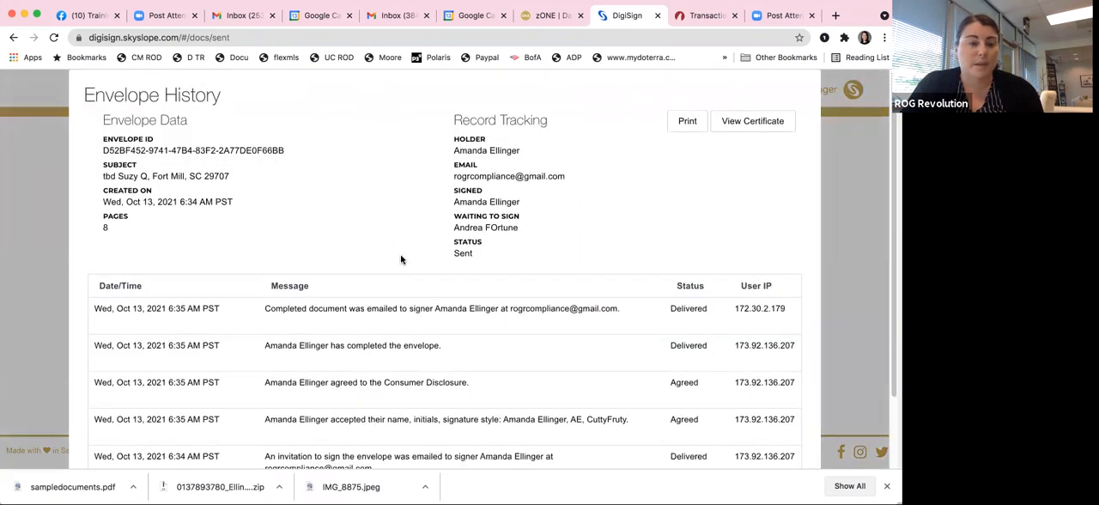
{"action": "scroll", "coordinate": [400, 259], "scroll_direction": "down", "scroll_amount": 2}
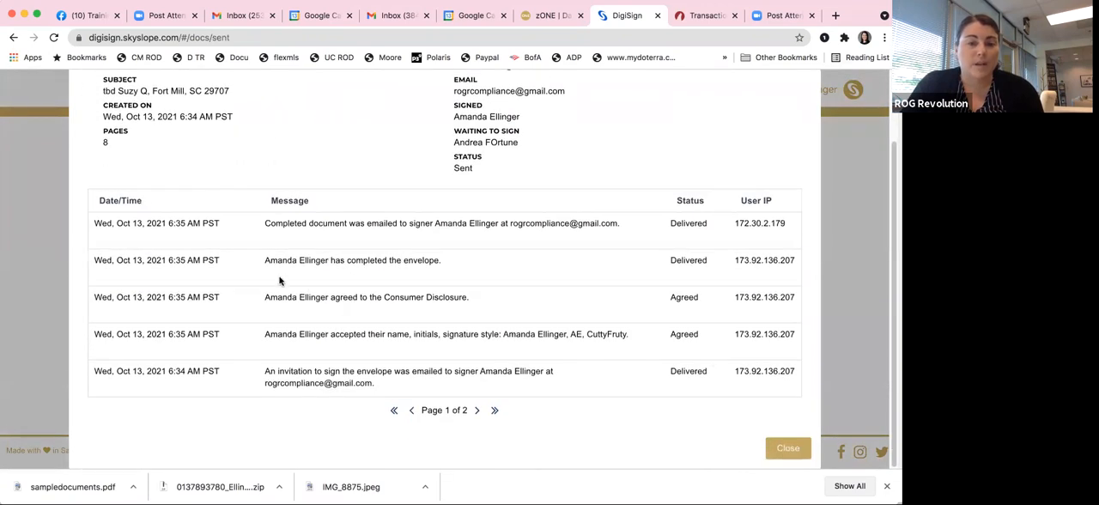
{"action": "scroll", "coordinate": [530, 260], "scroll_direction": "up", "scroll_amount": 2}
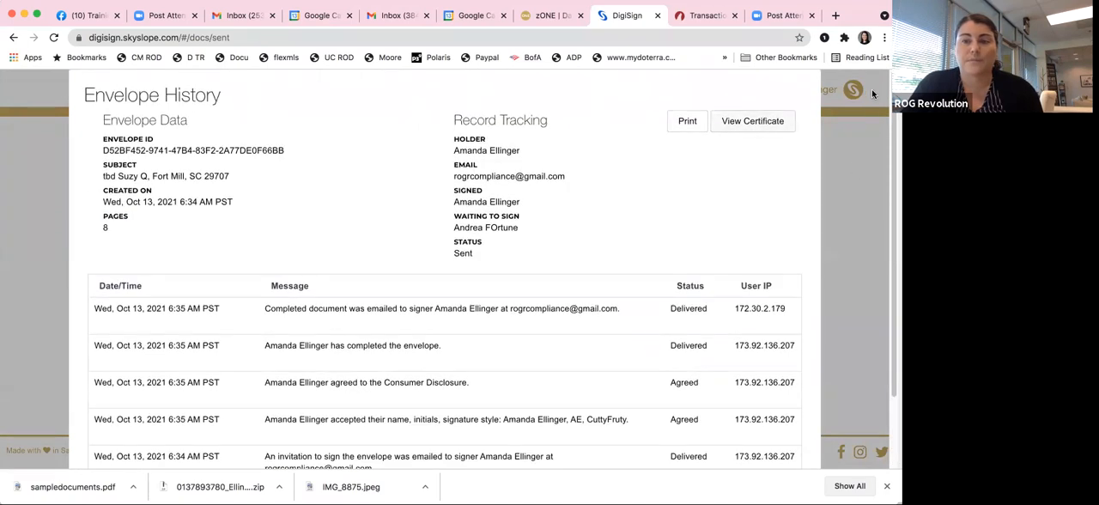
{"action": "left_click", "coordinate": [850, 178]}
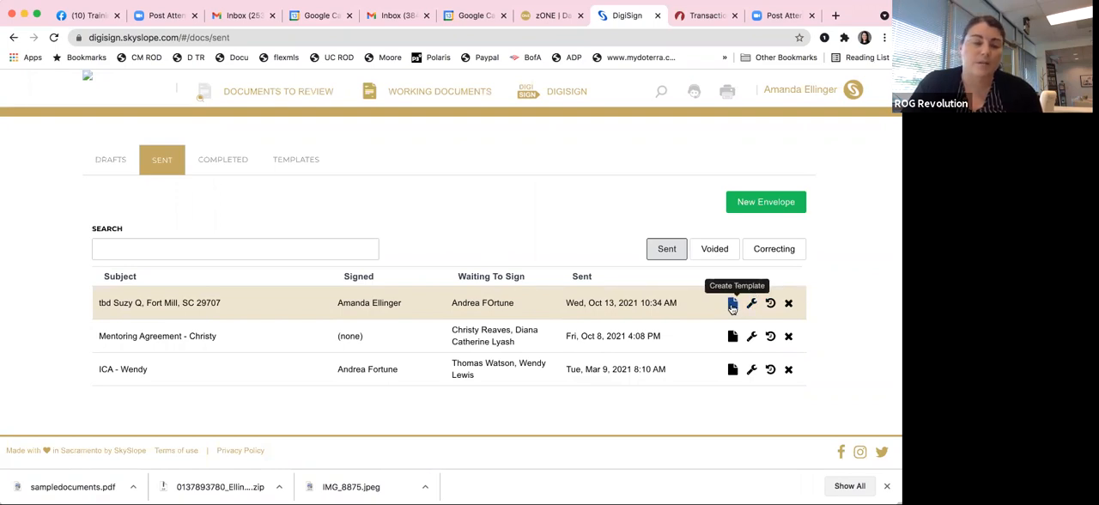
{"action": "left_click", "coordinate": [770, 304]}
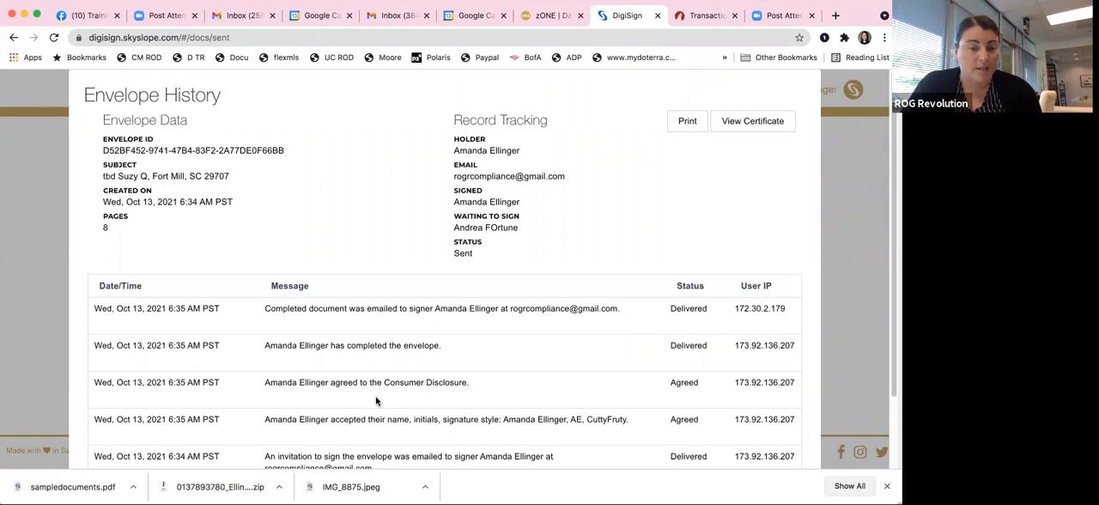
{"action": "scroll", "coordinate": [375, 400], "scroll_direction": "down", "scroll_amount": 2}
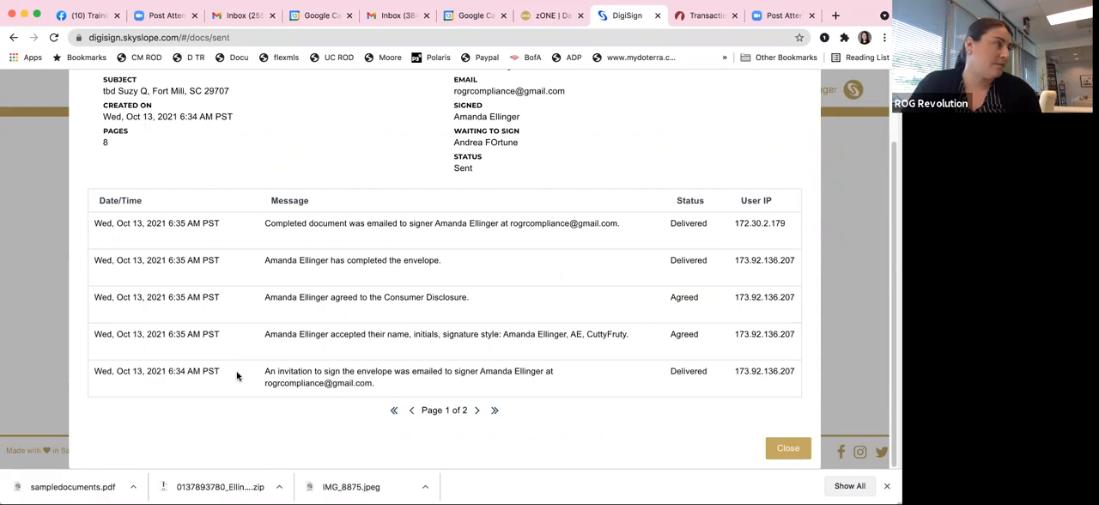
{"action": "scroll", "coordinate": [455, 375], "scroll_direction": "up", "scroll_amount": 2}
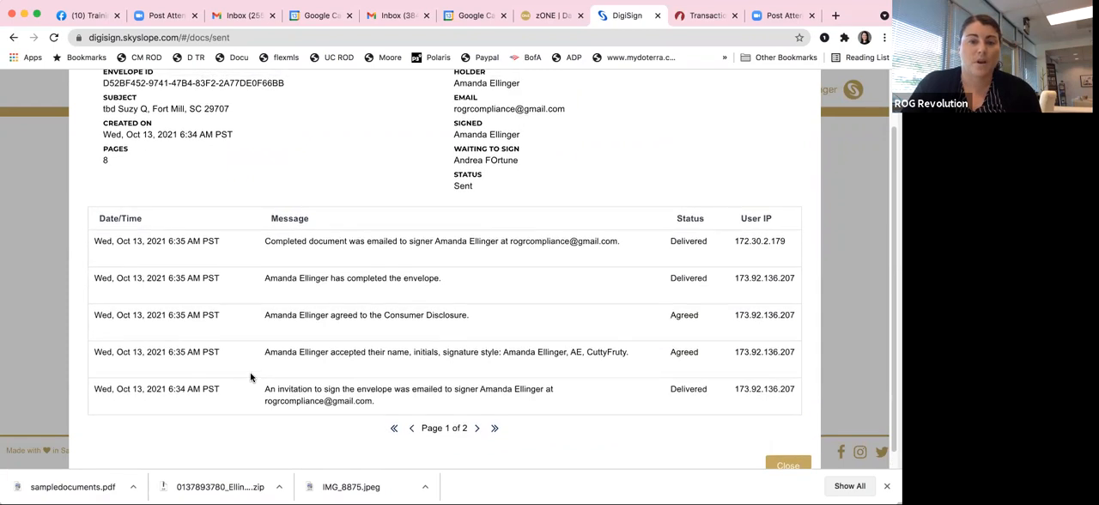
{"action": "left_click", "coordinate": [850, 252]}
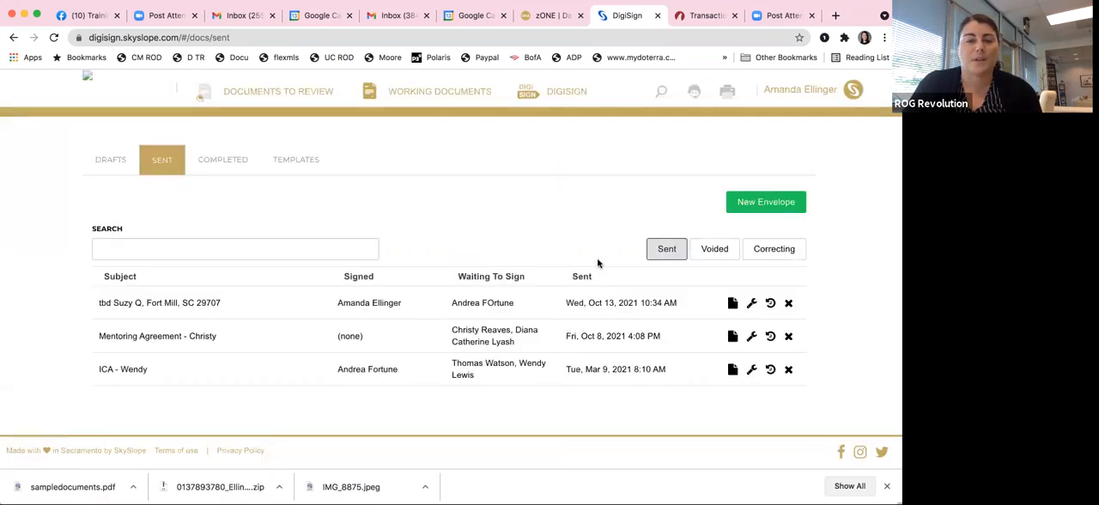
Step: Refresh the sent envelopes and recheck the Fort Mill envelope's history for the remaining signer's activity
{"action": "left_click", "coordinate": [52, 37]}
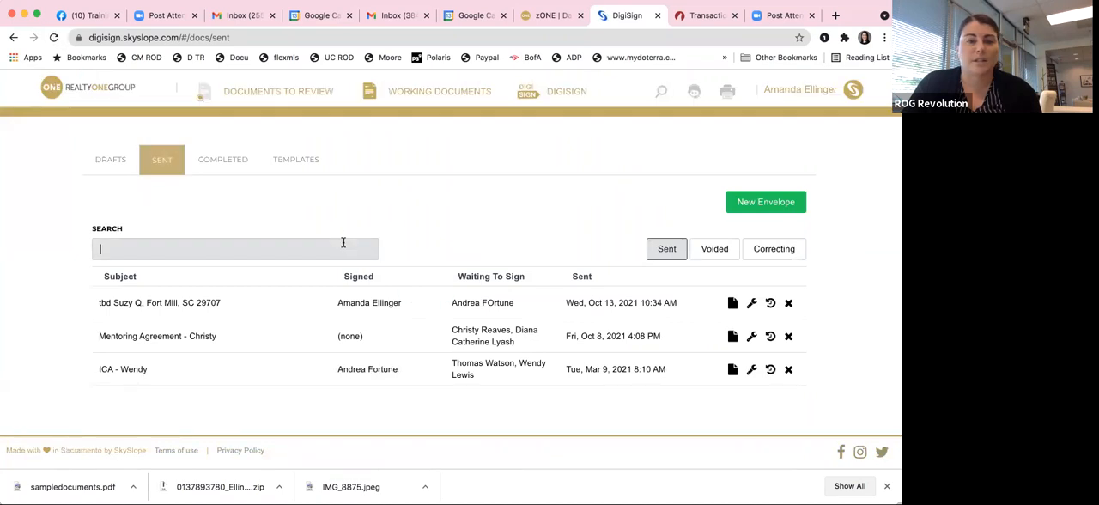
{"action": "left_click", "coordinate": [420, 302]}
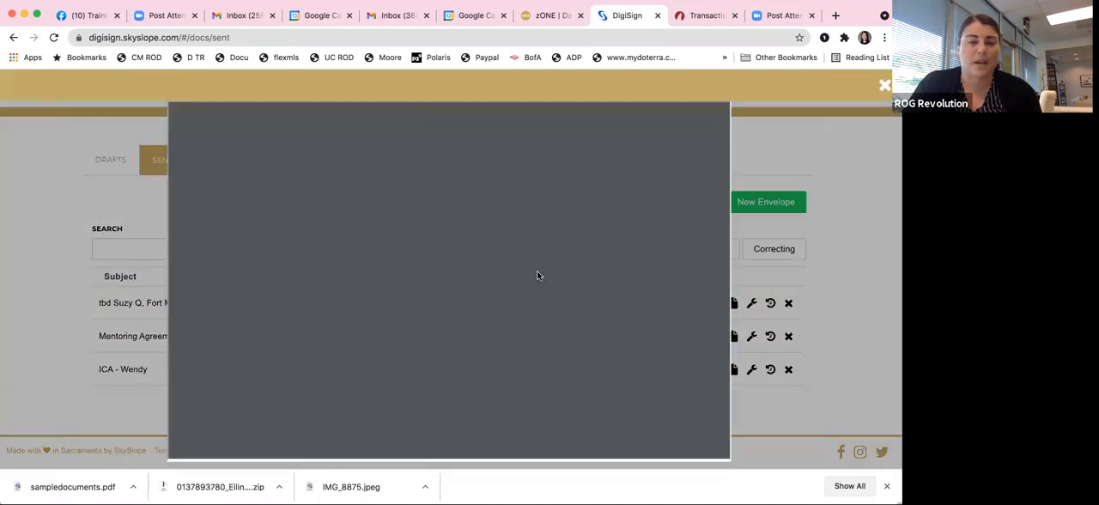
{"action": "left_click", "coordinate": [863, 231]}
{"action": "left_click", "coordinate": [769, 302]}
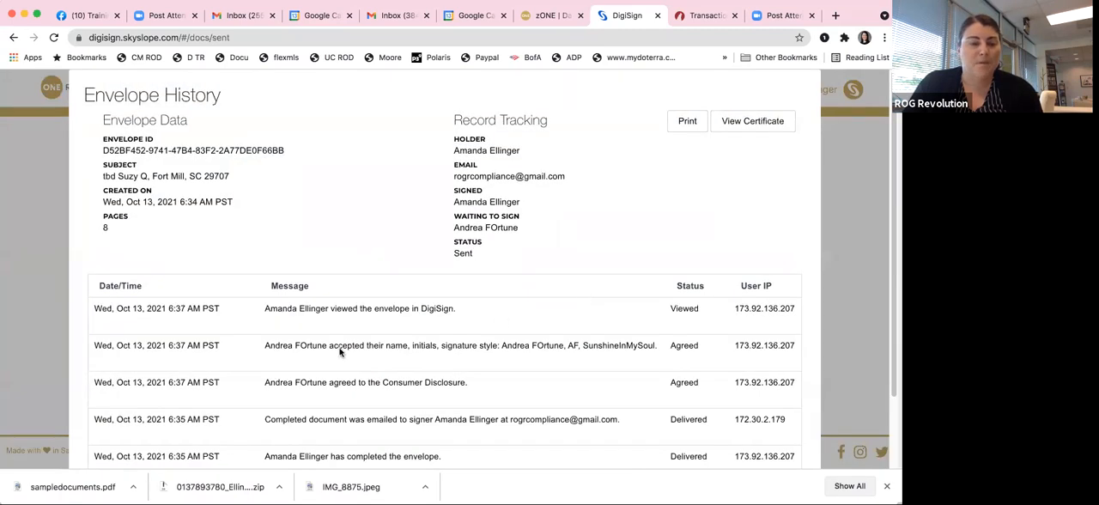
{"action": "left_click_drag", "start_coordinate": [481, 389], "coordinate": [87, 350]}
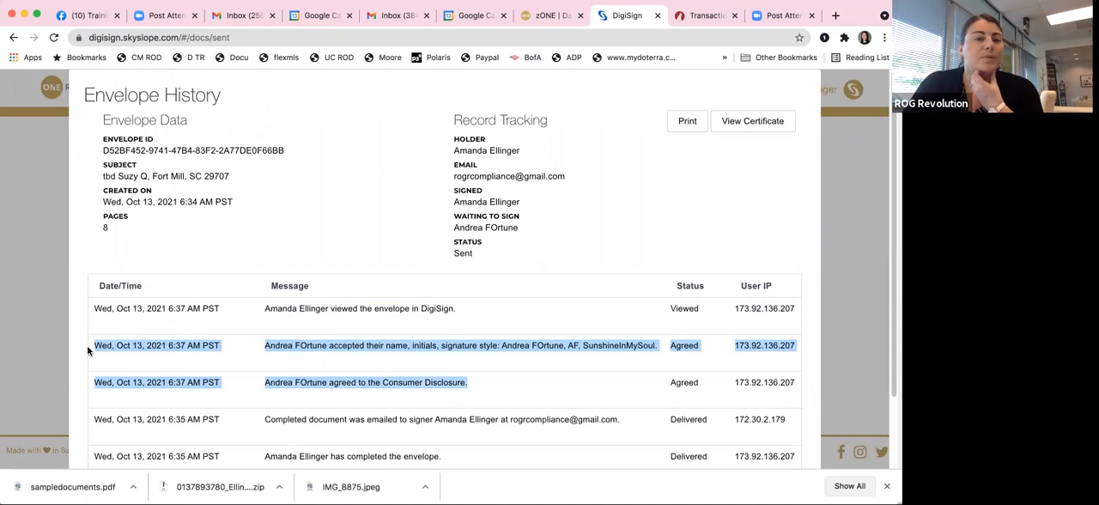
{"action": "left_click", "coordinate": [848, 192]}
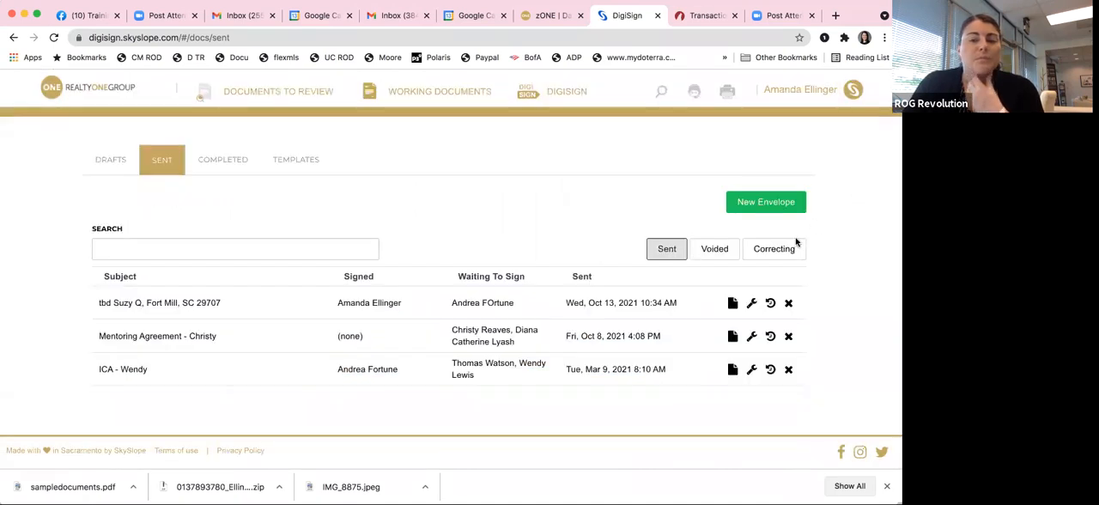
Step: Open the sent Fort Mill envelope for editing or resending and check the full e-mail address of the remaining signer
{"action": "left_click", "coordinate": [751, 304]}
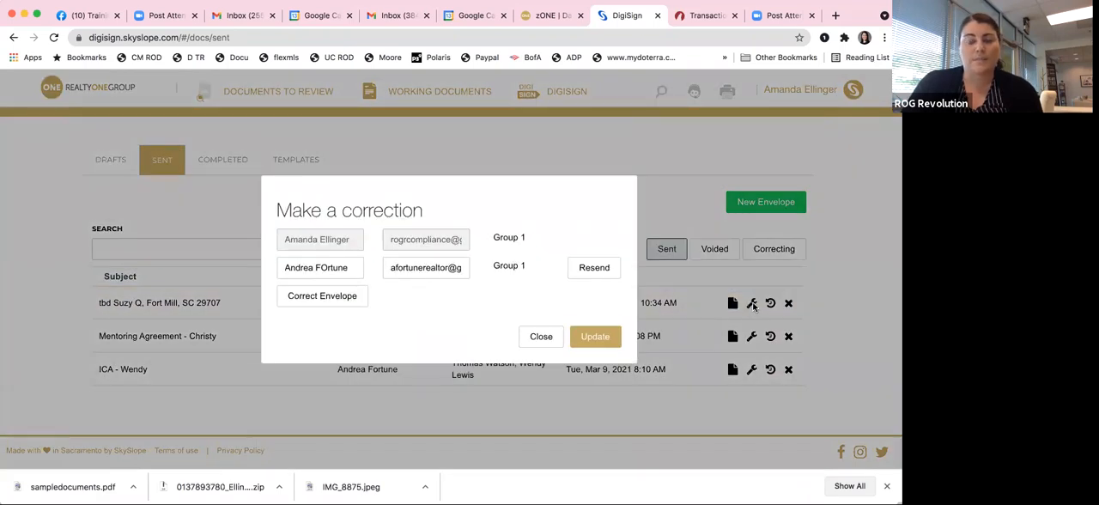
{"action": "triple_click", "coordinate": [408, 268]}
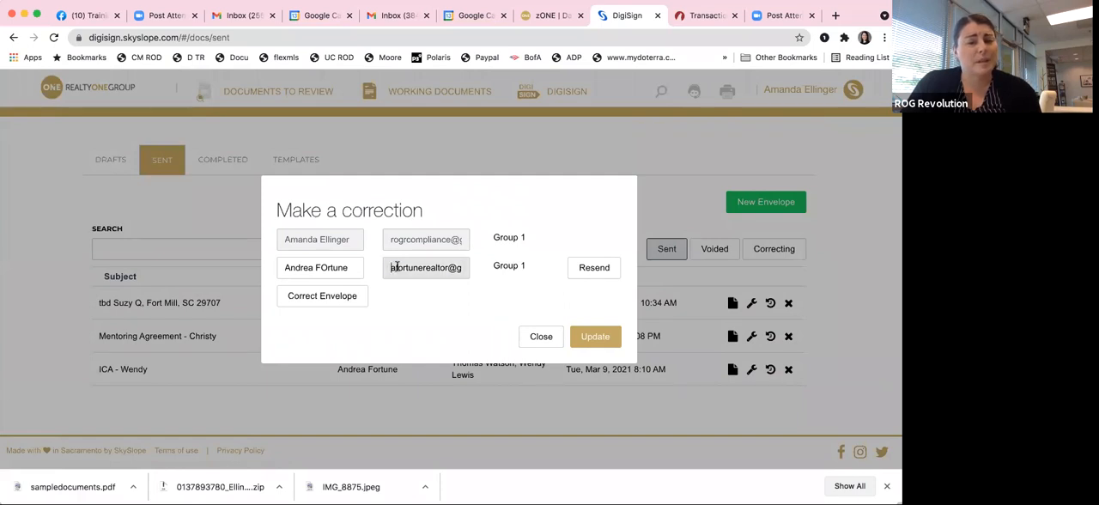
{"action": "left_click_drag", "start_coordinate": [392, 267], "coordinate": [368, 272]}
{"action": "left_click", "coordinate": [442, 266]}
{"action": "left_click", "coordinate": [428, 267]}
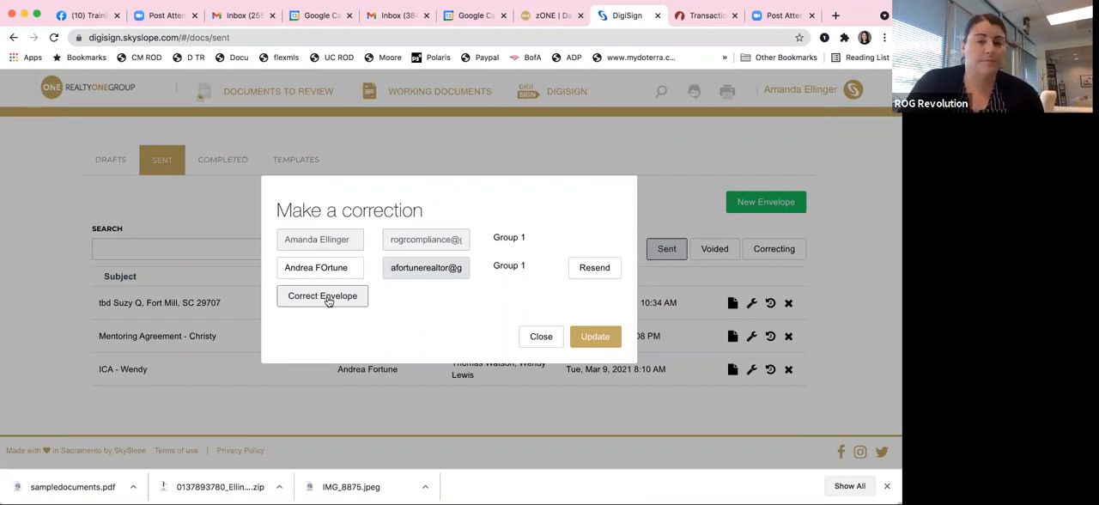
Step: Choose to correct the Fort Mill envelope, read the re-signing warning, and continue to the document editor
{"action": "left_click", "coordinate": [324, 298]}
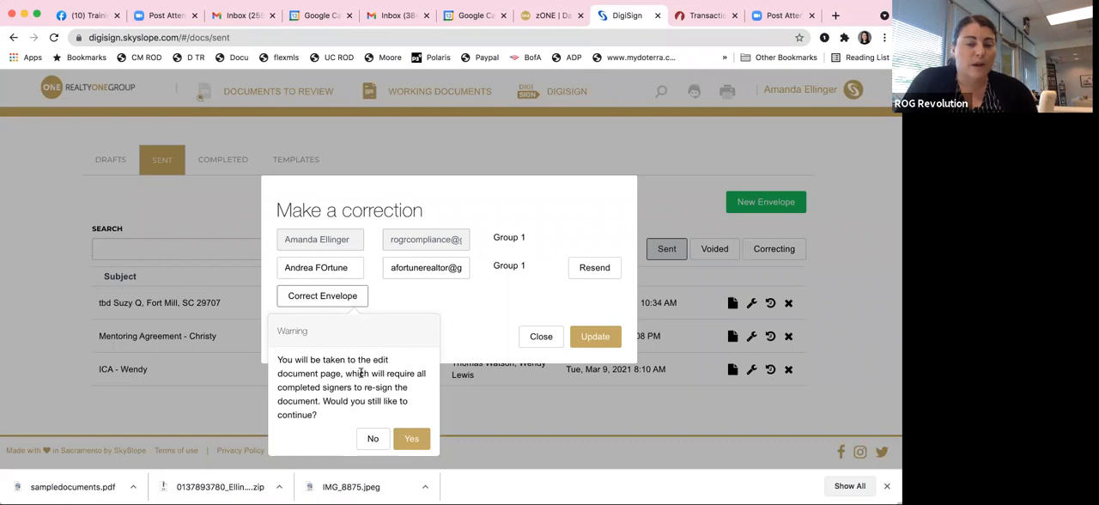
{"action": "left_click_drag", "start_coordinate": [344, 372], "coordinate": [315, 400]}
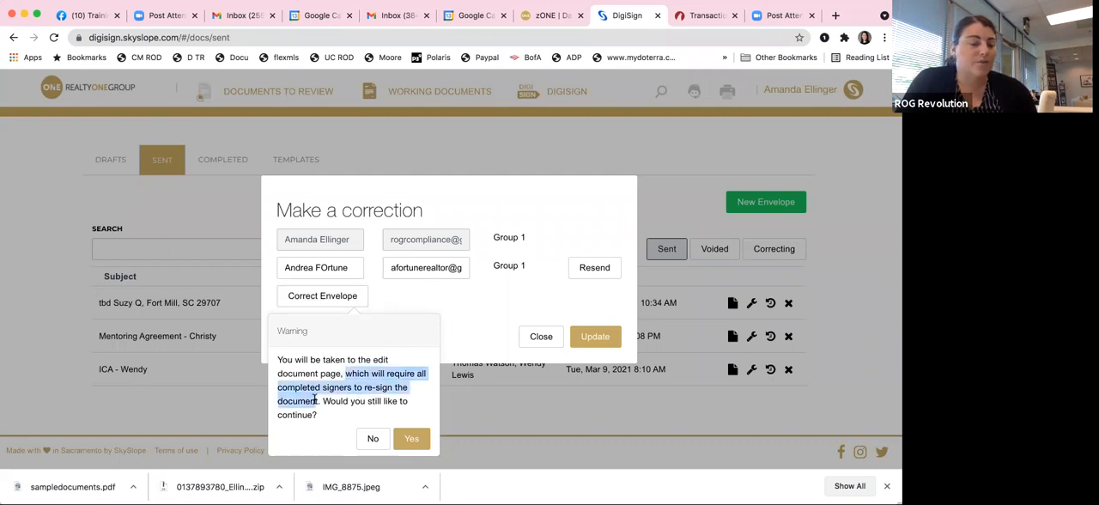
{"action": "left_click", "coordinate": [348, 333]}
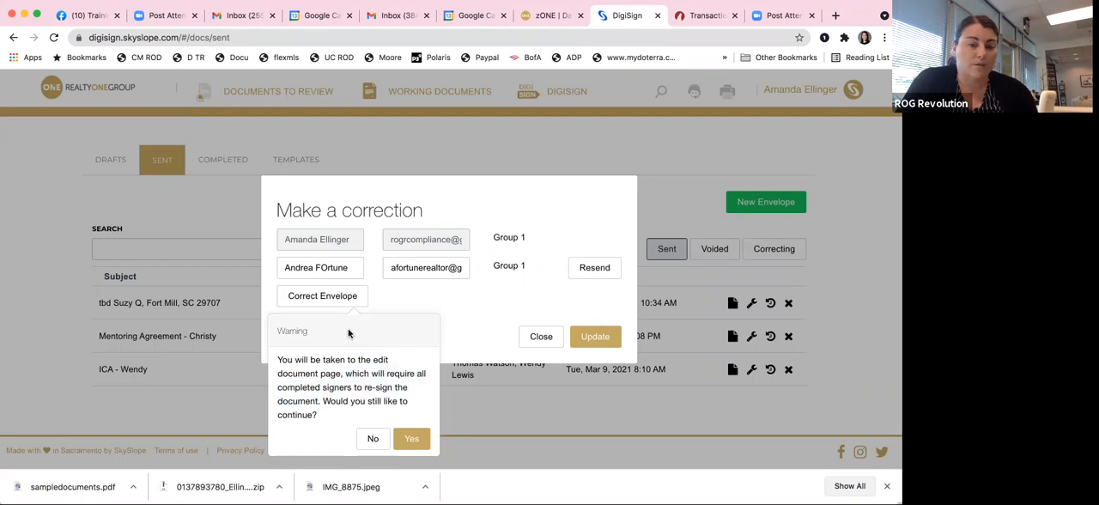
{"action": "left_click", "coordinate": [413, 440]}
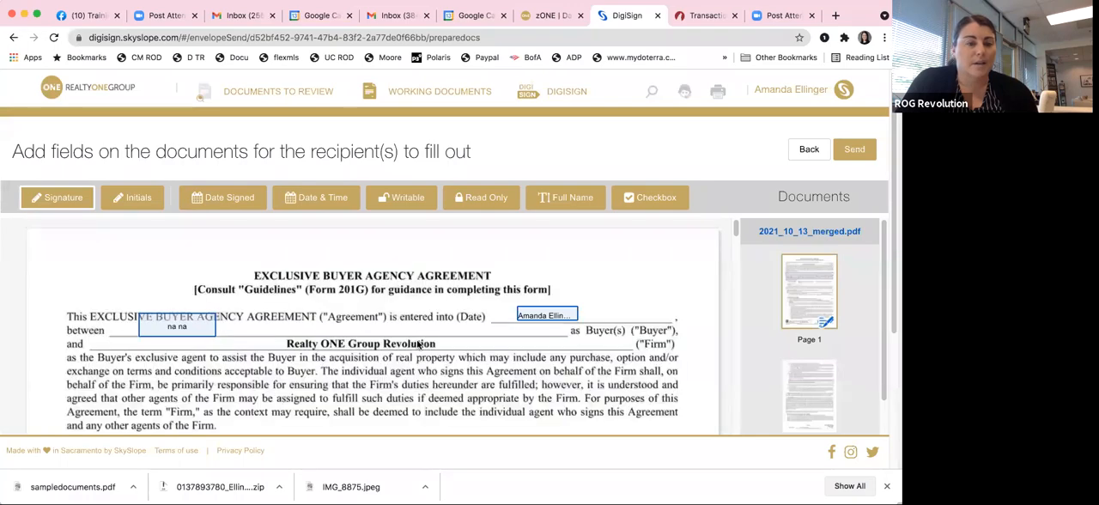
Step: Enter 12/31/21 in the single-property buyer's termination date field in the Term of Agreement section
{"action": "scroll", "coordinate": [418, 344], "scroll_direction": "down", "scroll_amount": 10}
{"action": "scroll", "coordinate": [418, 343], "scroll_direction": "down", "scroll_amount": 10}
{"action": "scroll", "coordinate": [418, 344], "scroll_direction": "down", "scroll_amount": 10}
{"action": "scroll", "coordinate": [418, 343], "scroll_direction": "up", "scroll_amount": 2}
{"action": "scroll", "coordinate": [418, 343], "scroll_direction": "down", "scroll_amount": 3}
{"action": "left_click", "coordinate": [399, 309]}
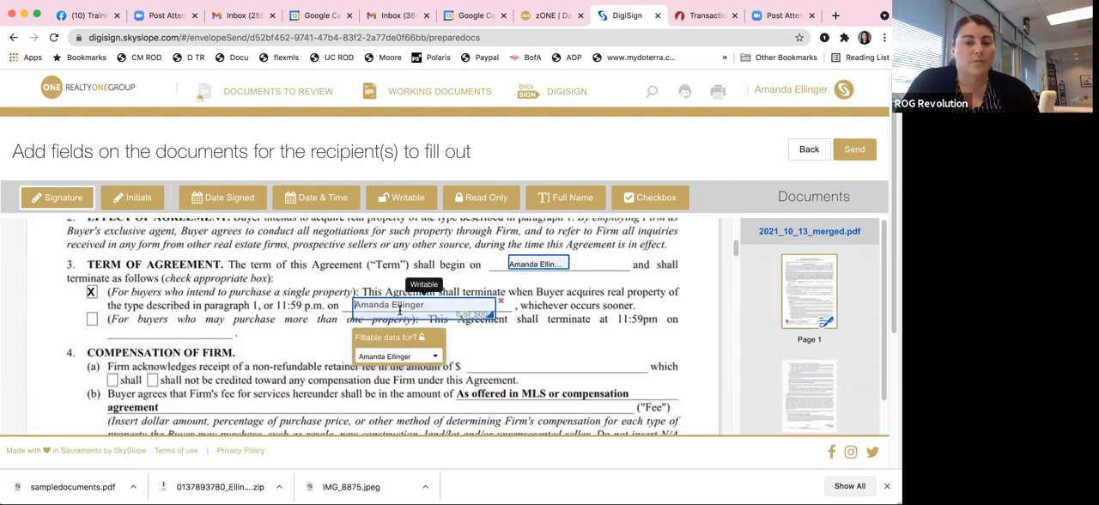
{"action": "type", "text": "1"}
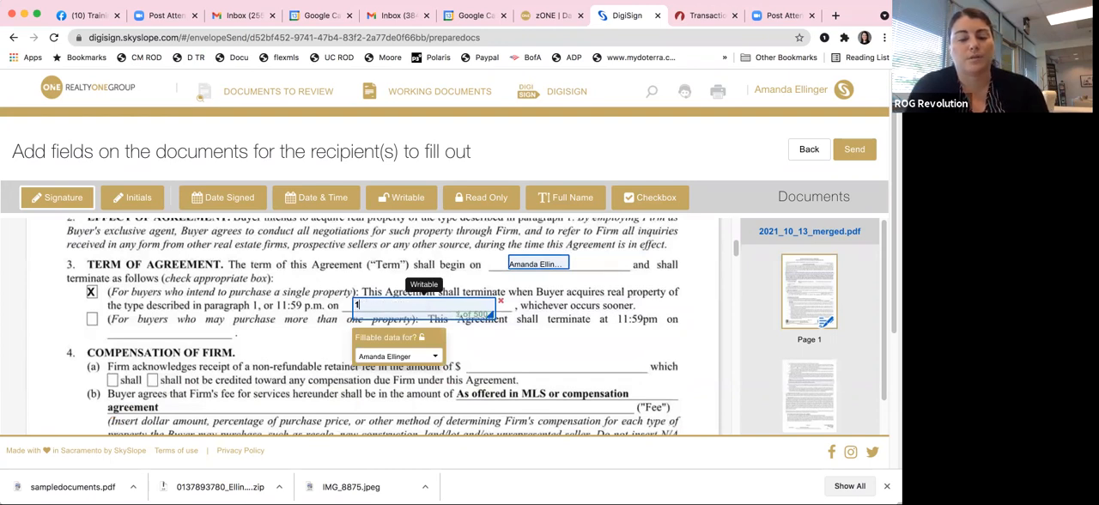
{"action": "type", "text": "0/31/21"}
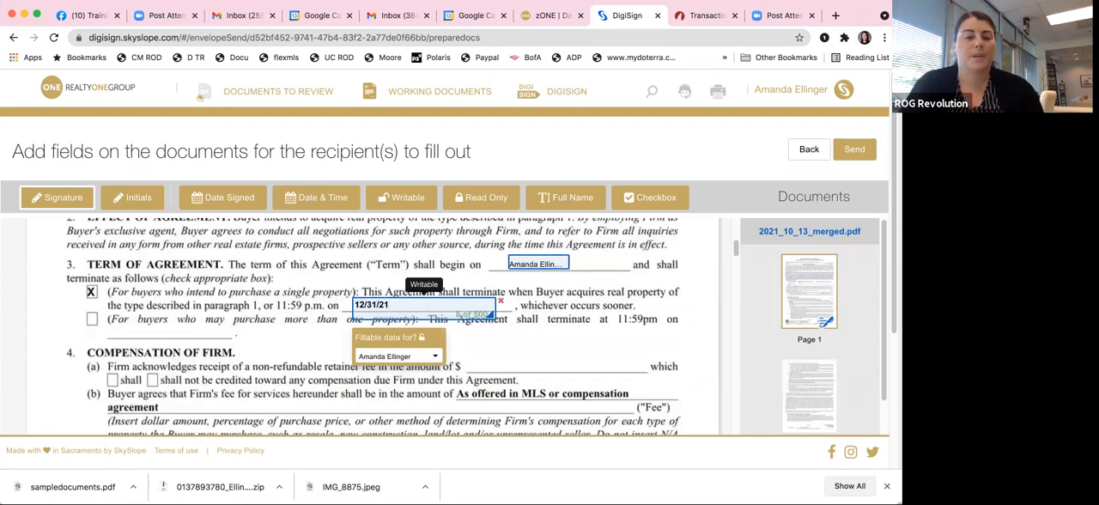
Step: Send the corrected Fort Mill envelope for signatures with its existing subject and no message, choosing to sign later
{"action": "left_click", "coordinate": [858, 153]}
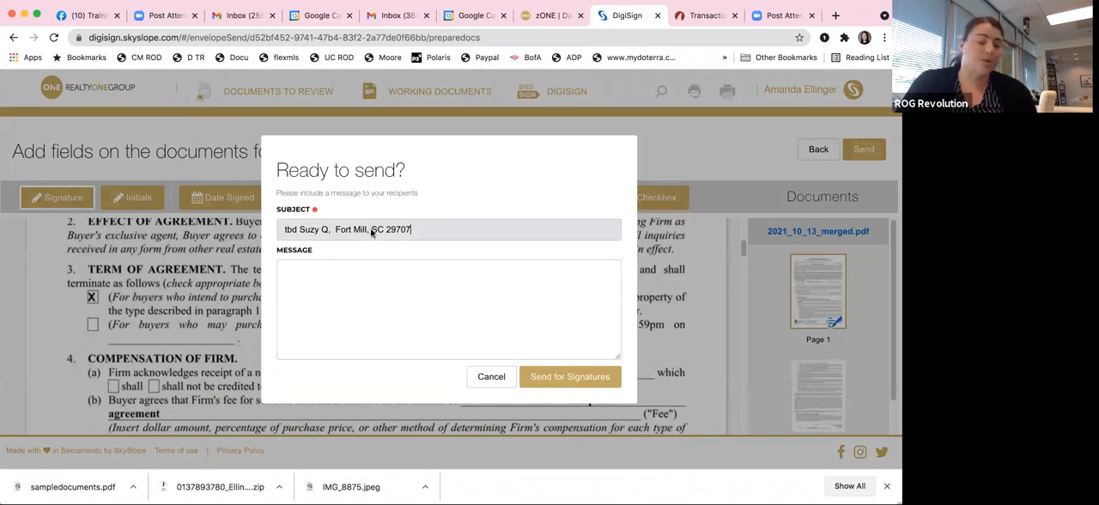
{"action": "left_click", "coordinate": [565, 378]}
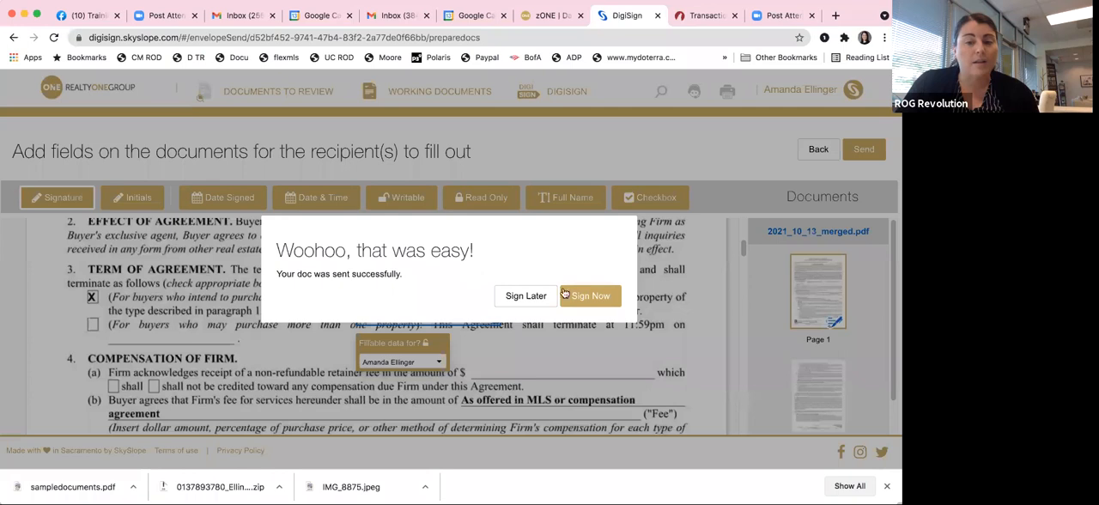
{"action": "left_click", "coordinate": [510, 295]}
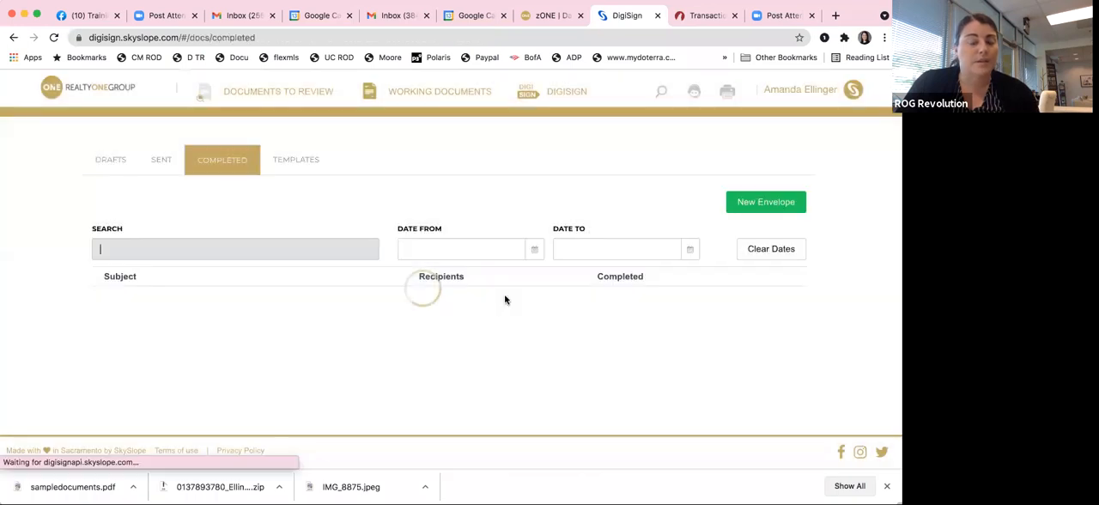
Step: Open the list of saved DigiSign templates
{"action": "left_click", "coordinate": [40, 263]}
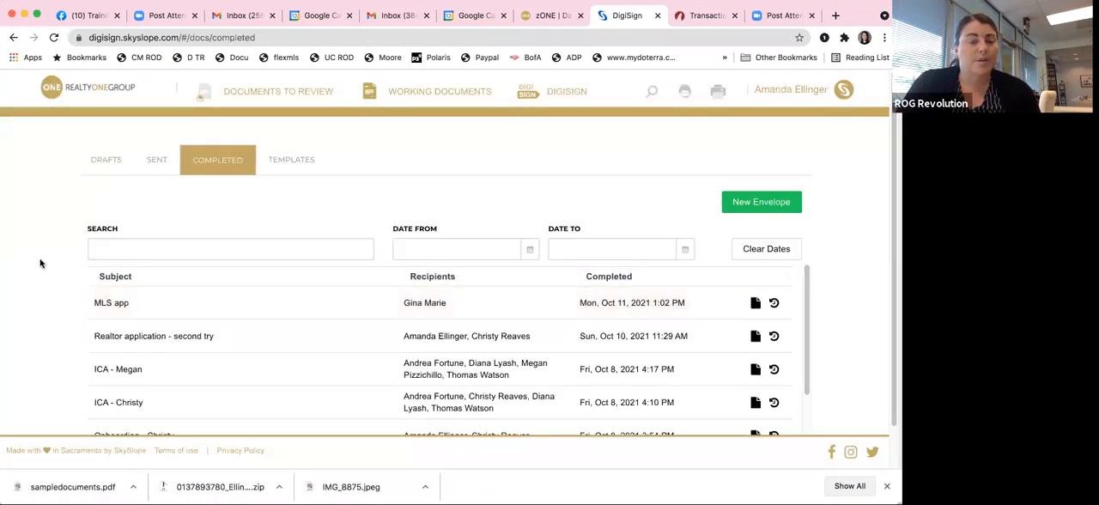
{"action": "left_click", "coordinate": [305, 164]}
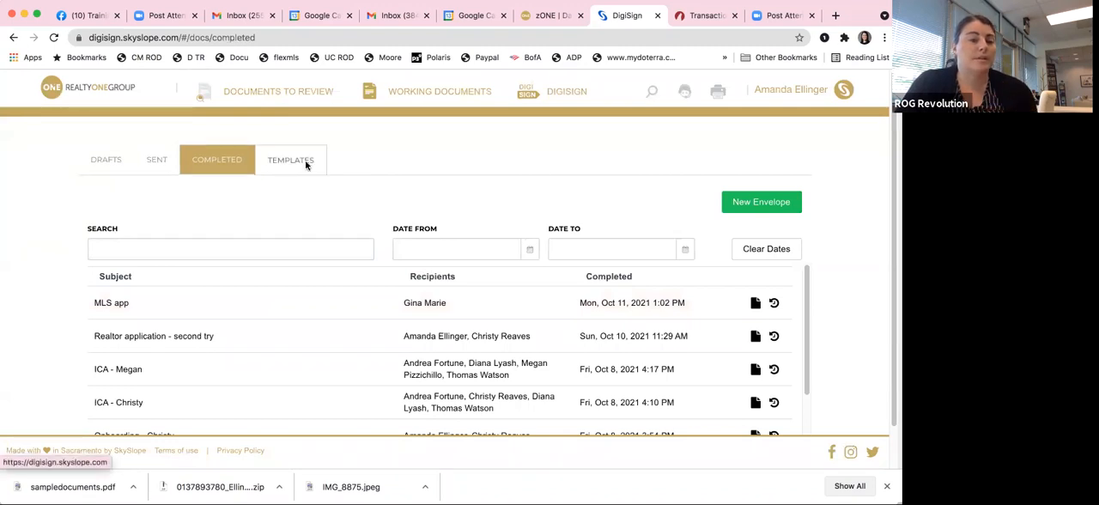
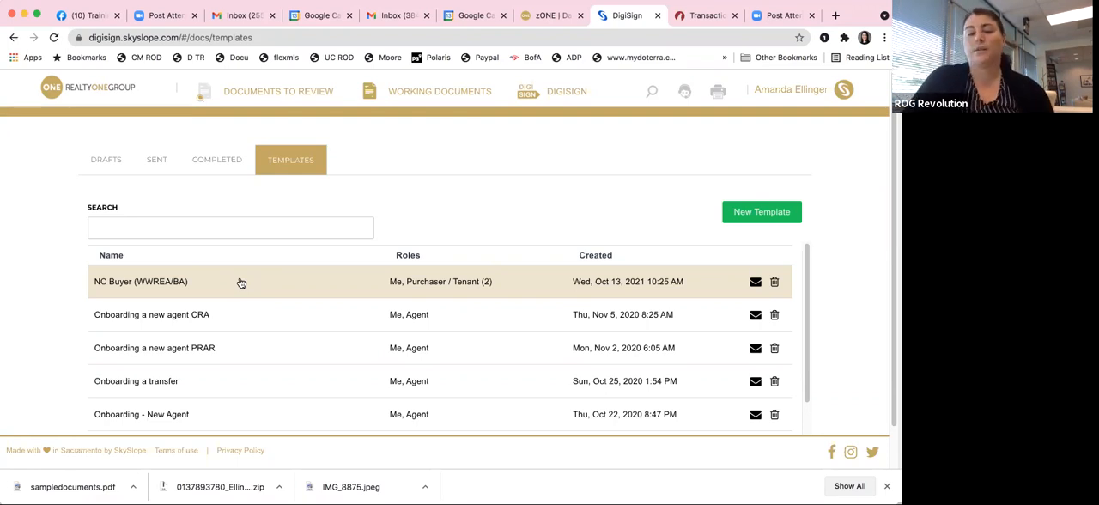
Step: Return to the transactions list and open the documents of the tbd Suzy Q, Fort Mill transaction
{"action": "left_click", "coordinate": [89, 91]}
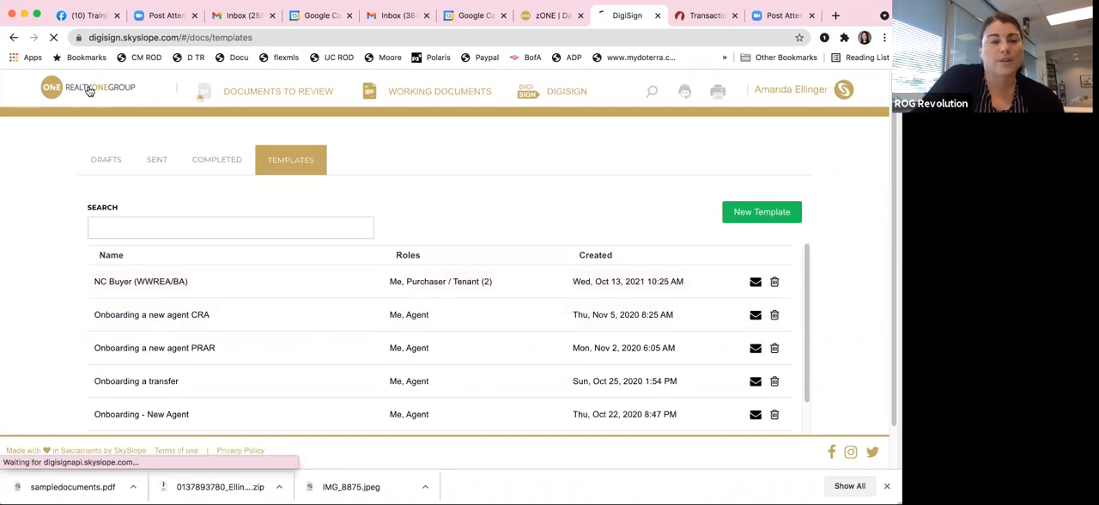
{"action": "left_click", "coordinate": [449, 251]}
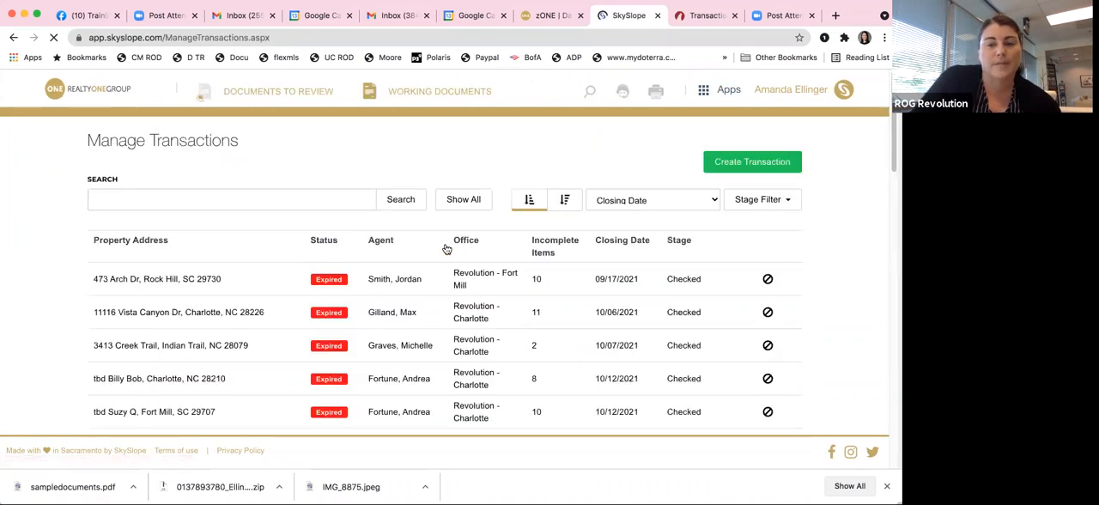
{"action": "scroll", "coordinate": [291, 302], "scroll_direction": "down", "scroll_amount": 1}
{"action": "scroll", "coordinate": [291, 303], "scroll_direction": "down", "scroll_amount": 3}
{"action": "left_click", "coordinate": [140, 250]}
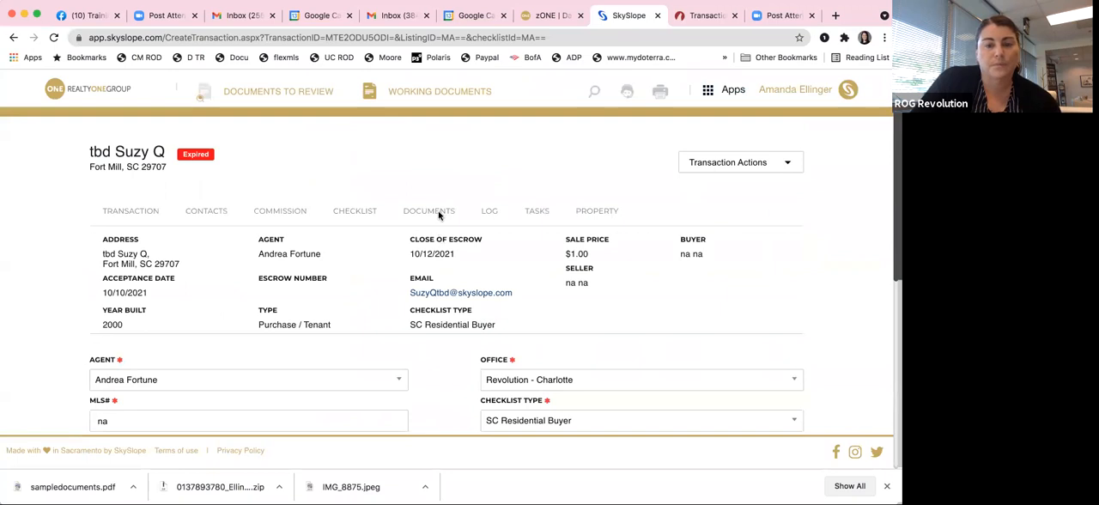
{"action": "left_click", "coordinate": [436, 212]}
Step: Upload sampledocuments.pdf from the Dropbox folder to the transaction's documents
{"action": "scroll", "coordinate": [455, 221], "scroll_direction": "down", "scroll_amount": 1}
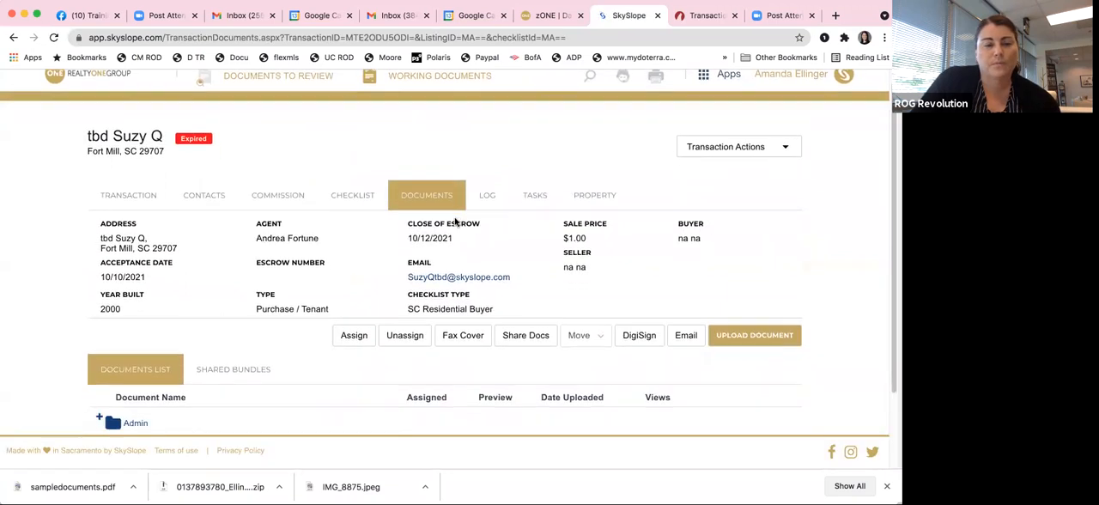
{"action": "scroll", "coordinate": [455, 222], "scroll_direction": "down", "scroll_amount": 2}
{"action": "left_click", "coordinate": [758, 252]}
{"action": "left_click", "coordinate": [216, 94]}
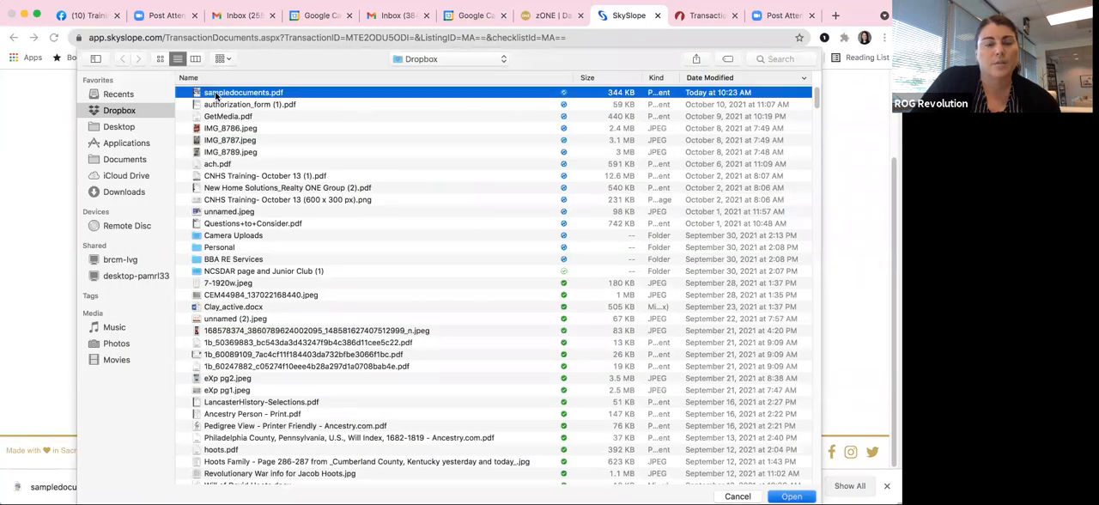
{"action": "double_click", "coordinate": [216, 93]}
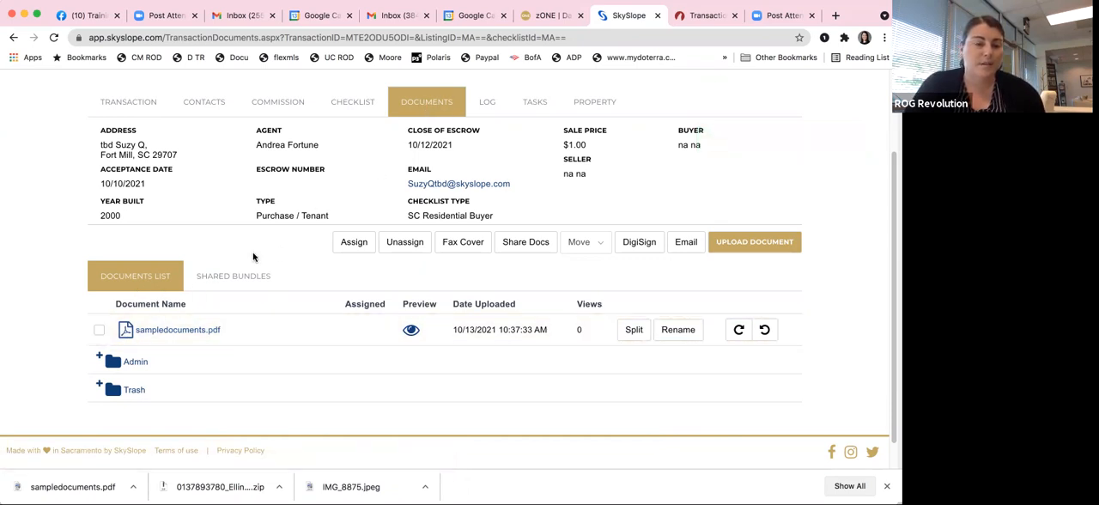
Step: Preview the uploaded sampledocuments.pdf, examine which forms its pages contain, and close the preview
{"action": "left_click", "coordinate": [411, 332]}
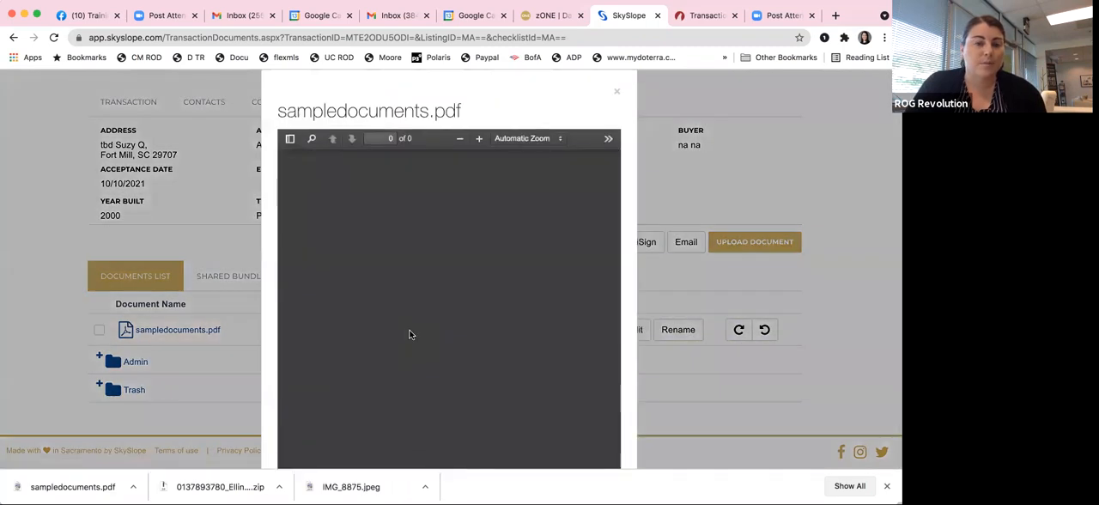
{"action": "scroll", "coordinate": [410, 333], "scroll_direction": "down", "scroll_amount": 10}
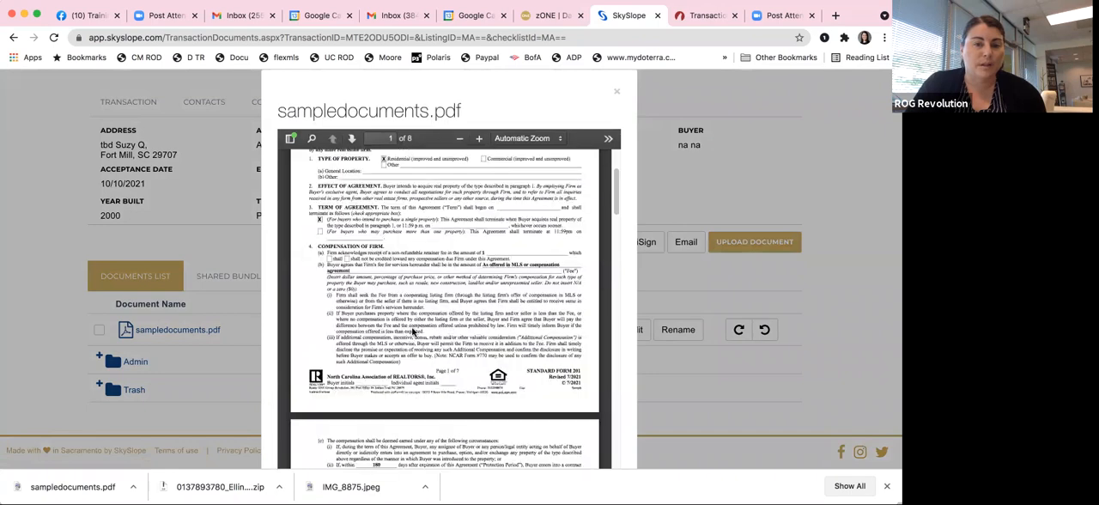
{"action": "scroll", "coordinate": [411, 331], "scroll_direction": "down", "scroll_amount": 20}
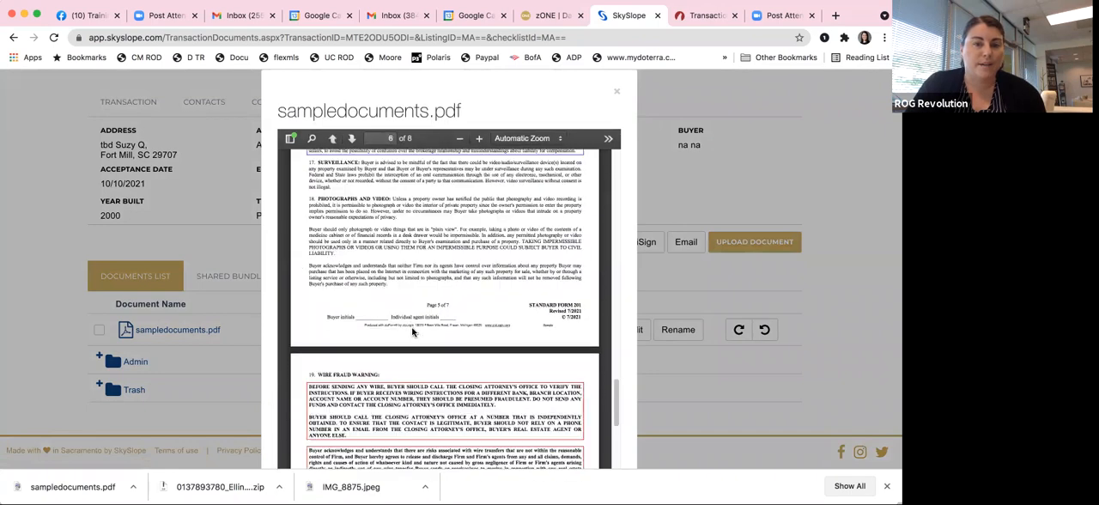
{"action": "scroll", "coordinate": [411, 331], "scroll_direction": "down", "scroll_amount": 3}
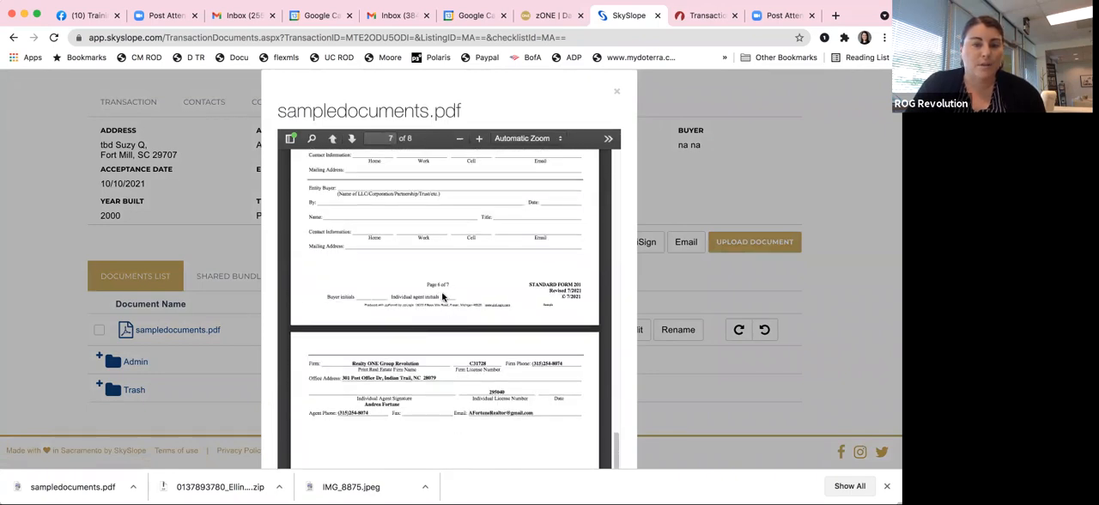
{"action": "scroll", "coordinate": [442, 297], "scroll_direction": "up", "scroll_amount": 3}
{"action": "scroll", "coordinate": [442, 297], "scroll_direction": "down", "scroll_amount": 5}
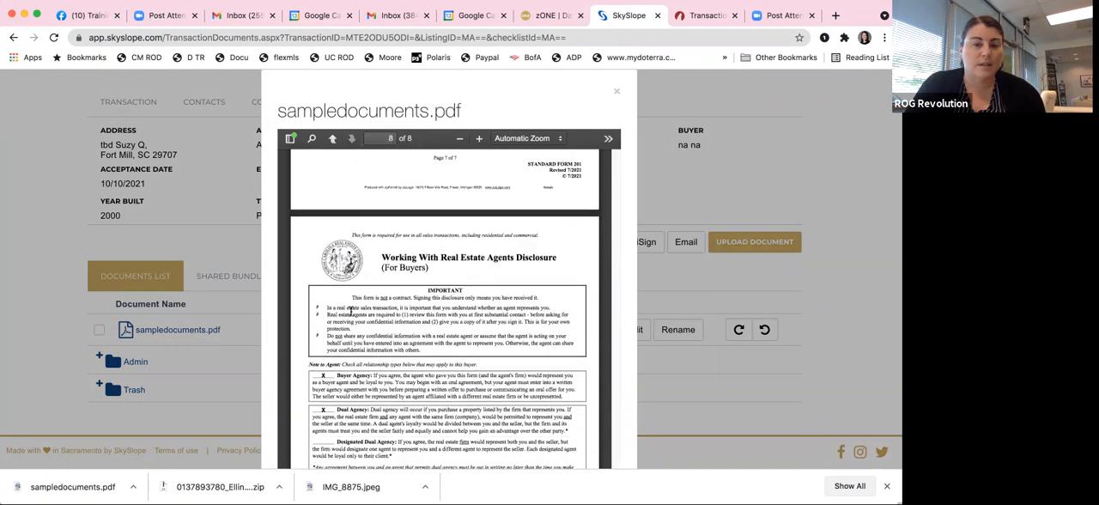
{"action": "scroll", "coordinate": [365, 318], "scroll_direction": "down", "scroll_amount": 2}
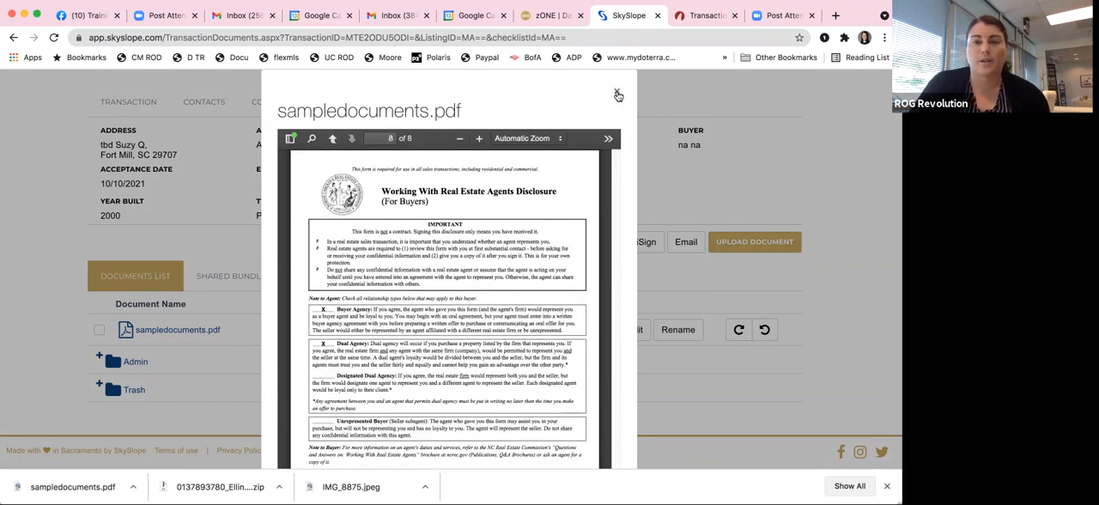
{"action": "left_click", "coordinate": [617, 92]}
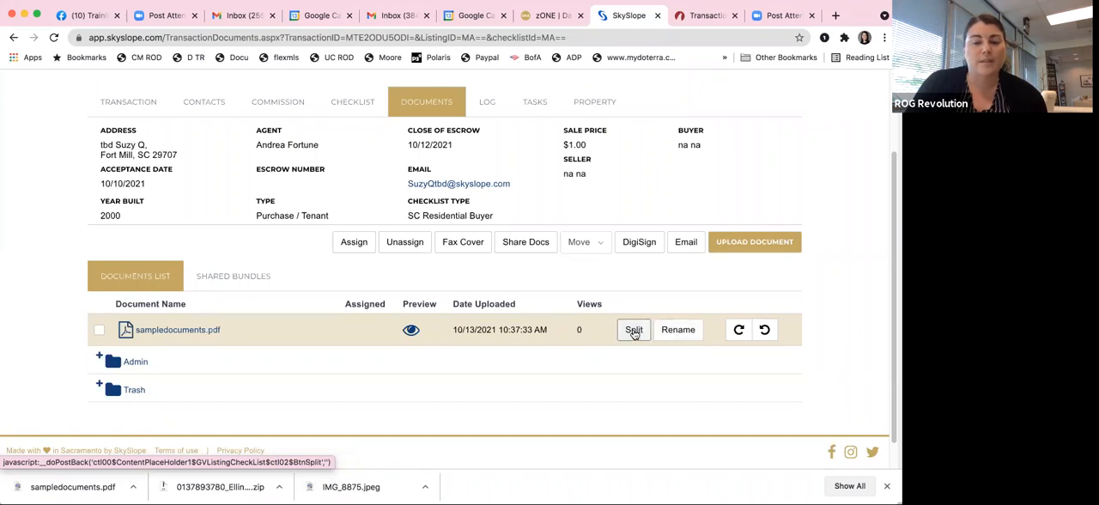
Step: Start splitting sampledocuments.pdf and add three more rows for new documents
{"action": "left_click", "coordinate": [634, 331]}
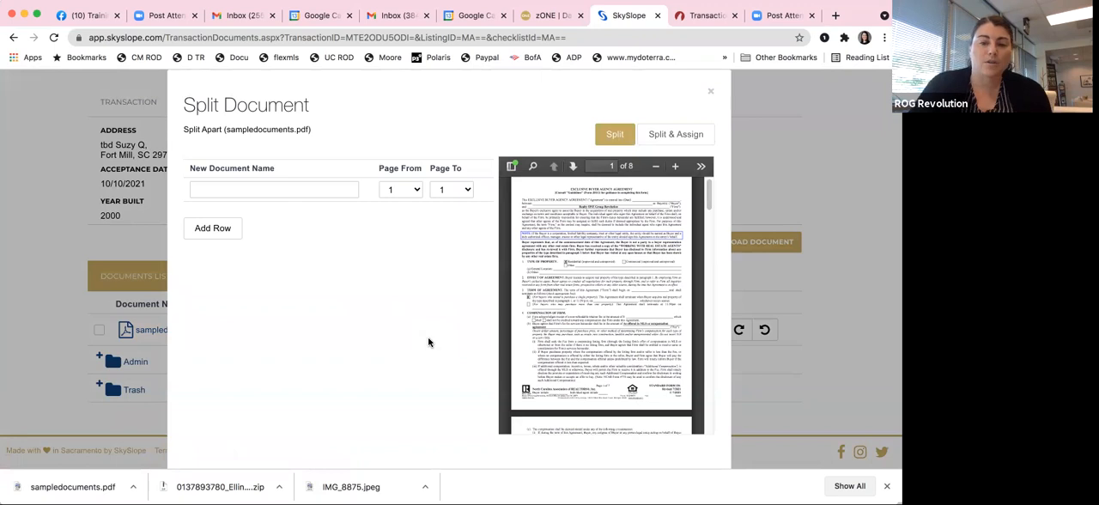
{"action": "scroll", "coordinate": [613, 232], "scroll_direction": "down", "scroll_amount": 5}
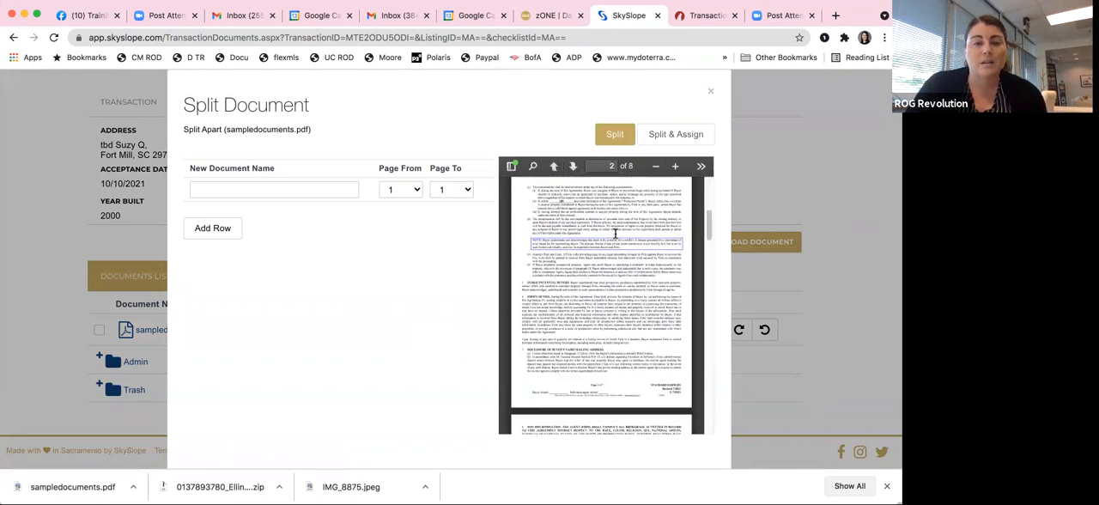
{"action": "scroll", "coordinate": [615, 233], "scroll_direction": "down", "scroll_amount": 2}
{"action": "left_click", "coordinate": [212, 229]}
{"action": "left_click", "coordinate": [213, 251]}
{"action": "left_click", "coordinate": [213, 274]}
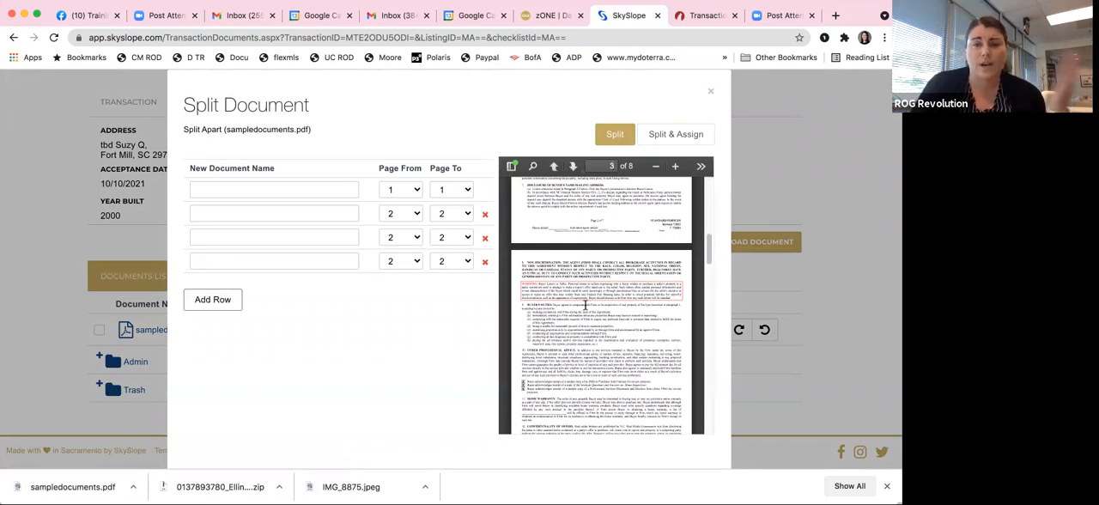
Step: Set the first new document to pages 1 through 7 and remove the two surplus rows below page 8's row
{"action": "scroll", "coordinate": [592, 303], "scroll_direction": "down", "scroll_amount": 5}
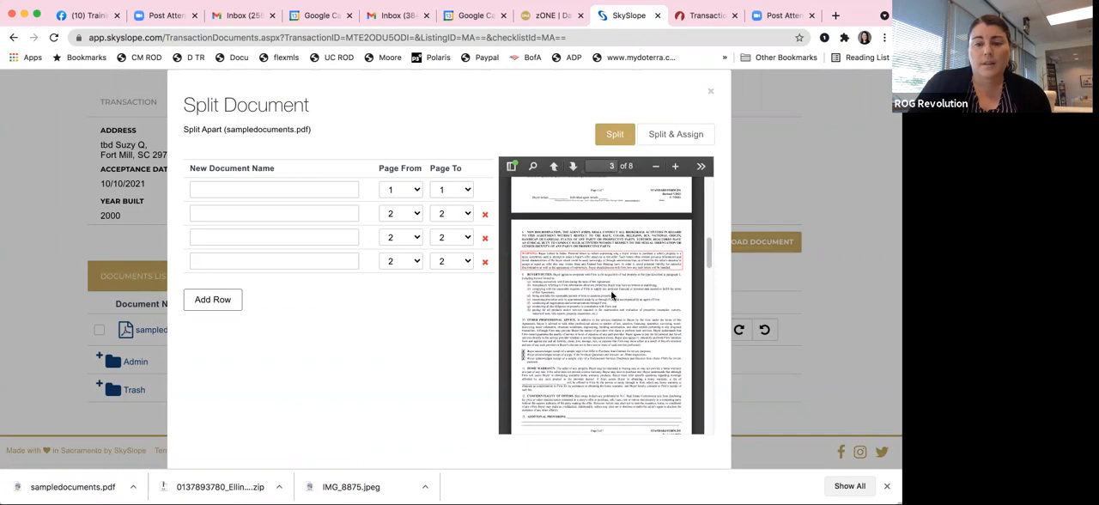
{"action": "scroll", "coordinate": [612, 296], "scroll_direction": "down", "scroll_amount": 10}
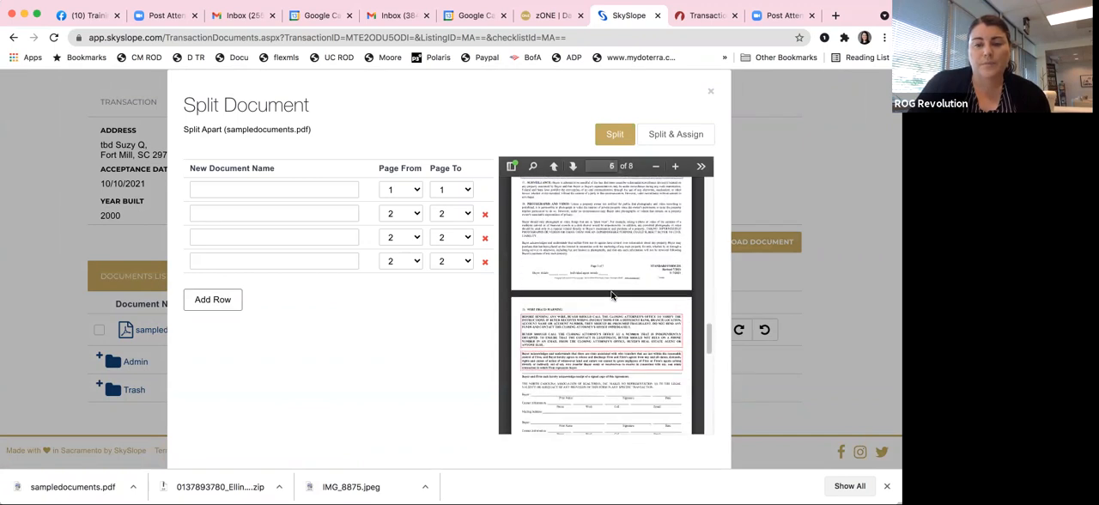
{"action": "scroll", "coordinate": [612, 295], "scroll_direction": "down", "scroll_amount": 2}
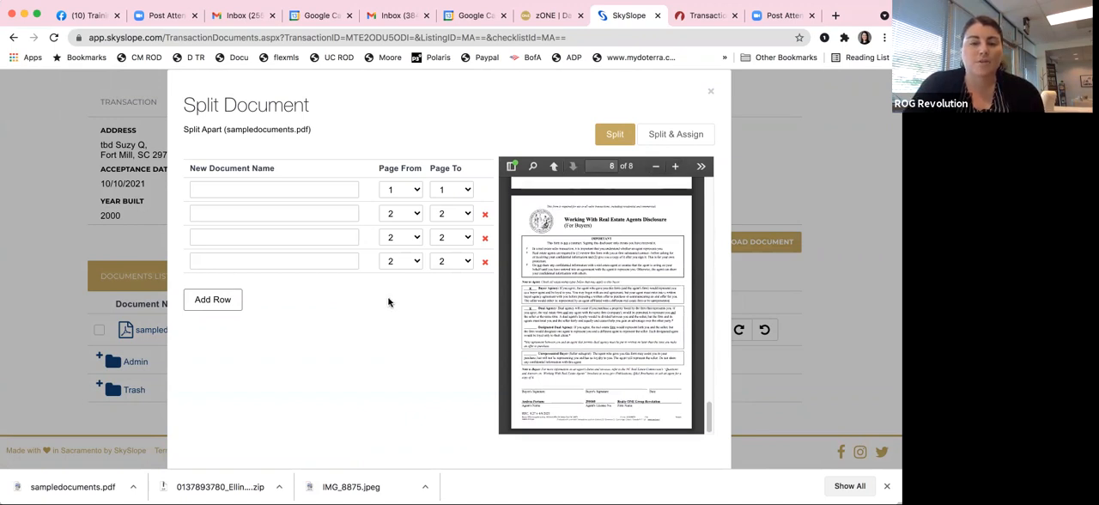
{"action": "left_click", "coordinate": [461, 190]}
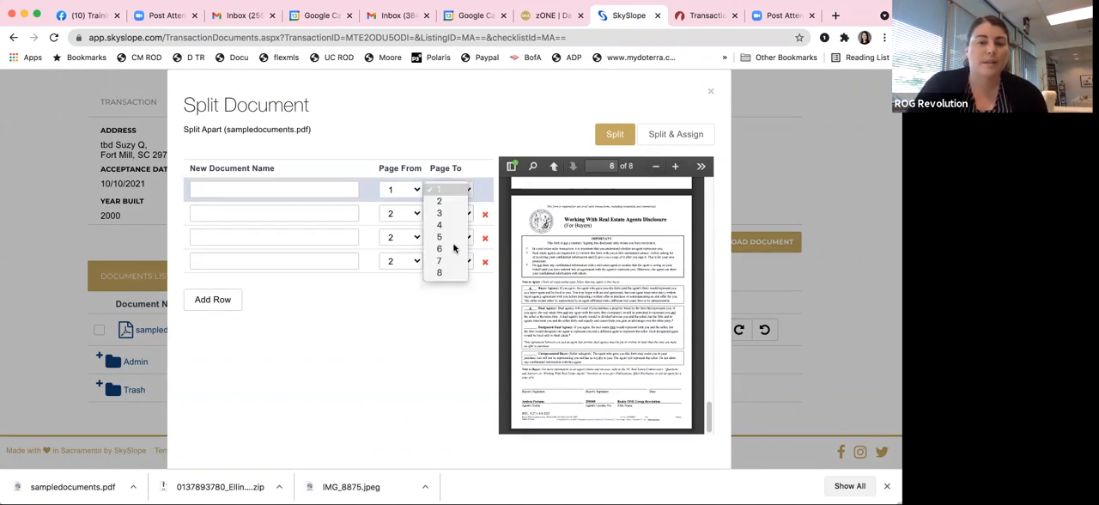
{"action": "left_click", "coordinate": [447, 261]}
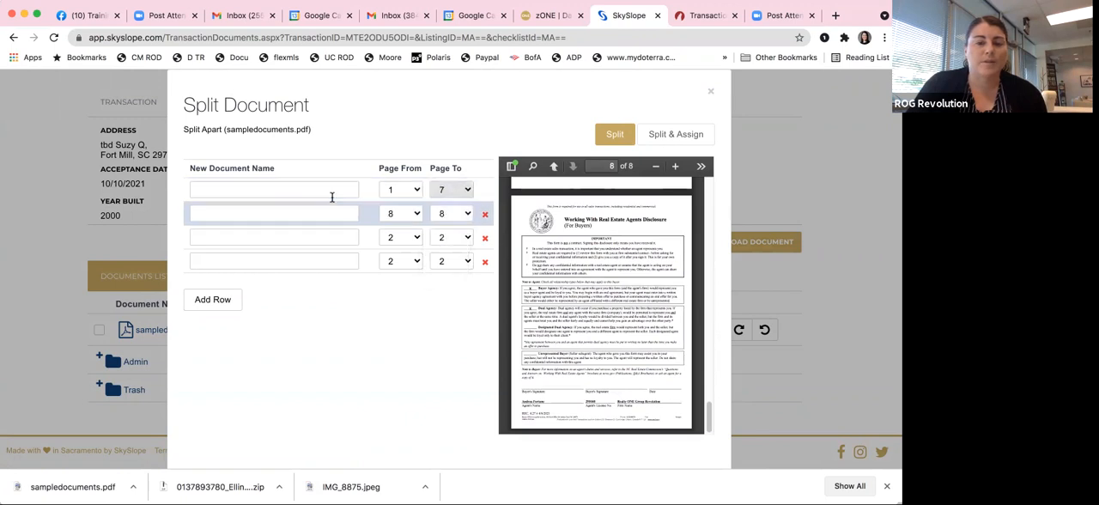
{"action": "left_click", "coordinate": [484, 261]}
{"action": "left_click", "coordinate": [484, 237]}
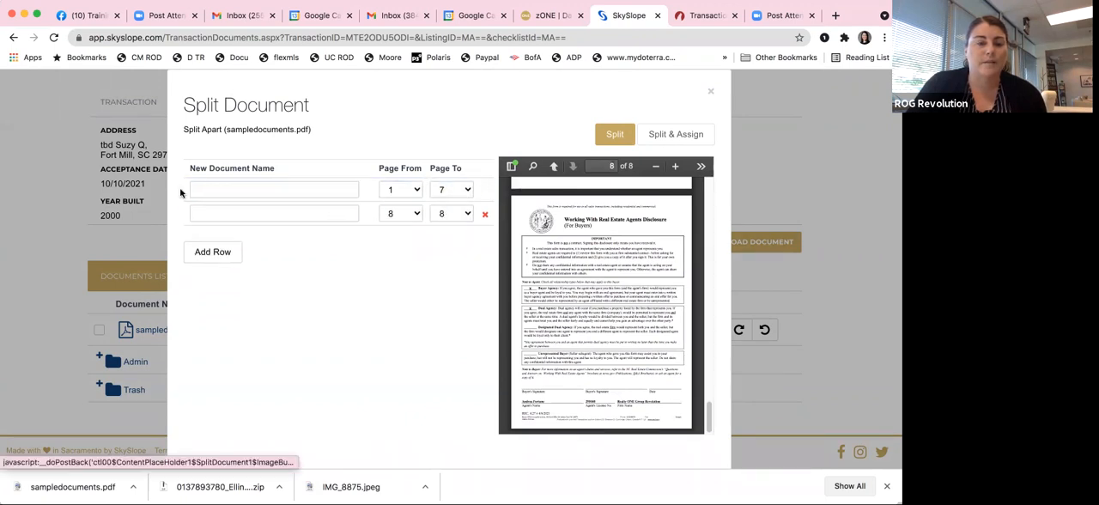
{"action": "left_click", "coordinate": [211, 190]}
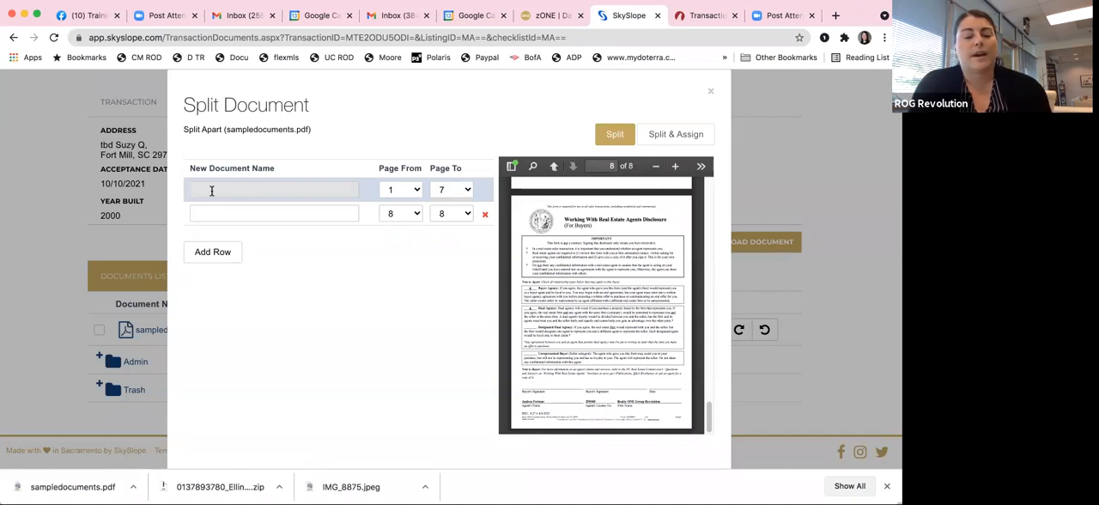
{"action": "type", "text": "working"}
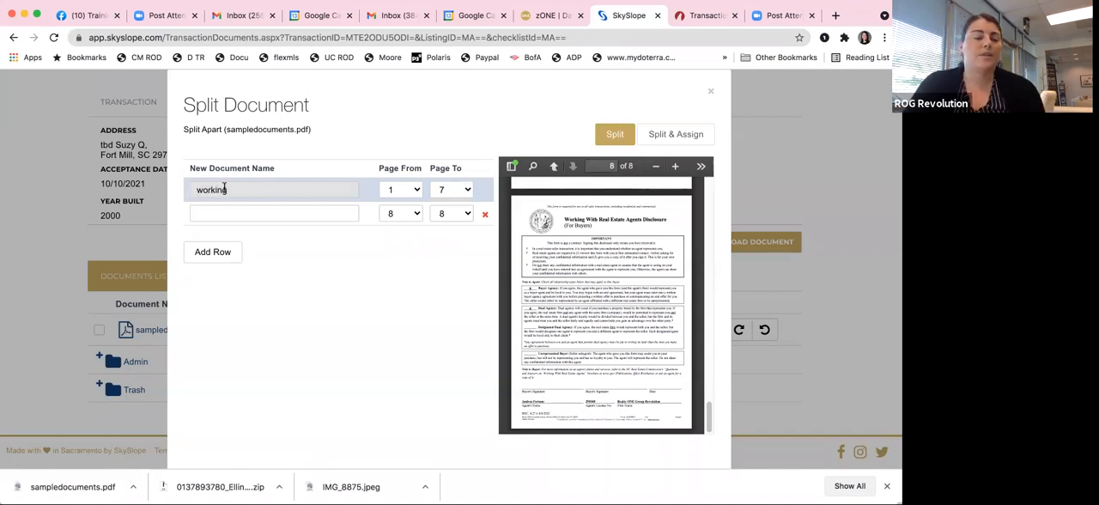
{"action": "double_click", "coordinate": [230, 189]}
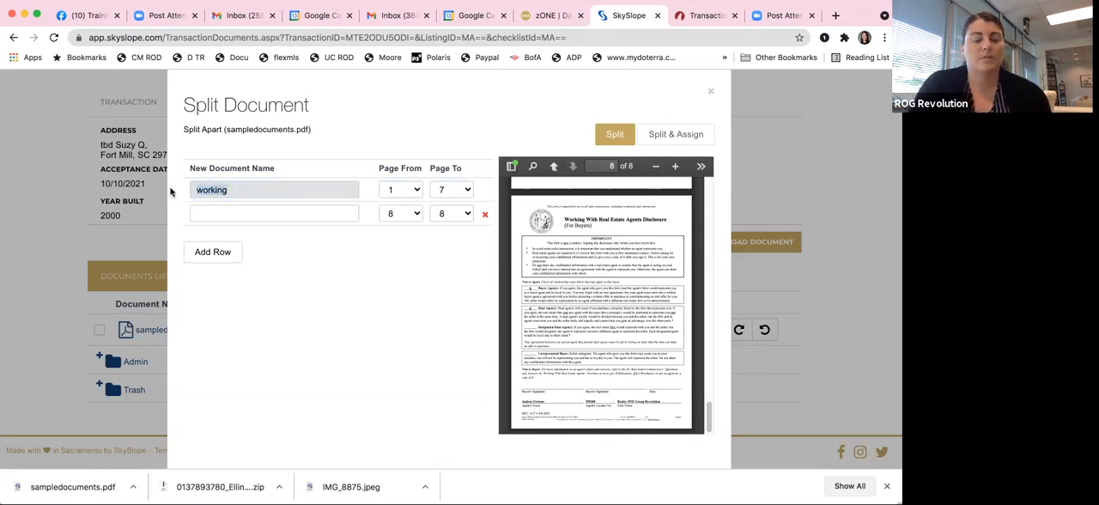
{"action": "type", "text": "WWREA"}
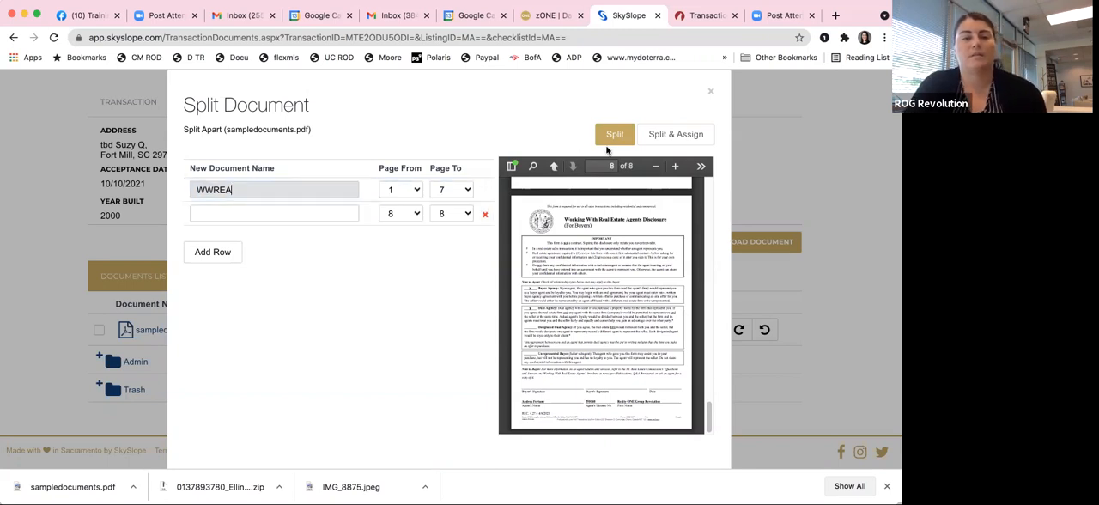
Step: Name the pages 1 to 7 document with the suggested checklist item Buyer Agency Contract
{"action": "left_click_drag", "start_coordinate": [245, 190], "coordinate": [183, 192]}
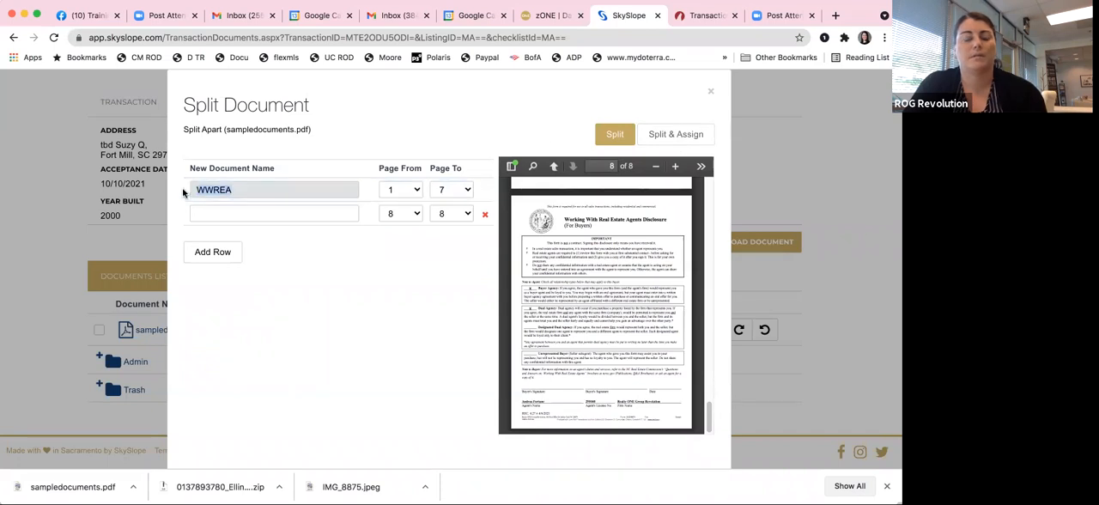
{"action": "type", "text": "B"}
{"action": "key", "text": "BackSpace"}
{"action": "type", "text": "Buyer"}
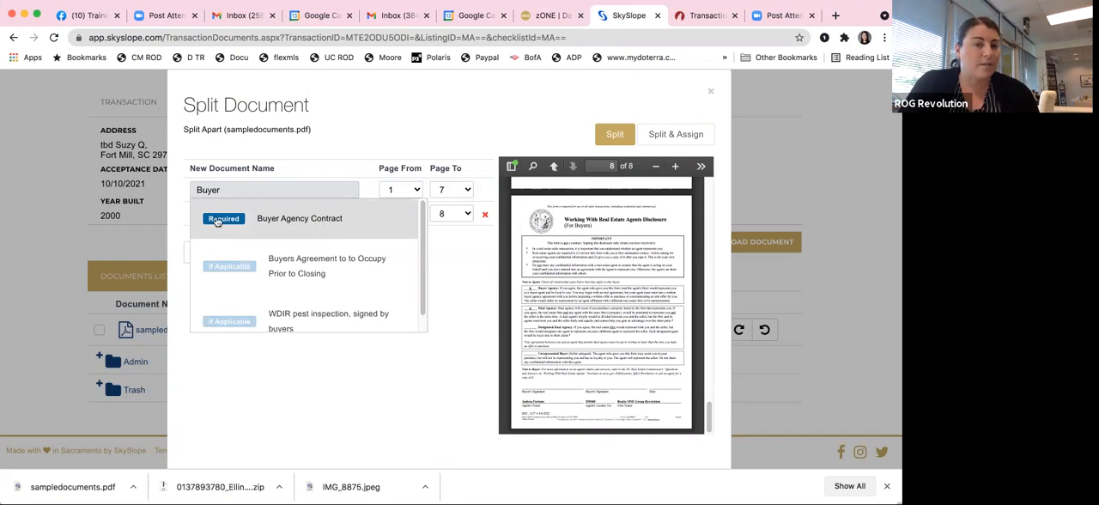
{"action": "left_click", "coordinate": [306, 220]}
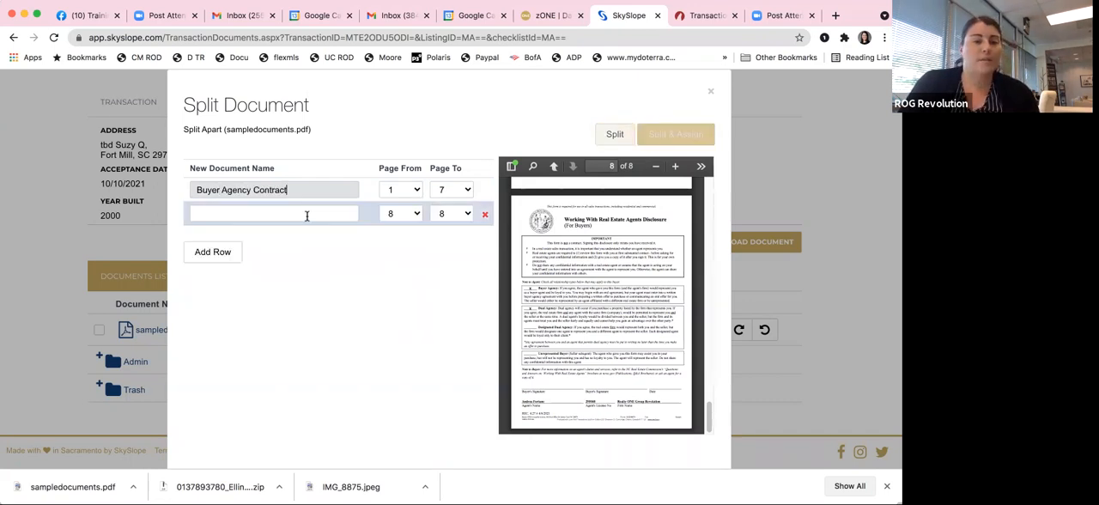
Step: Name the page 8 document WWREA
{"action": "left_click", "coordinate": [274, 214]}
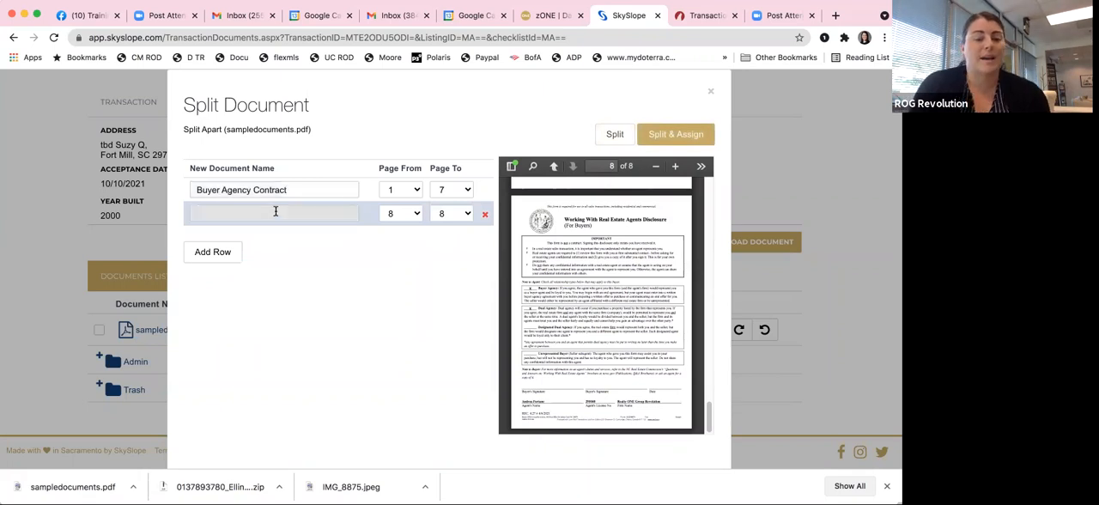
{"action": "type", "text": "Working"}
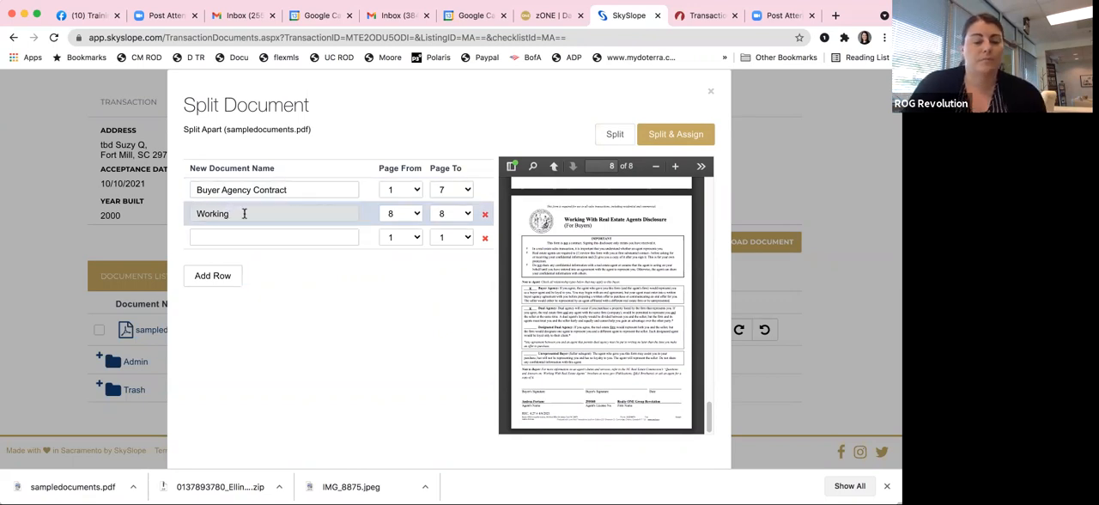
{"action": "key", "text": "BackSpace"}
{"action": "key", "text": "BackSpace"}
{"action": "key", "text": "BackSpace"}
{"action": "key", "text": "BackSpace"}
{"action": "key", "text": "BackSpace"}
{"action": "key", "text": "BackSpace"}
{"action": "type", "text": "WREA"}
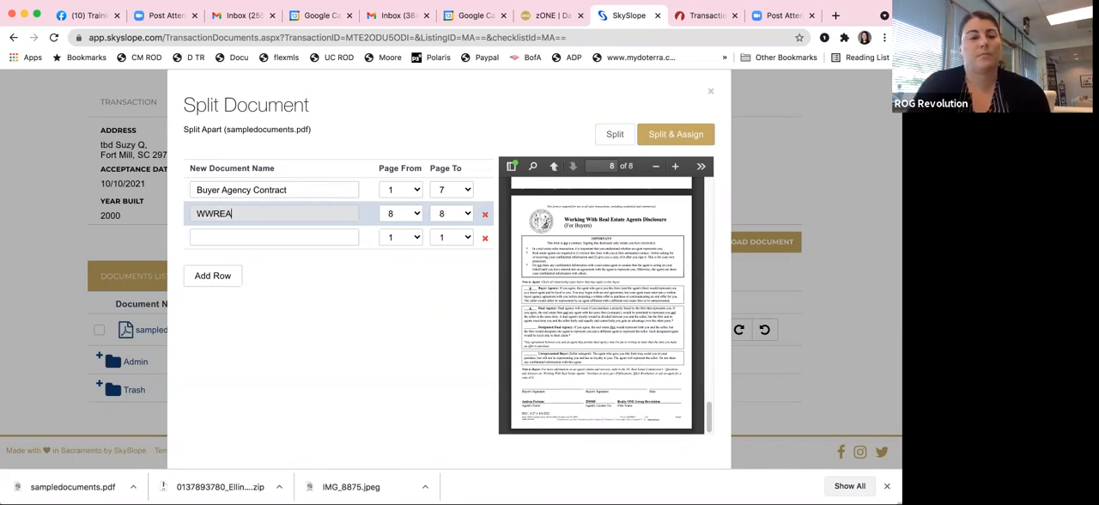
{"action": "left_click", "coordinate": [394, 287]}
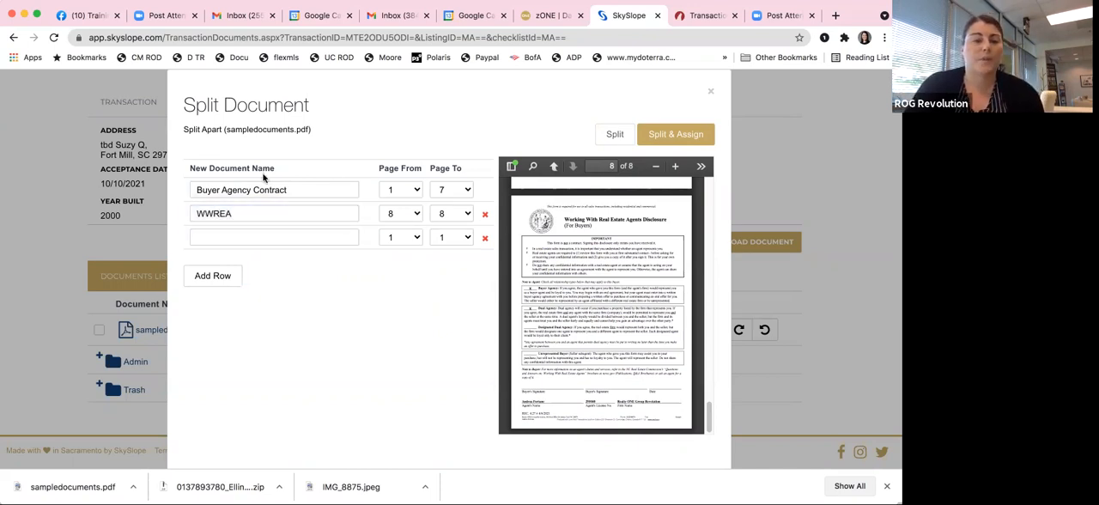
Step: Split and assign the two documents, and go to the Sales Documentation section of the transaction's checklist
{"action": "left_click", "coordinate": [677, 136]}
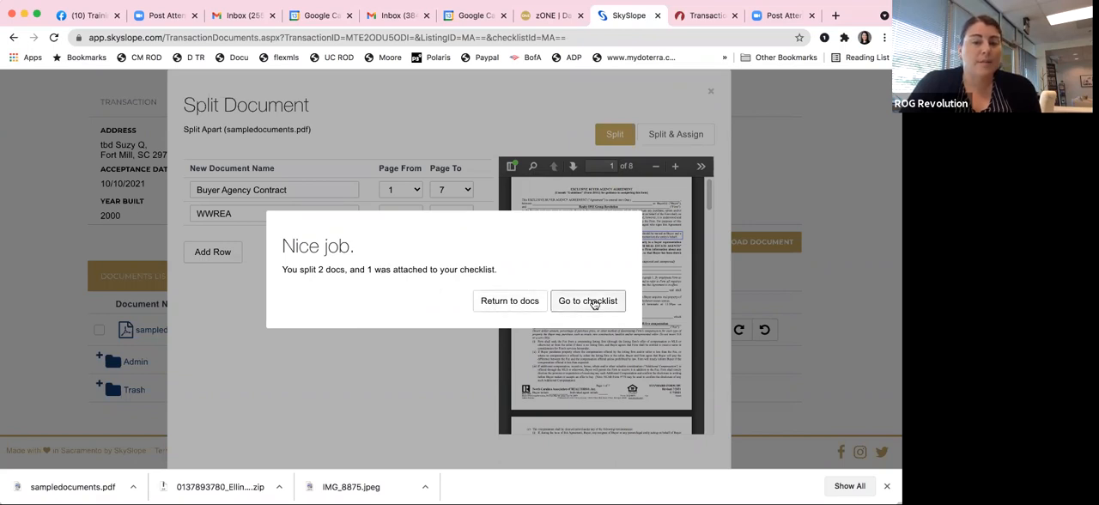
{"action": "left_click", "coordinate": [589, 301]}
{"action": "scroll", "coordinate": [318, 279], "scroll_direction": "down", "scroll_amount": 3}
{"action": "scroll", "coordinate": [299, 270], "scroll_direction": "down", "scroll_amount": 2}
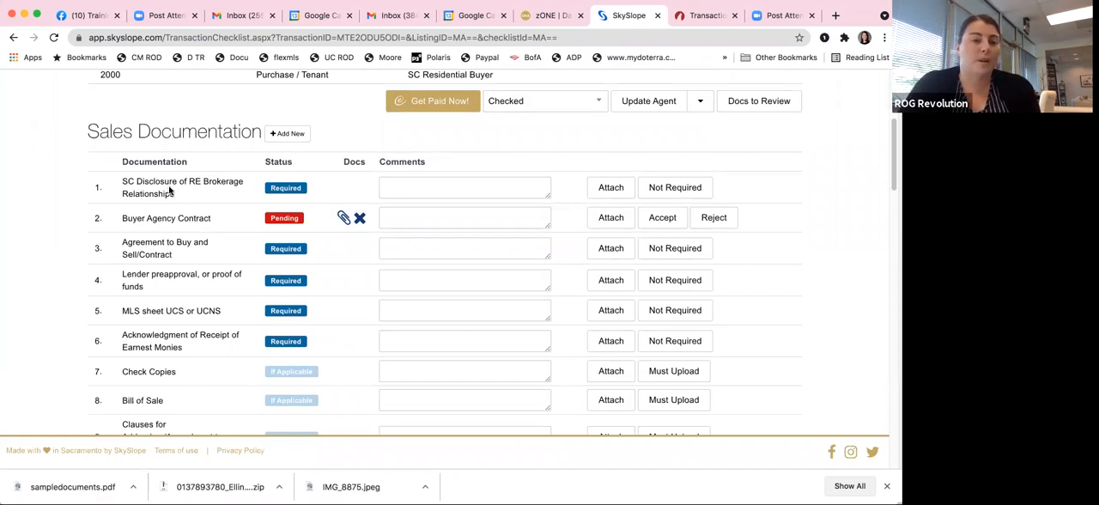
Step: Preview WWREA.pdf and assign it to the SC Disclosure of RE Brokerage Relationships item in the checklist
{"action": "left_click", "coordinate": [611, 188]}
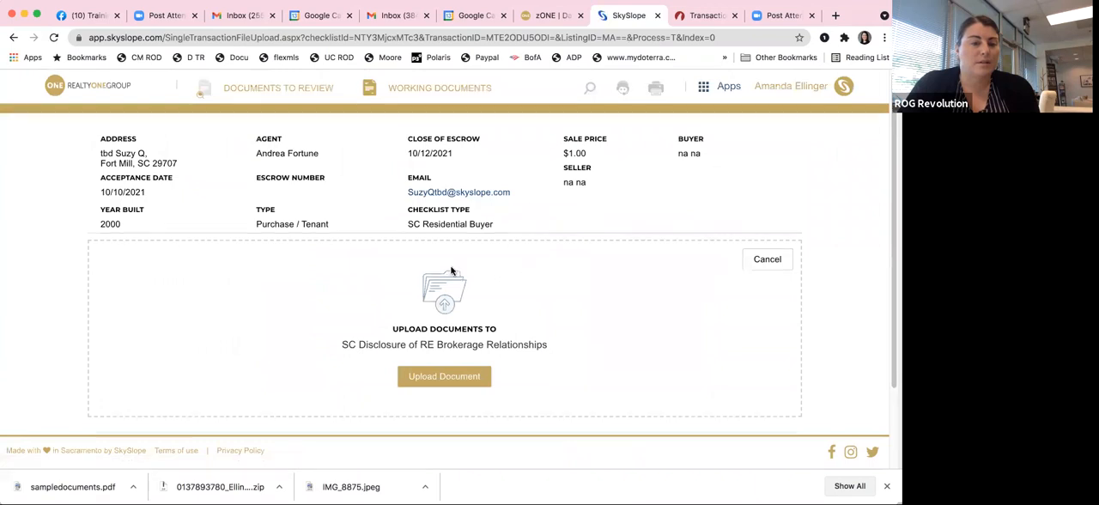
{"action": "scroll", "coordinate": [325, 307], "scroll_direction": "down", "scroll_amount": 3}
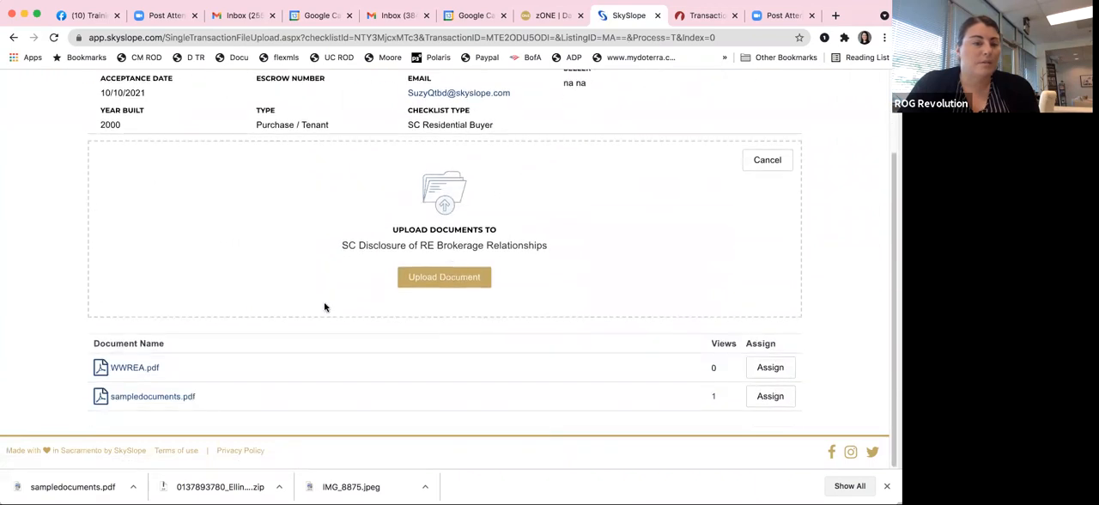
{"action": "left_click", "coordinate": [110, 368]}
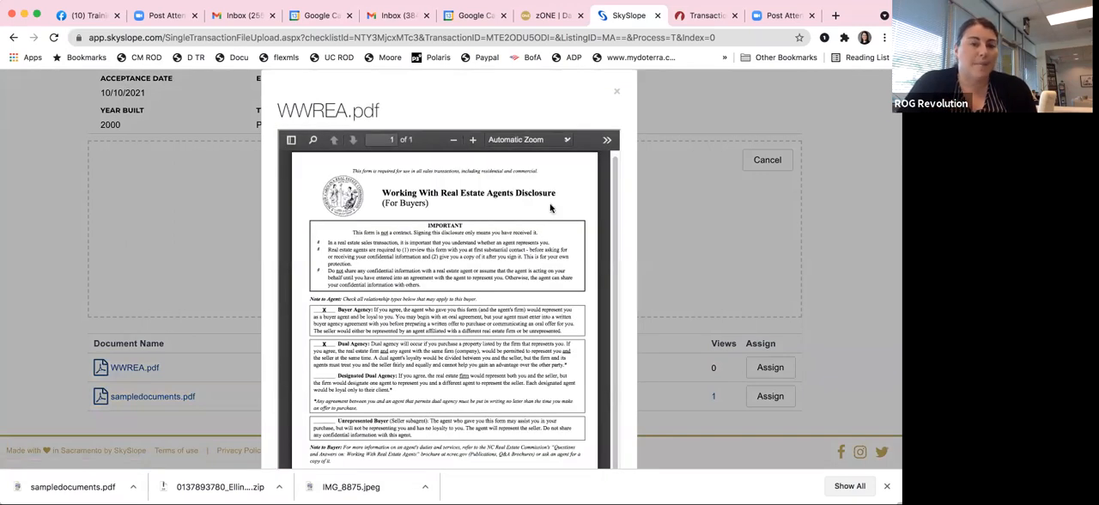
{"action": "left_click", "coordinate": [615, 91]}
{"action": "left_click", "coordinate": [770, 367]}
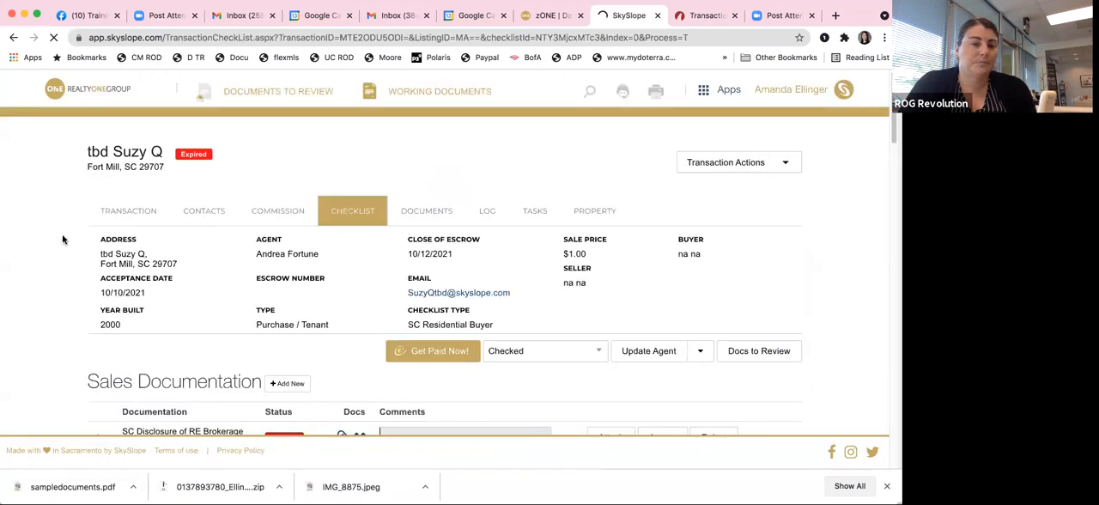
{"action": "scroll", "coordinate": [388, 246], "scroll_direction": "down", "scroll_amount": 5}
{"action": "scroll", "coordinate": [388, 245], "scroll_direction": "up", "scroll_amount": 1}
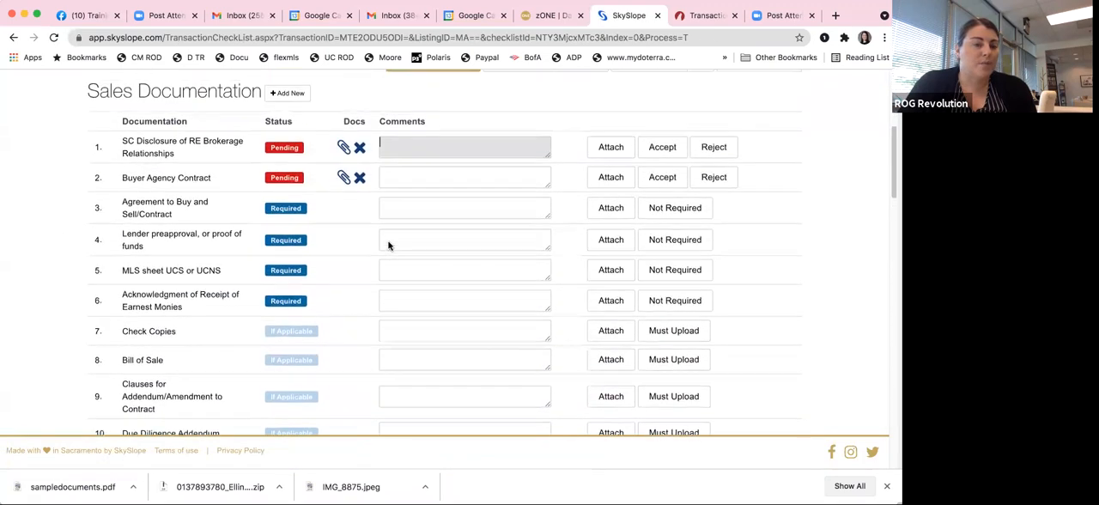
Step: Open the transaction's documents and review the list of uploaded files and their checklist assignments
{"action": "scroll", "coordinate": [388, 243], "scroll_direction": "up", "scroll_amount": 5}
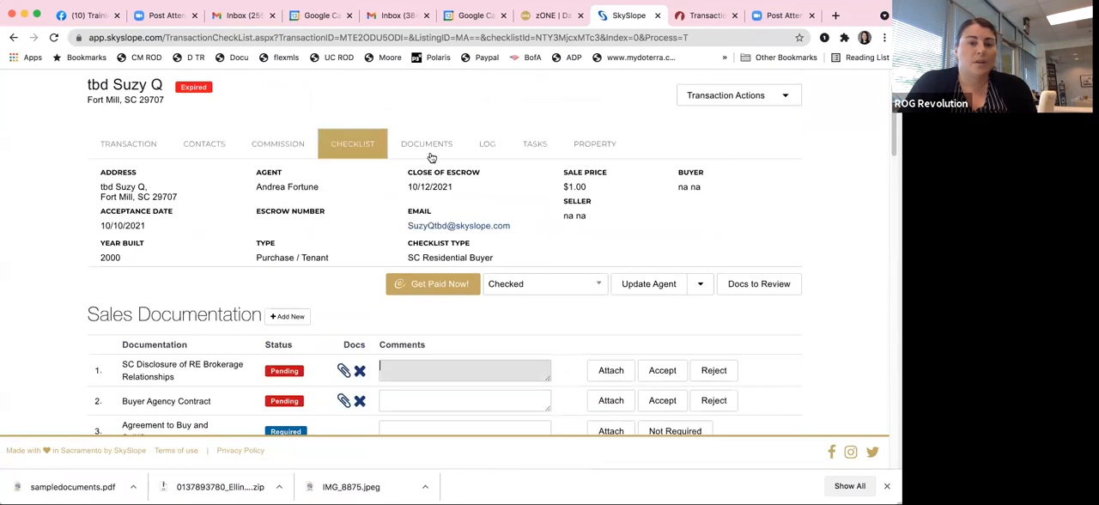
{"action": "left_click", "coordinate": [427, 144]}
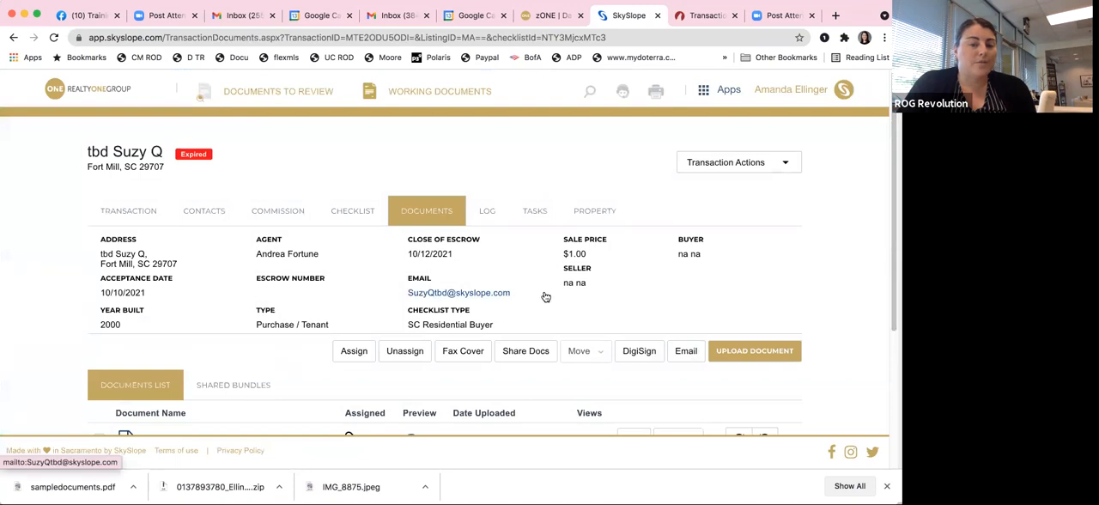
{"action": "scroll", "coordinate": [543, 299], "scroll_direction": "down", "scroll_amount": 1}
{"action": "scroll", "coordinate": [544, 299], "scroll_direction": "down", "scroll_amount": 1}
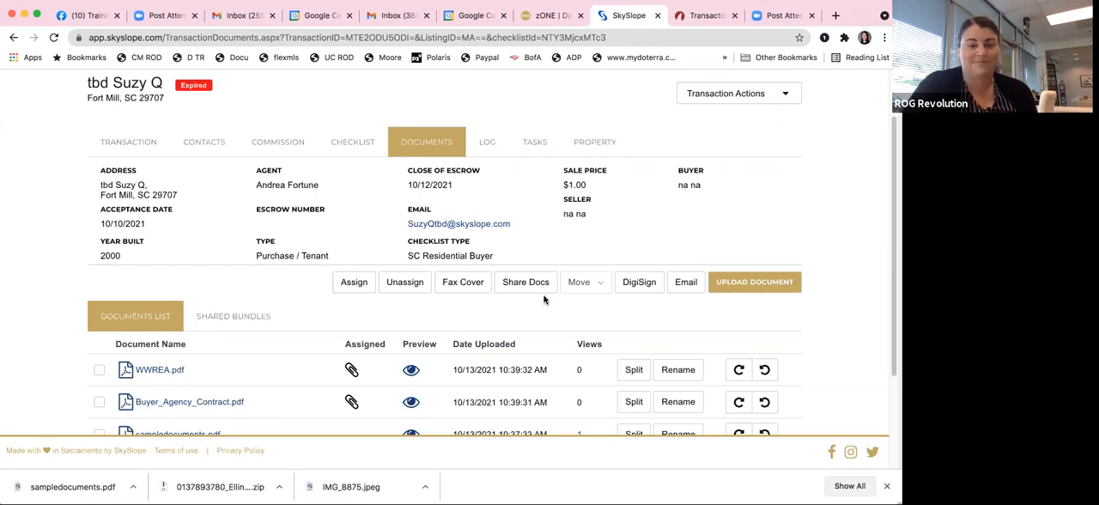
{"action": "scroll", "coordinate": [335, 284], "scroll_direction": "down", "scroll_amount": 3}
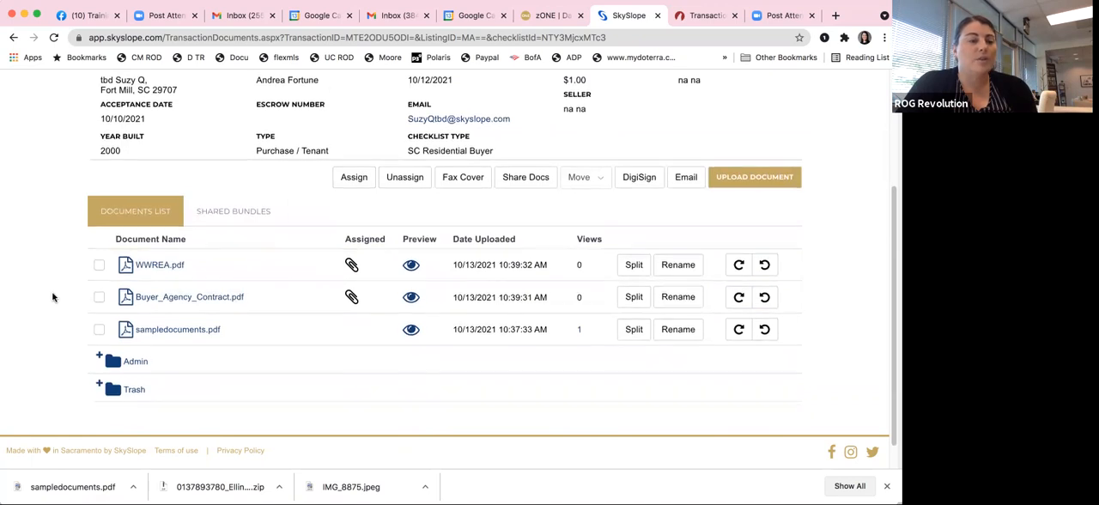
{"action": "scroll", "coordinate": [51, 296], "scroll_direction": "up", "scroll_amount": 1}
{"action": "scroll", "coordinate": [52, 297], "scroll_direction": "up", "scroll_amount": 2}
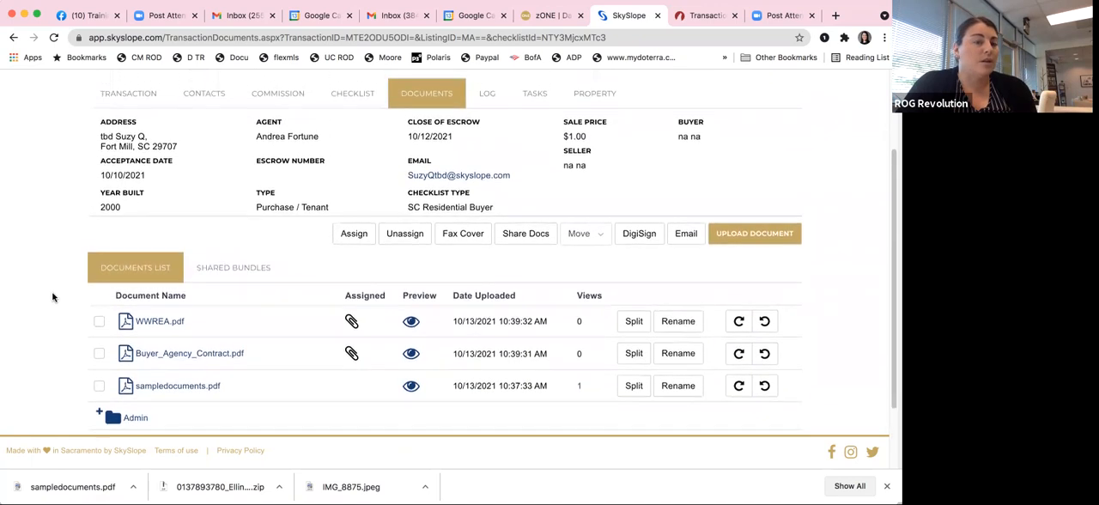
{"action": "scroll", "coordinate": [53, 297], "scroll_direction": "down", "scroll_amount": 1}
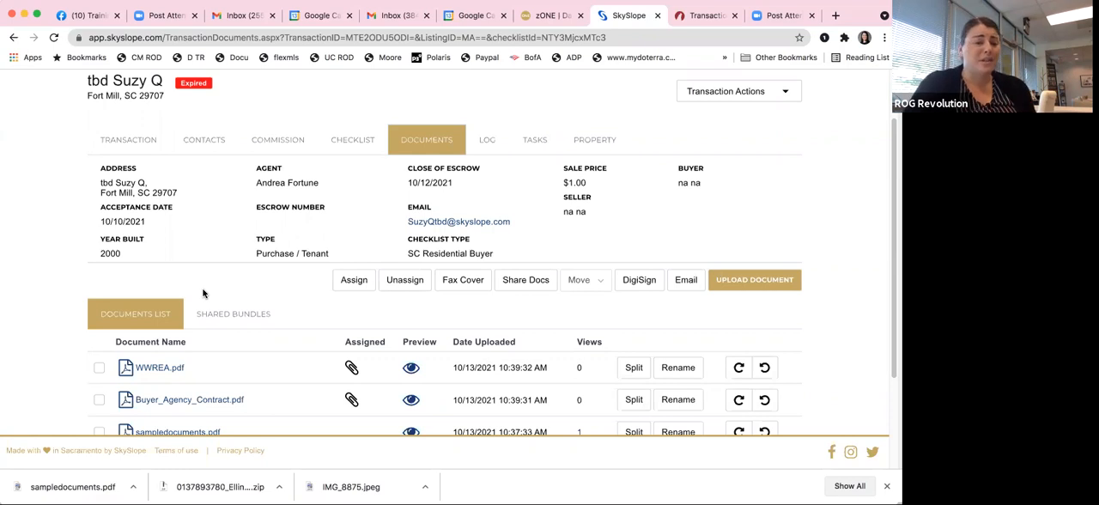
Step: Select WWREA.pdf and Buyer_Agency_Contract.pdf and start an email for sending both documents
{"action": "left_click", "coordinate": [99, 366]}
{"action": "left_click", "coordinate": [99, 399]}
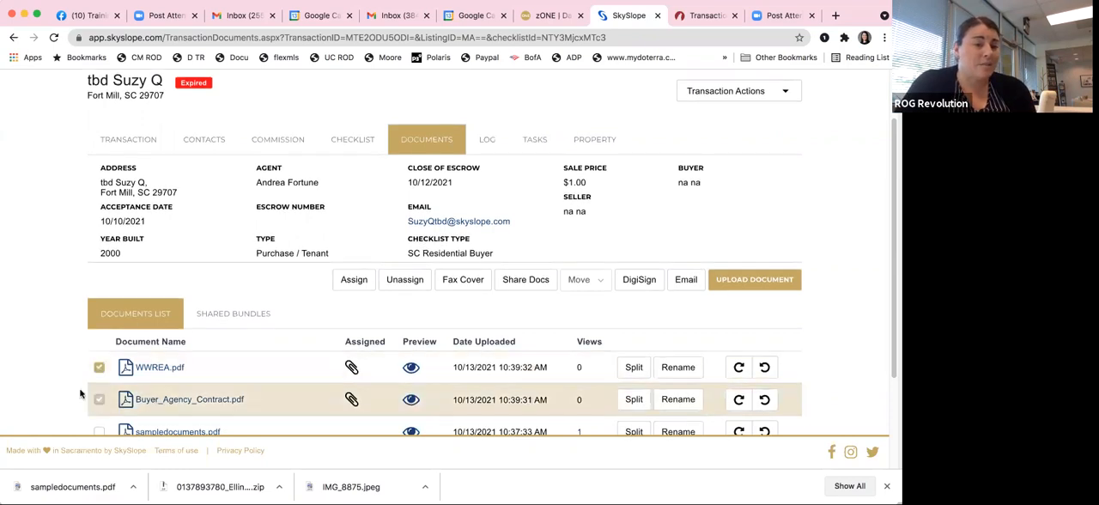
{"action": "scroll", "coordinate": [26, 342], "scroll_direction": "down", "scroll_amount": 1}
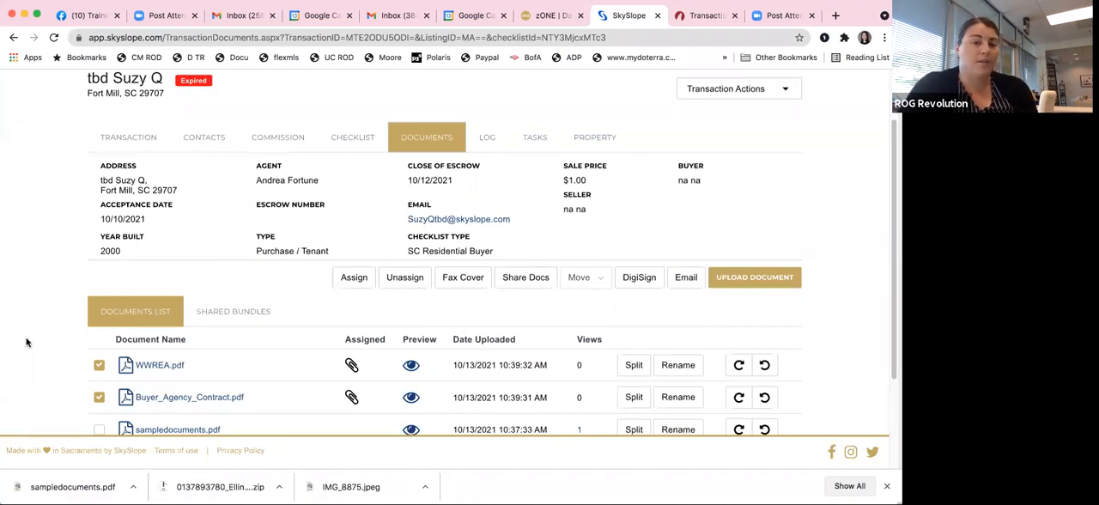
{"action": "left_click", "coordinate": [691, 282]}
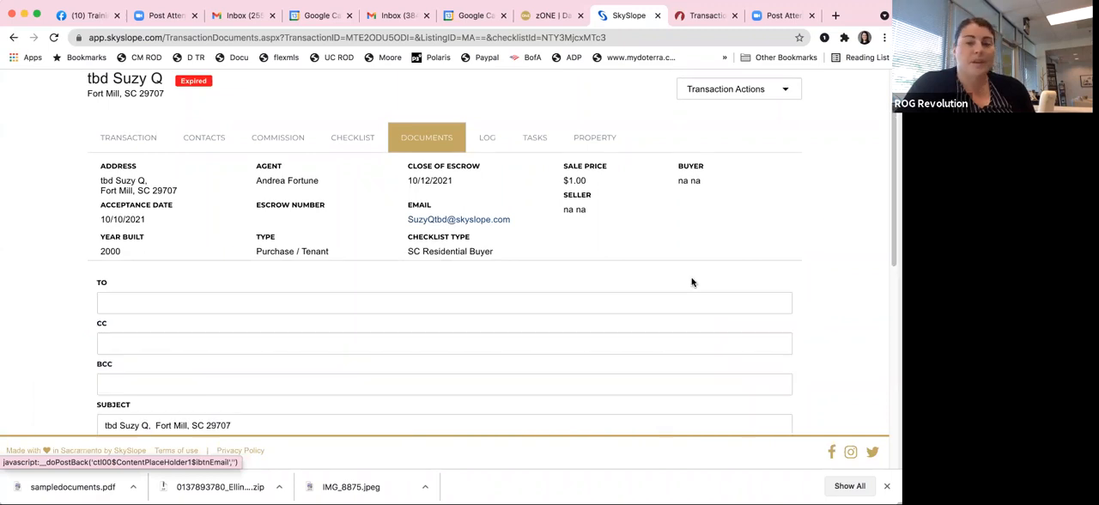
Step: Examine the email form's document selection and its recipient, subject and message fields
{"action": "scroll", "coordinate": [266, 307], "scroll_direction": "down", "scroll_amount": 4}
{"action": "scroll", "coordinate": [264, 307], "scroll_direction": "down", "scroll_amount": 5}
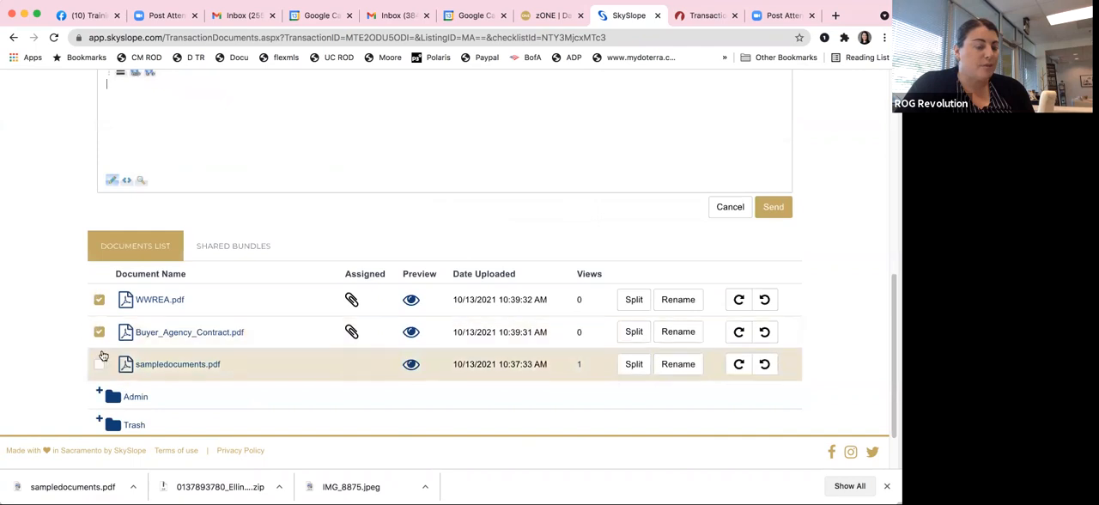
{"action": "scroll", "coordinate": [102, 344], "scroll_direction": "down", "scroll_amount": 2}
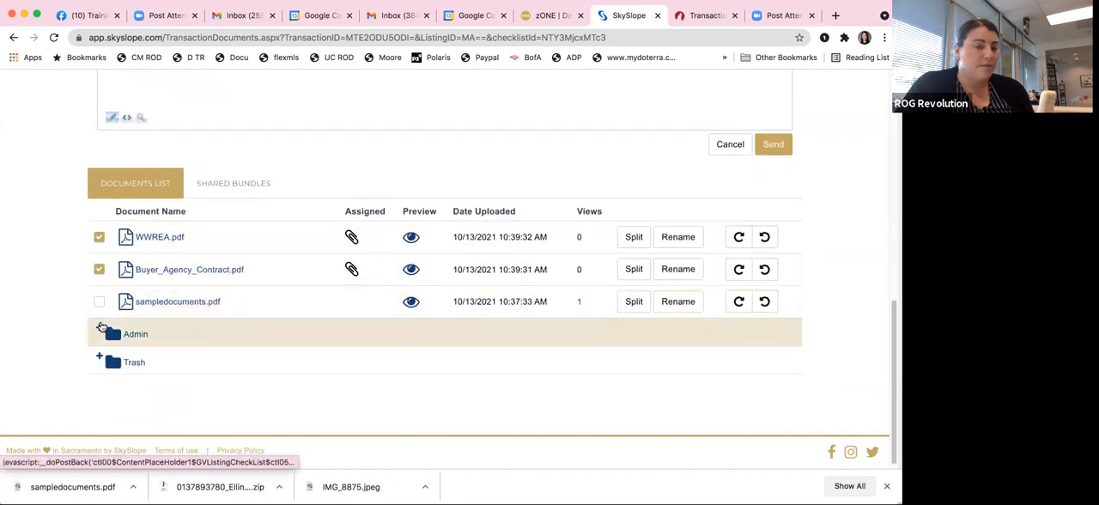
{"action": "scroll", "coordinate": [163, 324], "scroll_direction": "up", "scroll_amount": 5}
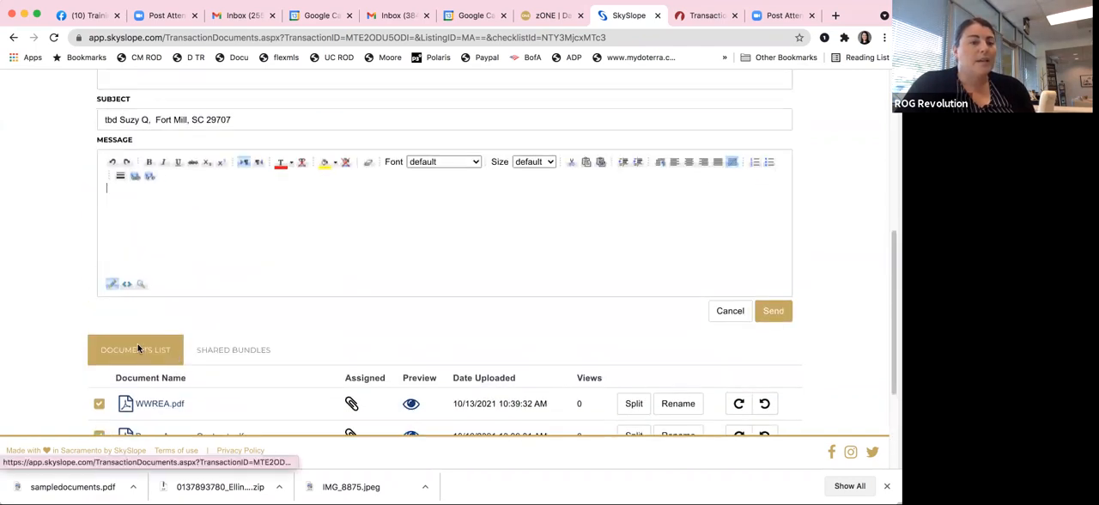
{"action": "scroll", "coordinate": [139, 351], "scroll_direction": "up", "scroll_amount": 2}
{"action": "left_click", "coordinate": [431, 300]}
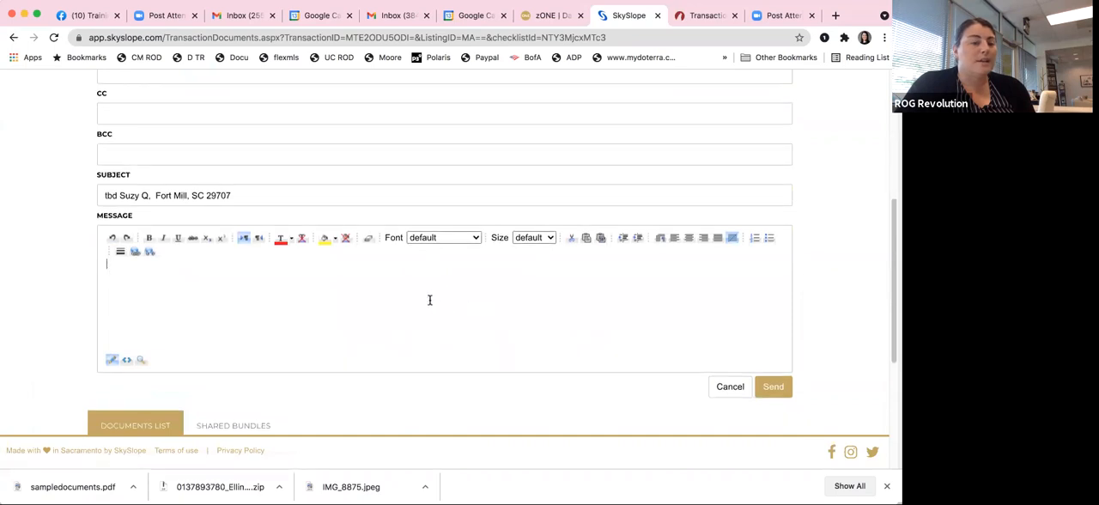
{"action": "scroll", "coordinate": [430, 299], "scroll_direction": "up", "scroll_amount": 3}
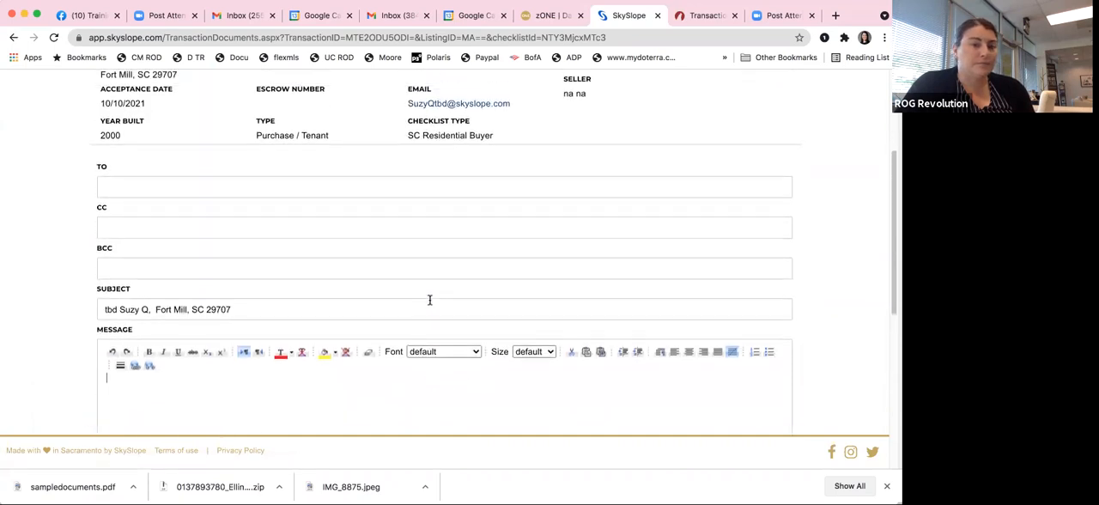
Step: Leave the unsent email and return to the checklist to review the status of the Sales Documentation items
{"action": "left_click", "coordinate": [14, 37]}
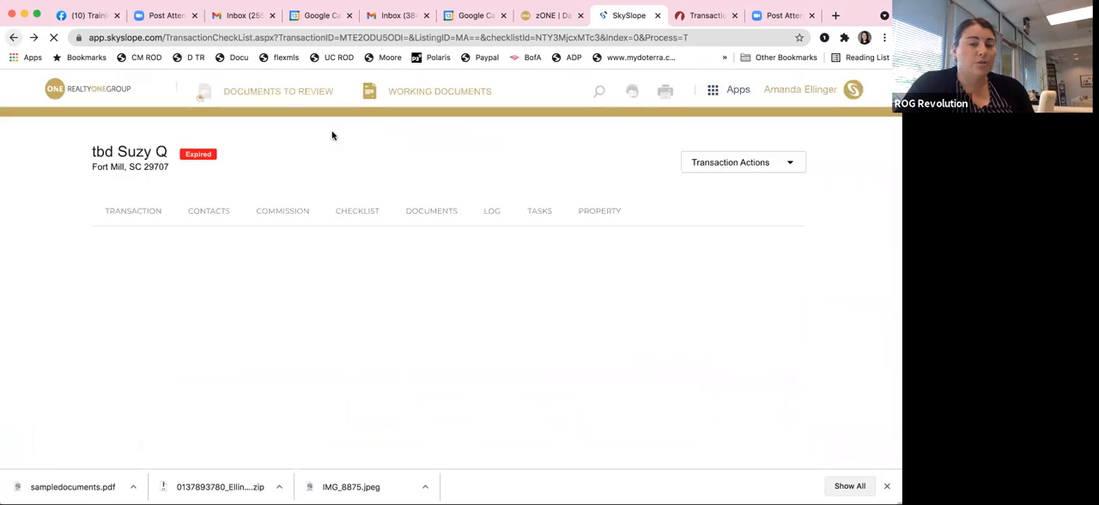
{"action": "scroll", "coordinate": [63, 287], "scroll_direction": "down", "scroll_amount": 4}
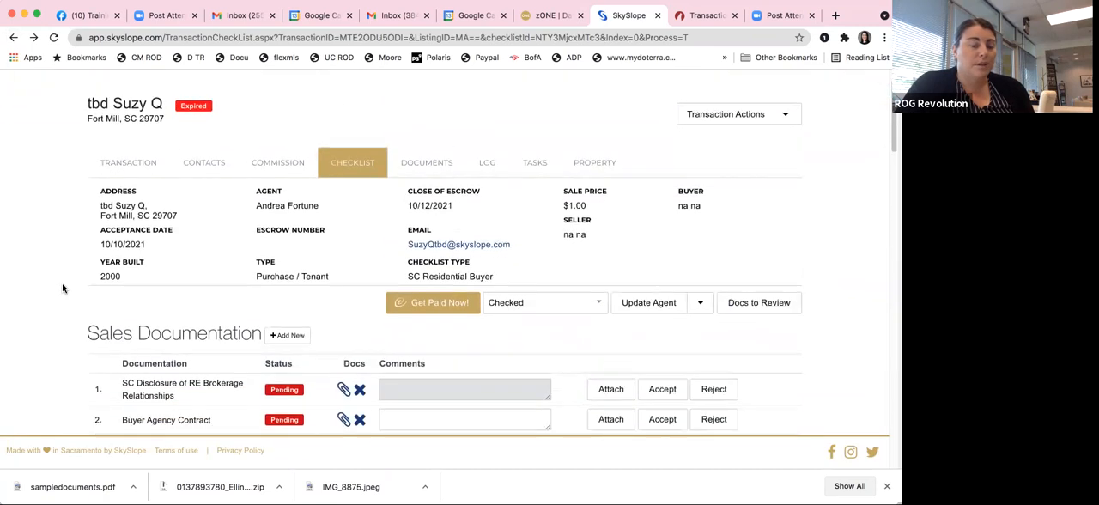
{"action": "scroll", "coordinate": [62, 288], "scroll_direction": "down", "scroll_amount": 7}
{"action": "scroll", "coordinate": [62, 288], "scroll_direction": "up", "scroll_amount": 8}
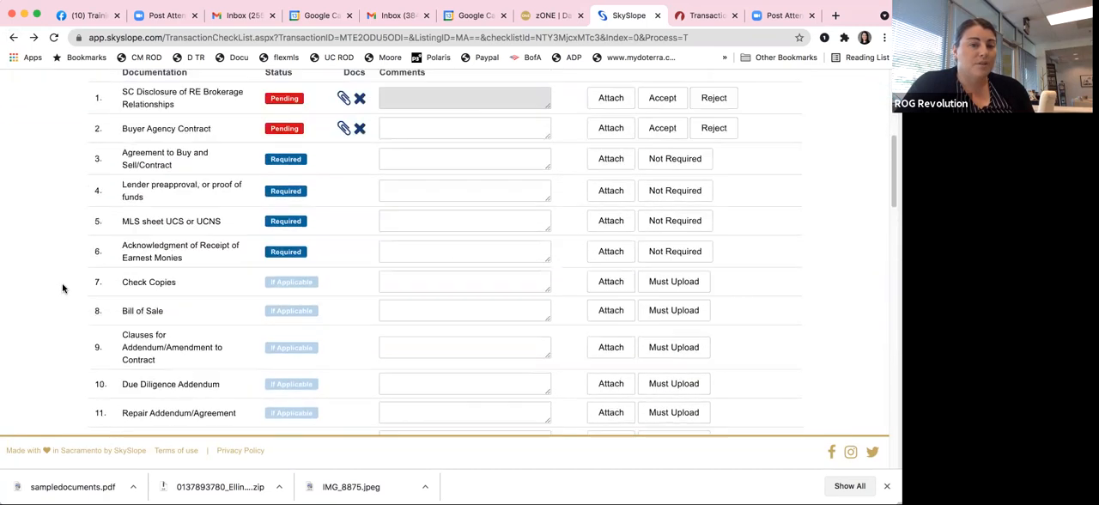
{"action": "scroll", "coordinate": [63, 287], "scroll_direction": "up", "scroll_amount": 3}
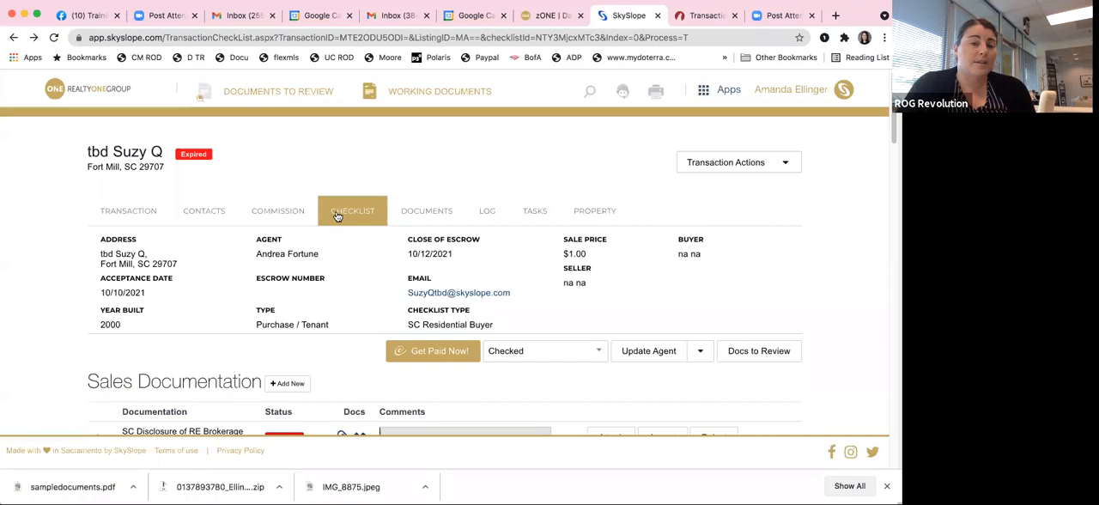
Step: Open the transaction's log and review its entries for document, commission and contact activity
{"action": "left_click", "coordinate": [487, 216]}
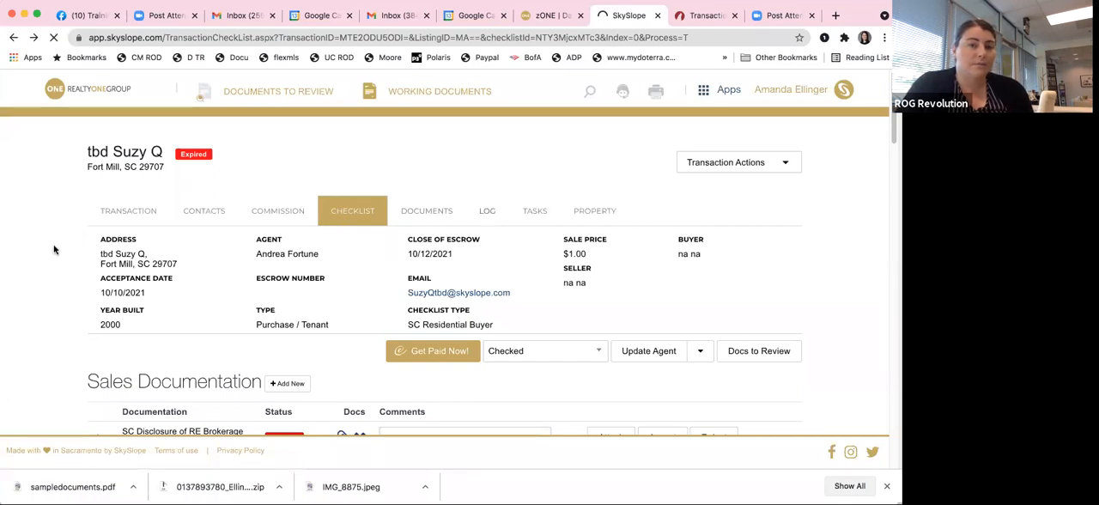
{"action": "scroll", "coordinate": [53, 253], "scroll_direction": "down", "scroll_amount": 5}
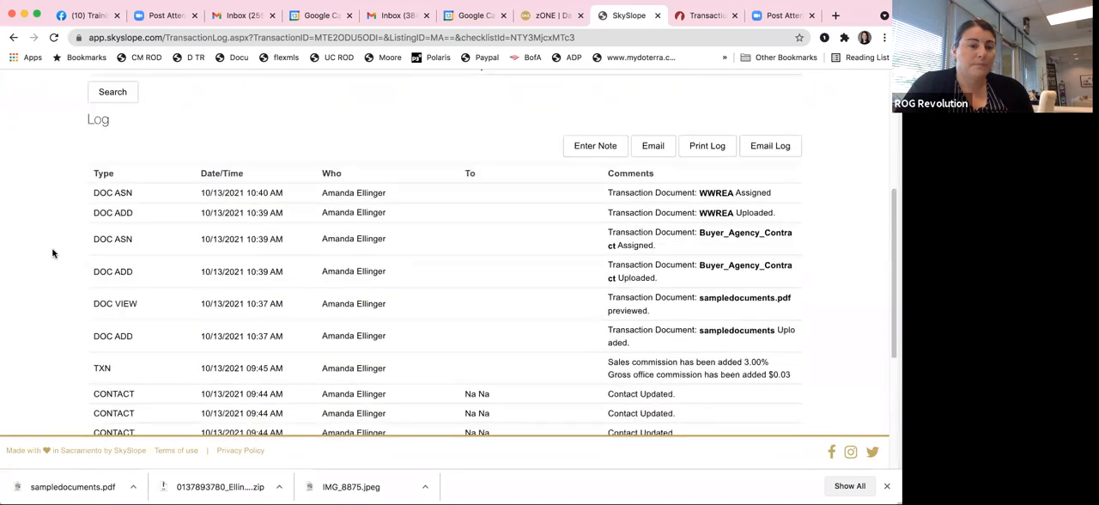
{"action": "scroll", "coordinate": [52, 253], "scroll_direction": "down", "scroll_amount": 2}
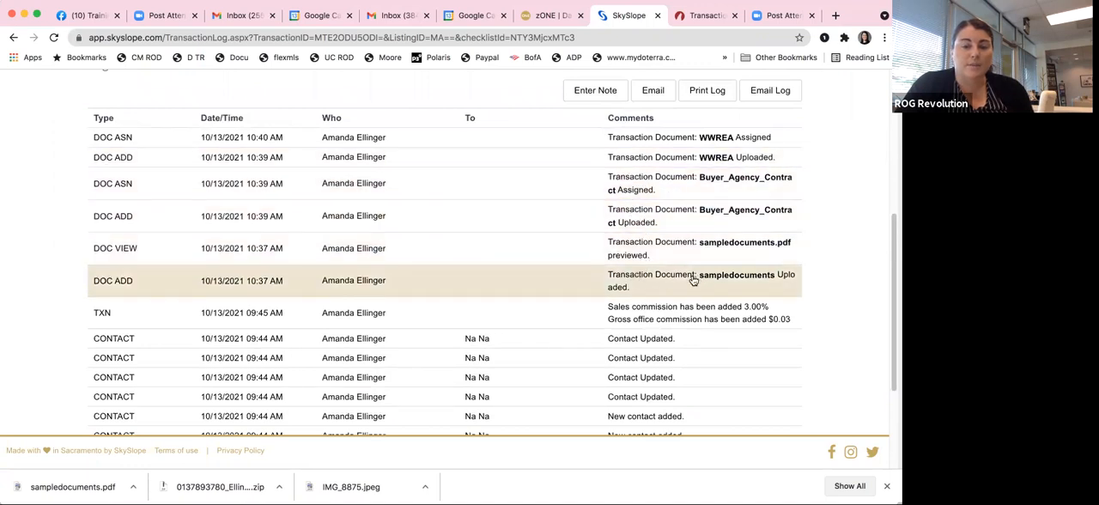
{"action": "scroll", "coordinate": [692, 276], "scroll_direction": "down", "scroll_amount": 3}
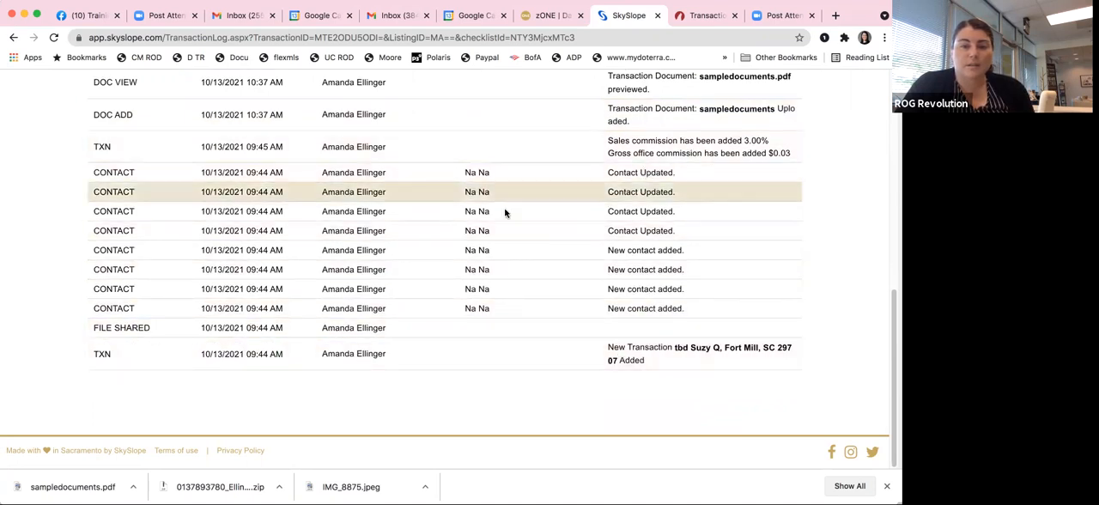
{"action": "scroll", "coordinate": [434, 284], "scroll_direction": "up", "scroll_amount": 2}
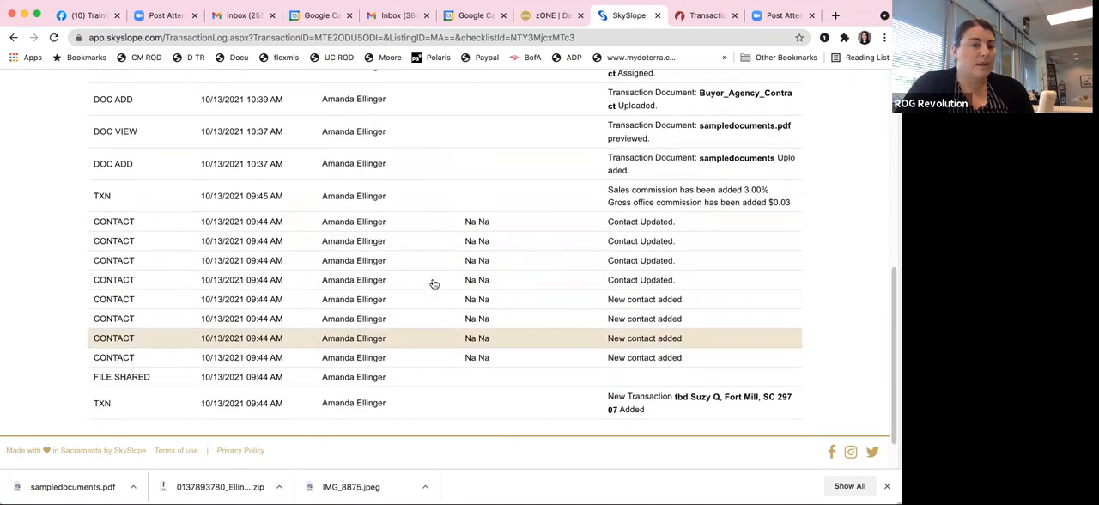
{"action": "scroll", "coordinate": [435, 284], "scroll_direction": "up", "scroll_amount": 5}
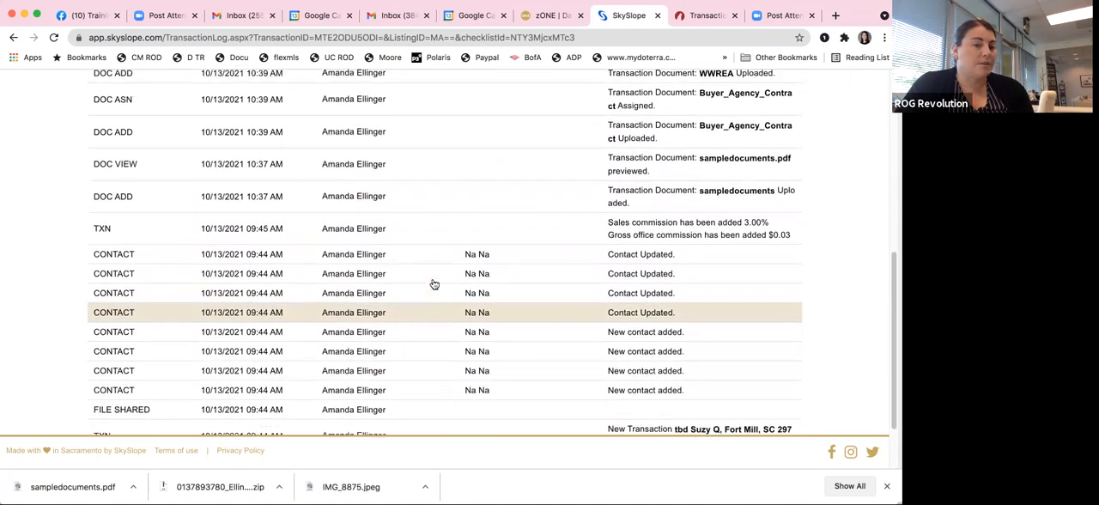
{"action": "scroll", "coordinate": [434, 284], "scroll_direction": "up", "scroll_amount": 4}
{"action": "scroll", "coordinate": [435, 284], "scroll_direction": "down", "scroll_amount": 4}
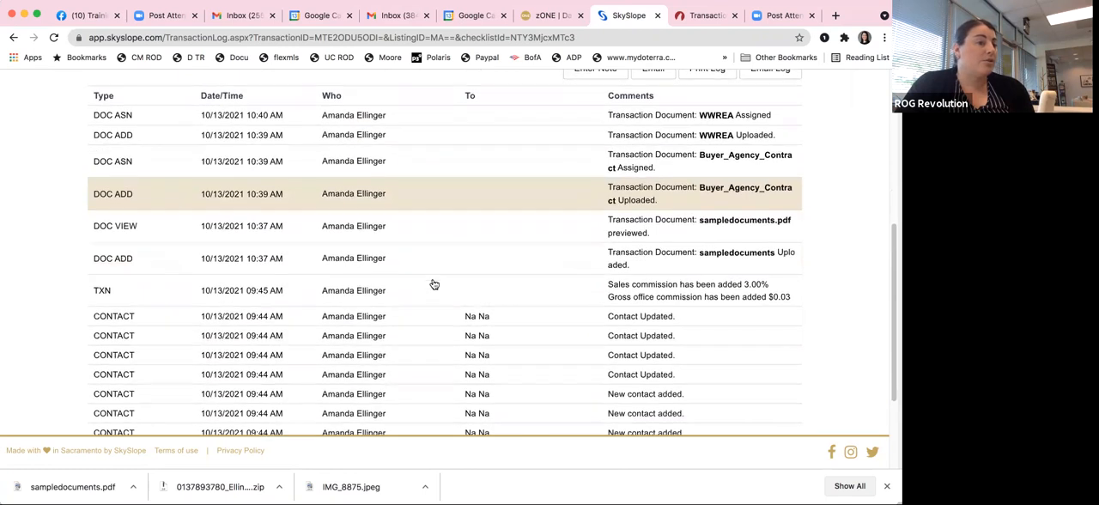
{"action": "scroll", "coordinate": [435, 284], "scroll_direction": "up", "scroll_amount": 4}
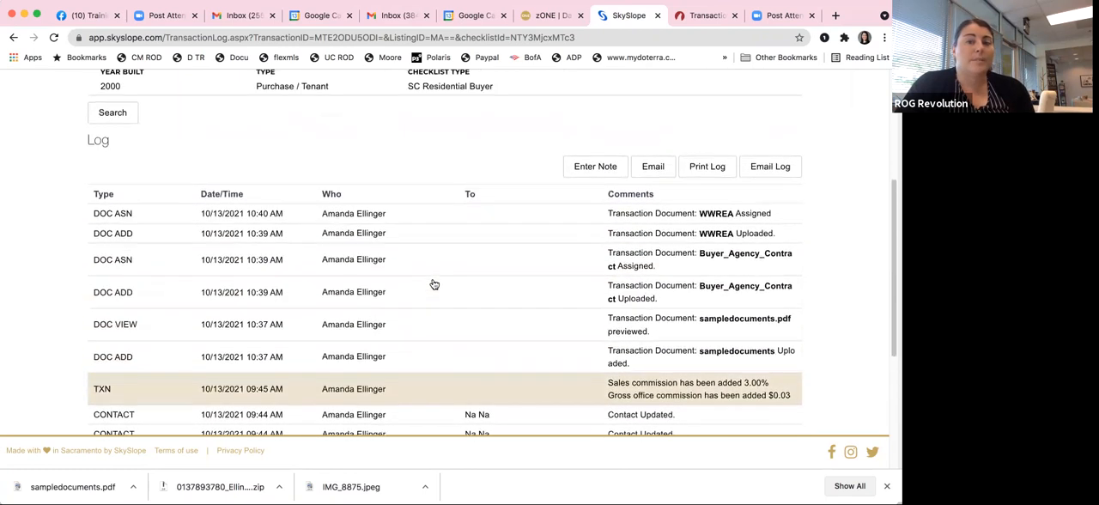
{"action": "scroll", "coordinate": [435, 284], "scroll_direction": "down", "scroll_amount": 1}
{"action": "scroll", "coordinate": [434, 284], "scroll_direction": "down", "scroll_amount": 3}
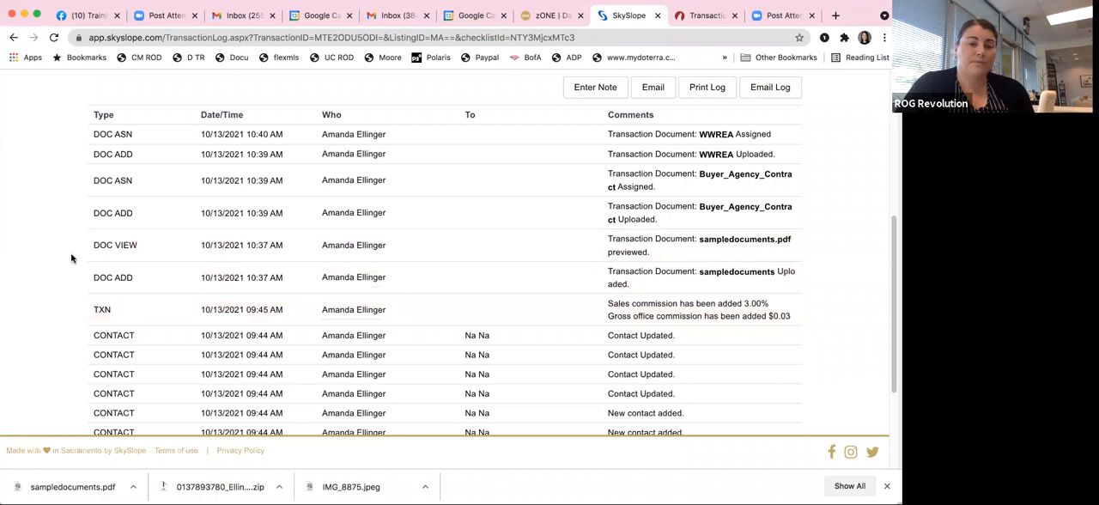
Step: Open the transaction's task list to see its options for adding, importing and sharing tasks
{"action": "scroll", "coordinate": [72, 258], "scroll_direction": "up", "scroll_amount": 10}
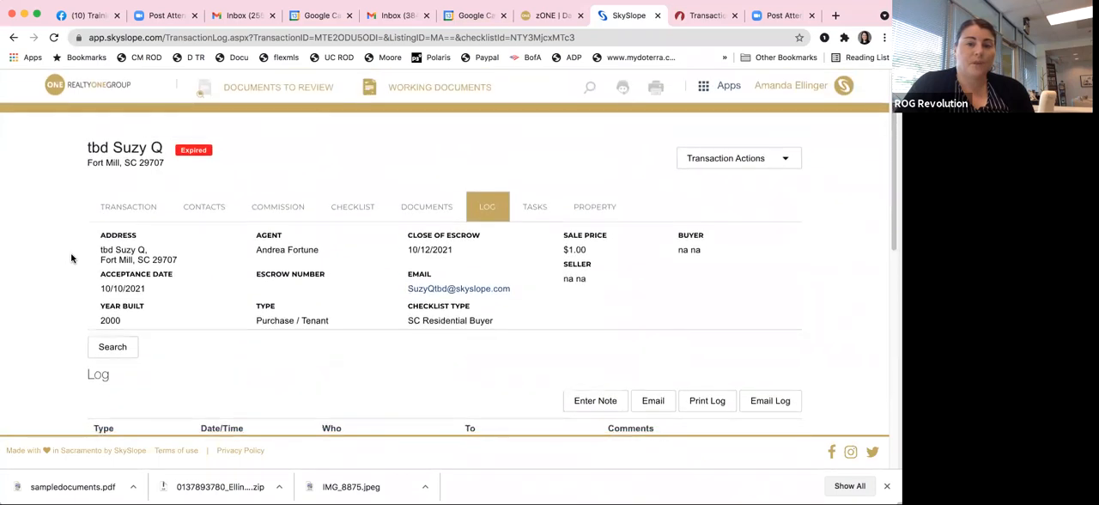
{"action": "left_click", "coordinate": [535, 207]}
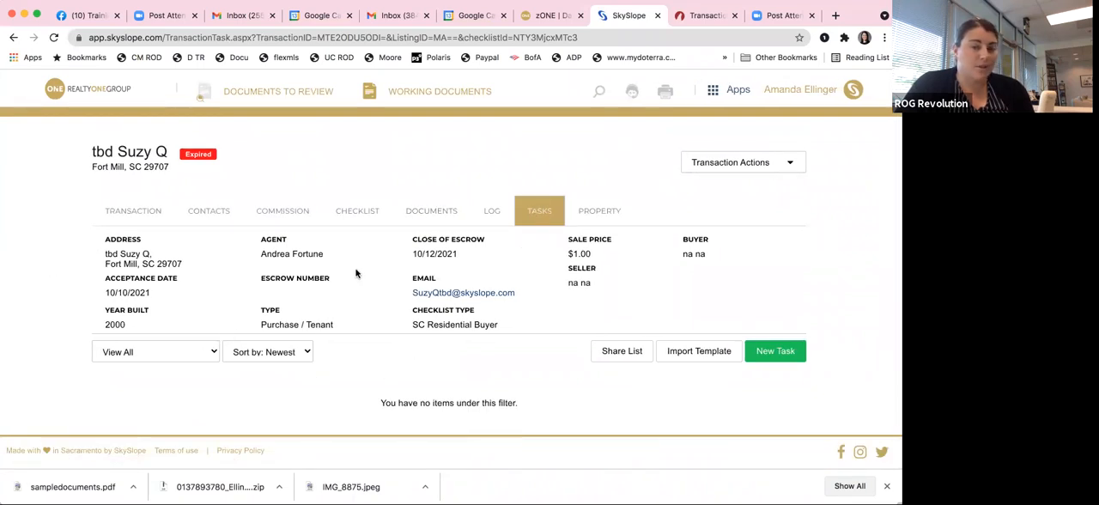
{"action": "left_click", "coordinate": [807, 90]}
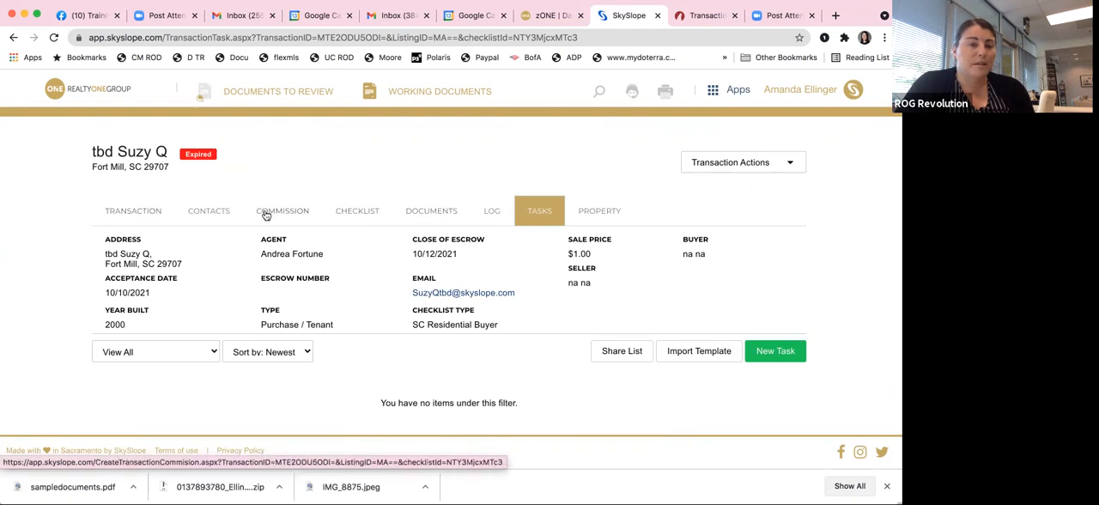
Step: Go back to the transaction's checklist and examine which Sales Documentation items are pending, required or if applicable
{"action": "left_click", "coordinate": [358, 214]}
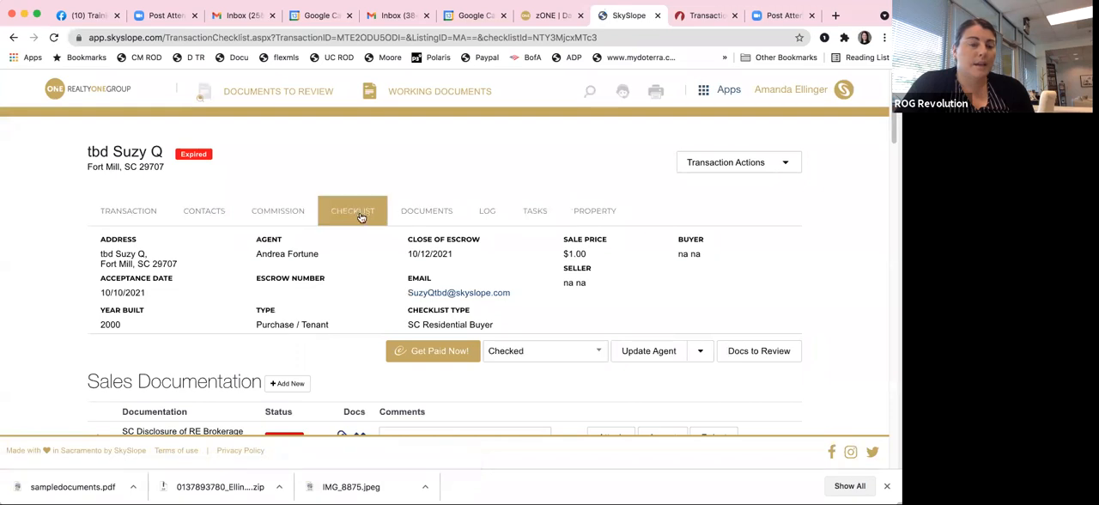
{"action": "scroll", "coordinate": [358, 209], "scroll_direction": "down", "scroll_amount": 3}
{"action": "scroll", "coordinate": [359, 213], "scroll_direction": "down", "scroll_amount": 4}
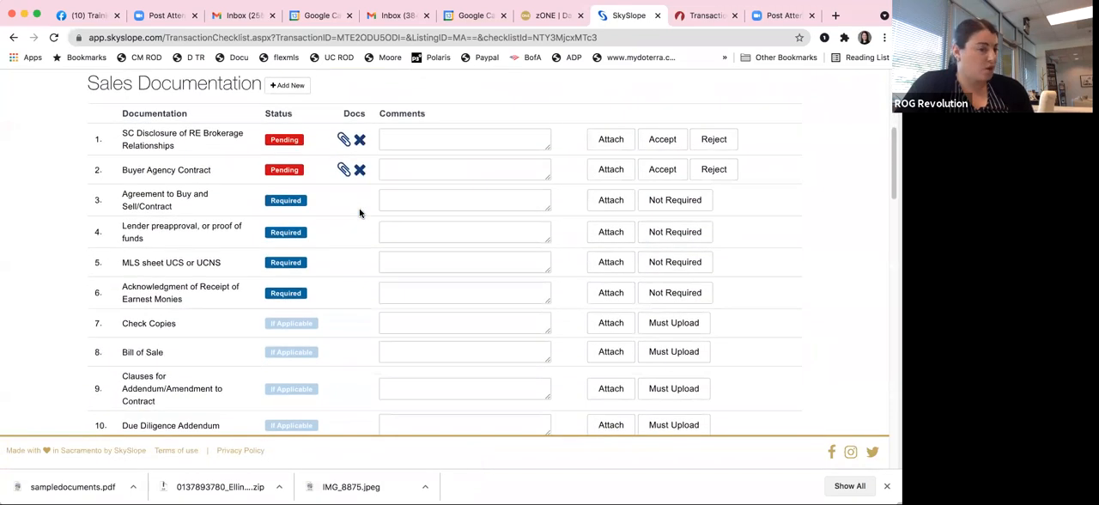
{"action": "scroll", "coordinate": [360, 212], "scroll_direction": "down", "scroll_amount": 12}
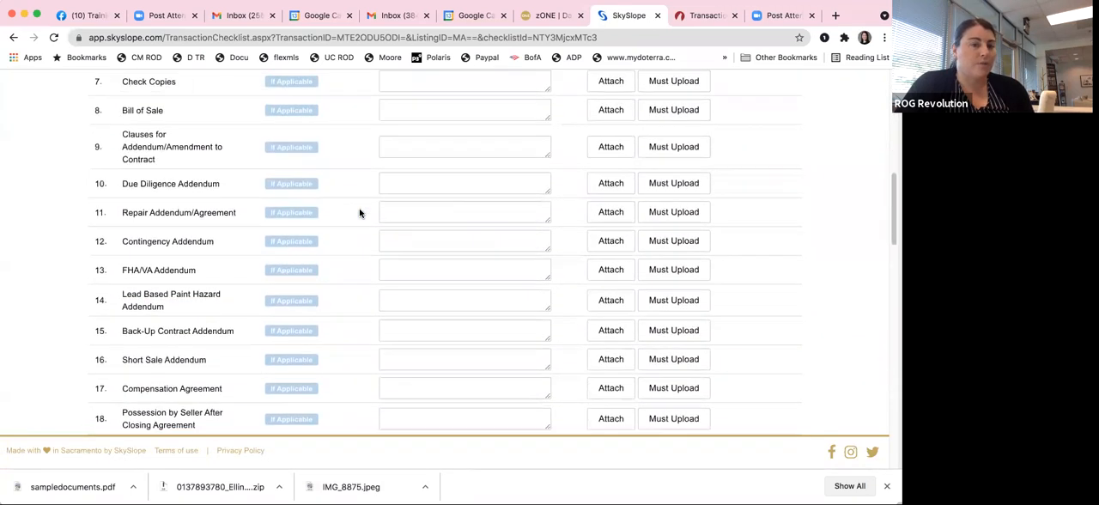
{"action": "scroll", "coordinate": [360, 213], "scroll_direction": "down", "scroll_amount": 7}
{"action": "scroll", "coordinate": [360, 213], "scroll_direction": "up", "scroll_amount": 17}
{"action": "scroll", "coordinate": [86, 187], "scroll_direction": "up", "scroll_amount": 9}
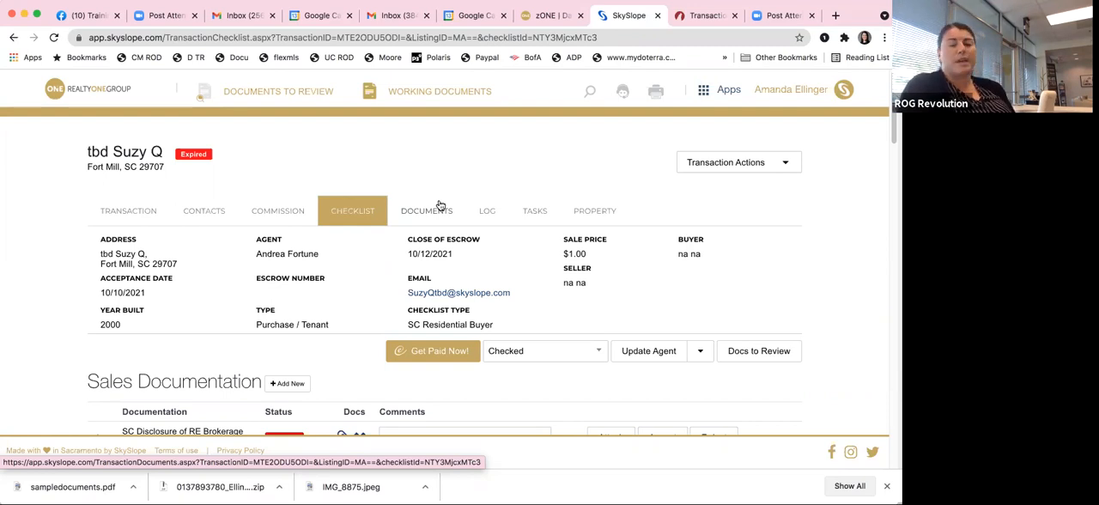
Step: From the home page, open the working documents and show the office documents in the Revolution folder
{"action": "left_click", "coordinate": [88, 91]}
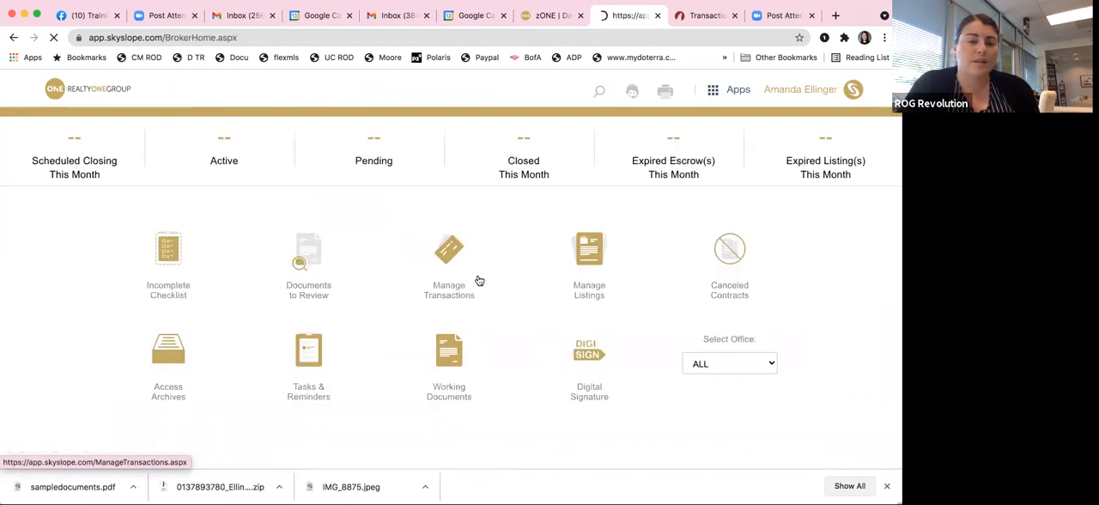
{"action": "left_click", "coordinate": [452, 361]}
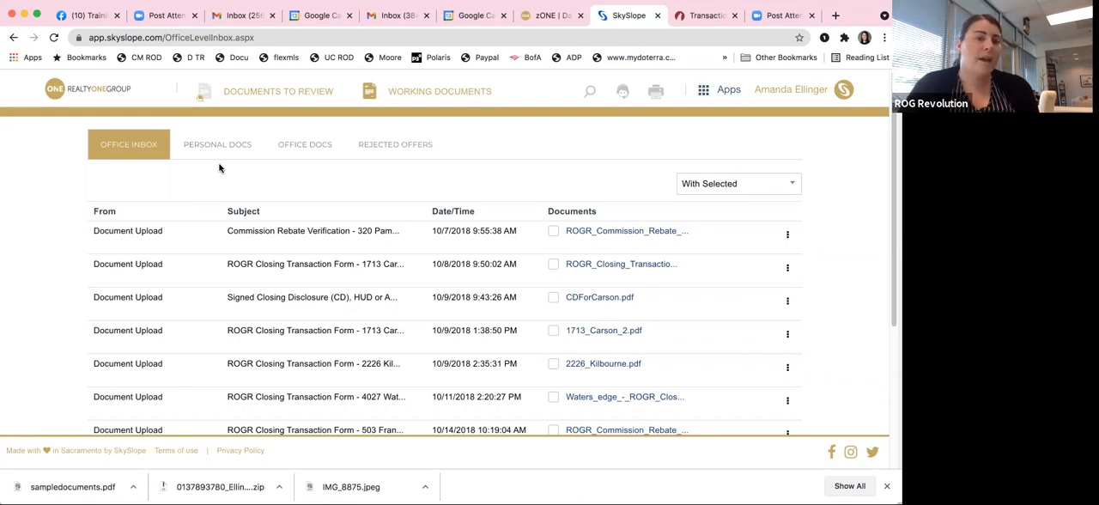
{"action": "left_click", "coordinate": [318, 145]}
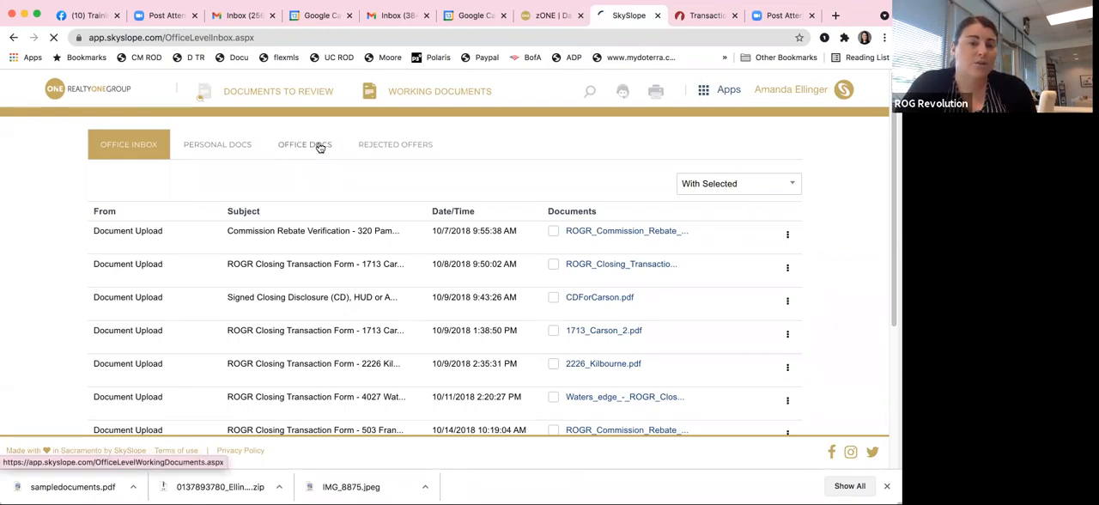
{"action": "left_click", "coordinate": [146, 256]}
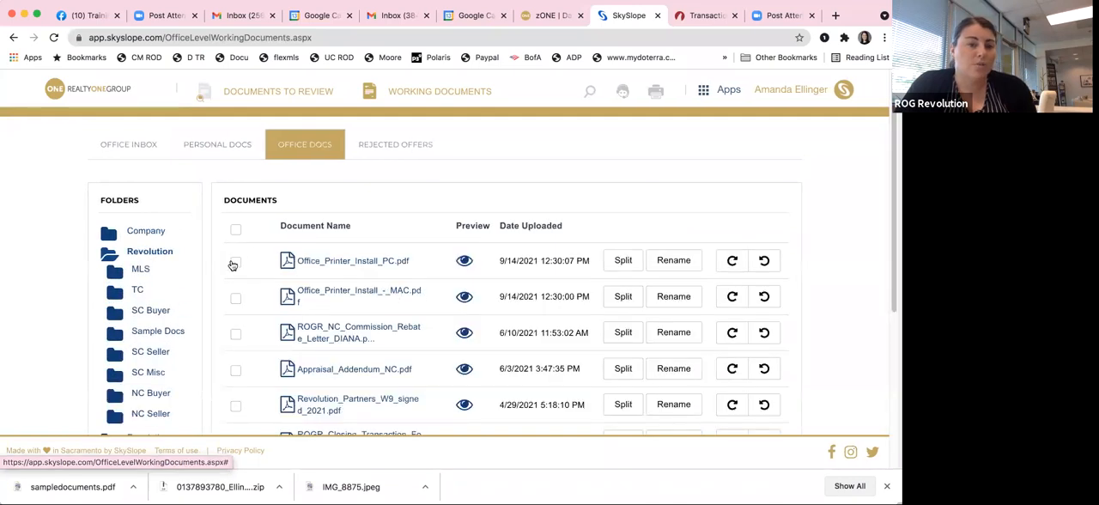
Step: Start a DigiSign envelope with Appraisal_Addendum_NC.pdf, link it to the sample transaction's property, and return to the home page
{"action": "left_click", "coordinate": [236, 371]}
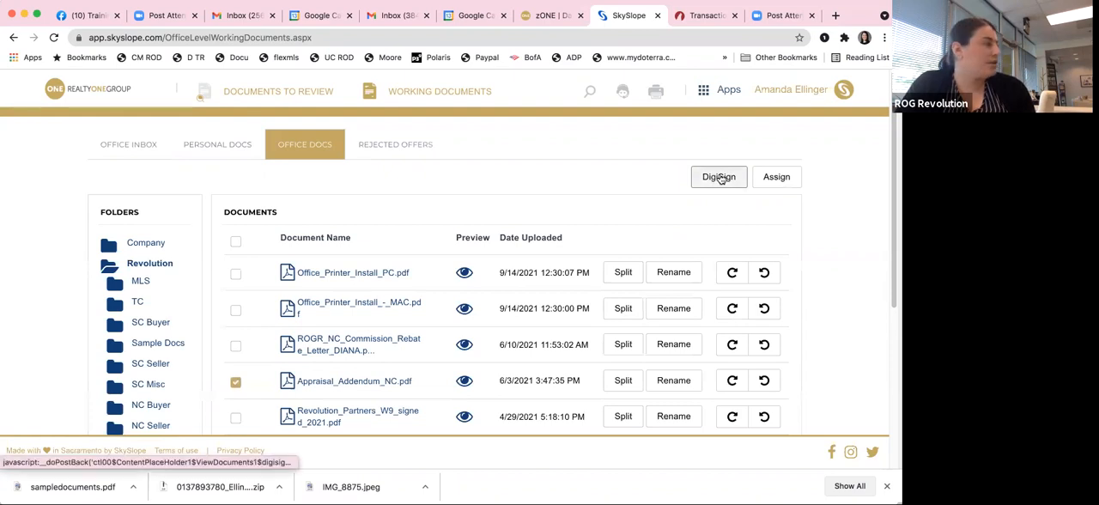
{"action": "left_click", "coordinate": [719, 177]}
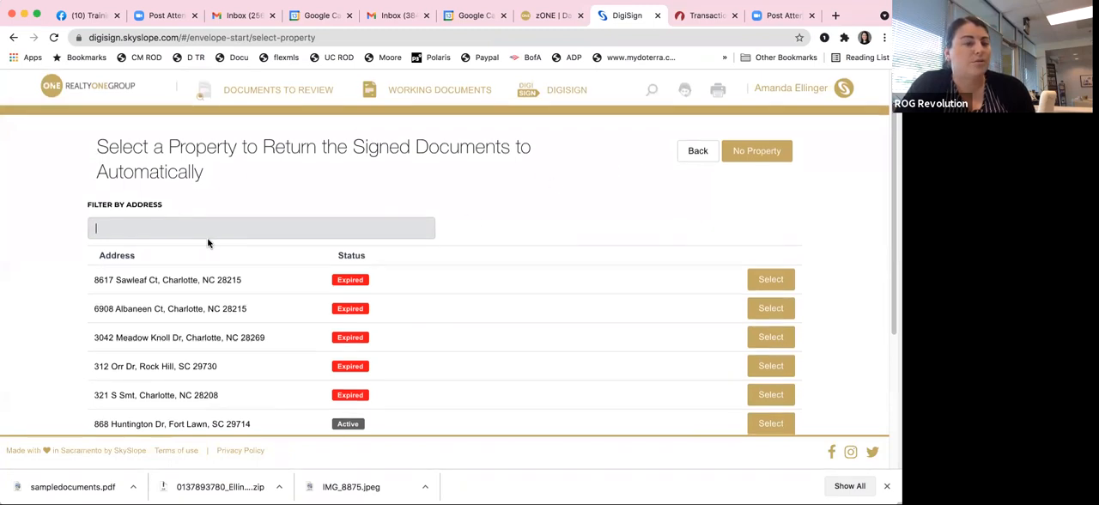
{"action": "type", "text": "suzy"}
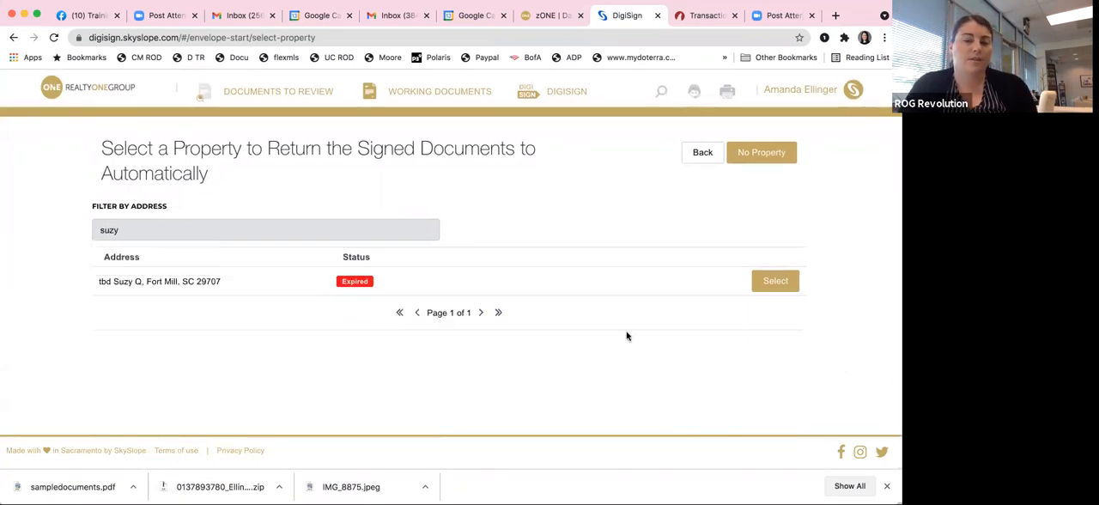
{"action": "left_click", "coordinate": [764, 288]}
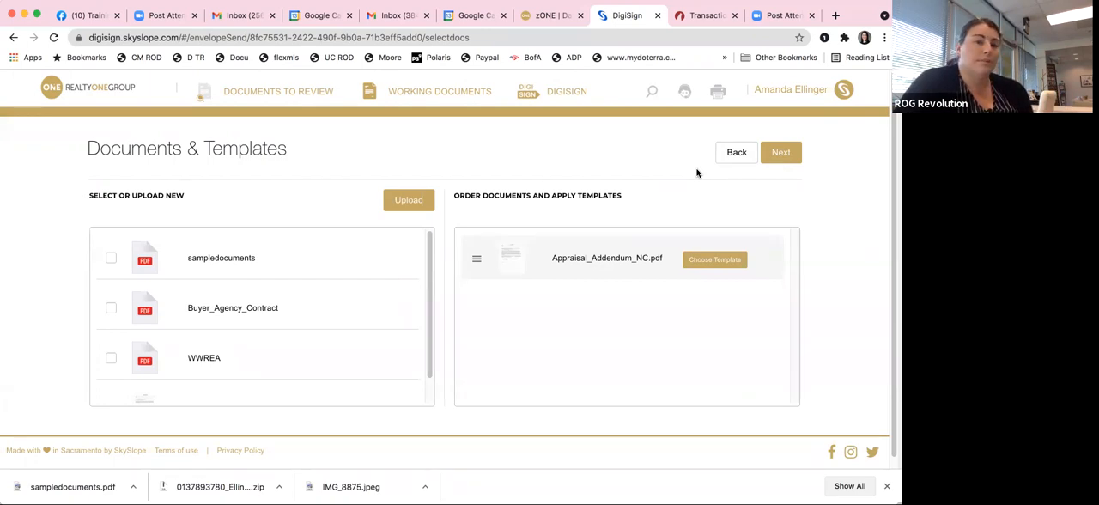
{"action": "left_click", "coordinate": [84, 93]}
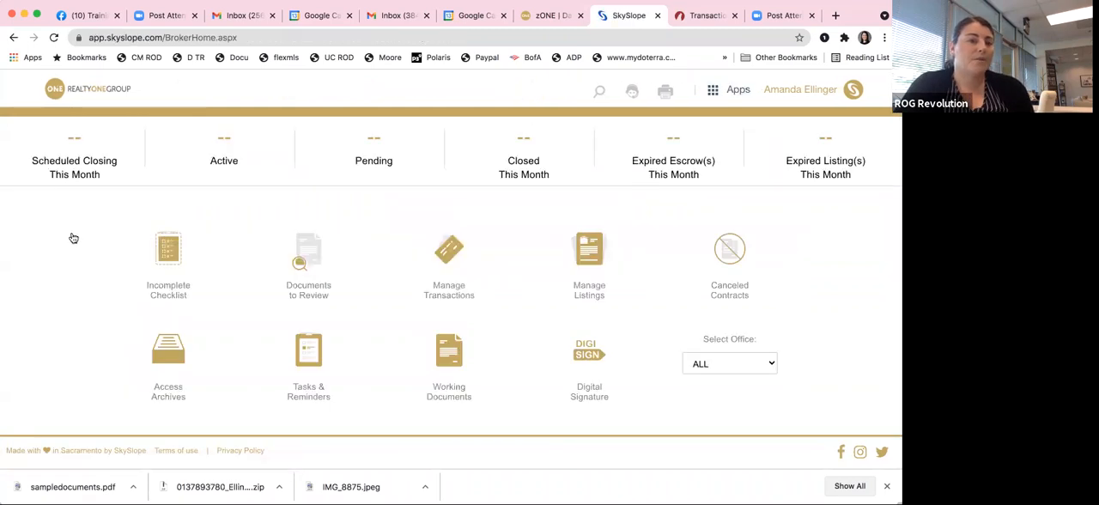